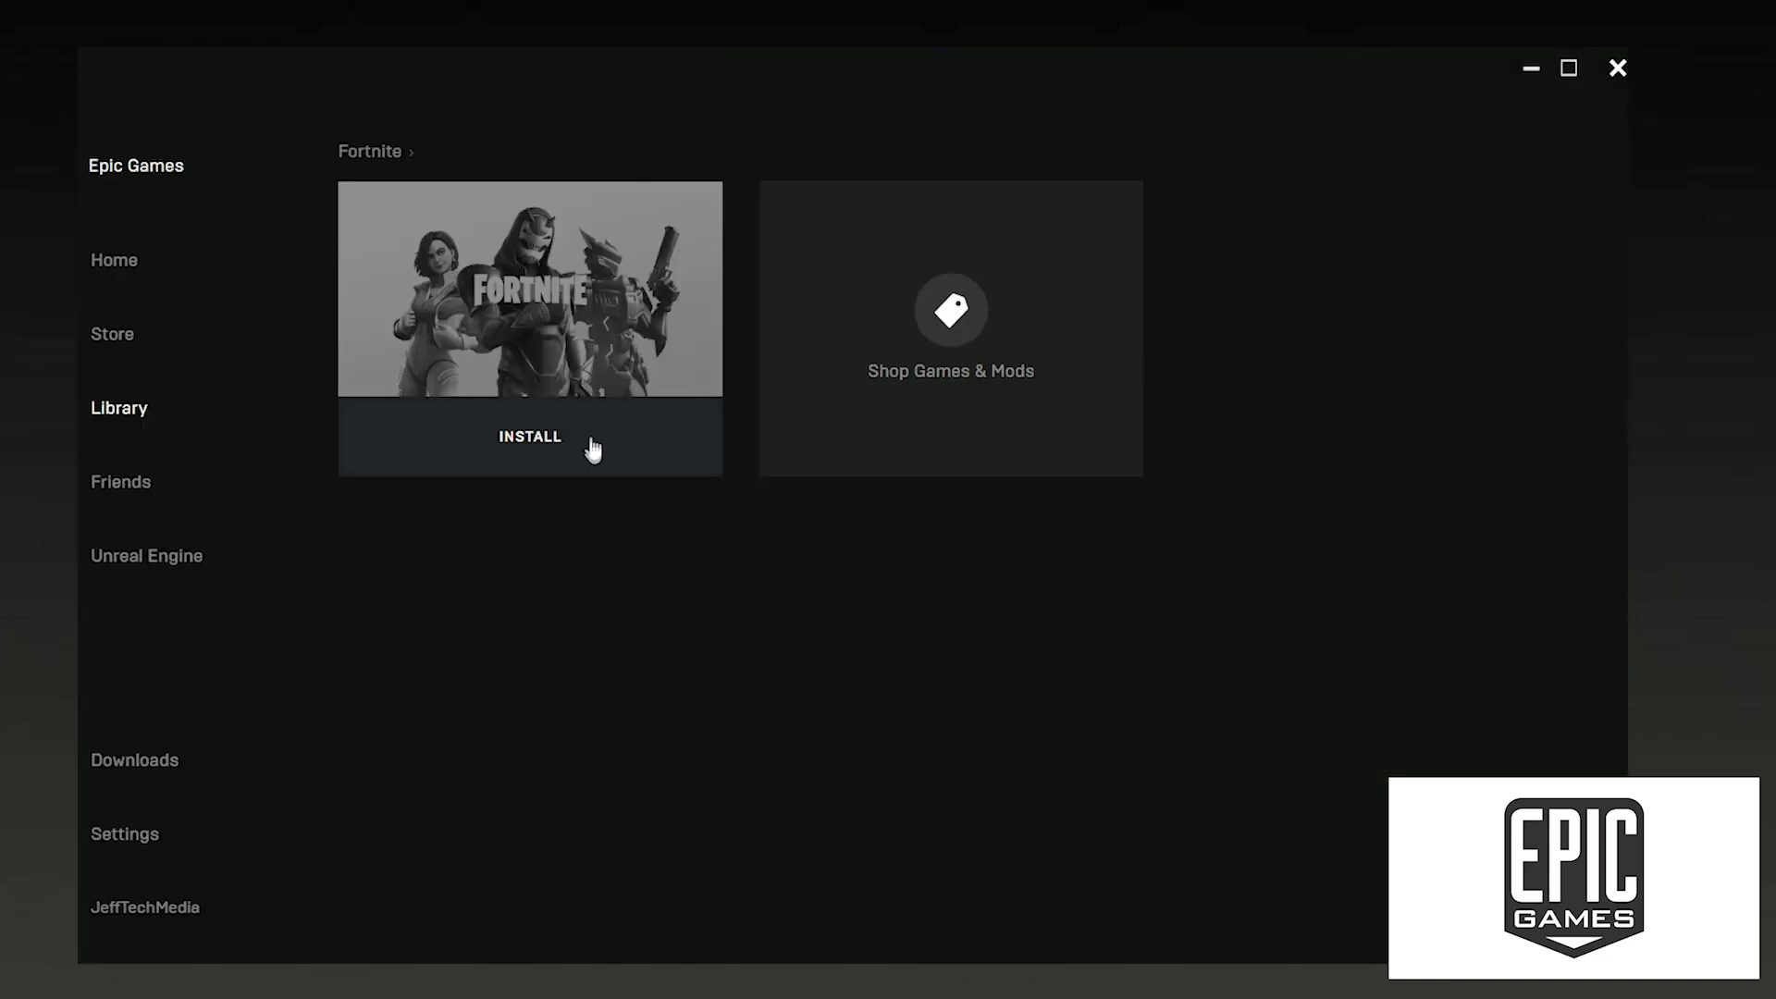
Start installing Fortnite in the Epic launcher from its moved folder on Games (F:).
left_click(591, 434)
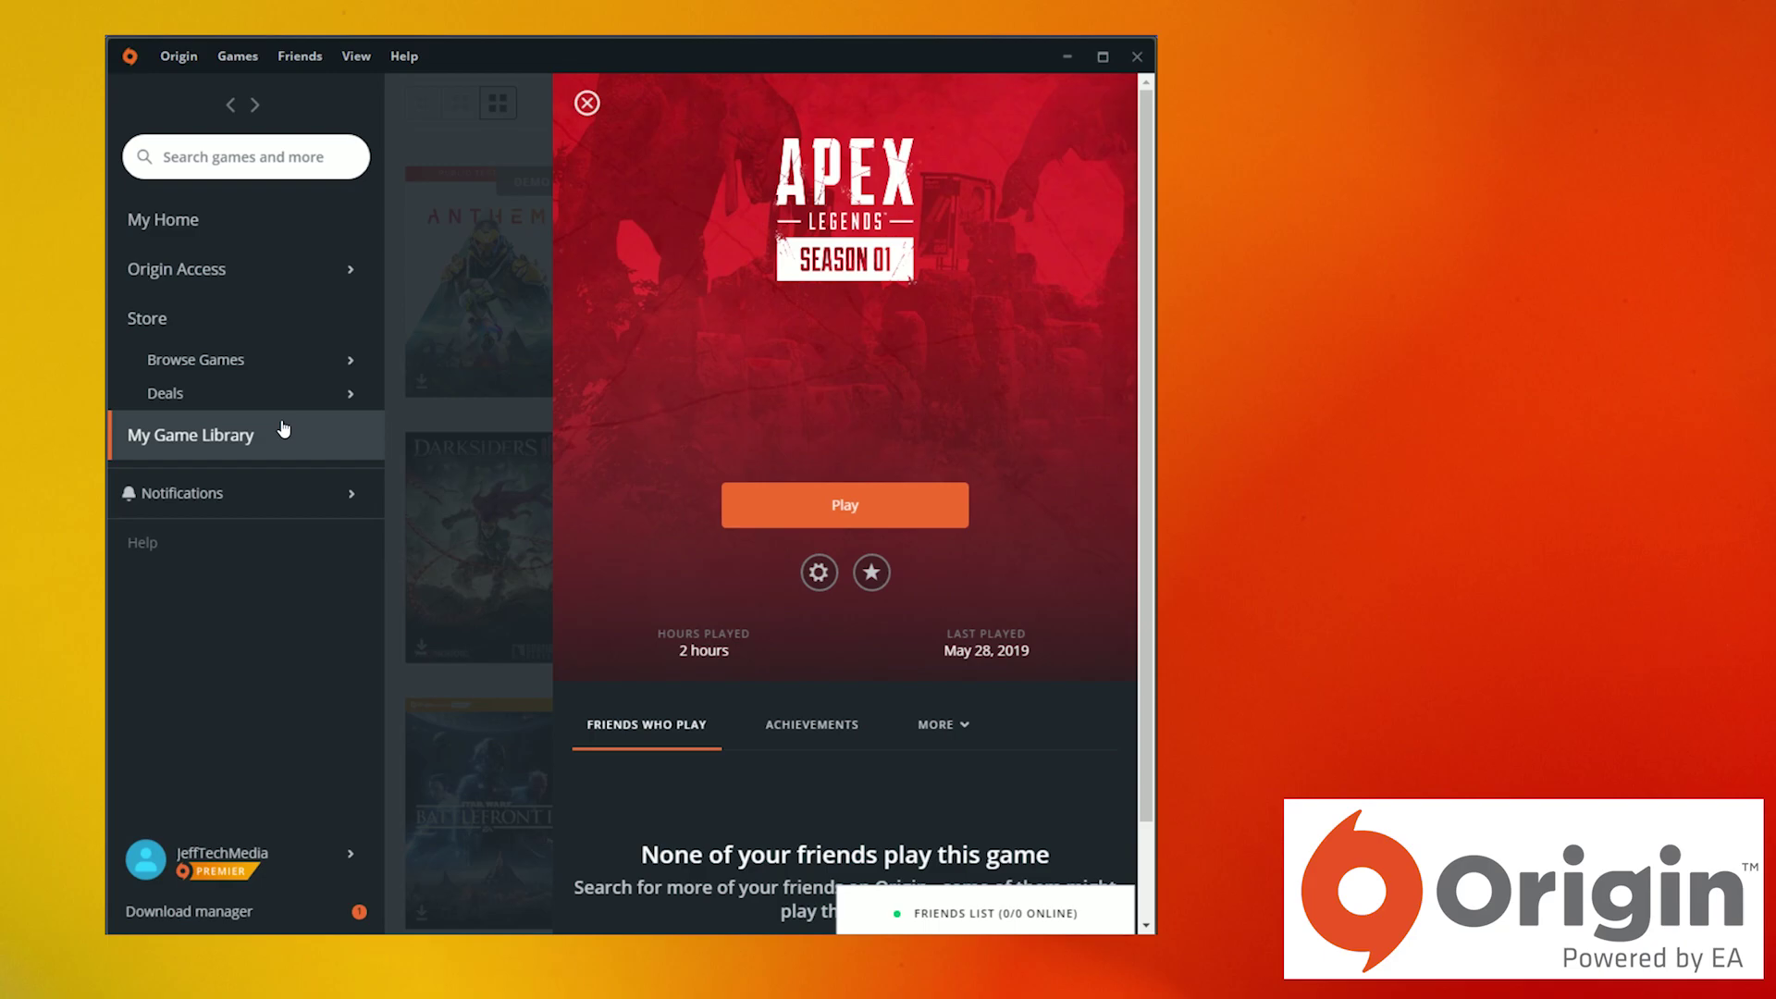
Close the Apex Legends details overlay to get back to Origin's My Game Library grid.
left_click(286, 429)
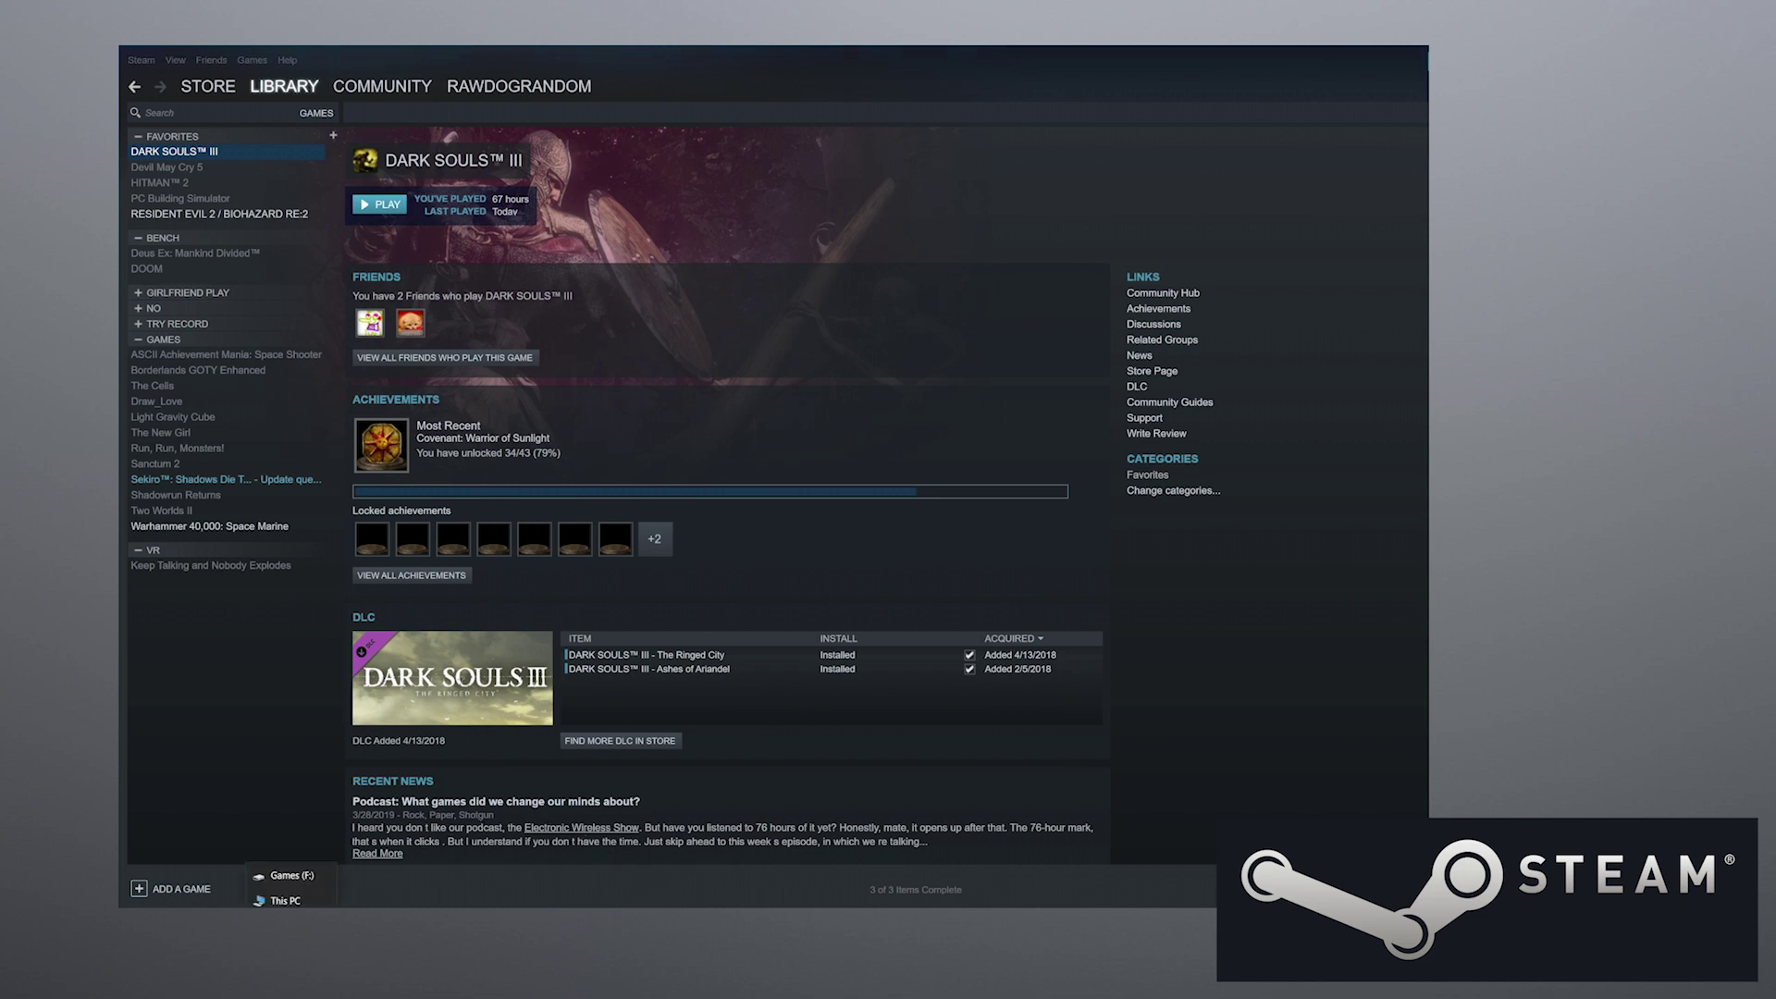
Open C:\Program Files (x86)\Steam\steamapps and create a new folder named Steam on F:.
left_click(299, 890)
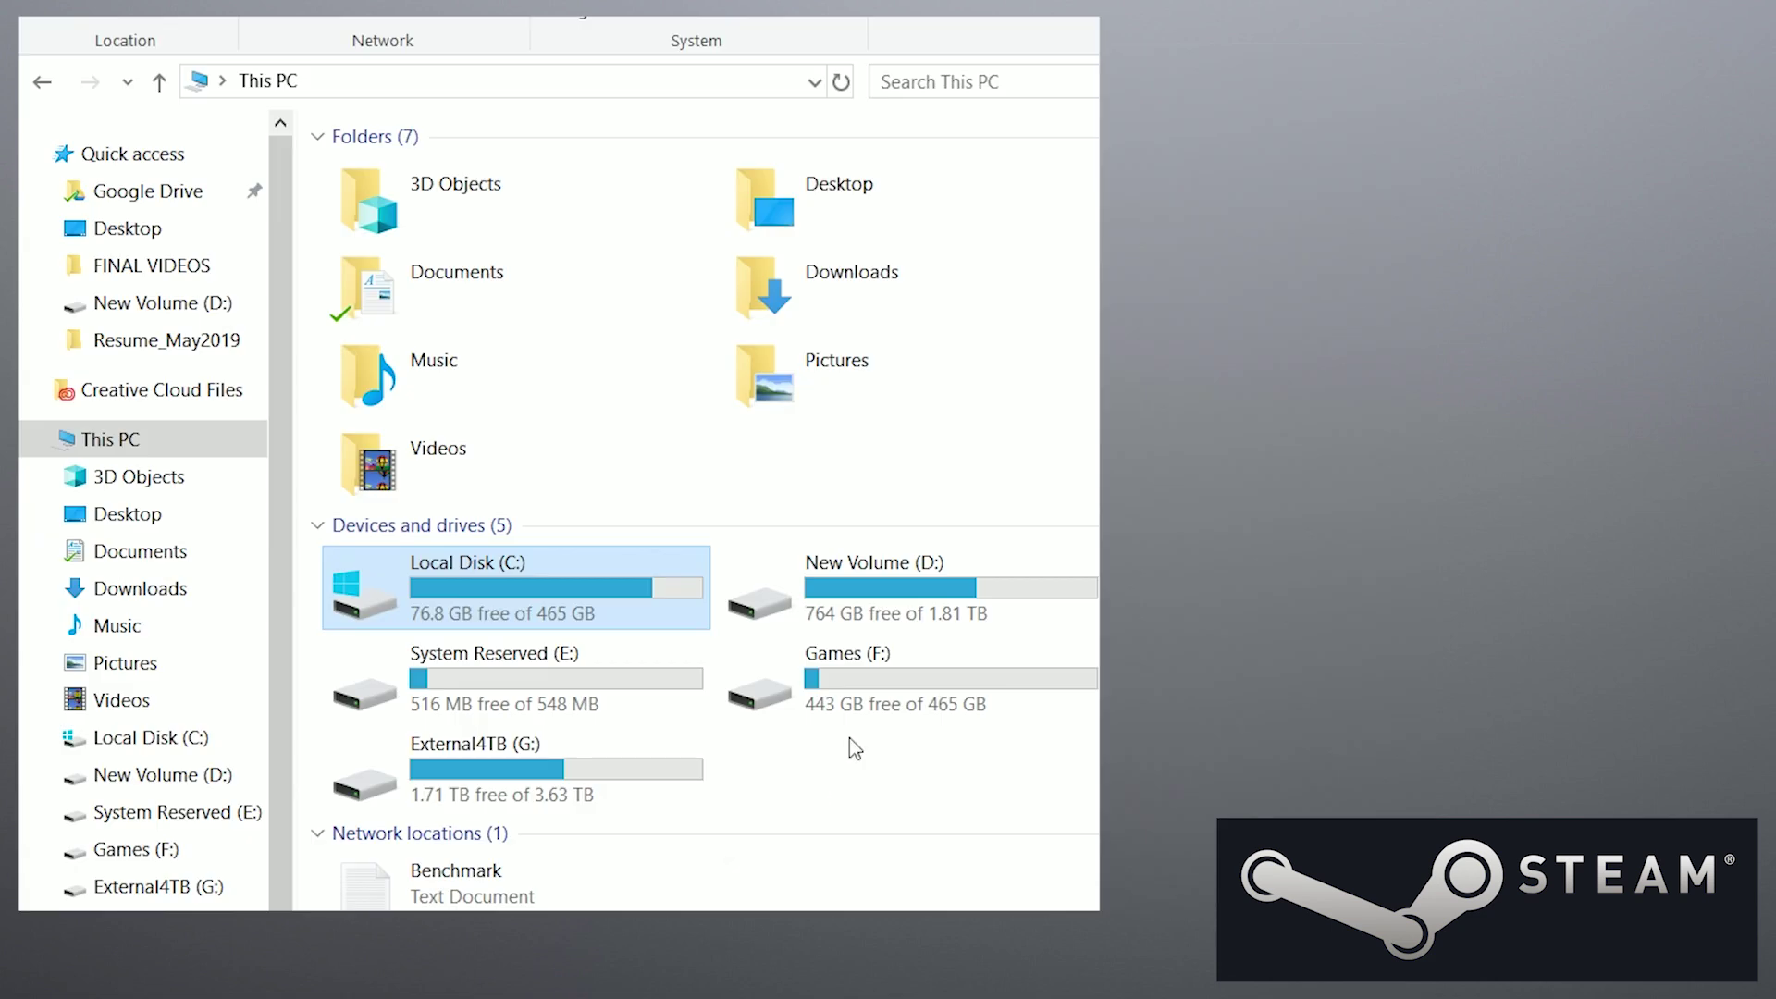
double_click(512, 599)
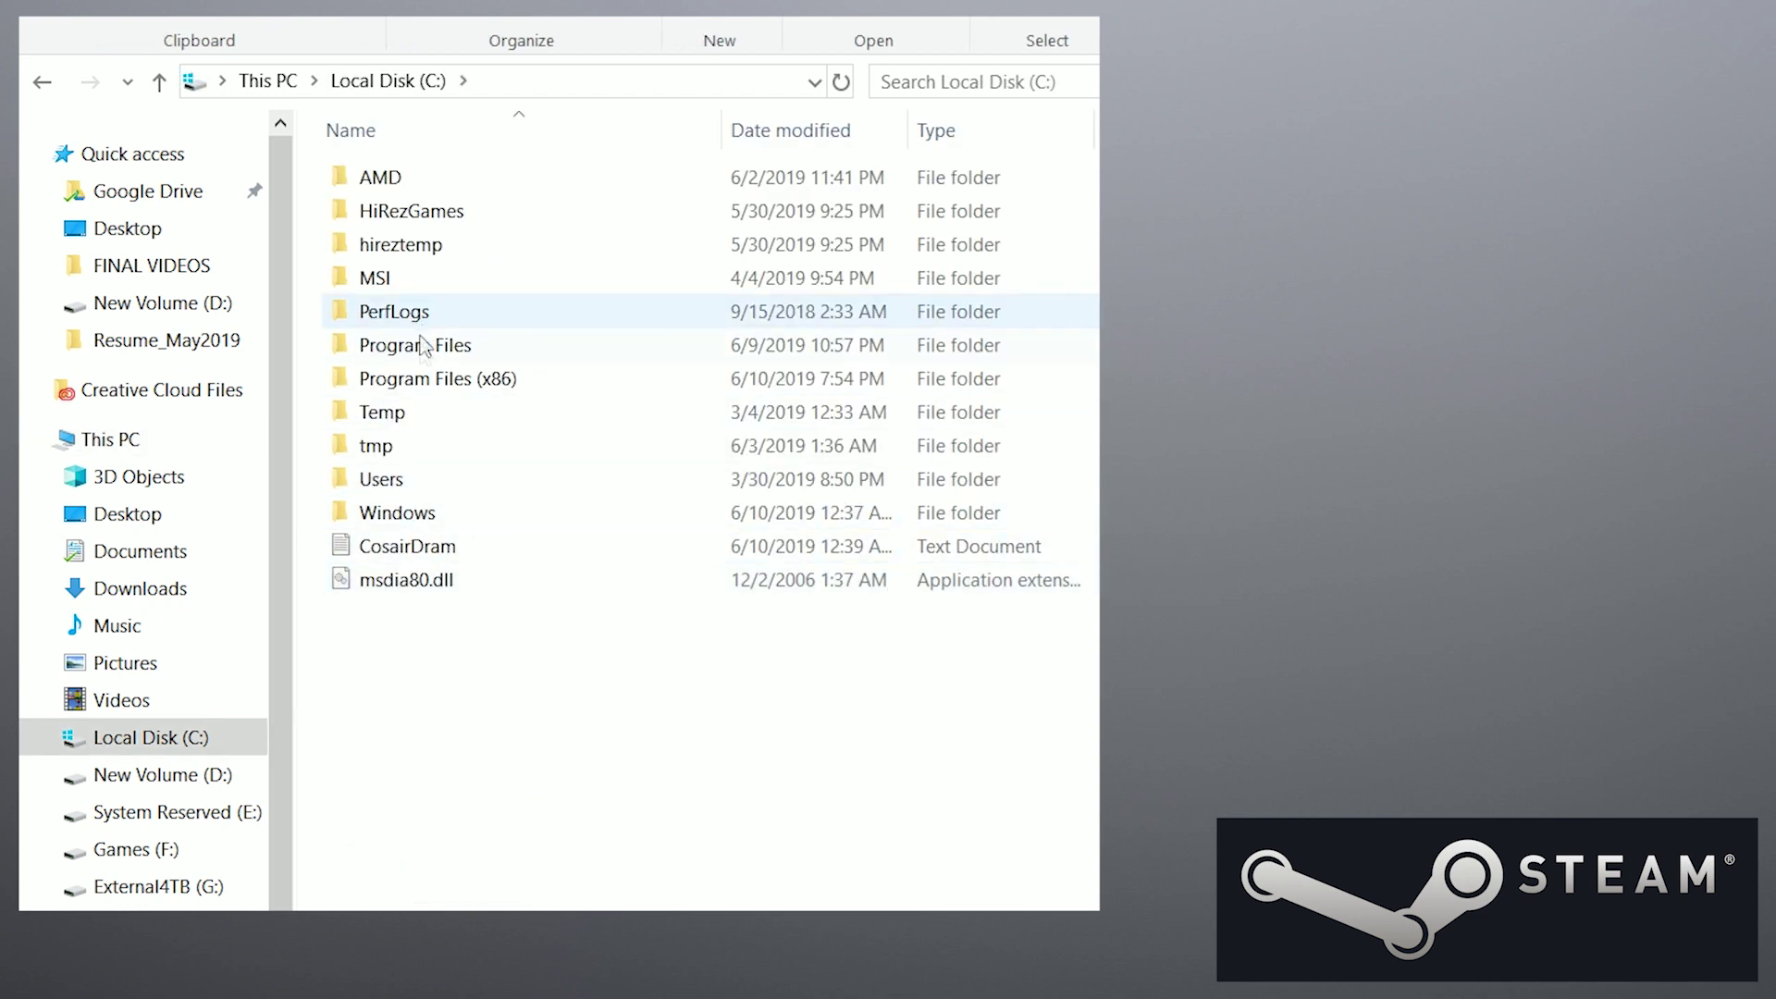
double_click(423, 379)
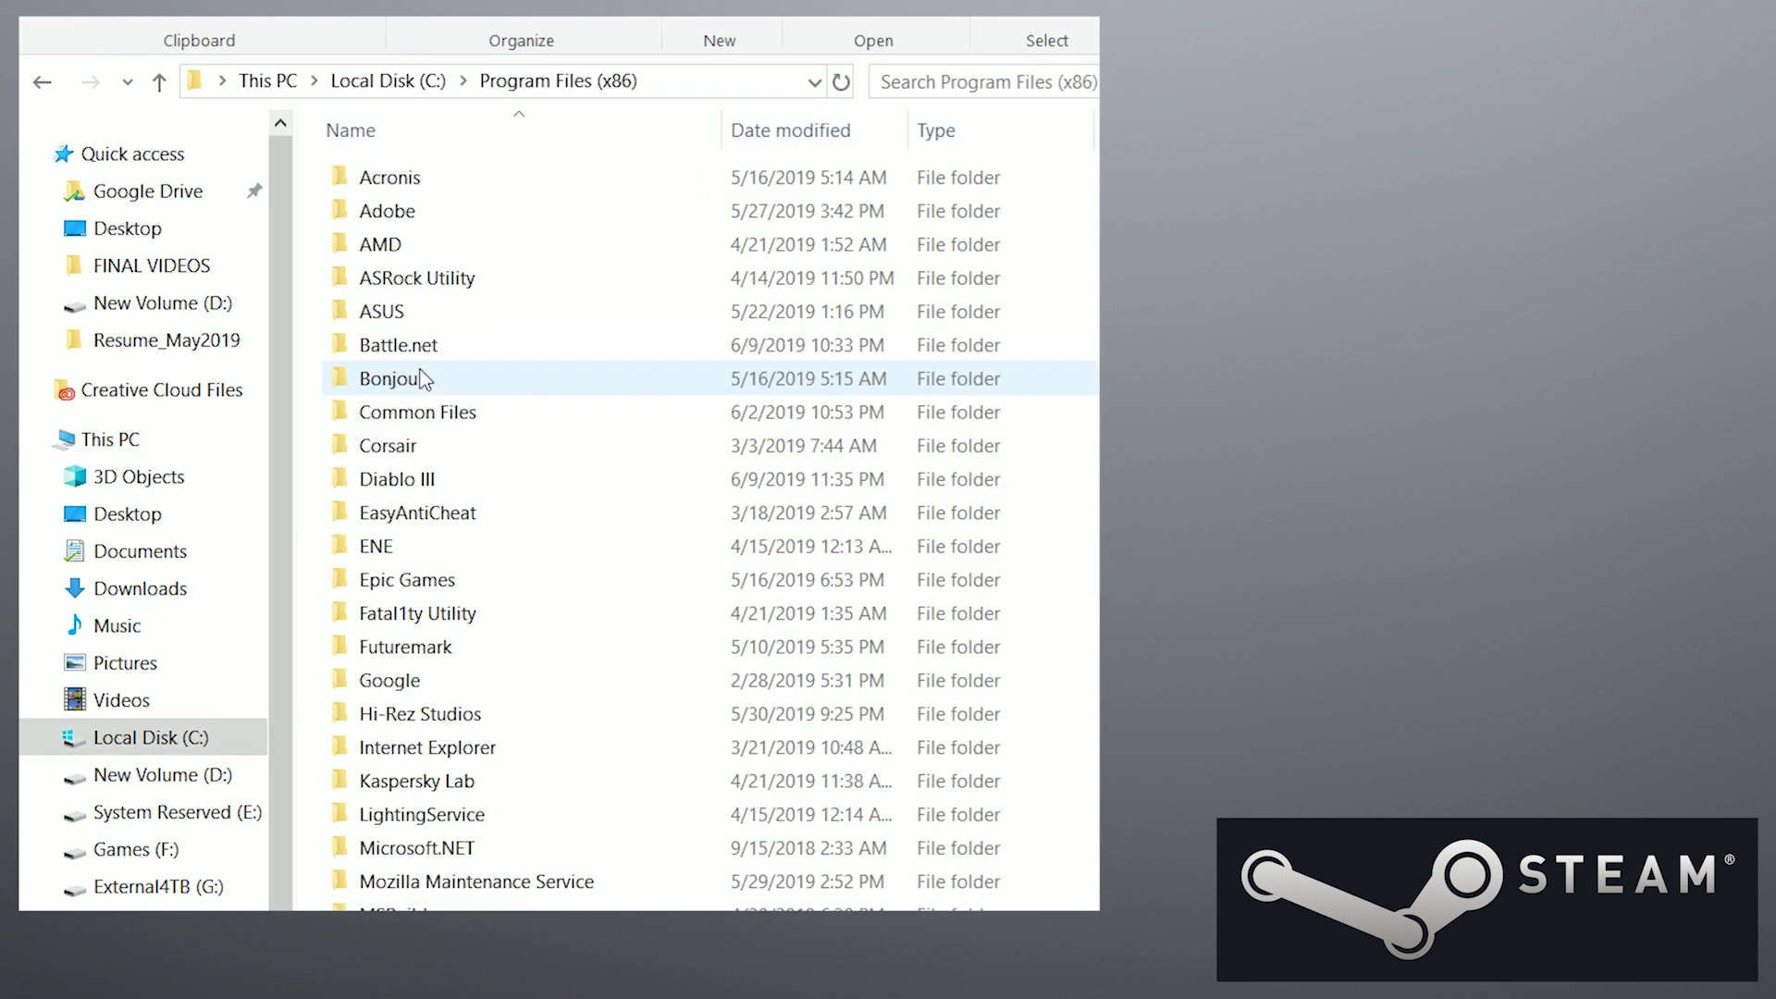
scroll(519, 725, "down", 3)
double_click(452, 862)
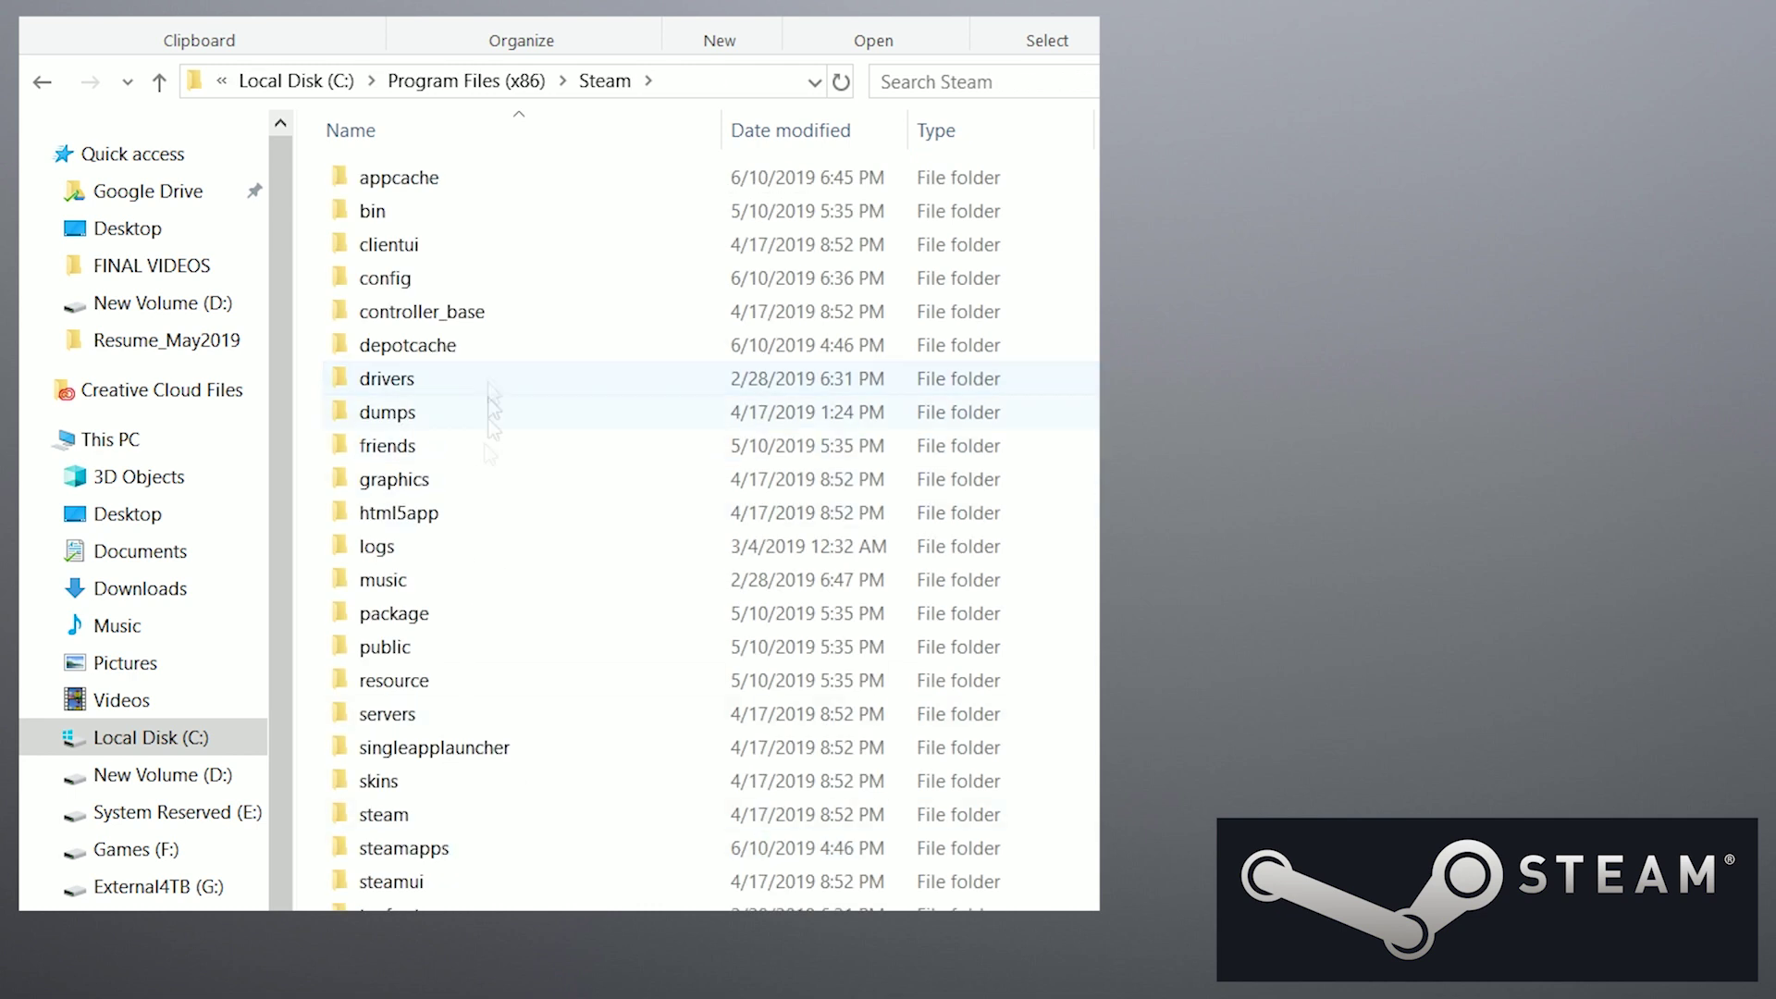
double_click(449, 852)
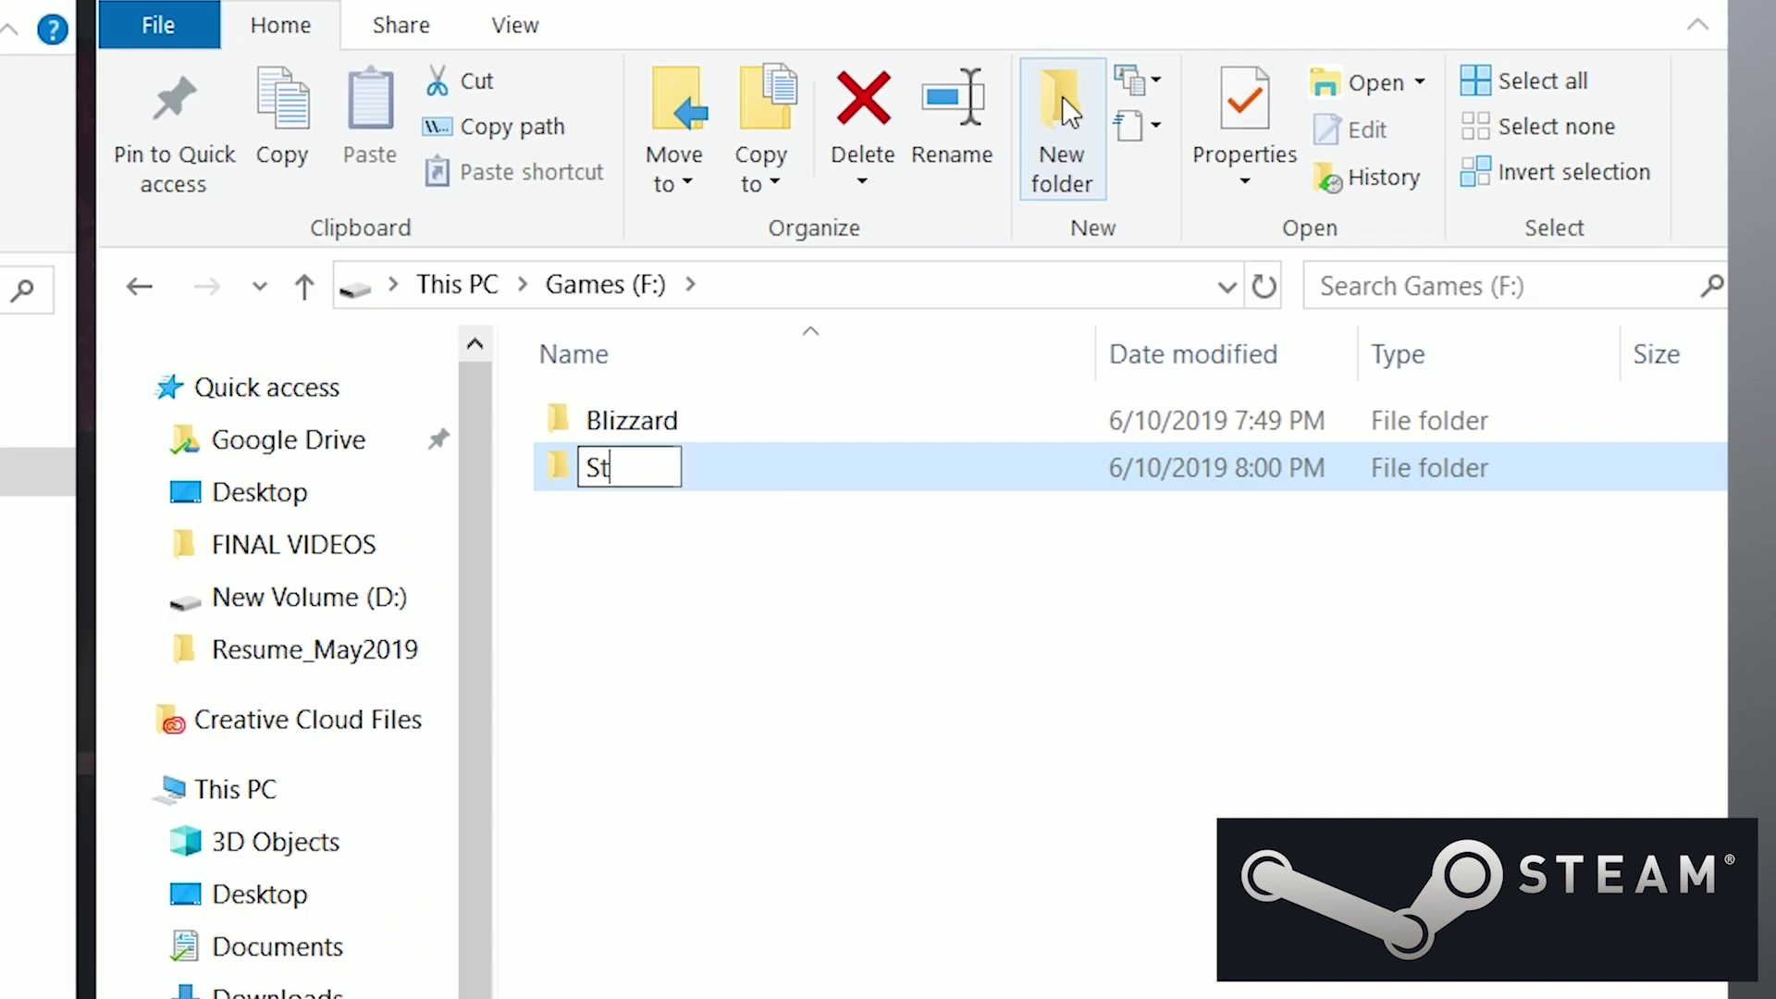
type("Steam")
key("Return")
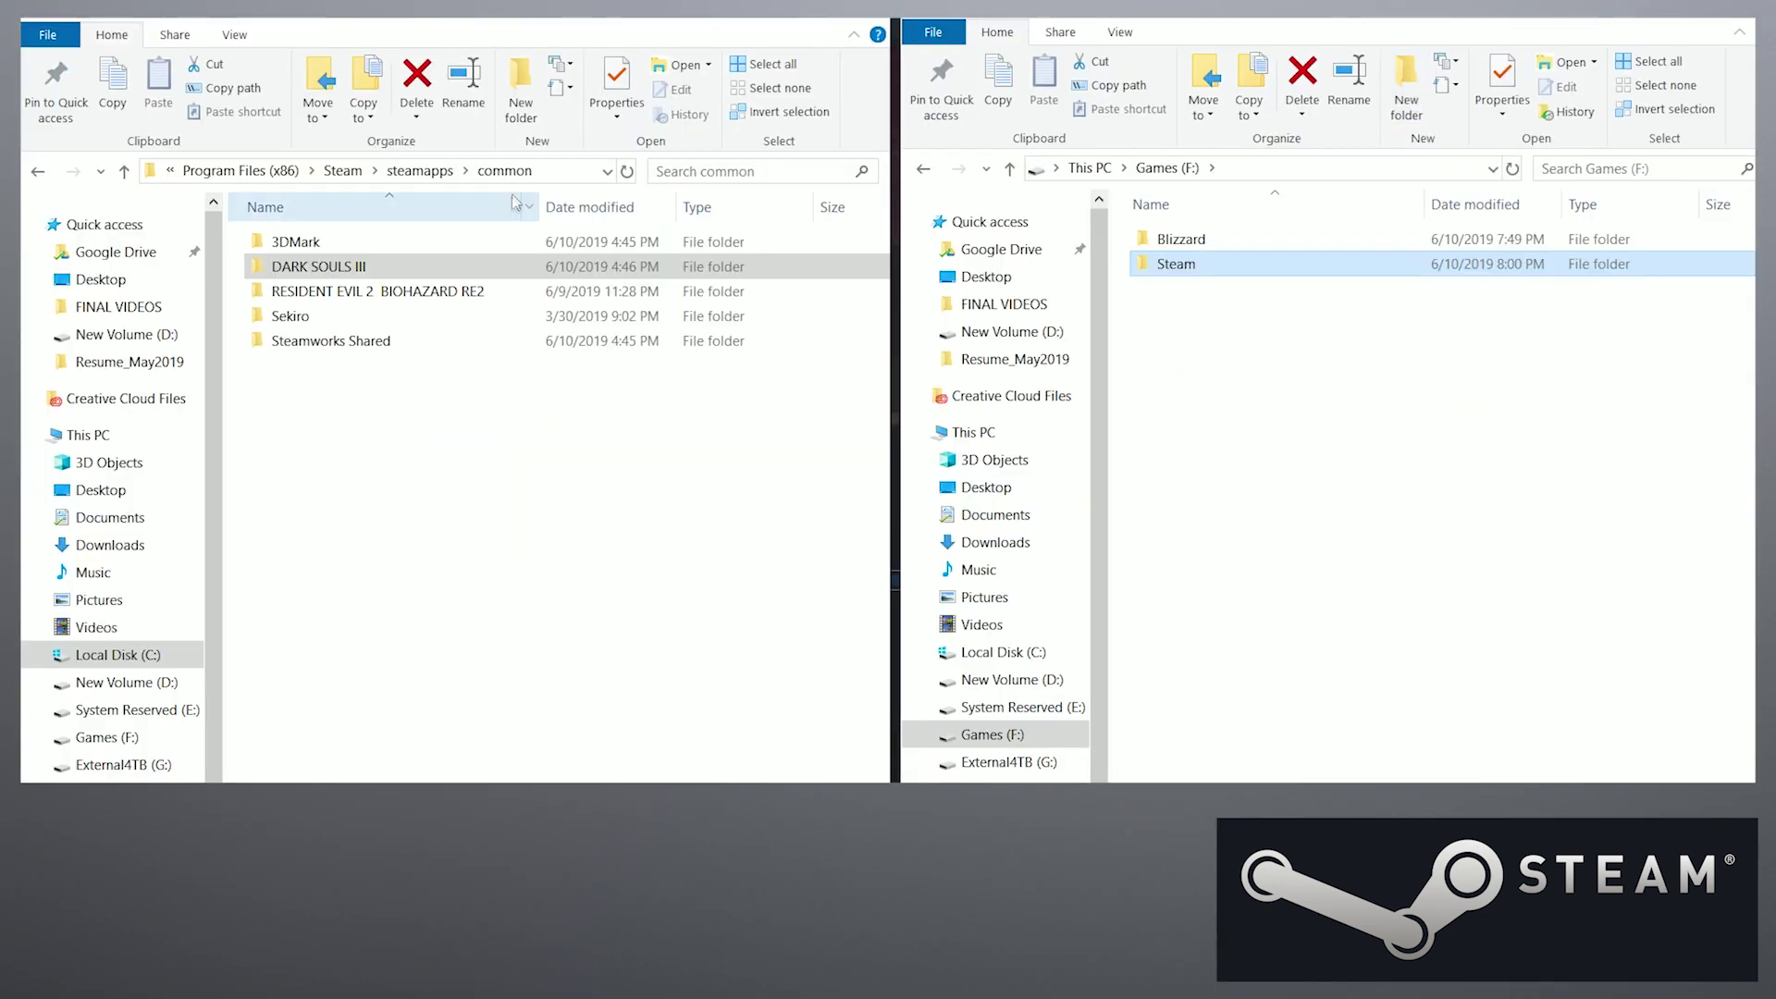
Copy DARK SOULS III into F:\Steam, compare both folders' properties, then delete the C: original.
left_click(493, 273)
left_click_drag(647, 278, 1194, 264)
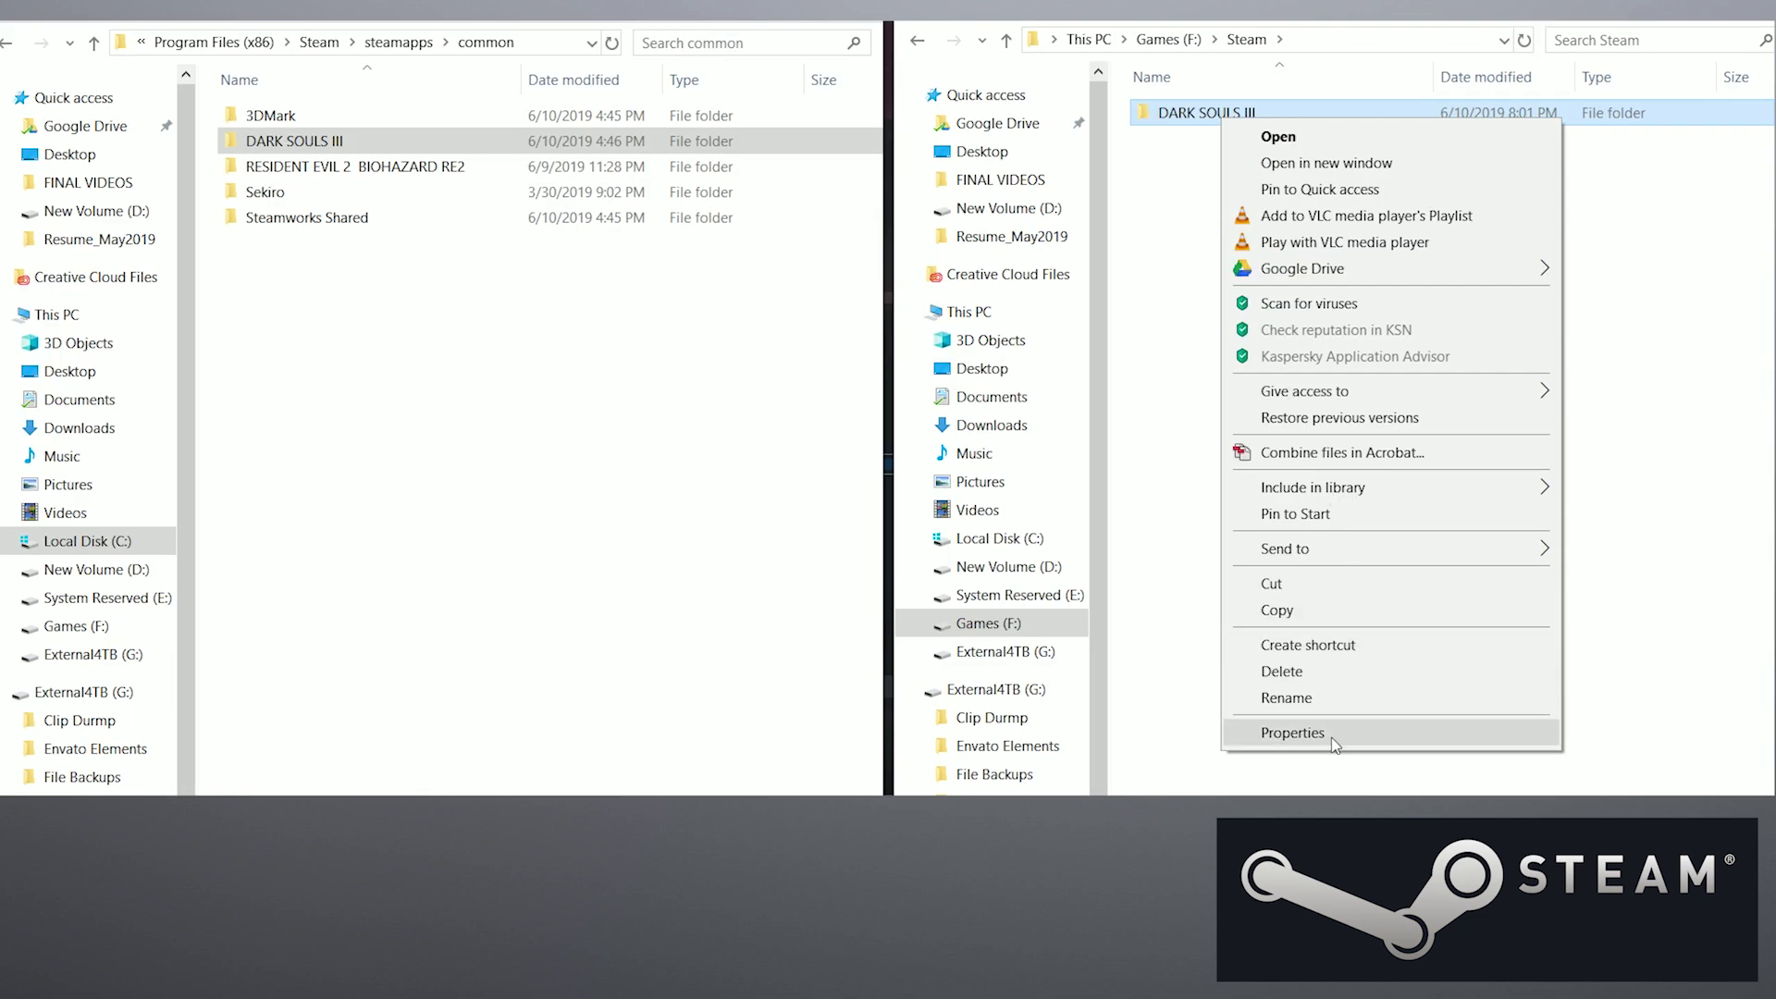
left_click(1301, 737)
right_click(306, 146)
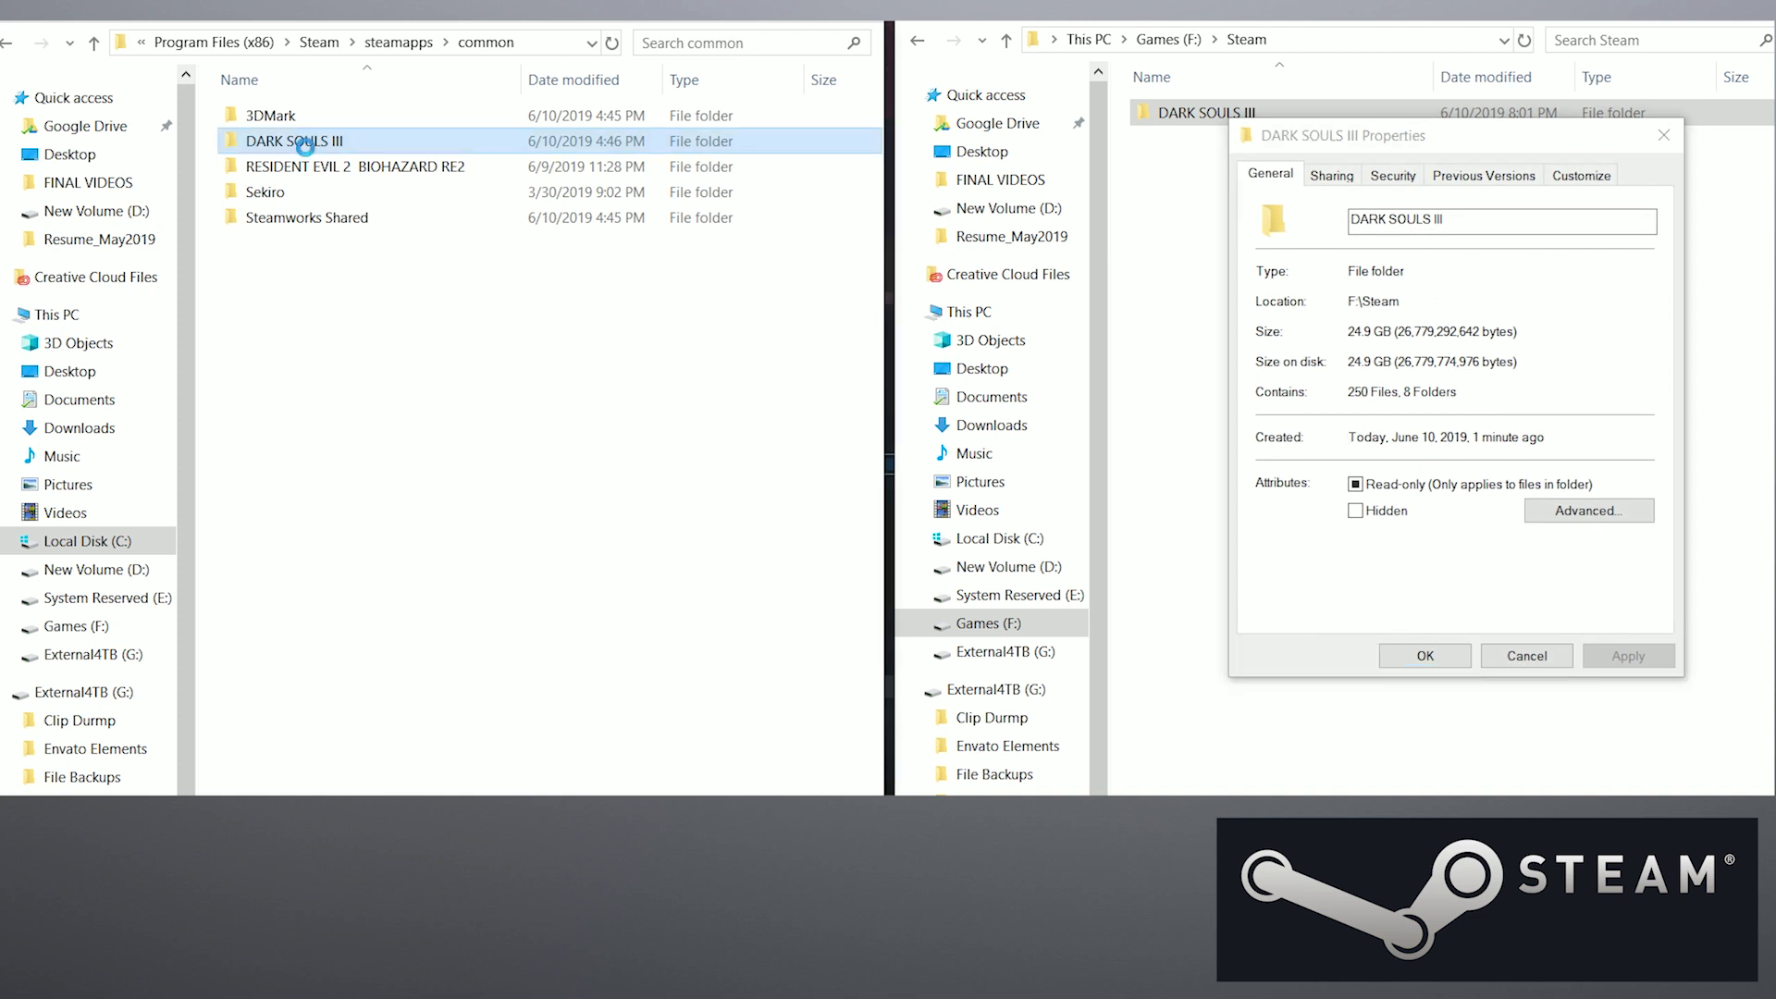
left_click(438, 760)
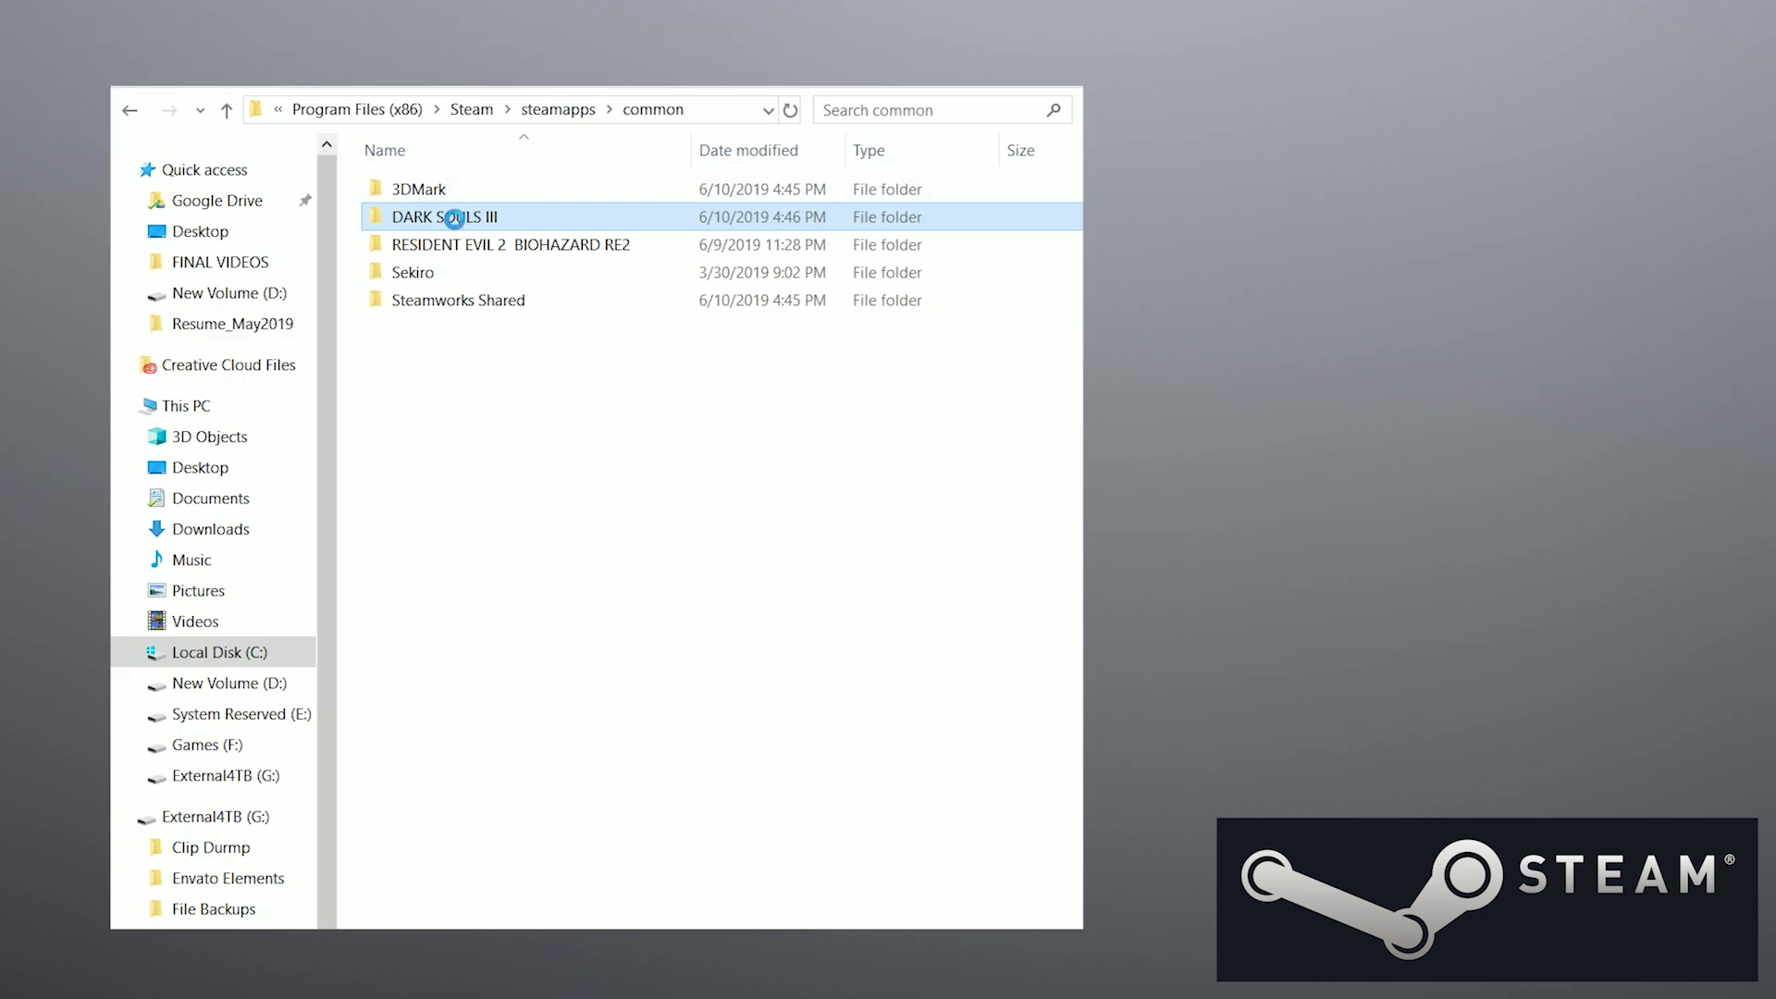
right_click(454, 218)
left_click(559, 823)
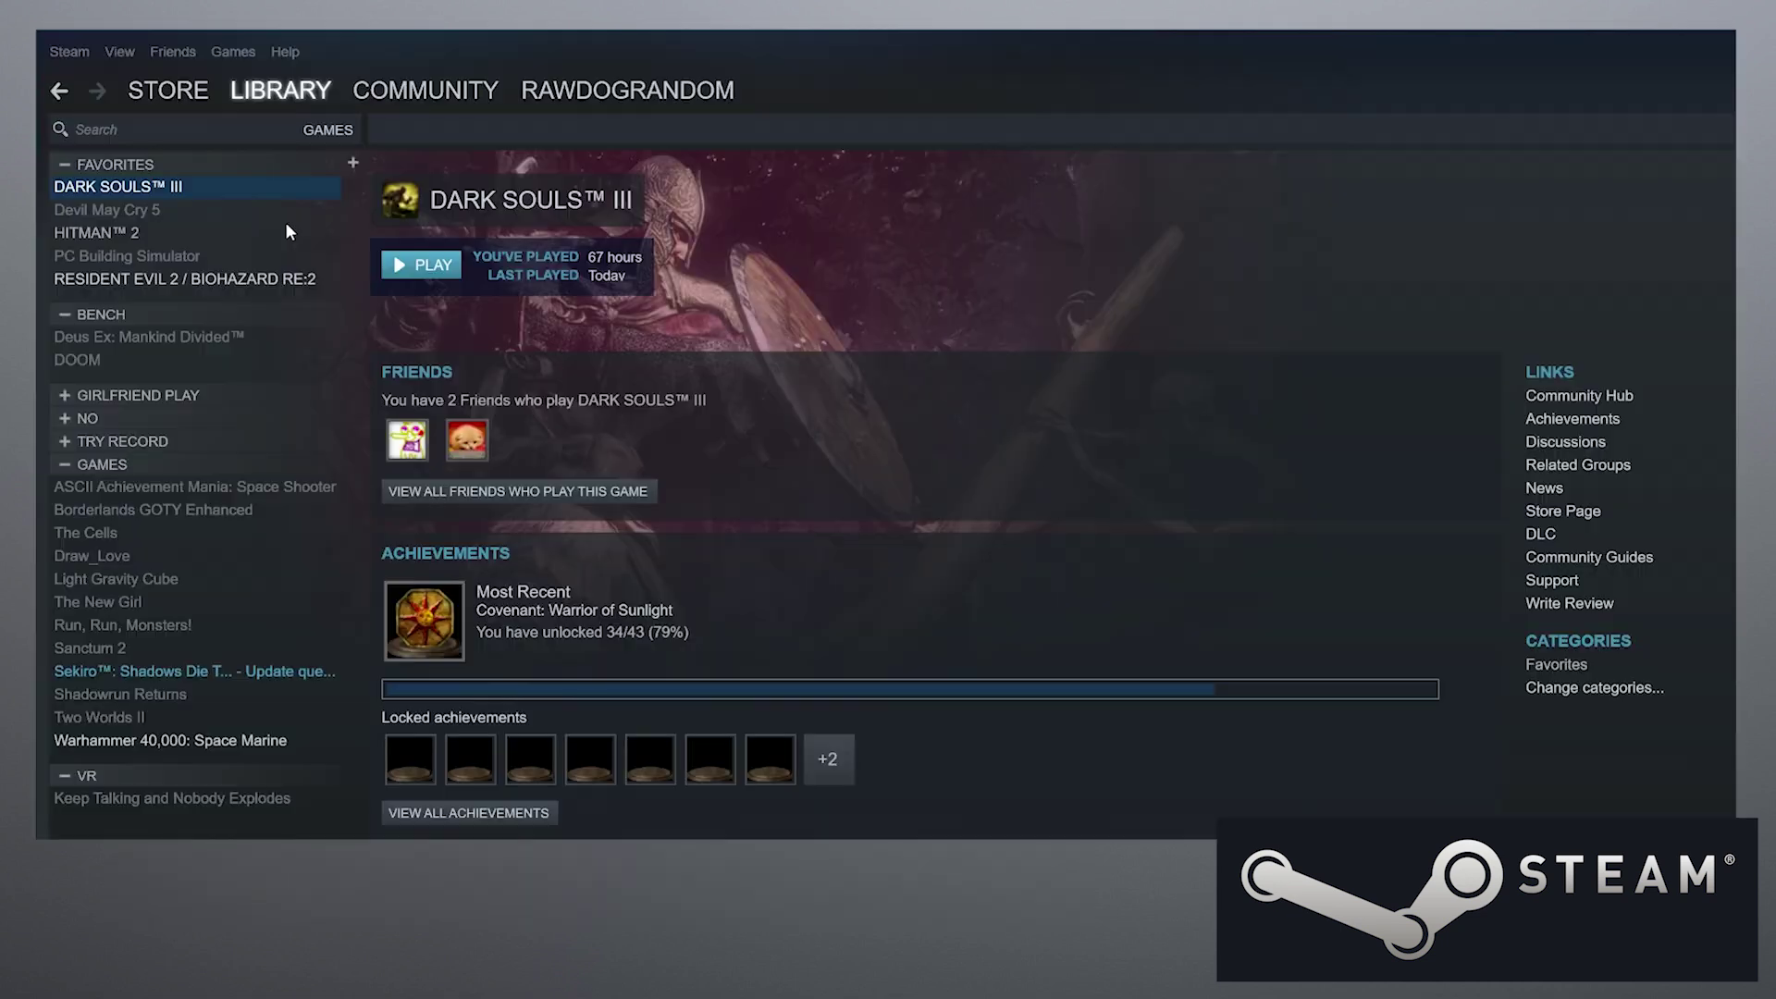
Test-launch DARK SOULS III, dismiss the missing-executable error, and open Steam's library folders list.
left_click(433, 268)
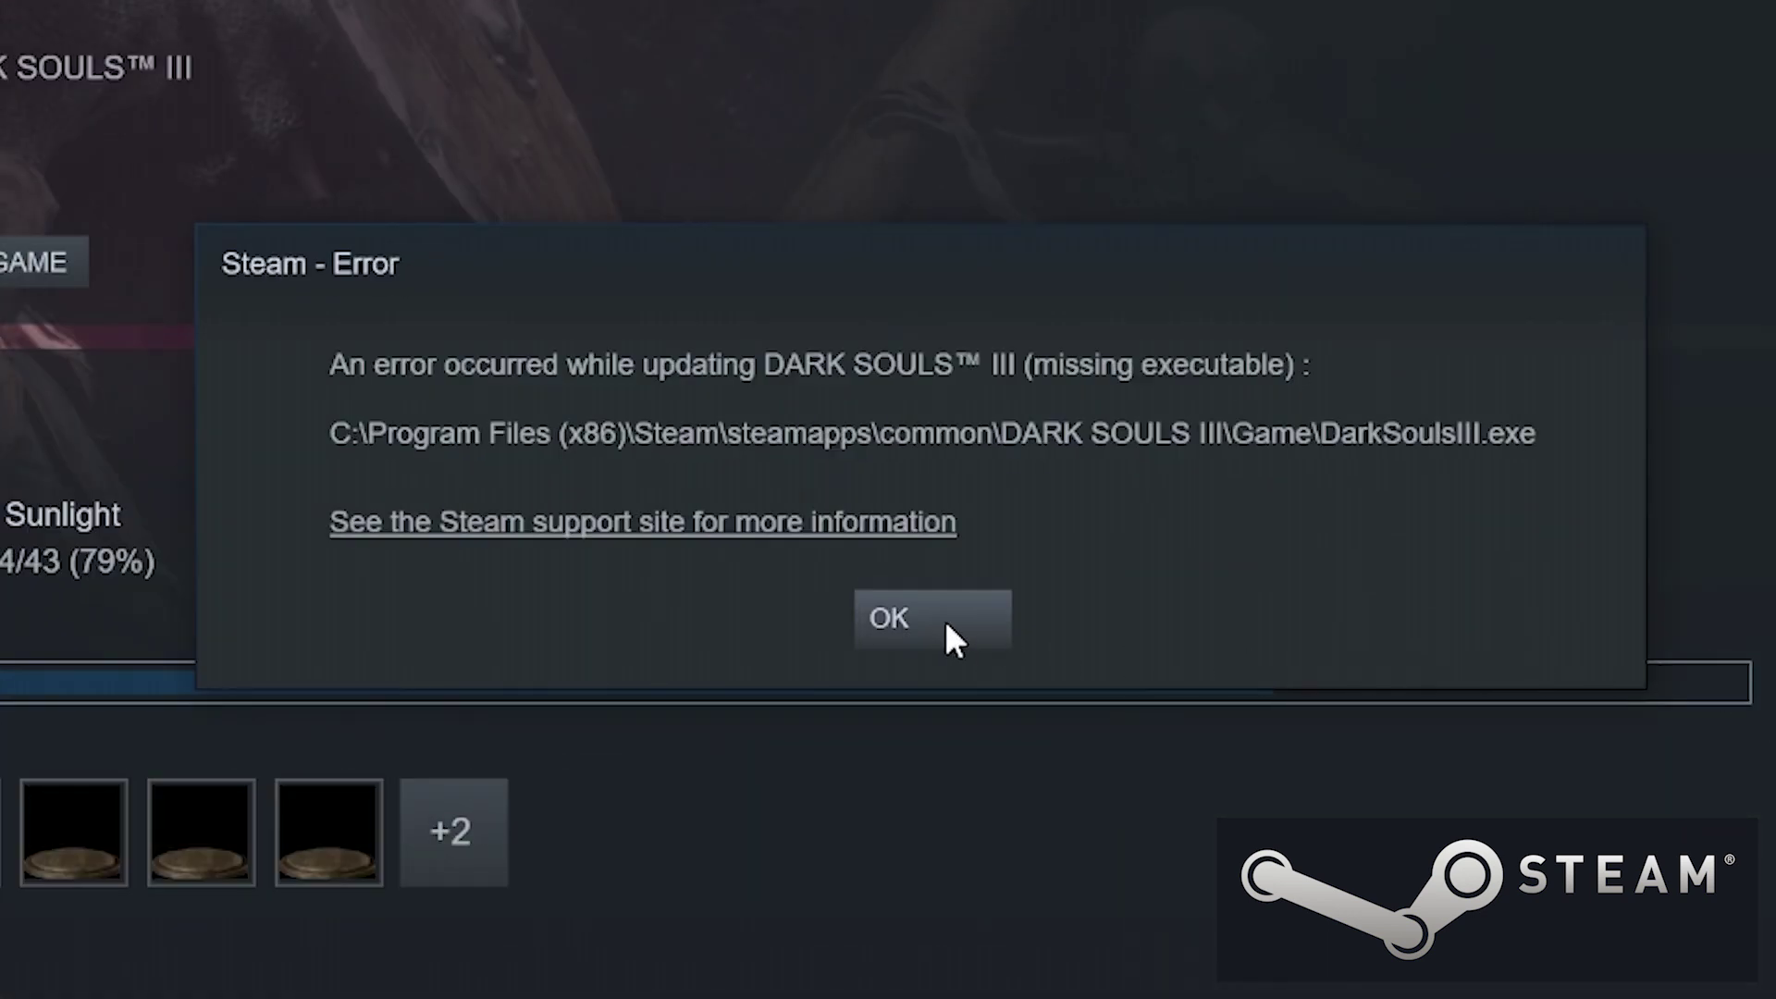
left_click(946, 618)
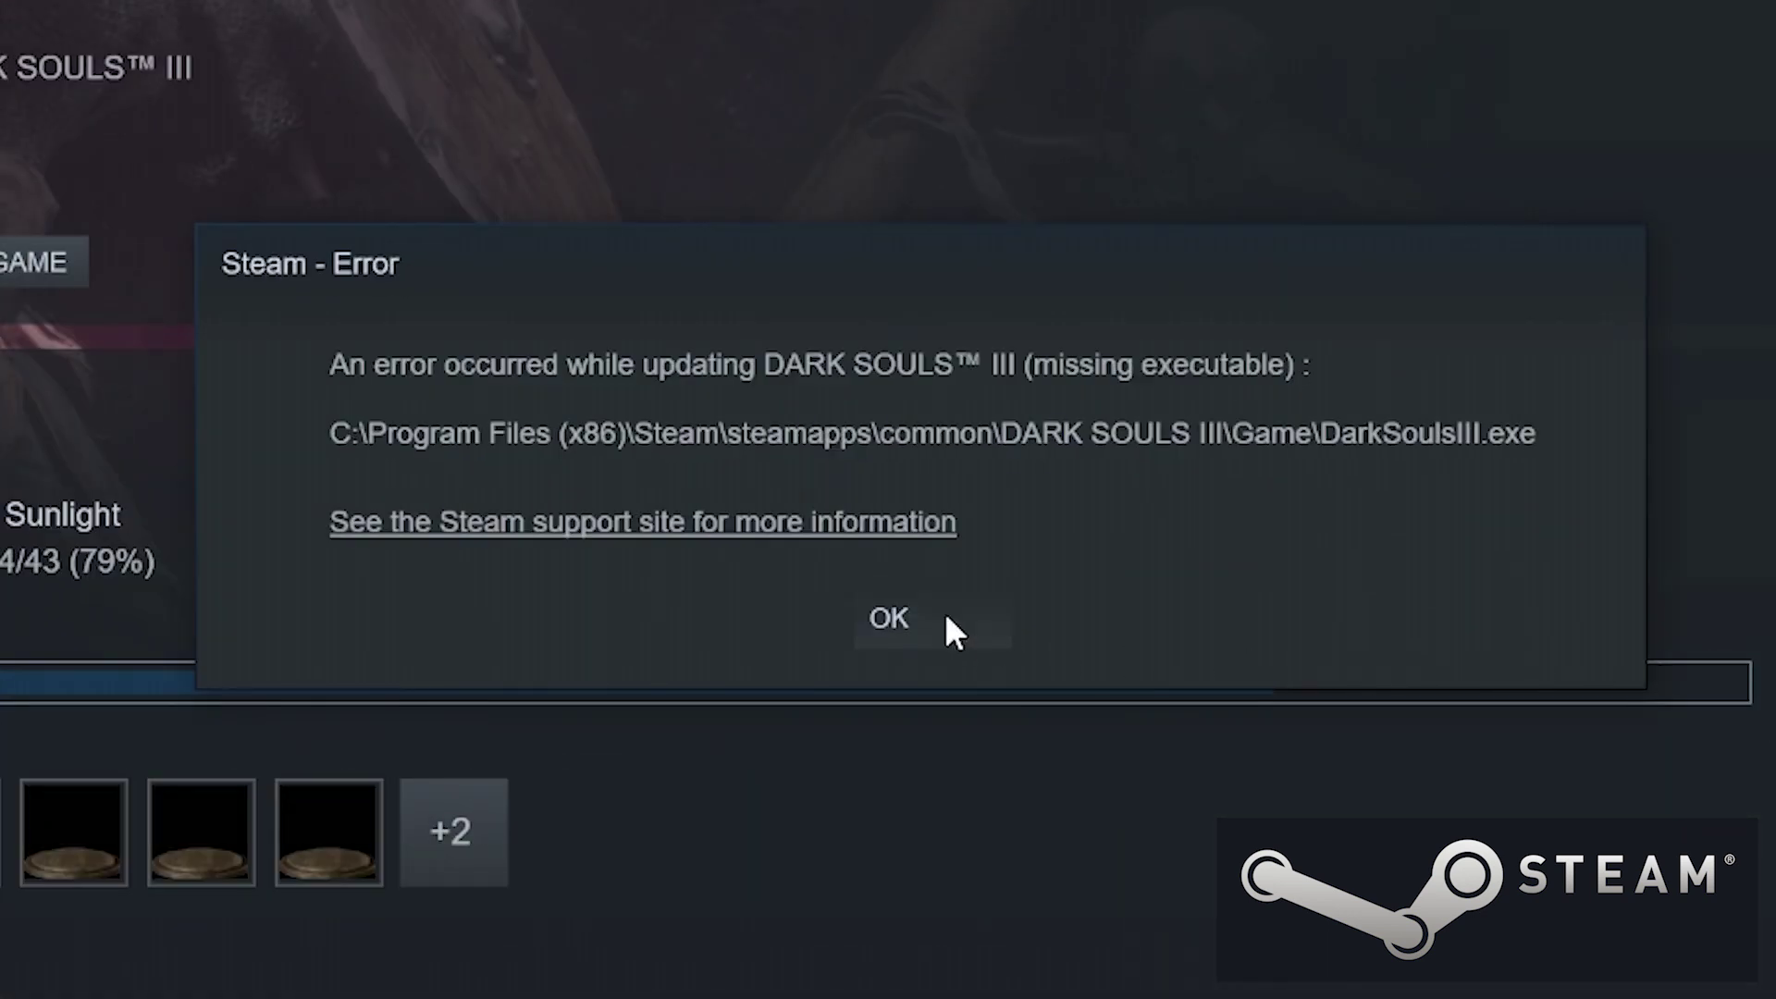
left_click(47, 32)
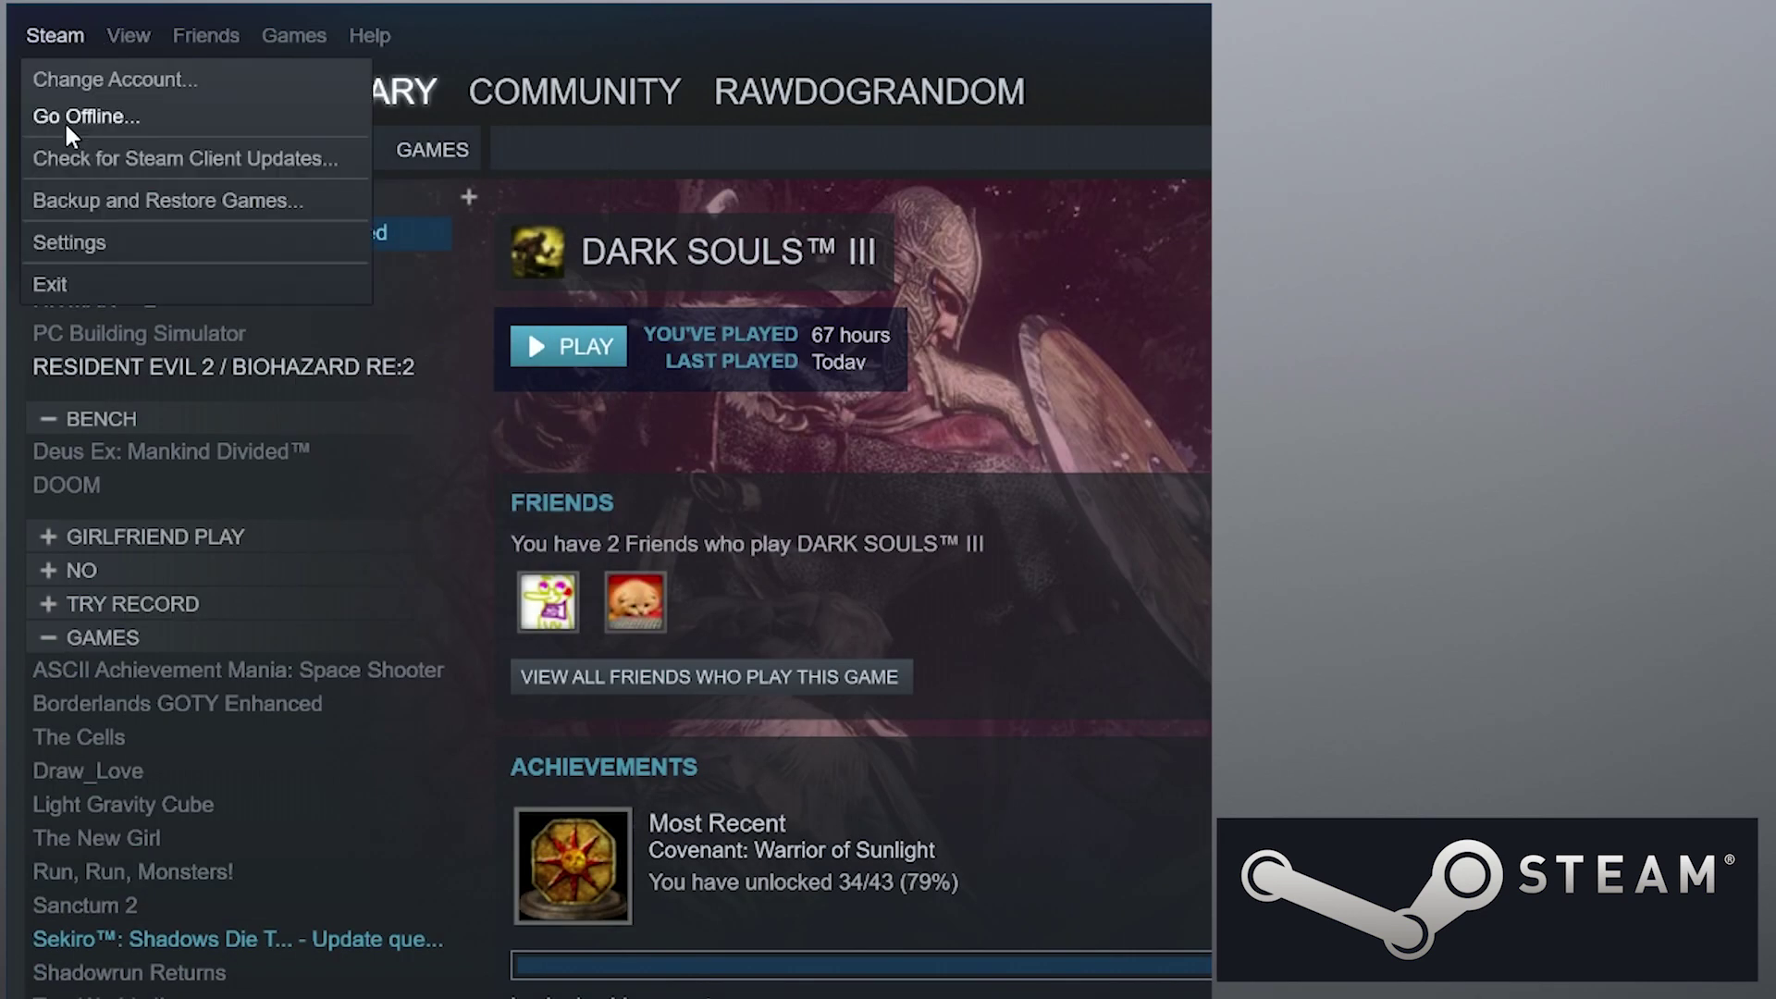
left_click(93, 242)
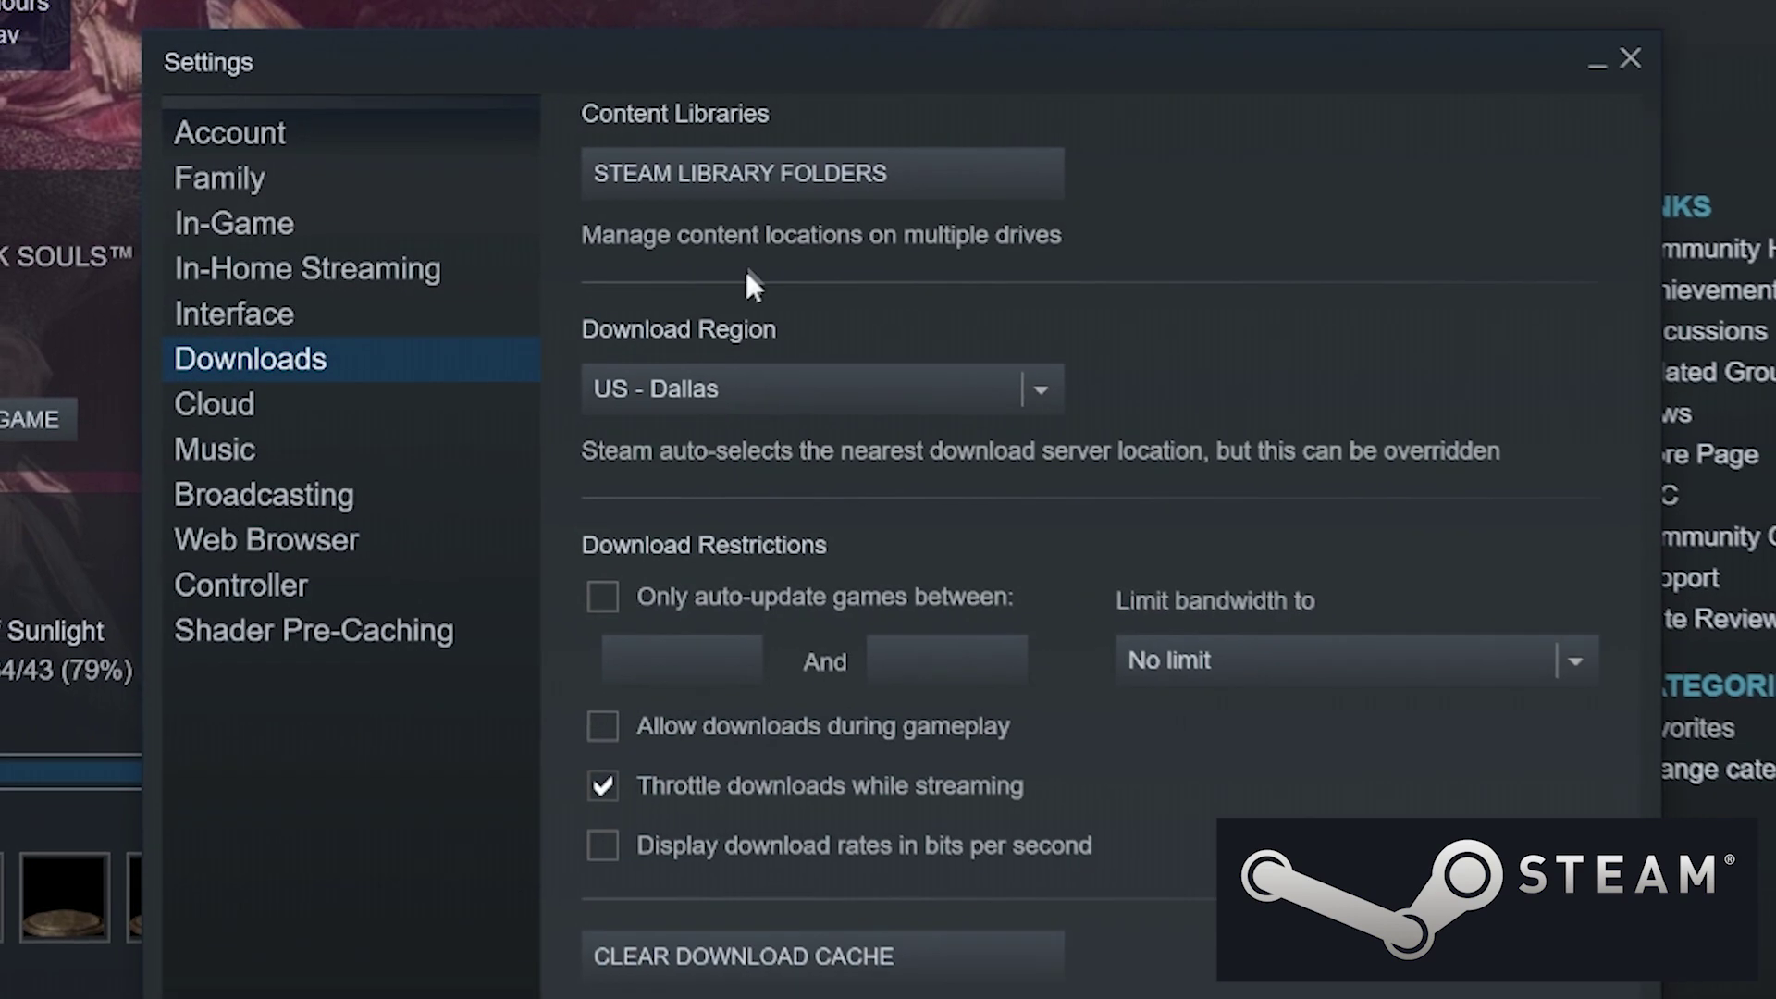
left_click(720, 171)
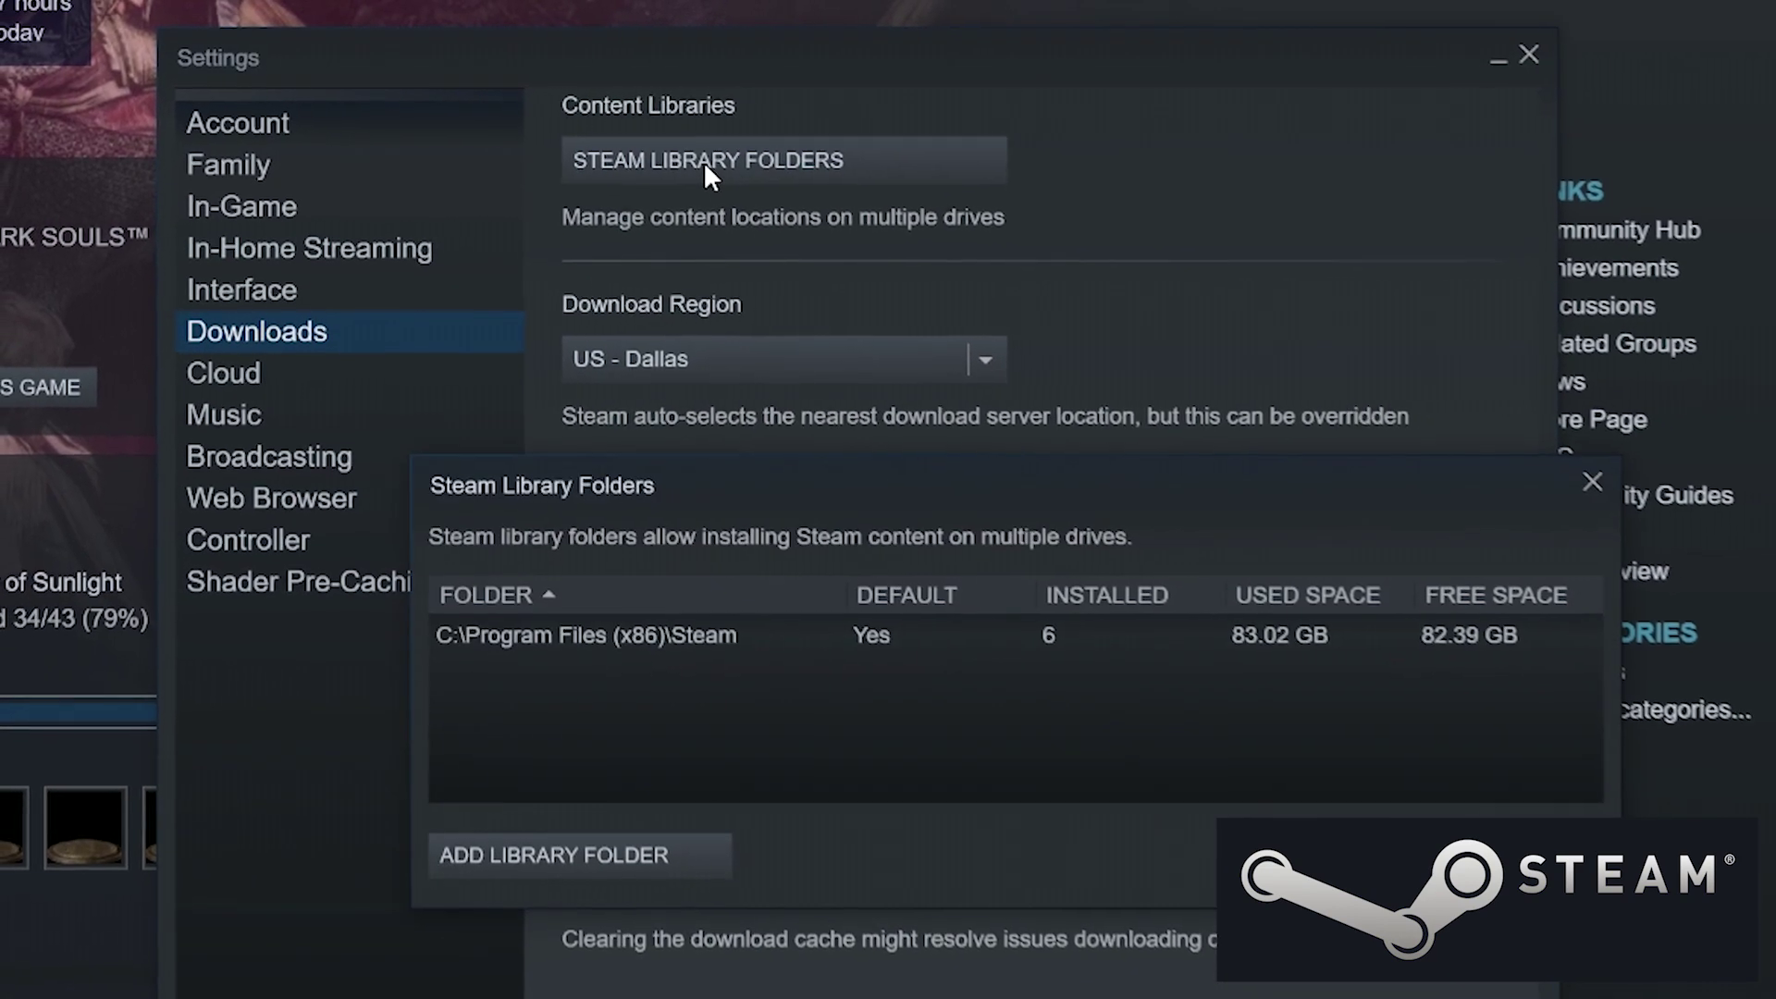
Add a new F:\Steam\SteamLibrary folder as a Steam library folder and save the settings.
left_click(644, 837)
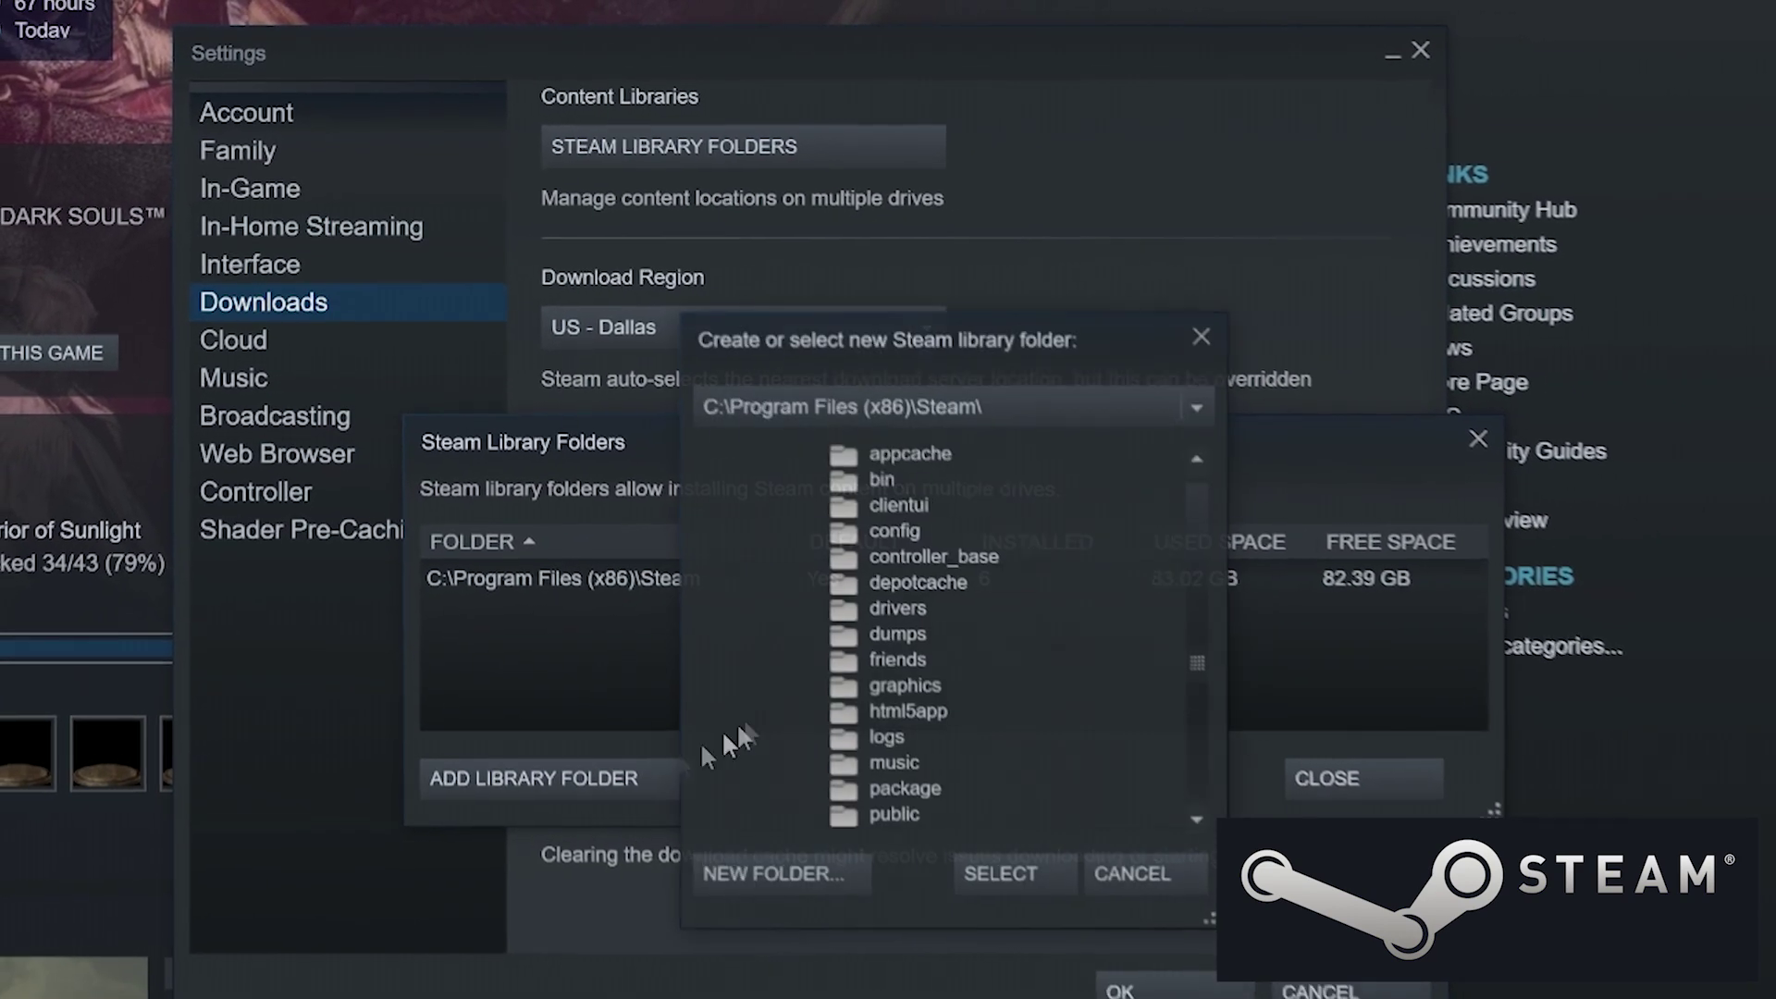
scroll(892, 555, "up", 10)
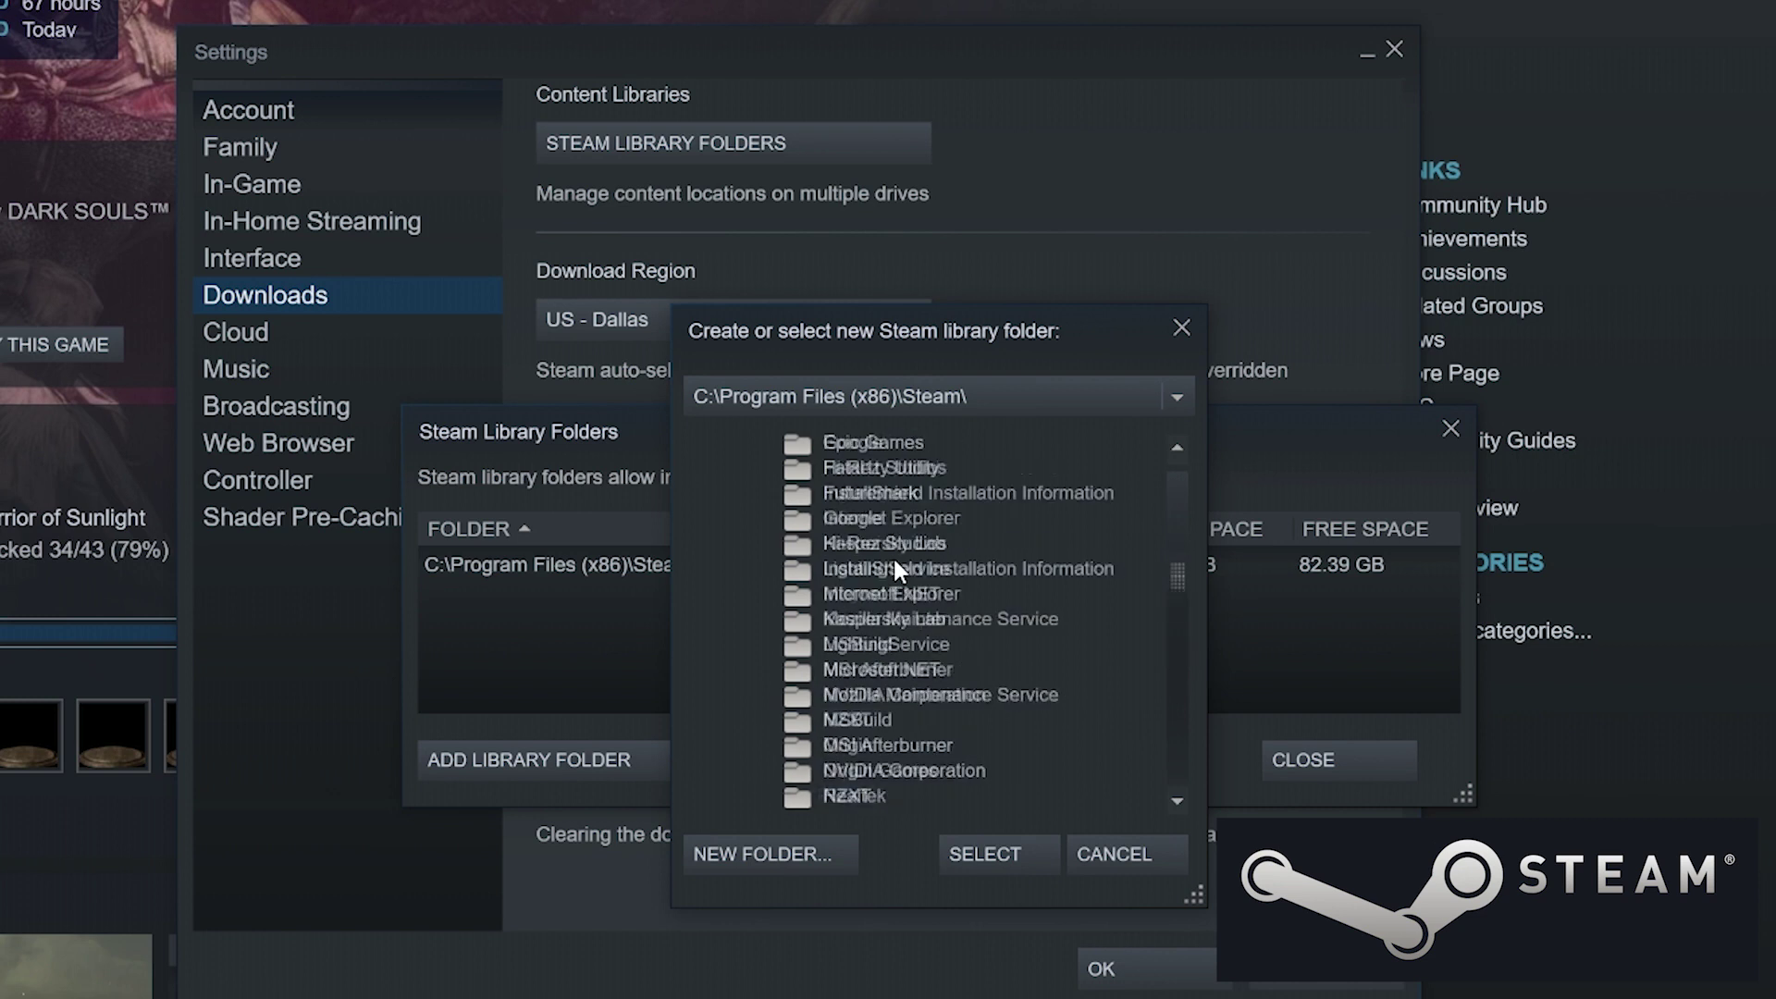
left_click(1177, 396)
left_click(718, 549)
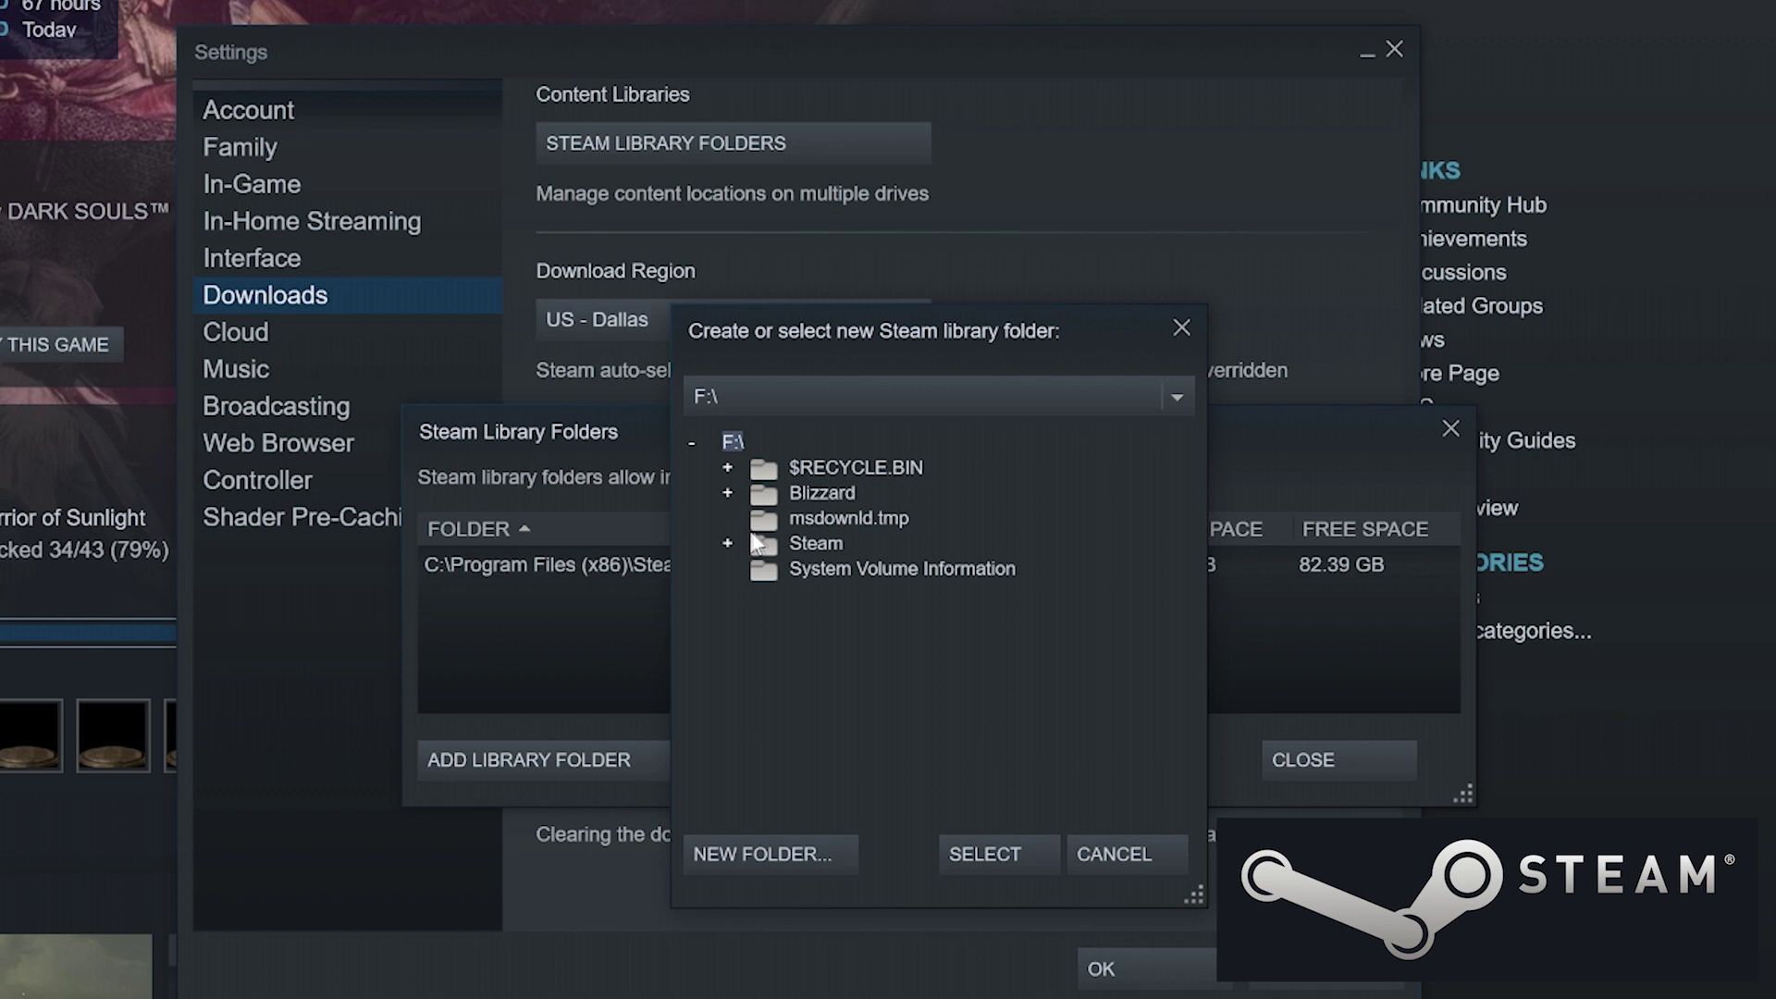
left_click(781, 543)
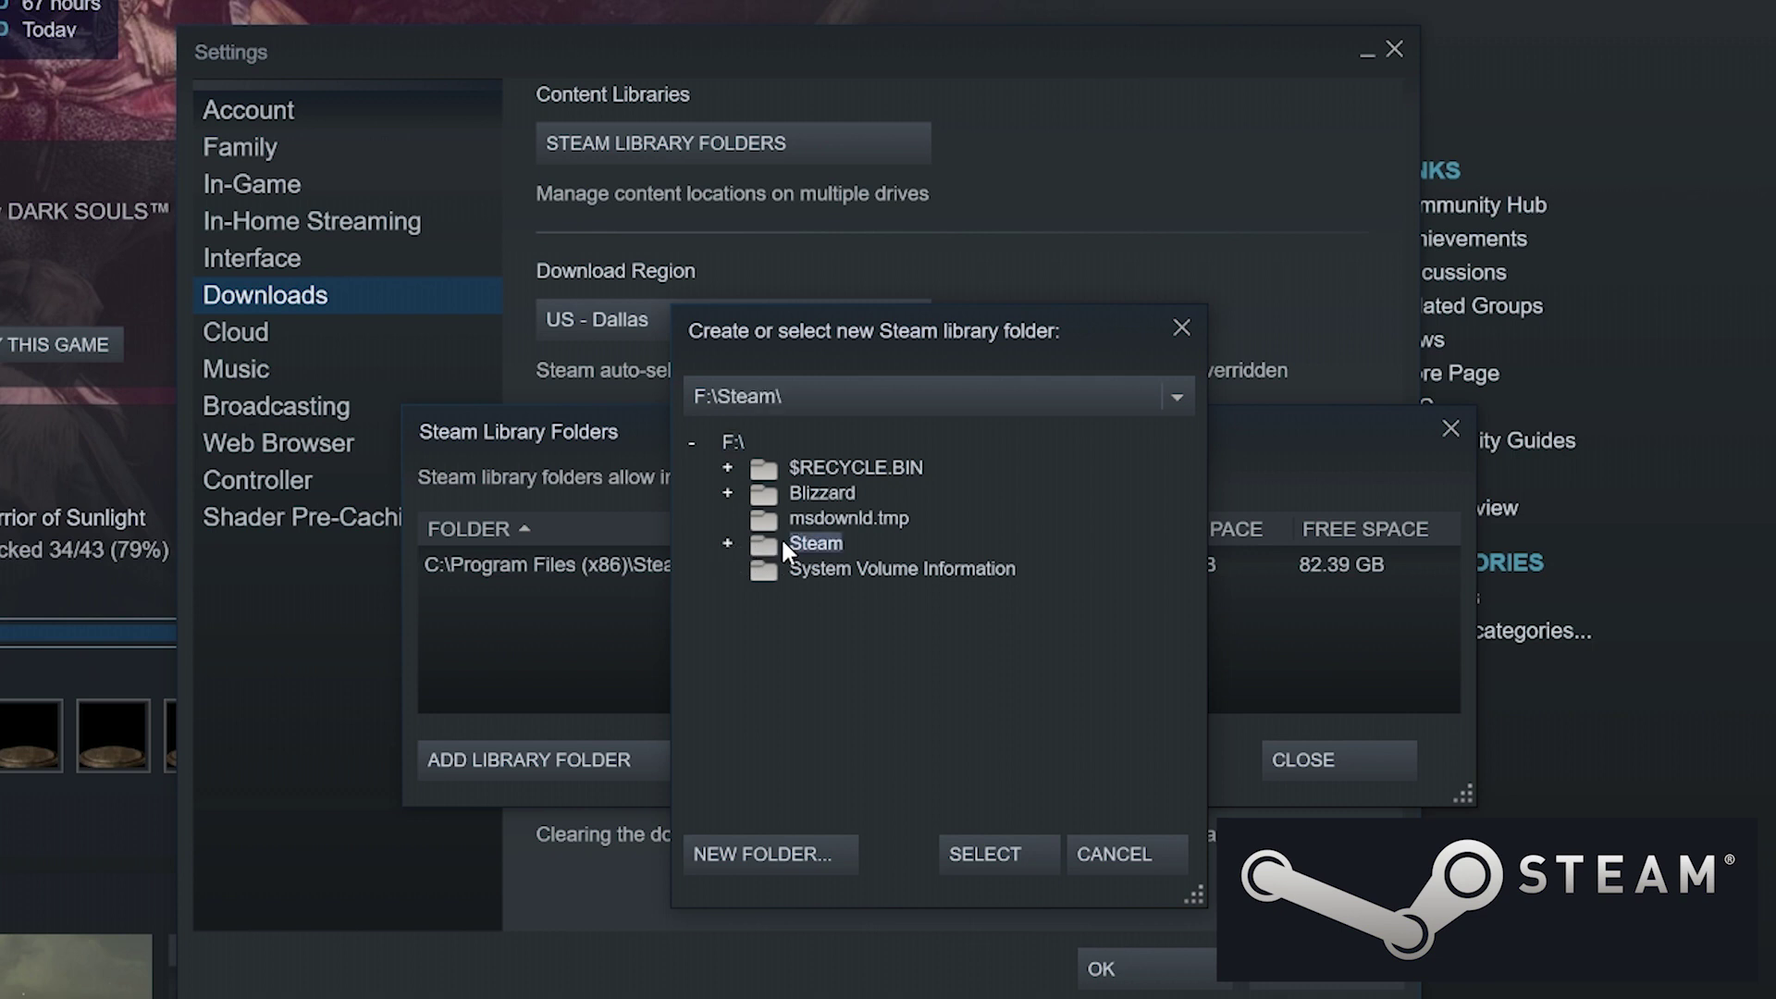
left_click(753, 852)
left_click(937, 658)
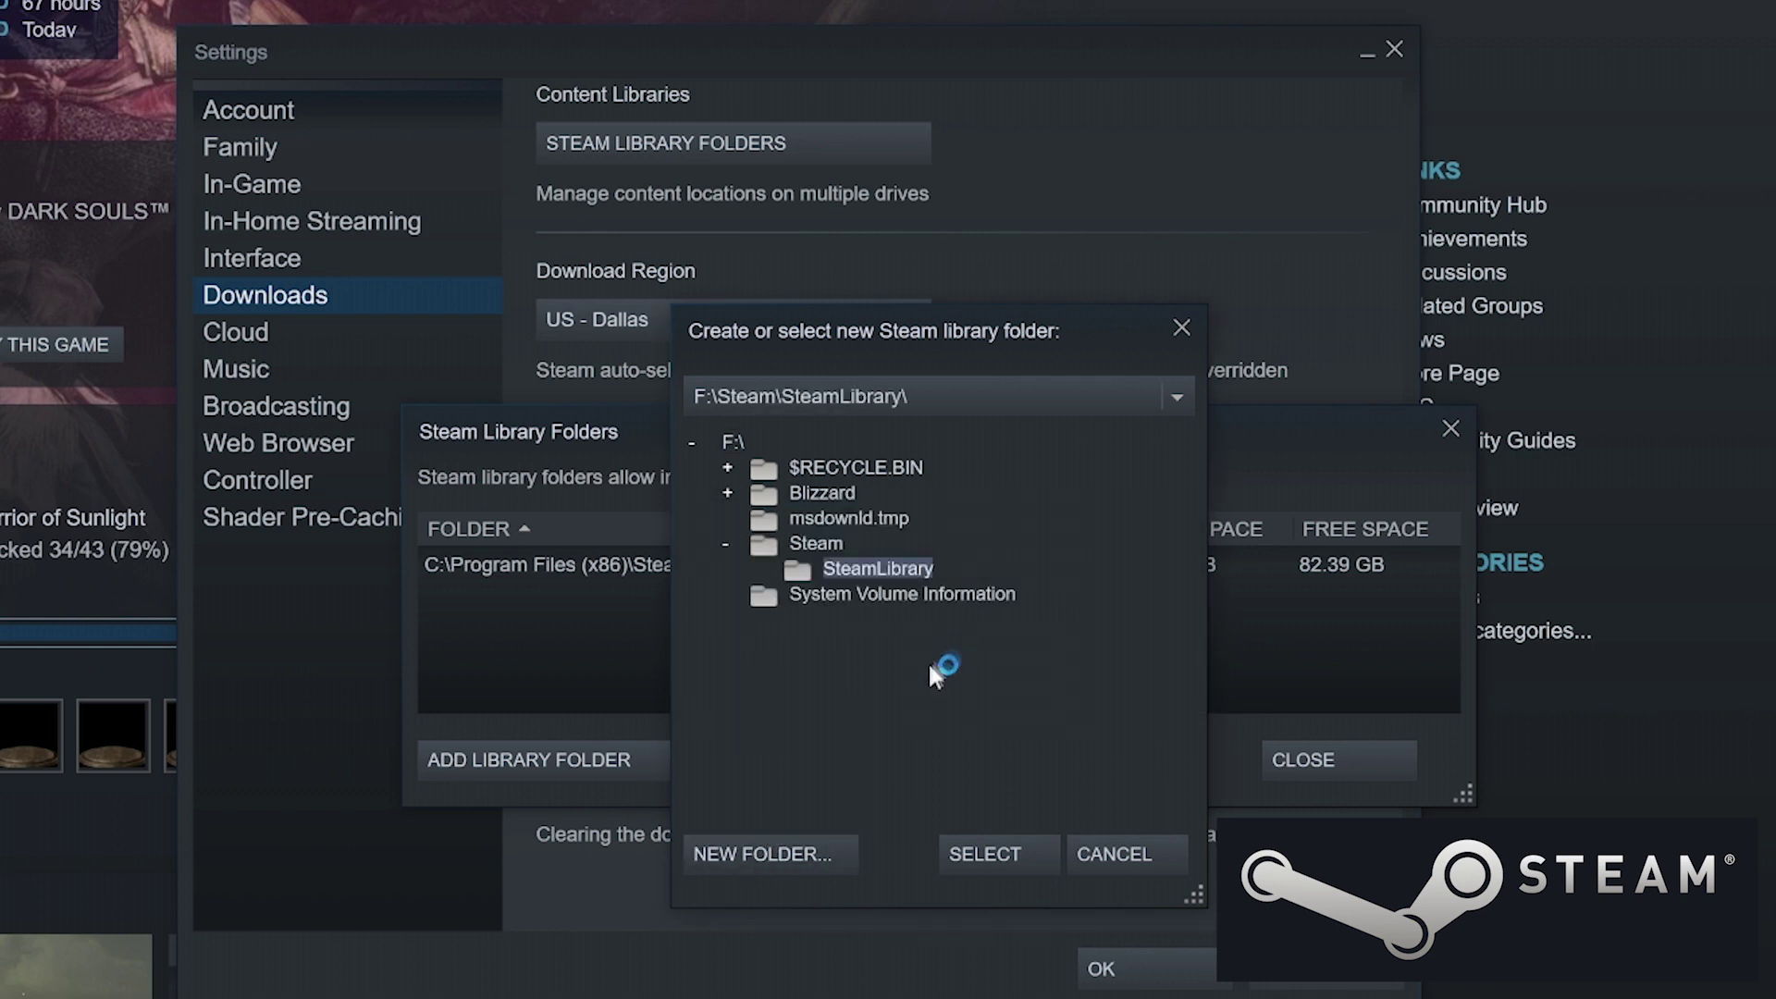
left_click(968, 852)
left_click(1299, 759)
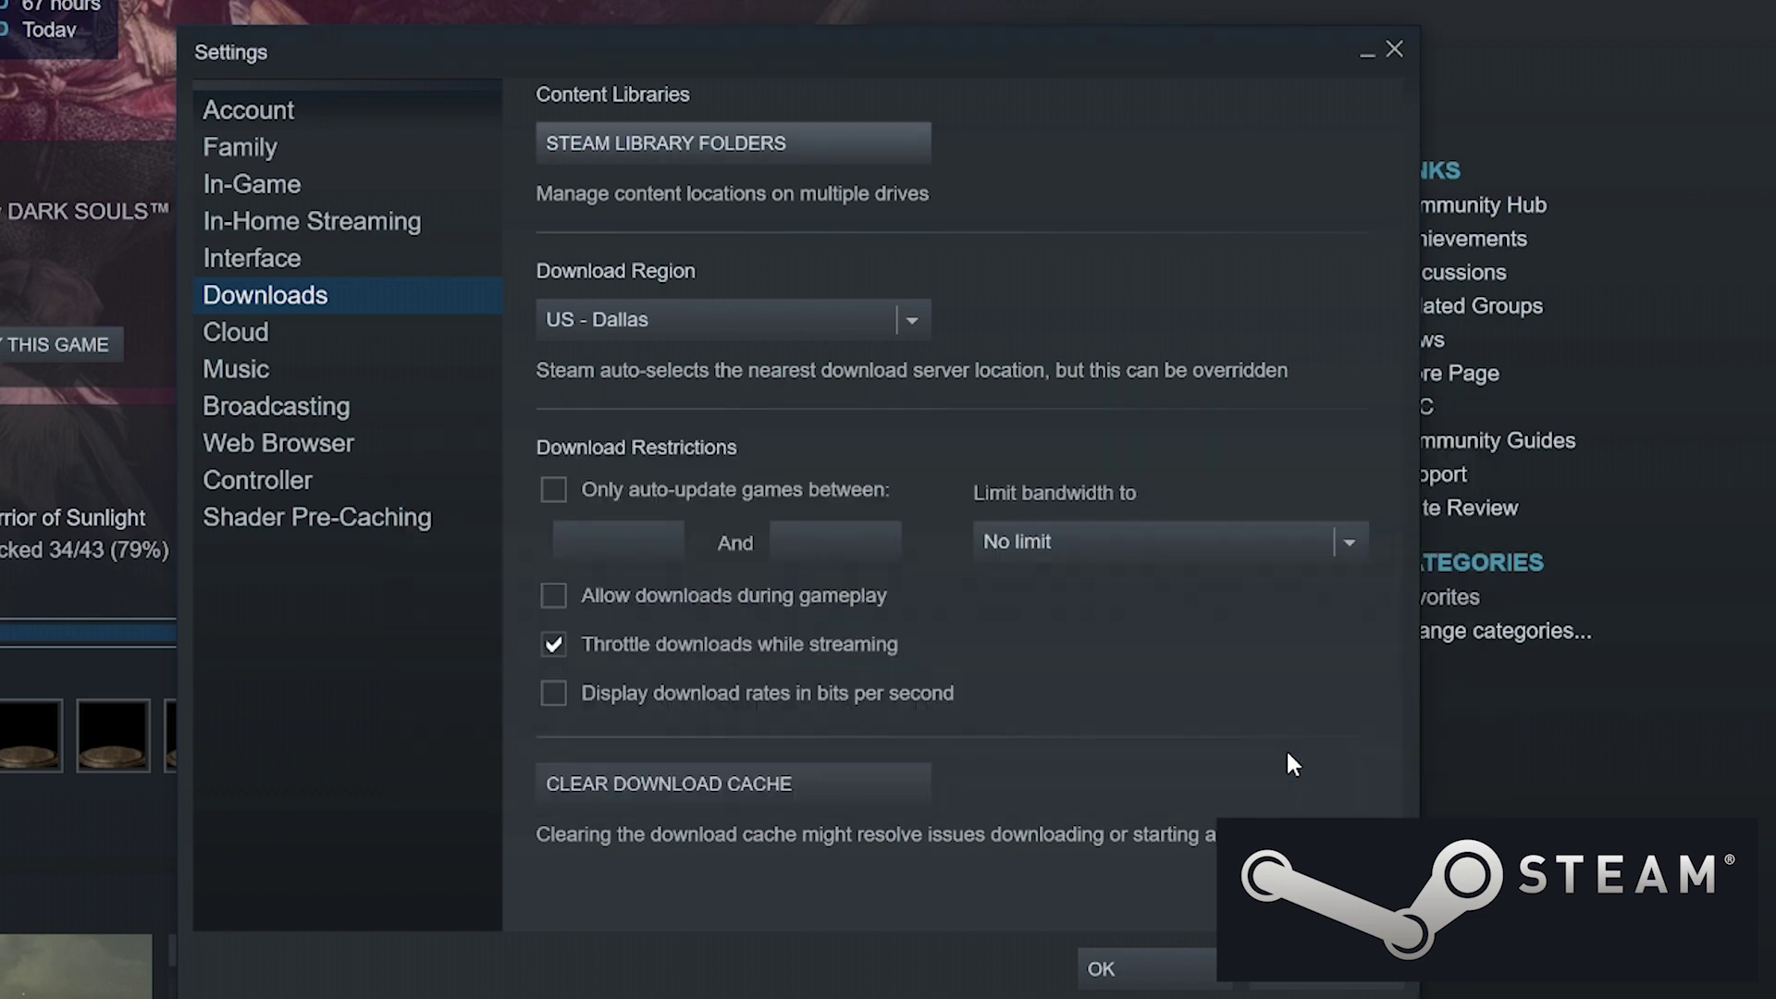
left_click(1111, 967)
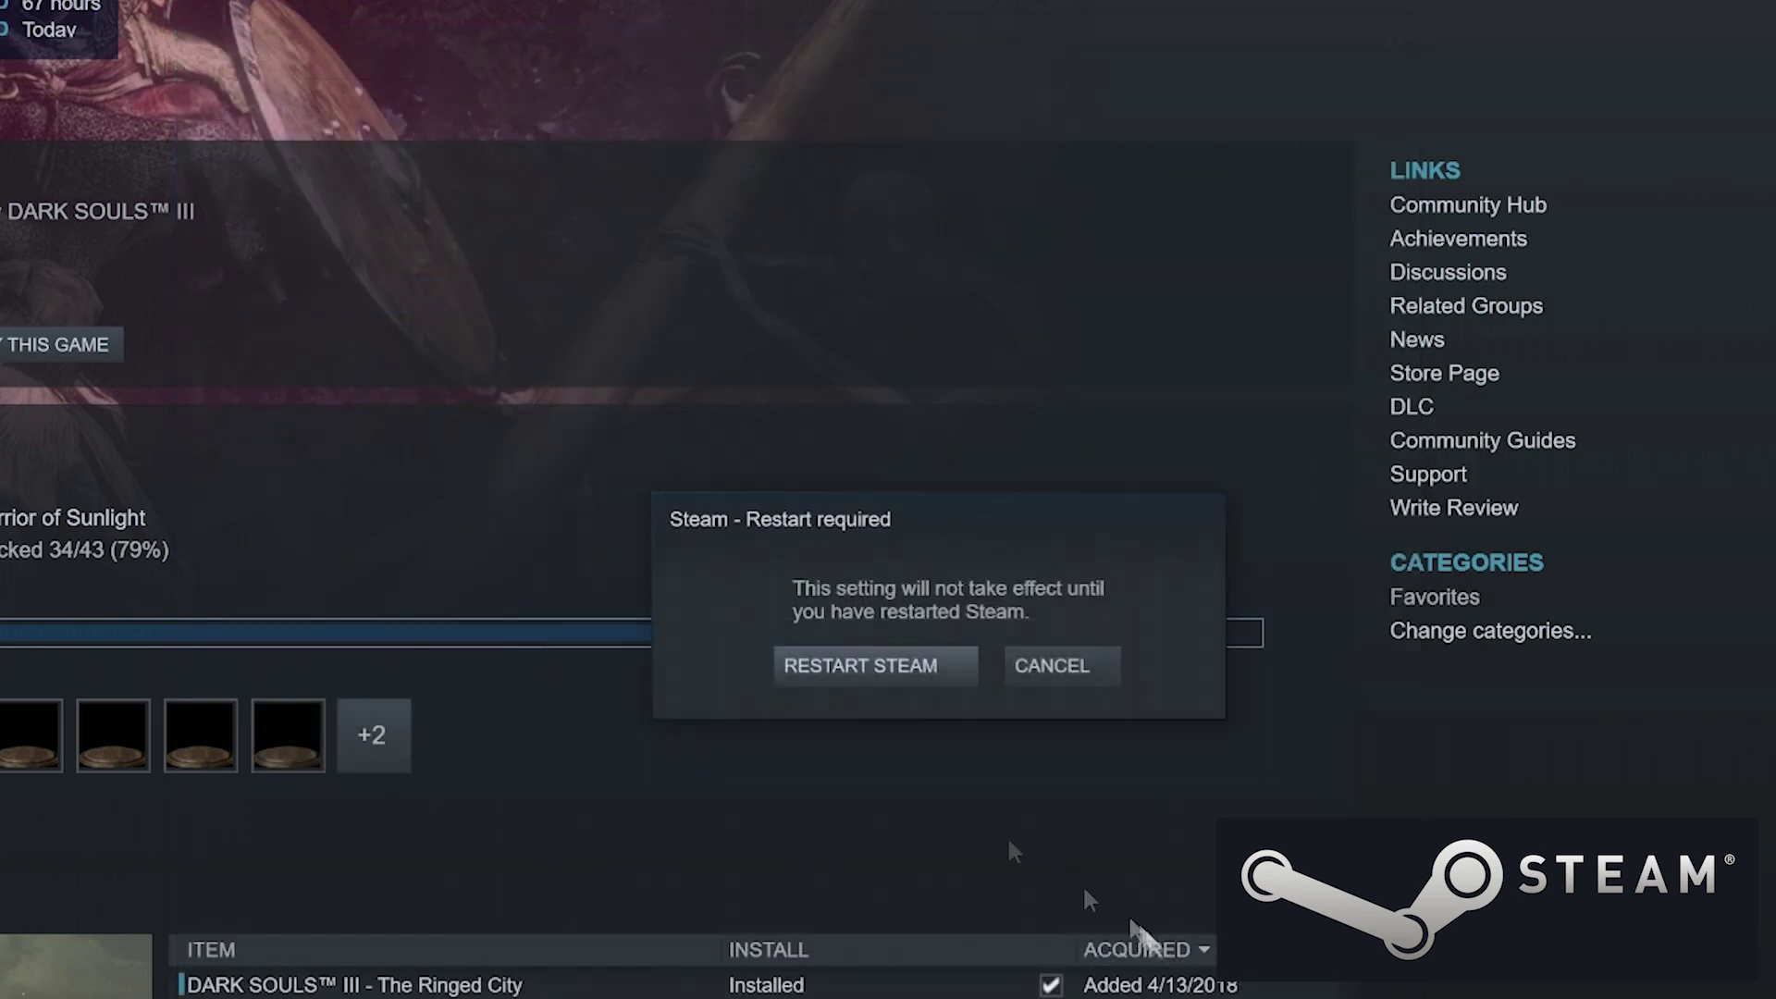
Restart Steam, pause the DARK SOULS III update, and uninstall the game.
left_click(911, 668)
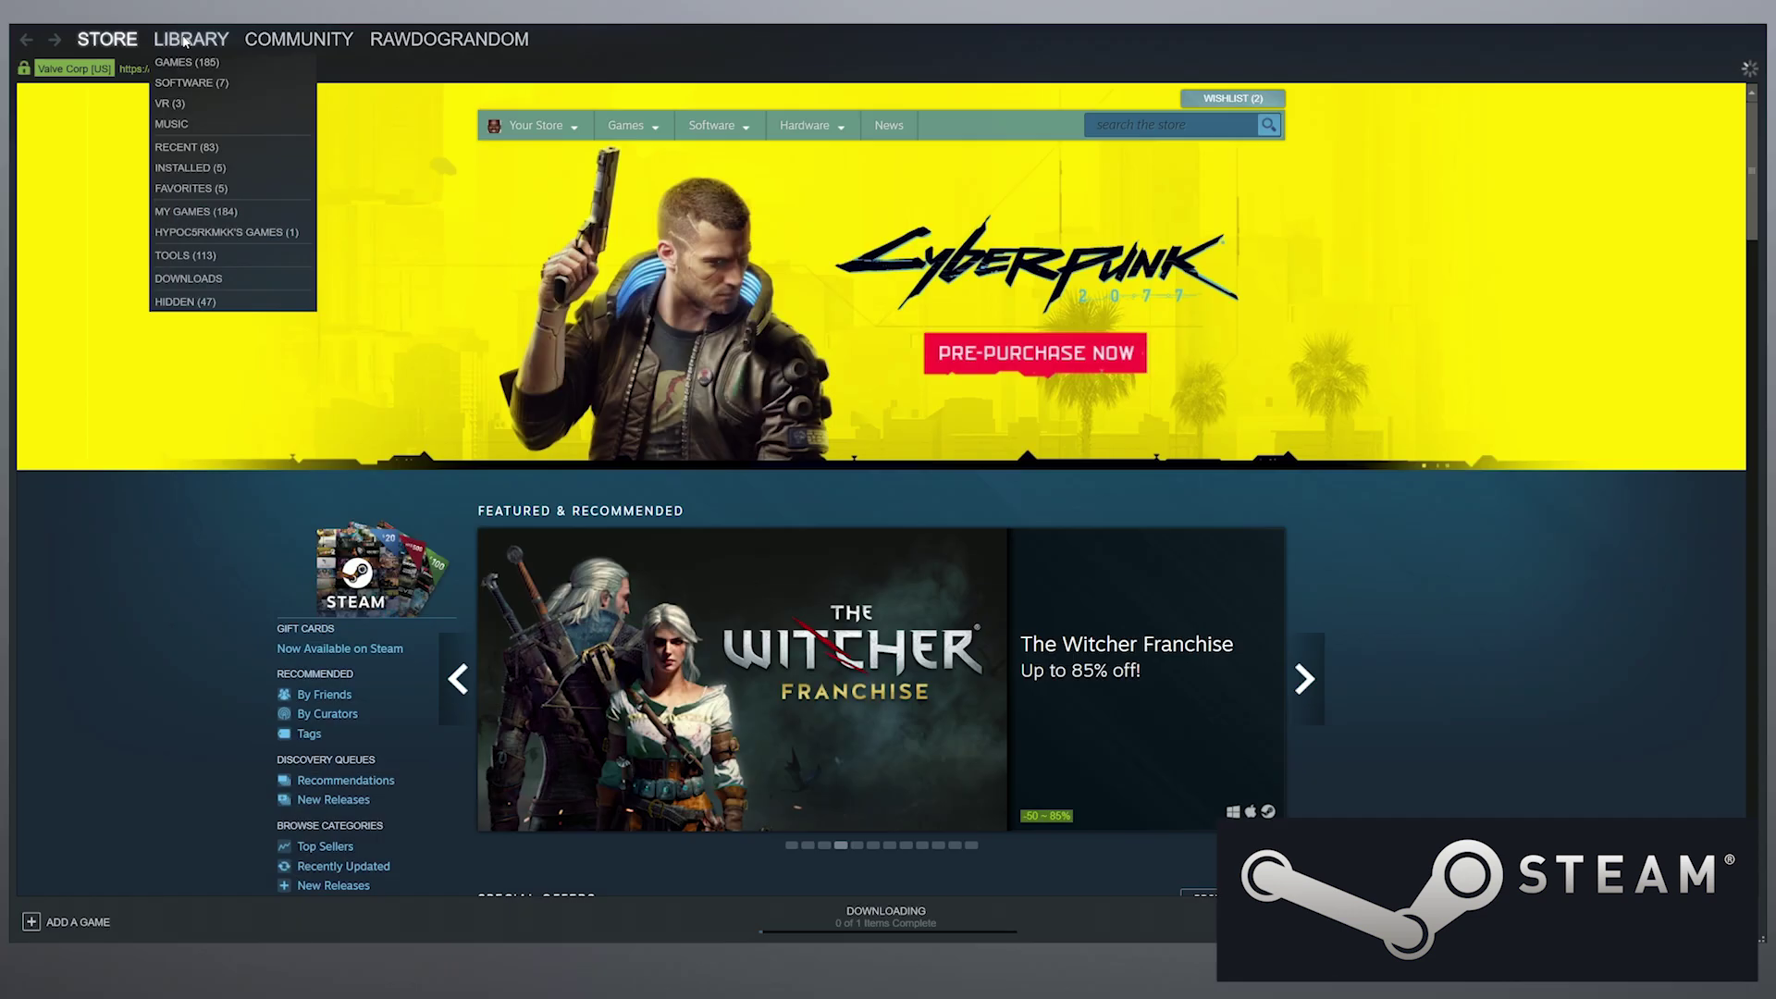
left_click(188, 45)
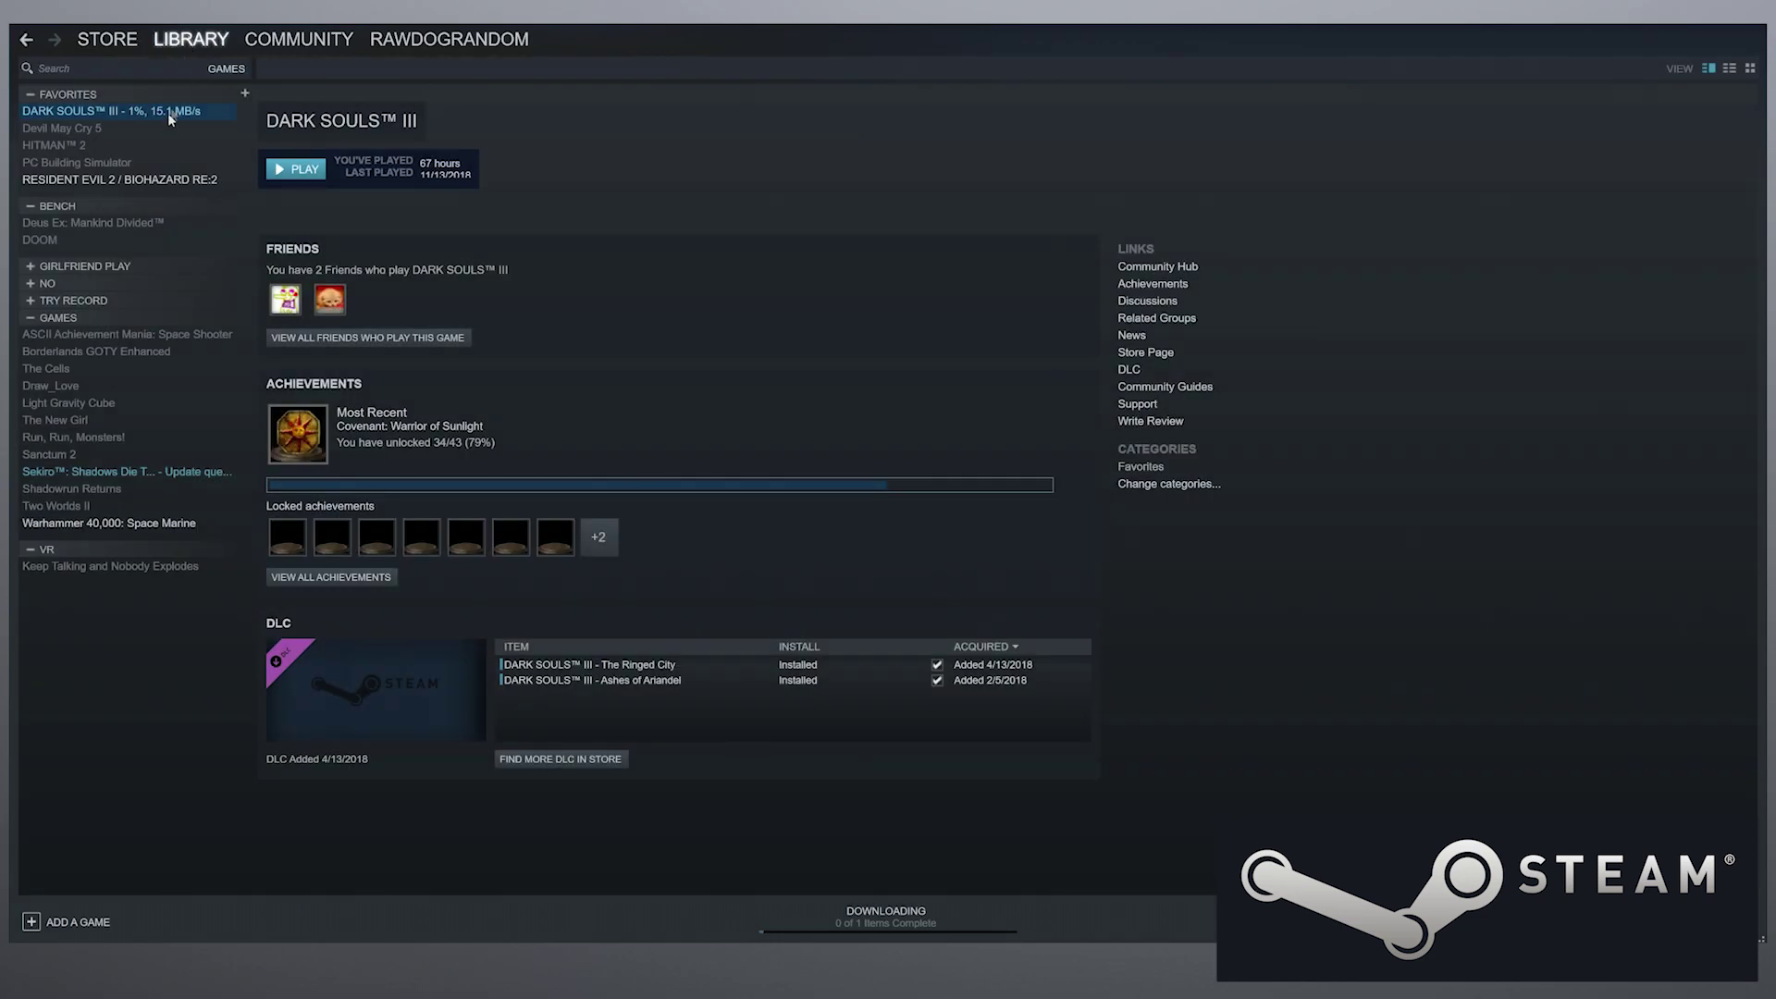
left_click(902, 920)
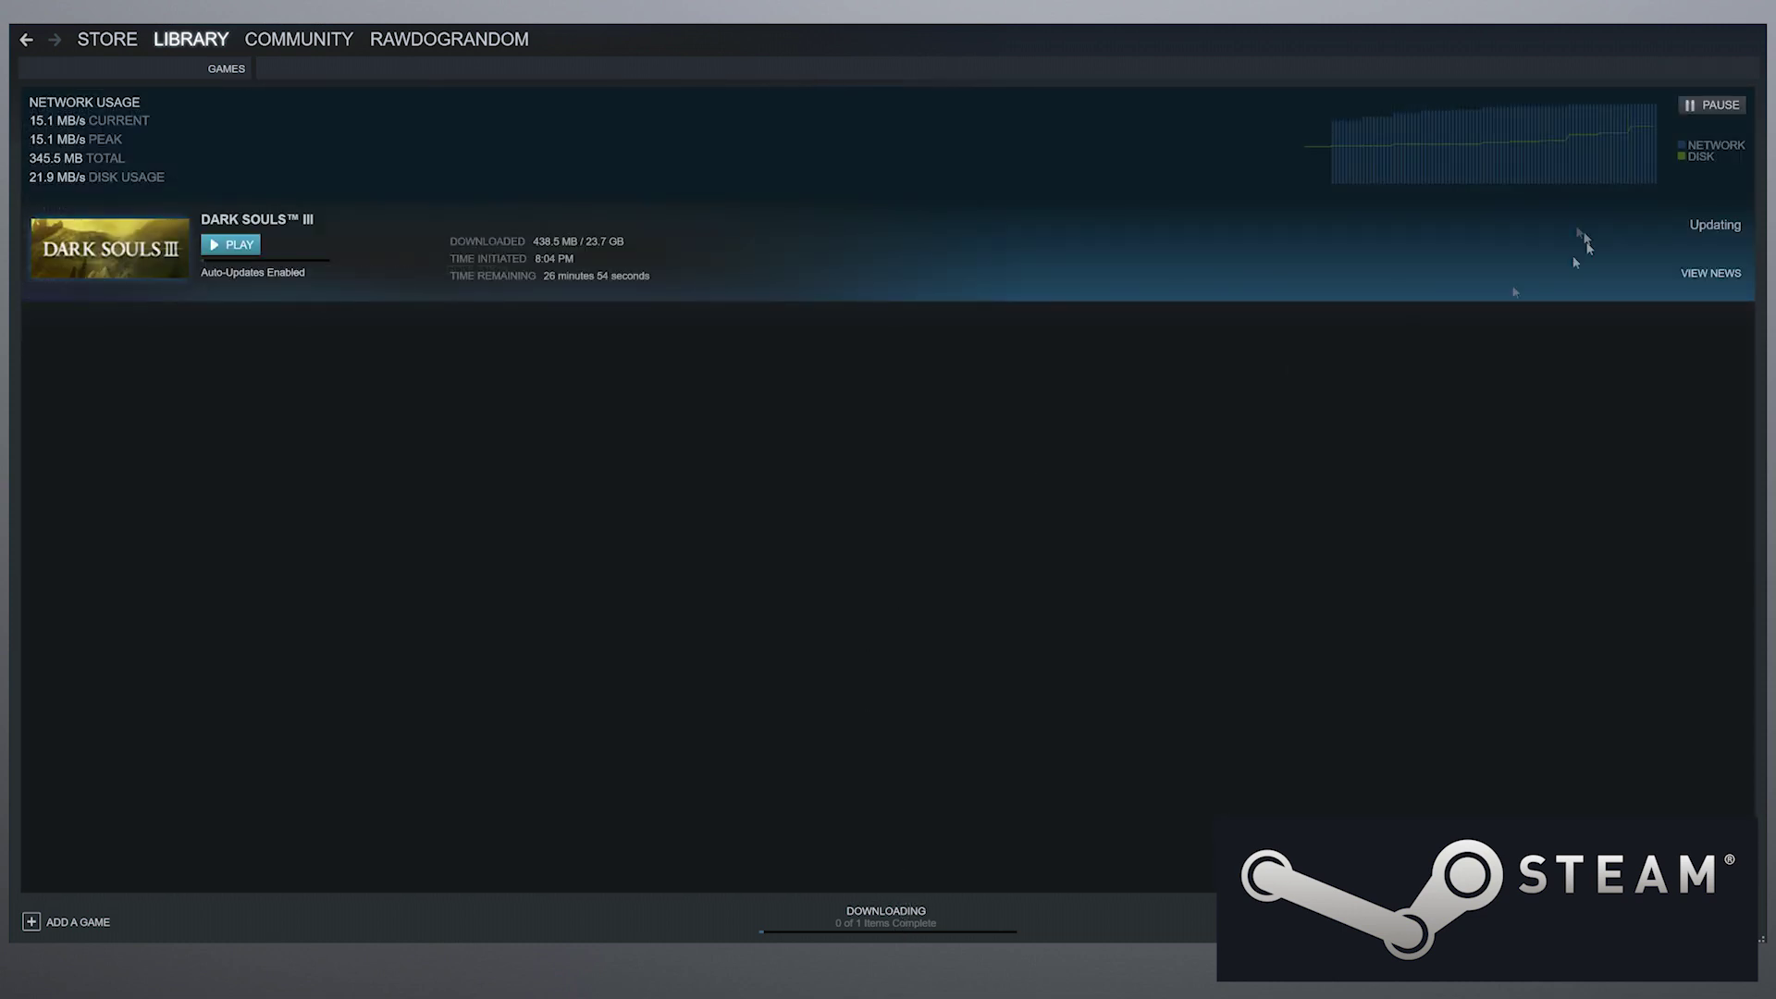
left_click(1693, 106)
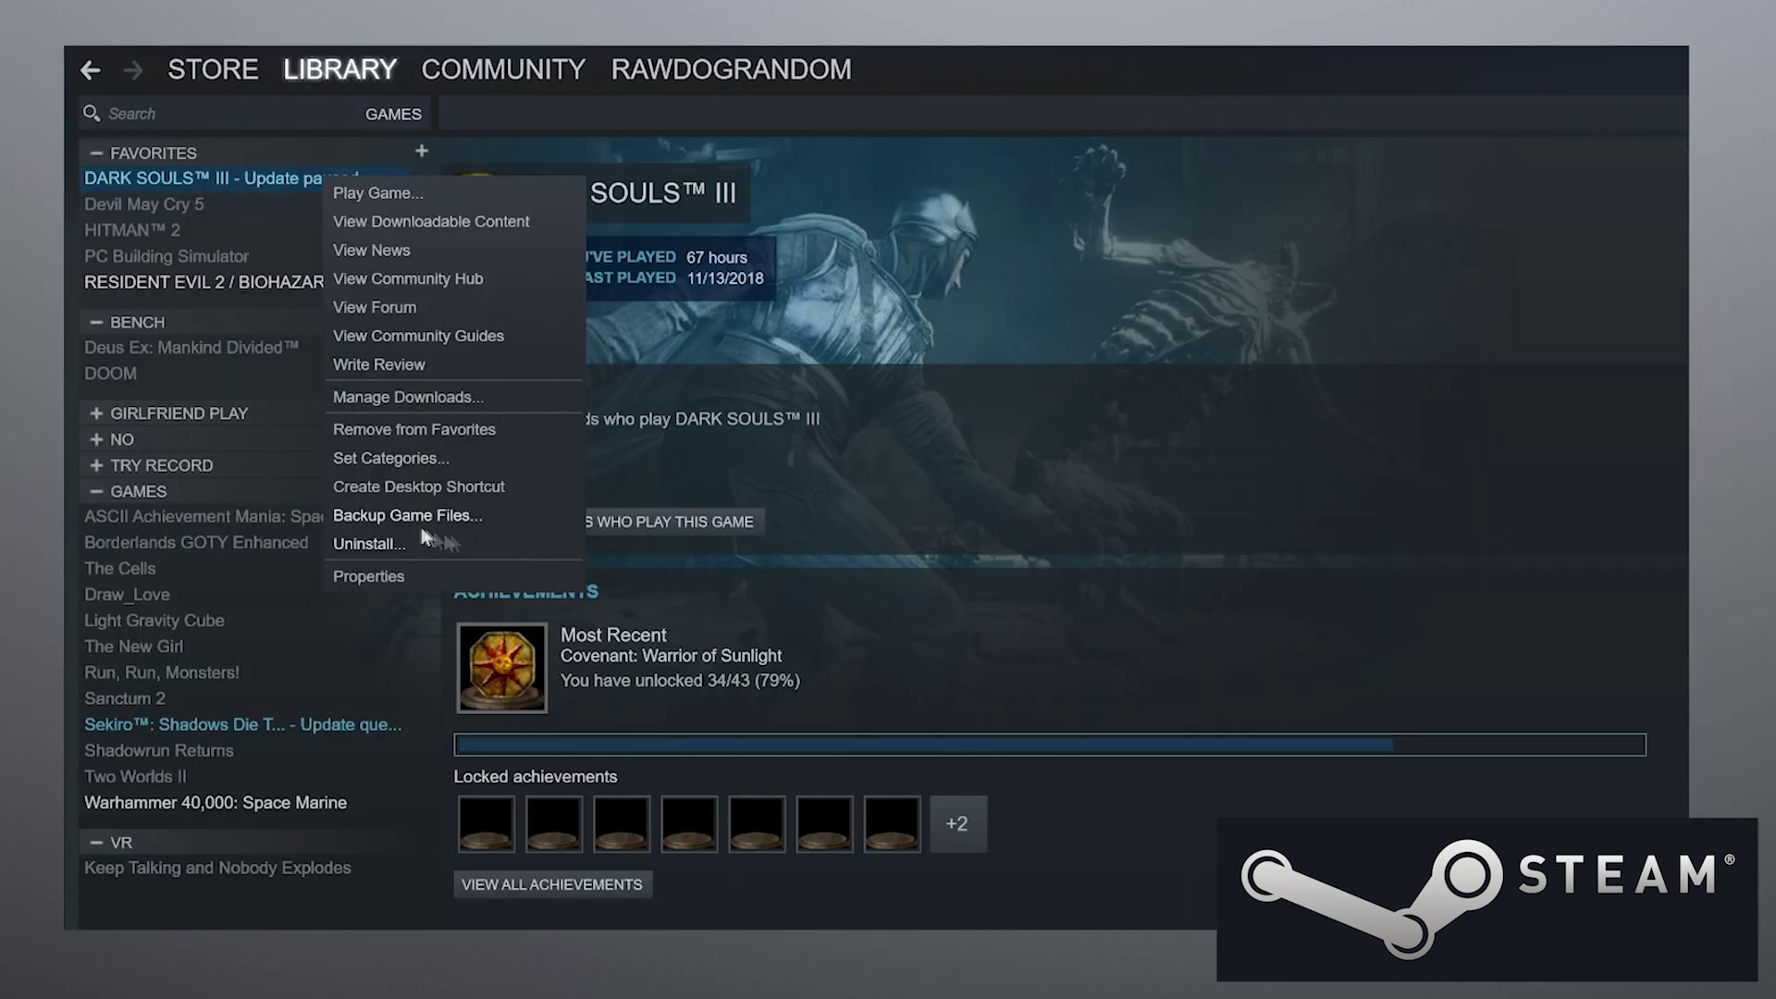
left_click(394, 544)
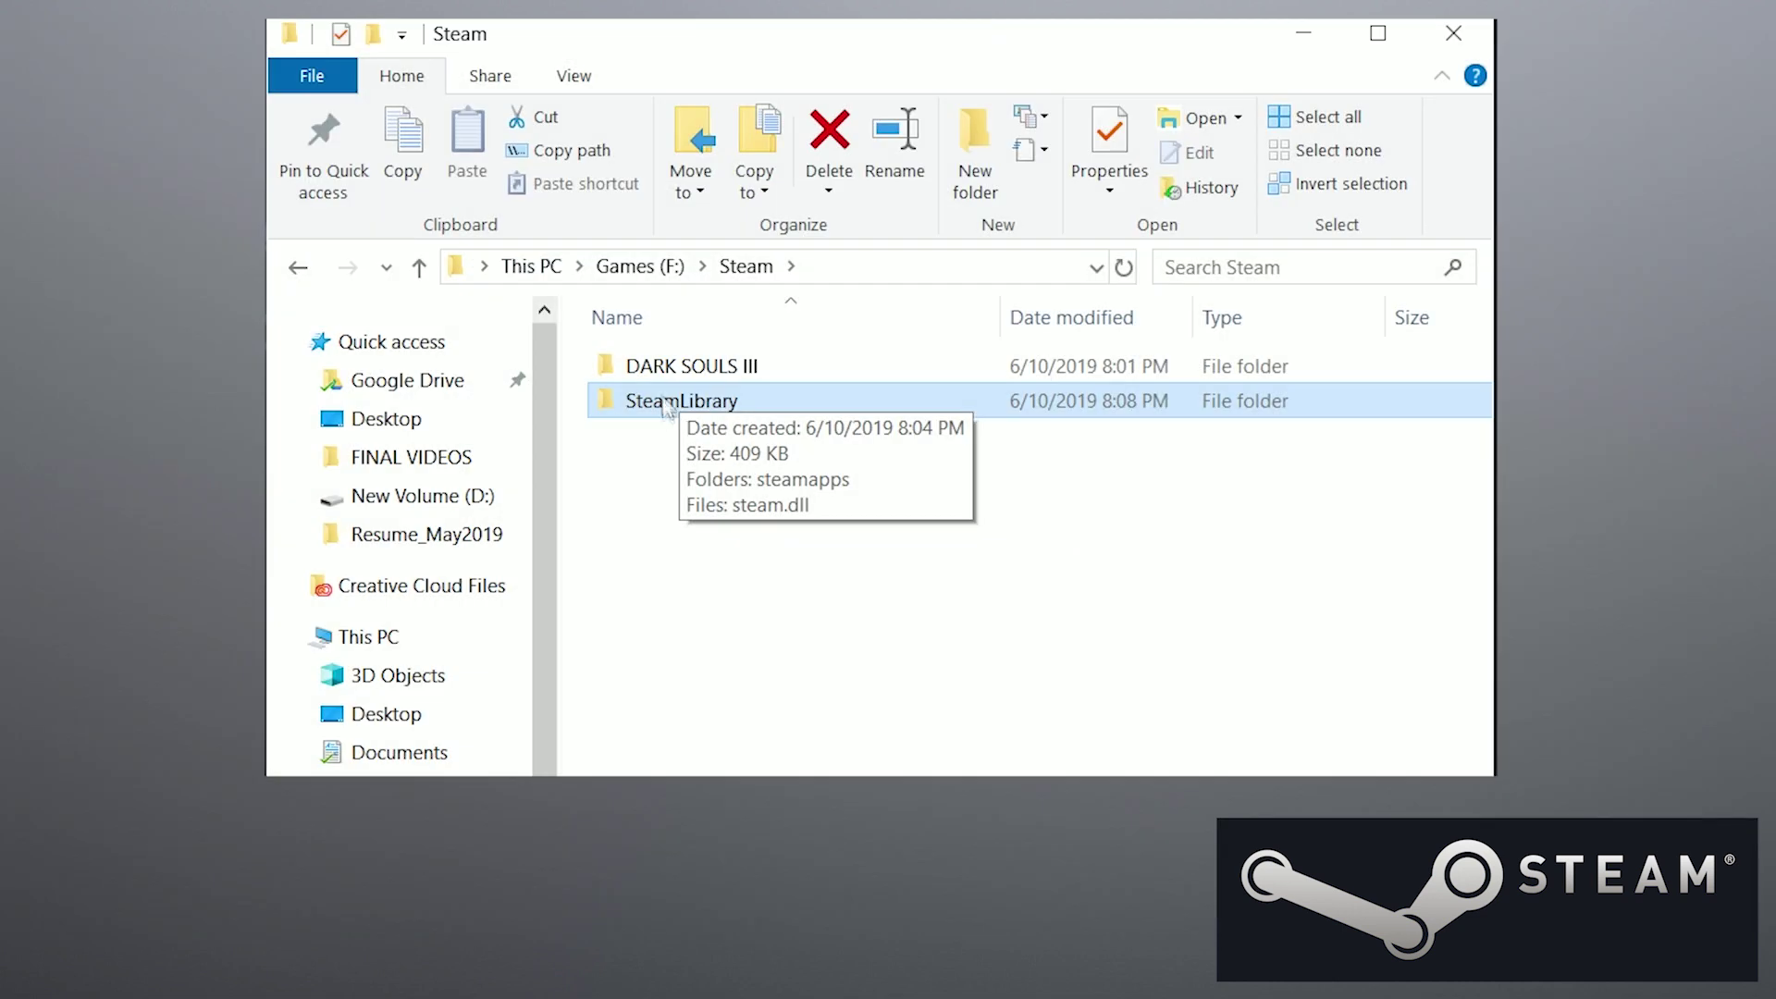
Move the DARK SOULS III folder into F:\Steam\SteamLibrary\steamapps and check it's there.
left_click(689, 375)
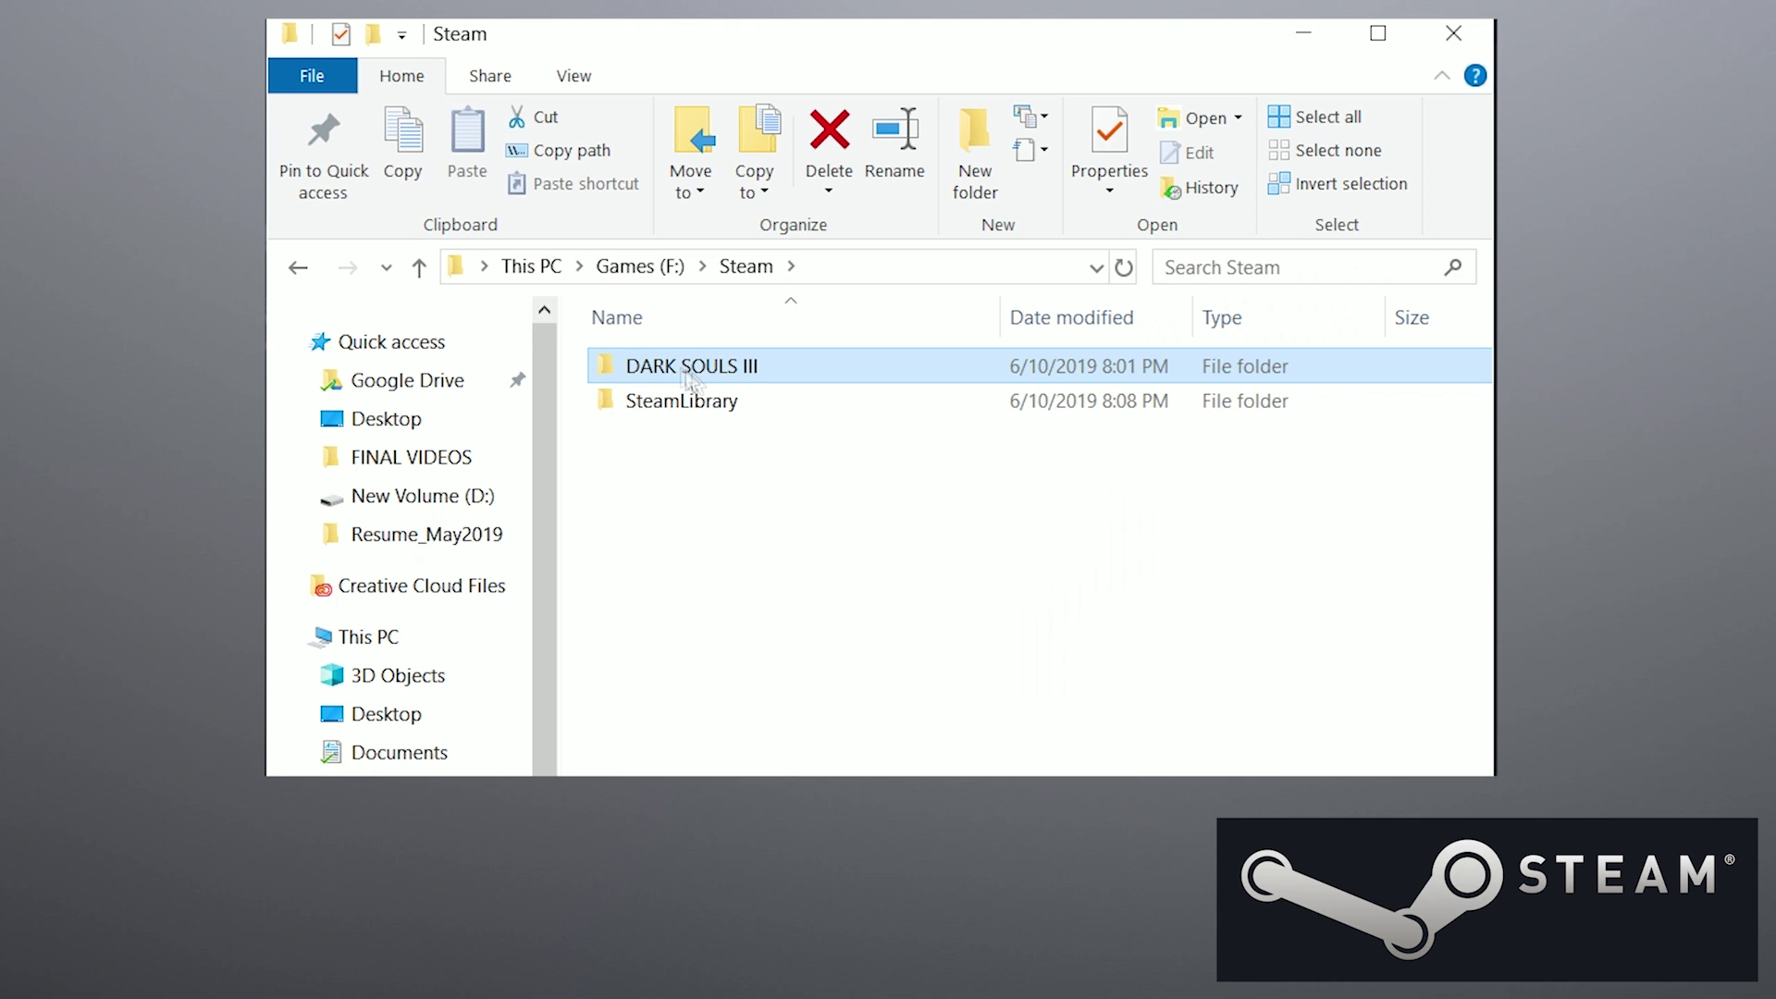
mouse_move(698, 370)
left_mouse_down()
mouse_move(685, 401)
mouse_move(695, 378)
left_mouse_up()
double_click(692, 372)
double_click(702, 369)
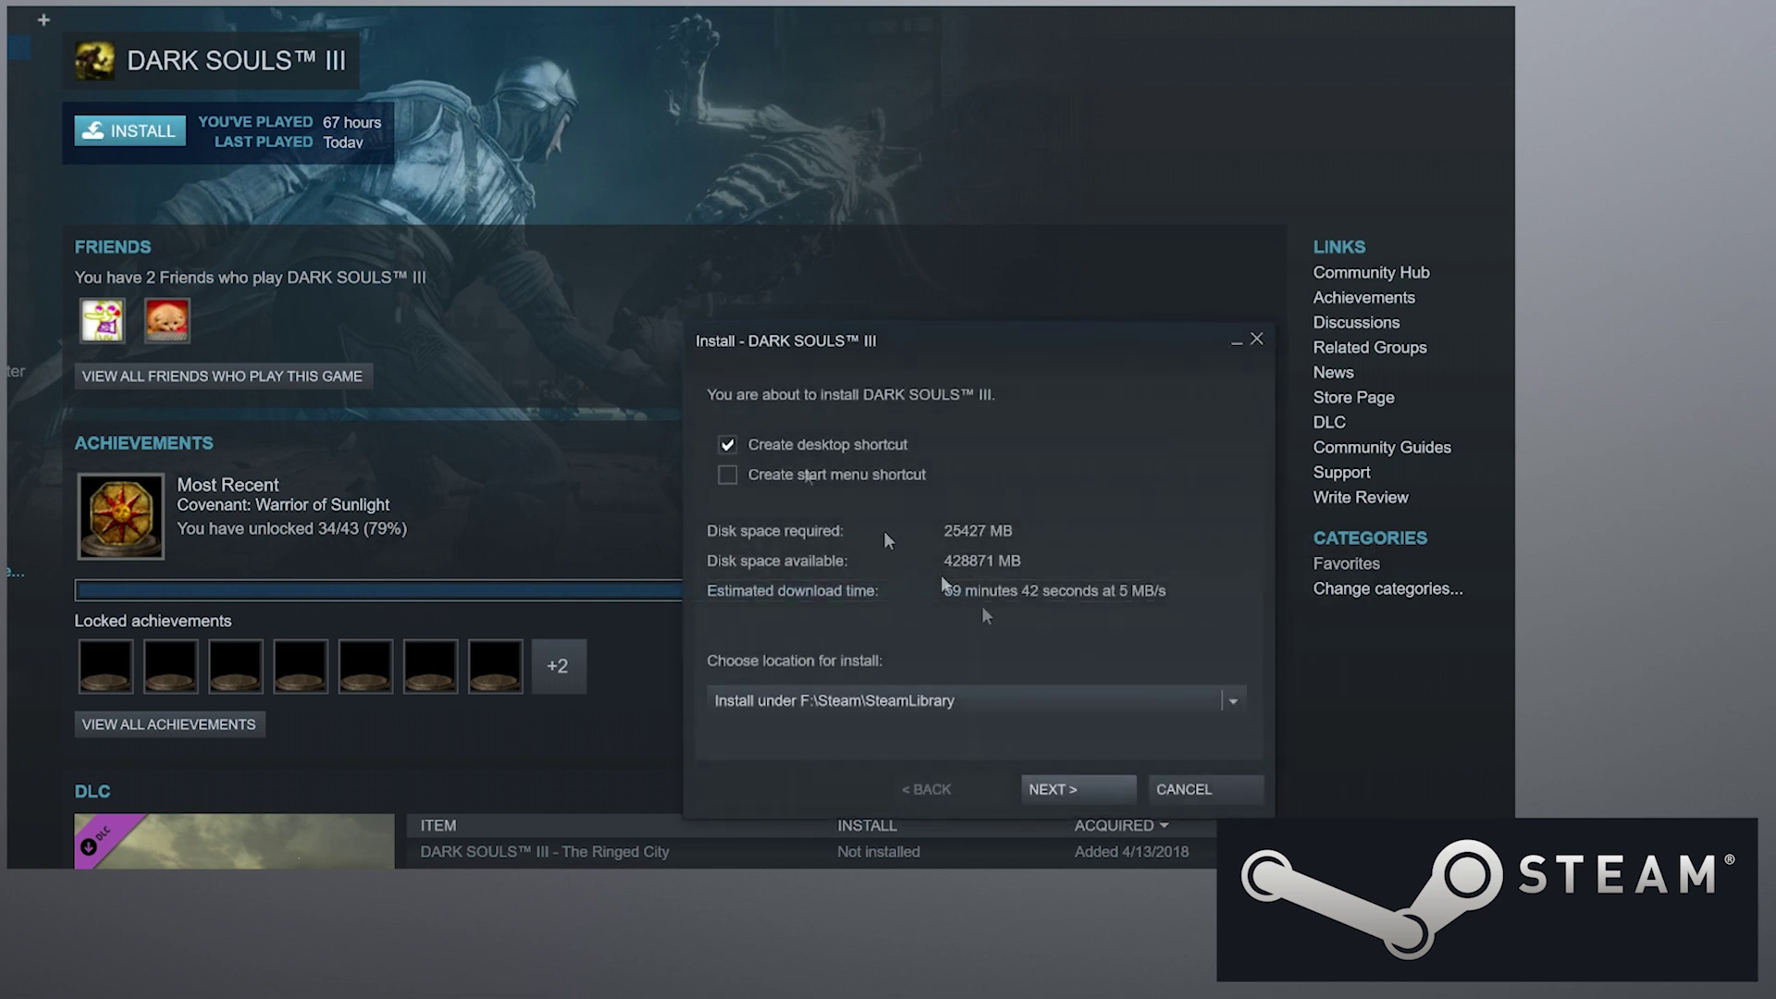
Install Dark Souls III to F:\Steam\SteamLibrary, finish, and let it launch to the title screen.
left_click(1227, 703)
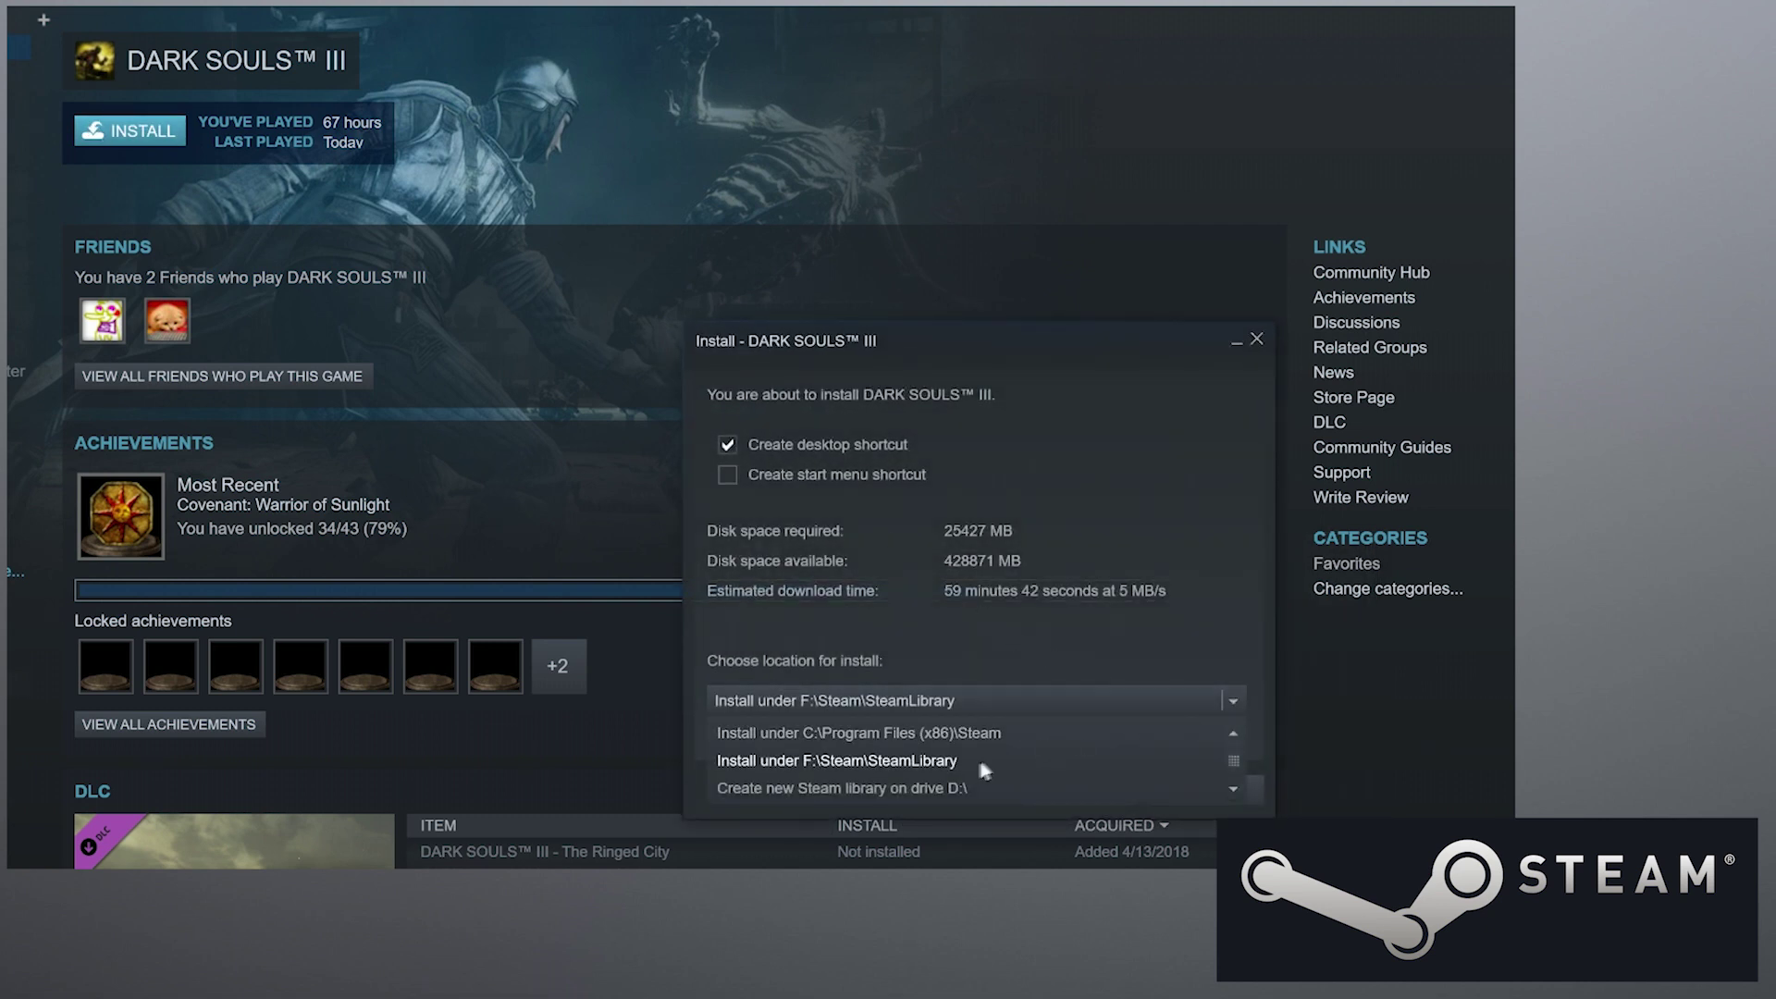
left_click(940, 760)
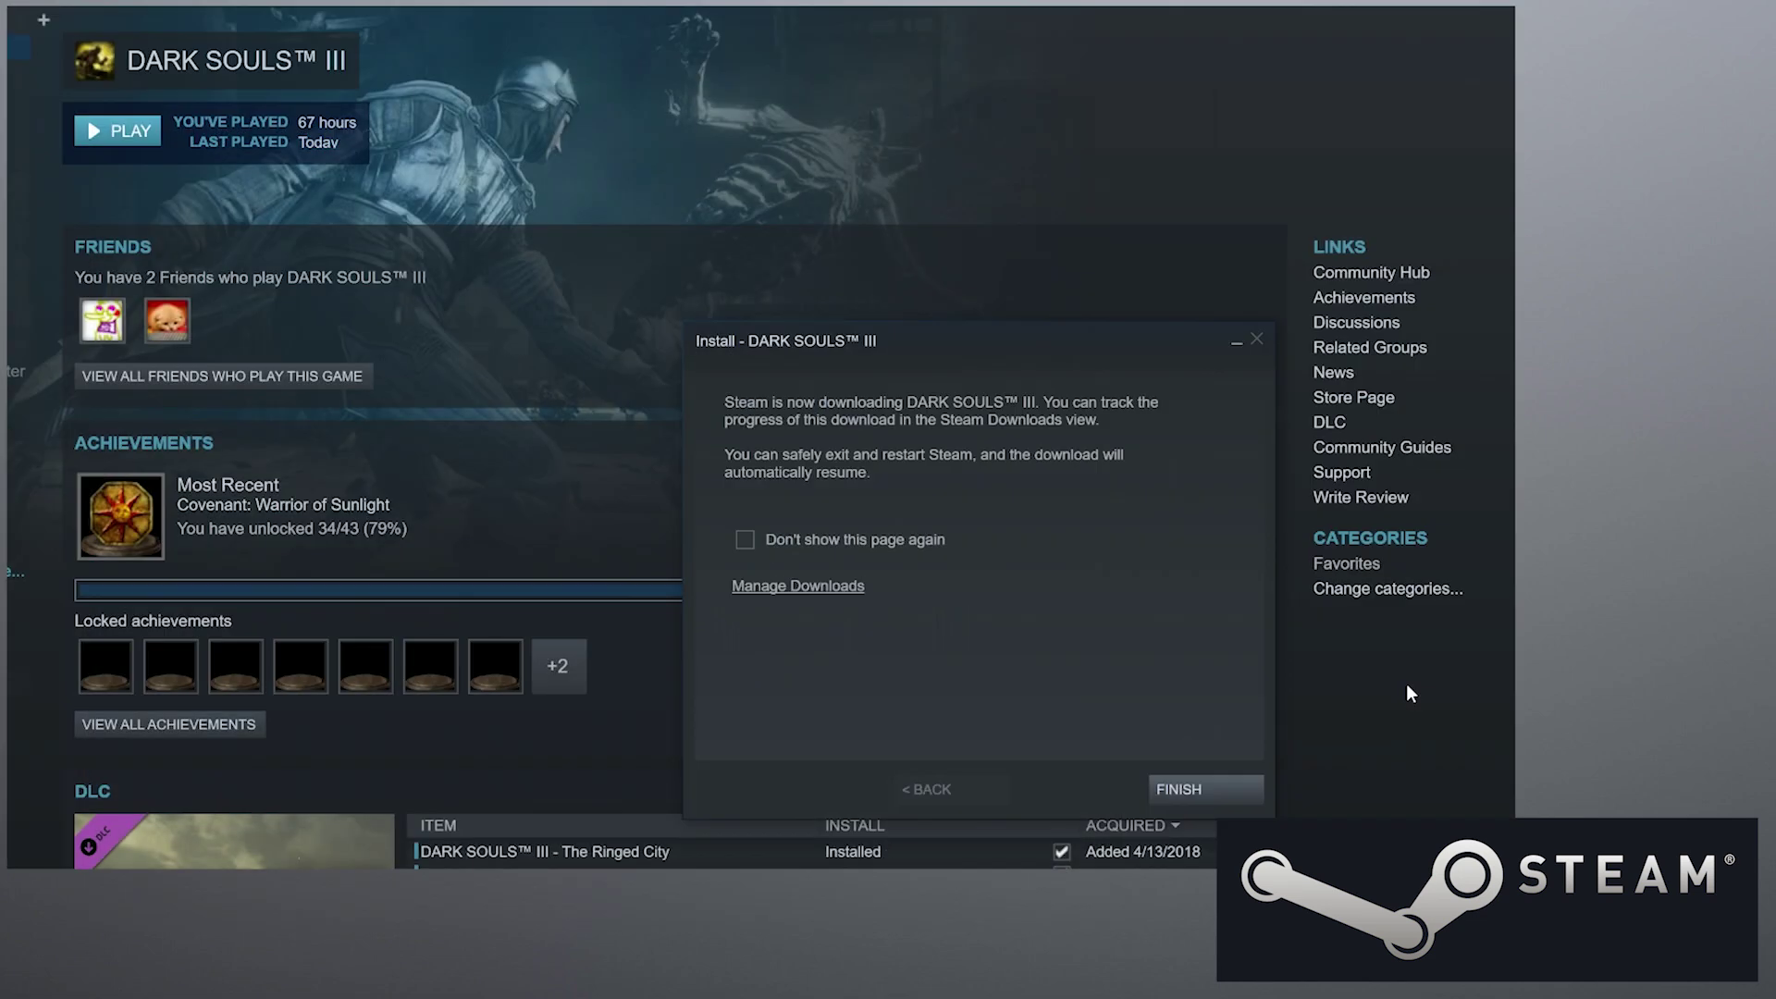
left_click(1203, 791)
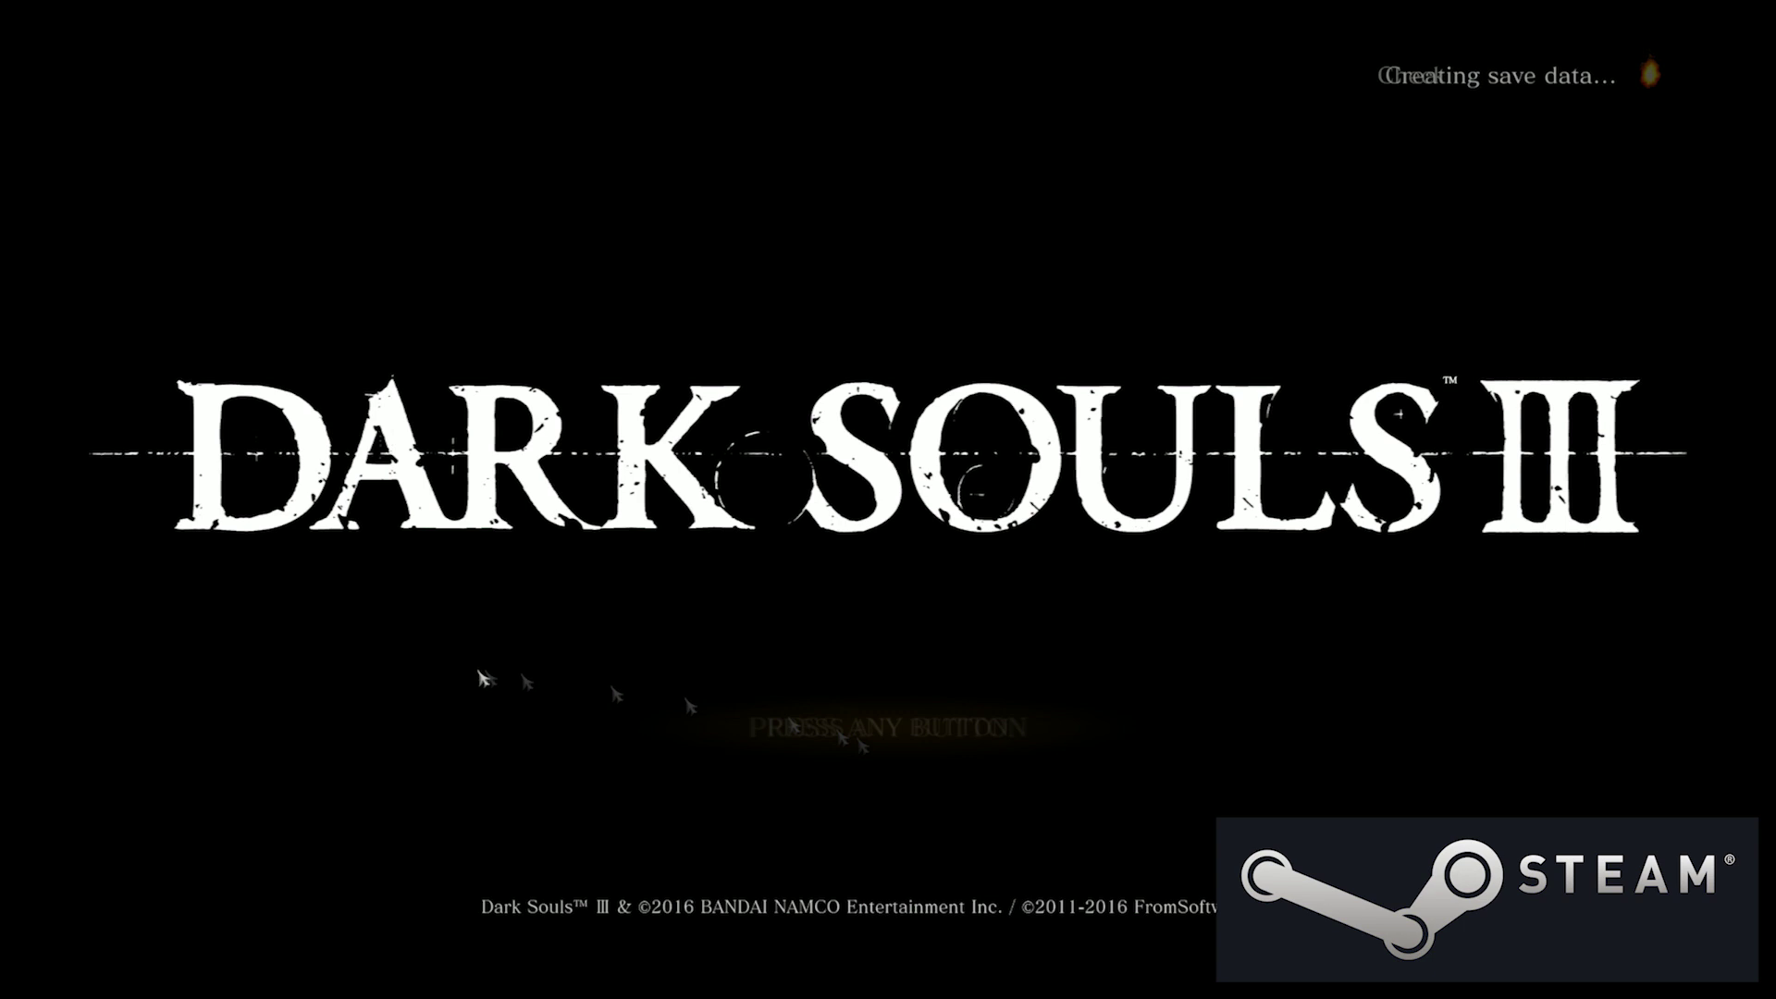
scroll(1551, 233, "down", 5)
scroll(1556, 234, "down", 20)
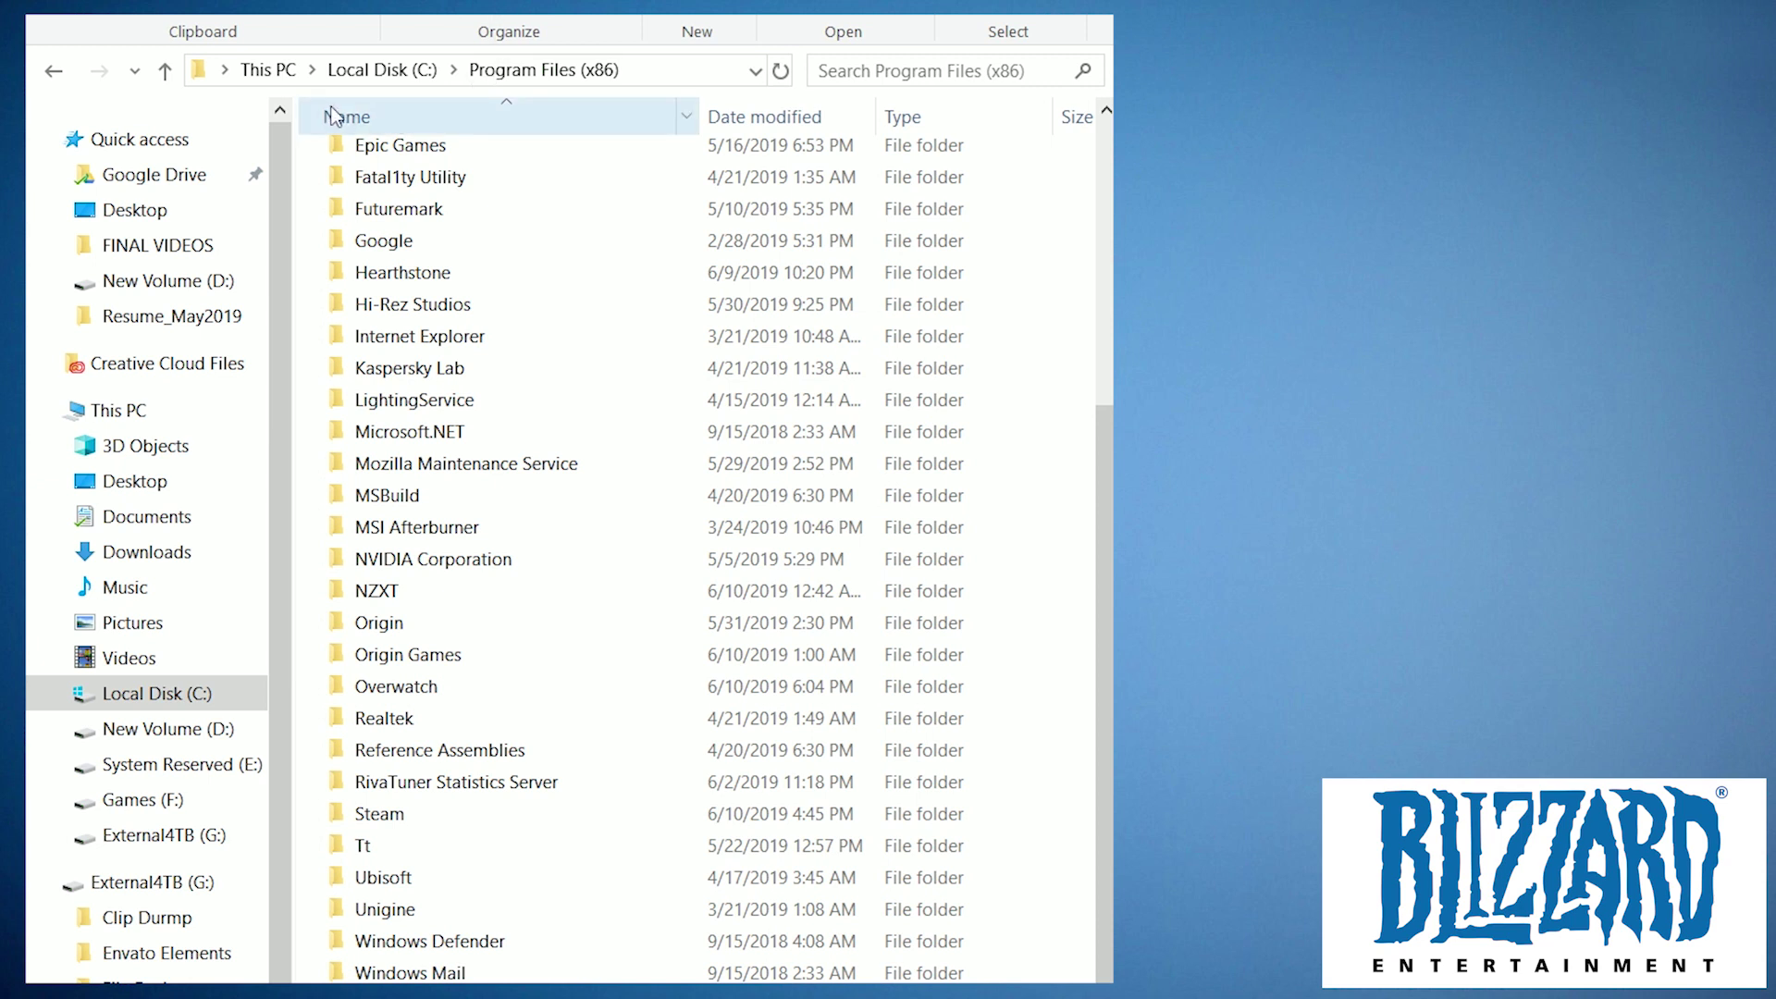
Copy the Overwatch folder from C:\Program Files (x86) into F:\Blizzard.
left_click(284, 70)
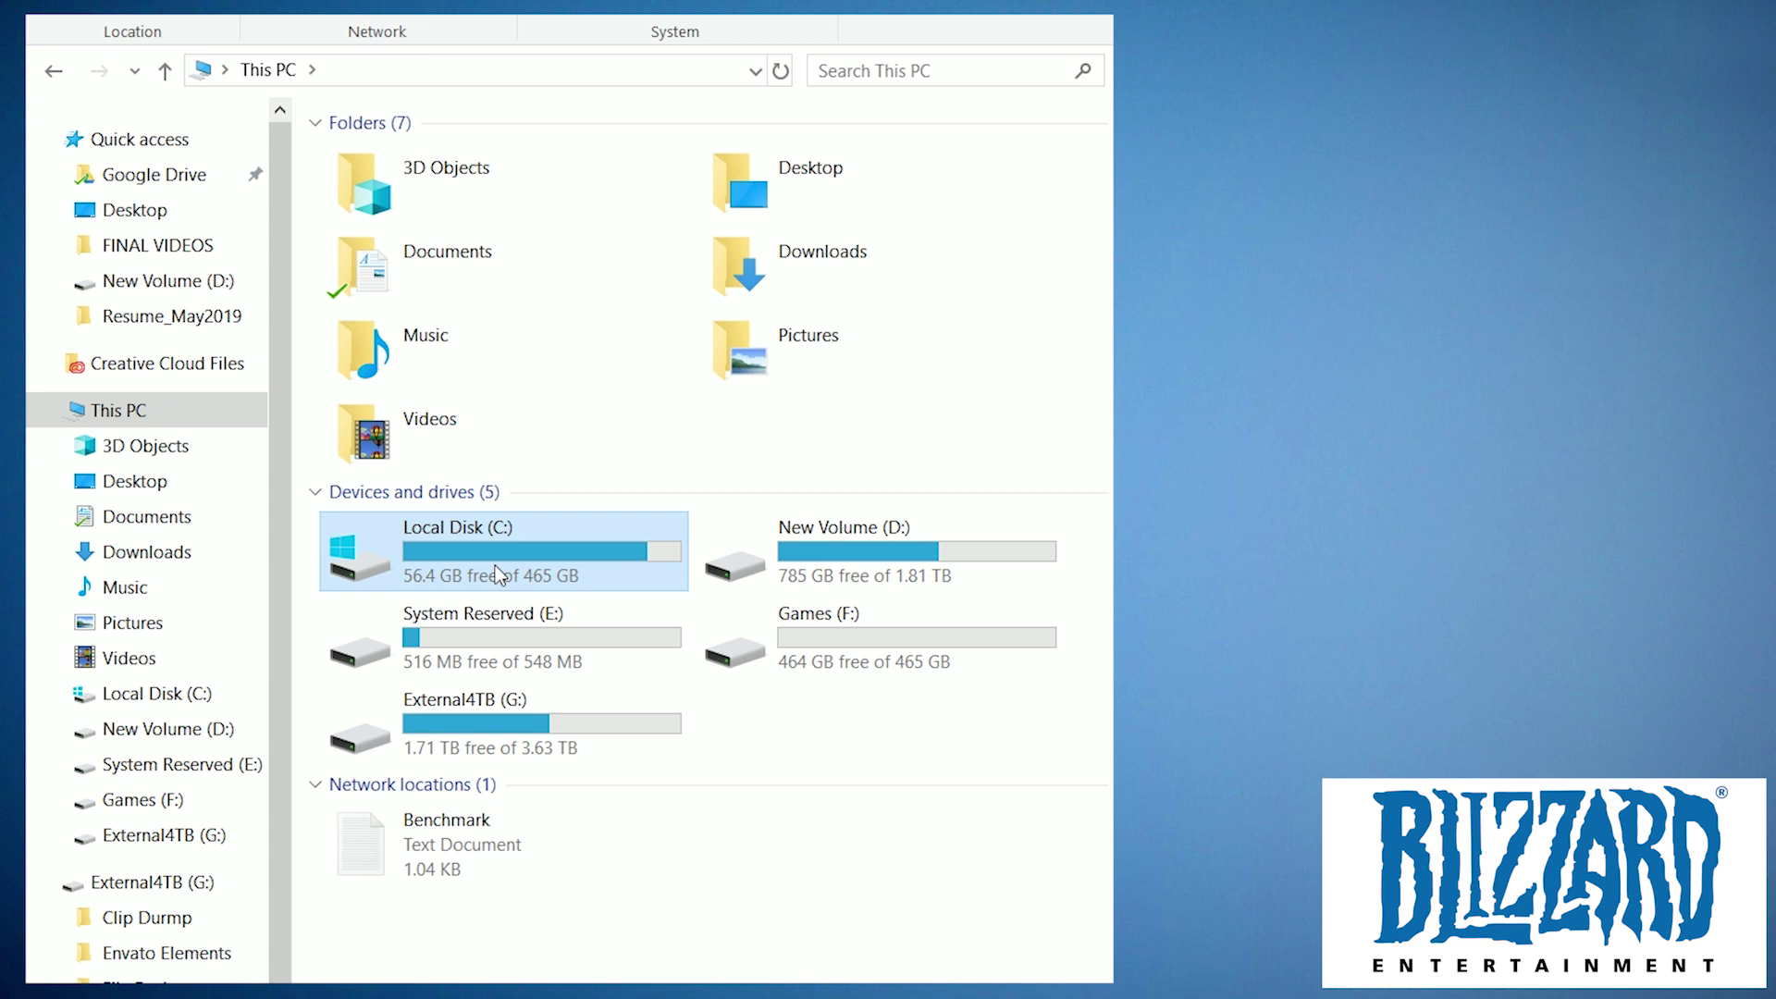
double_click(496, 564)
double_click(433, 359)
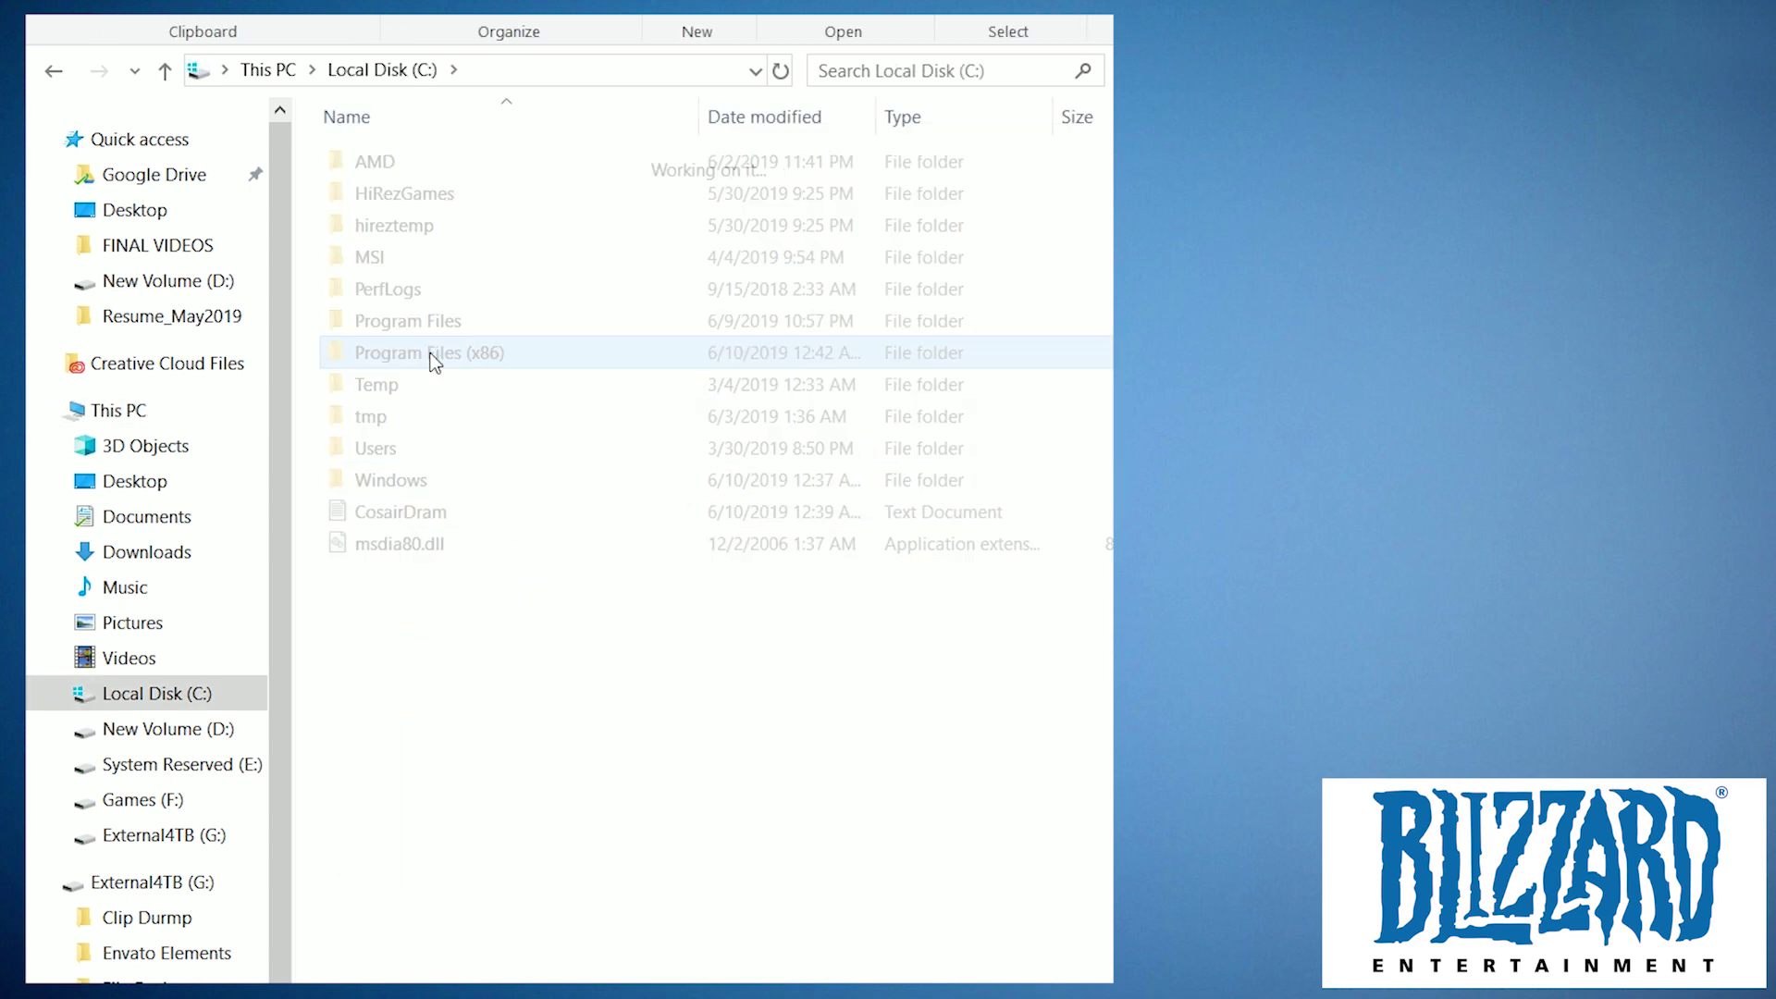
scroll(433, 370, "down", 4)
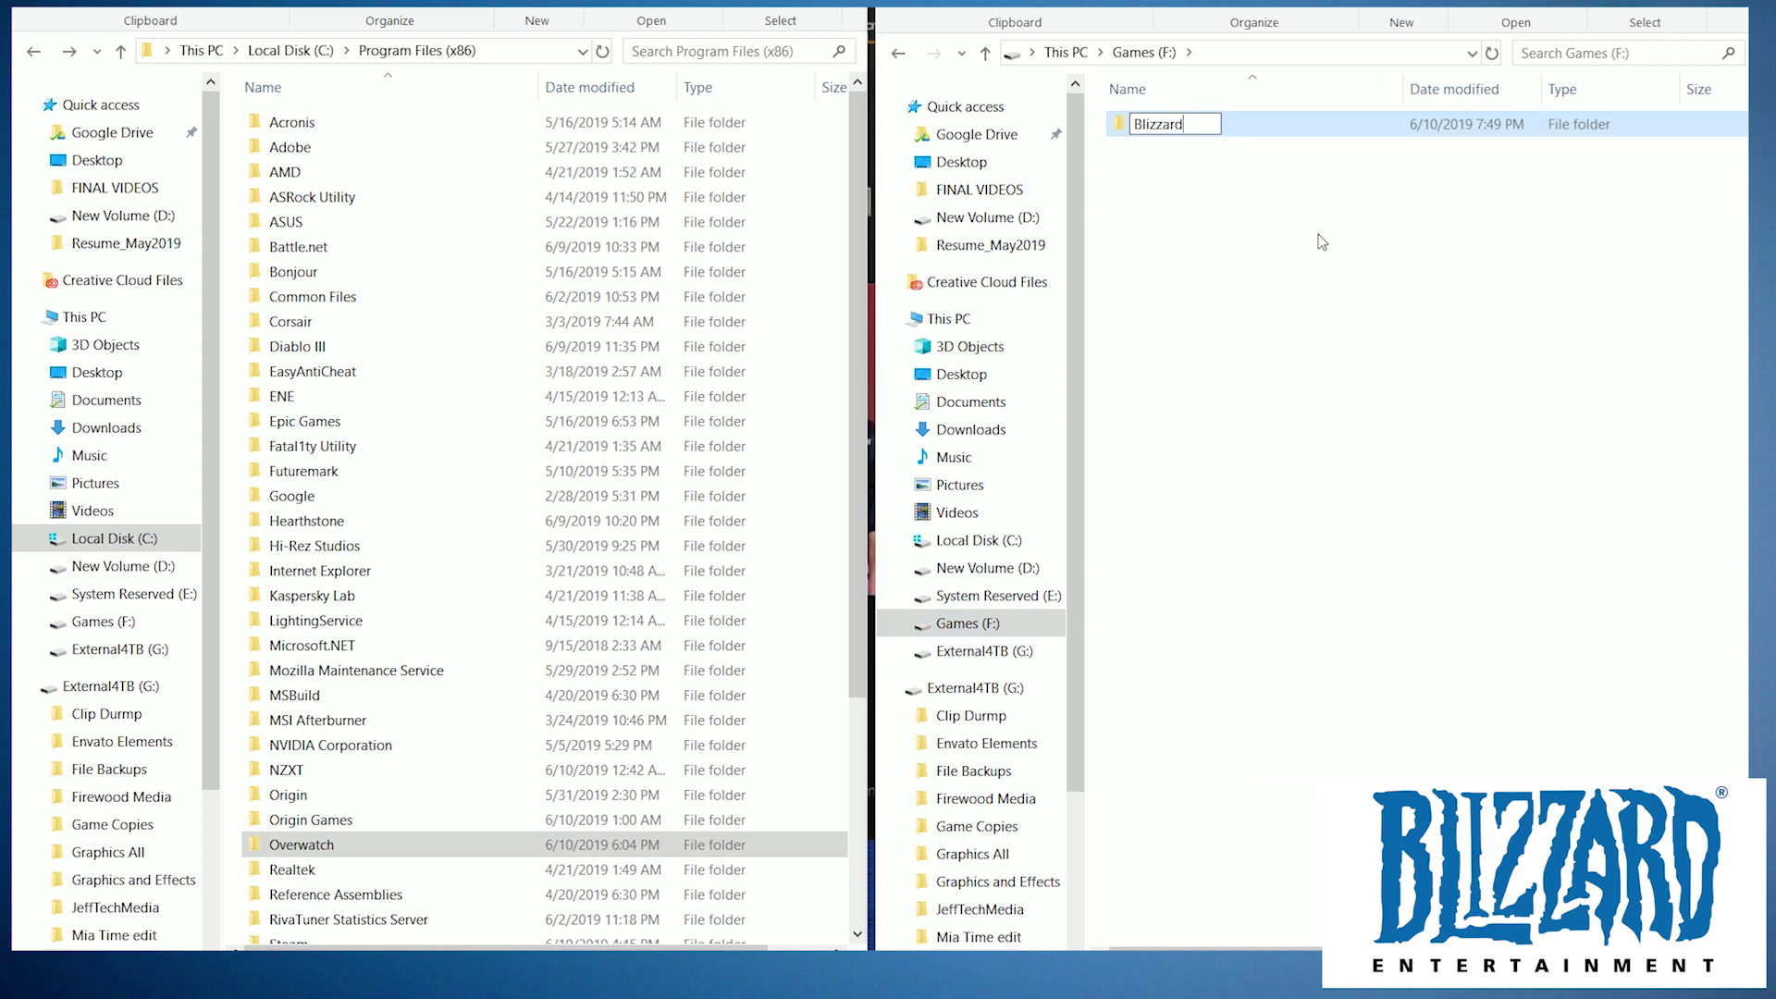
left_click(364, 846)
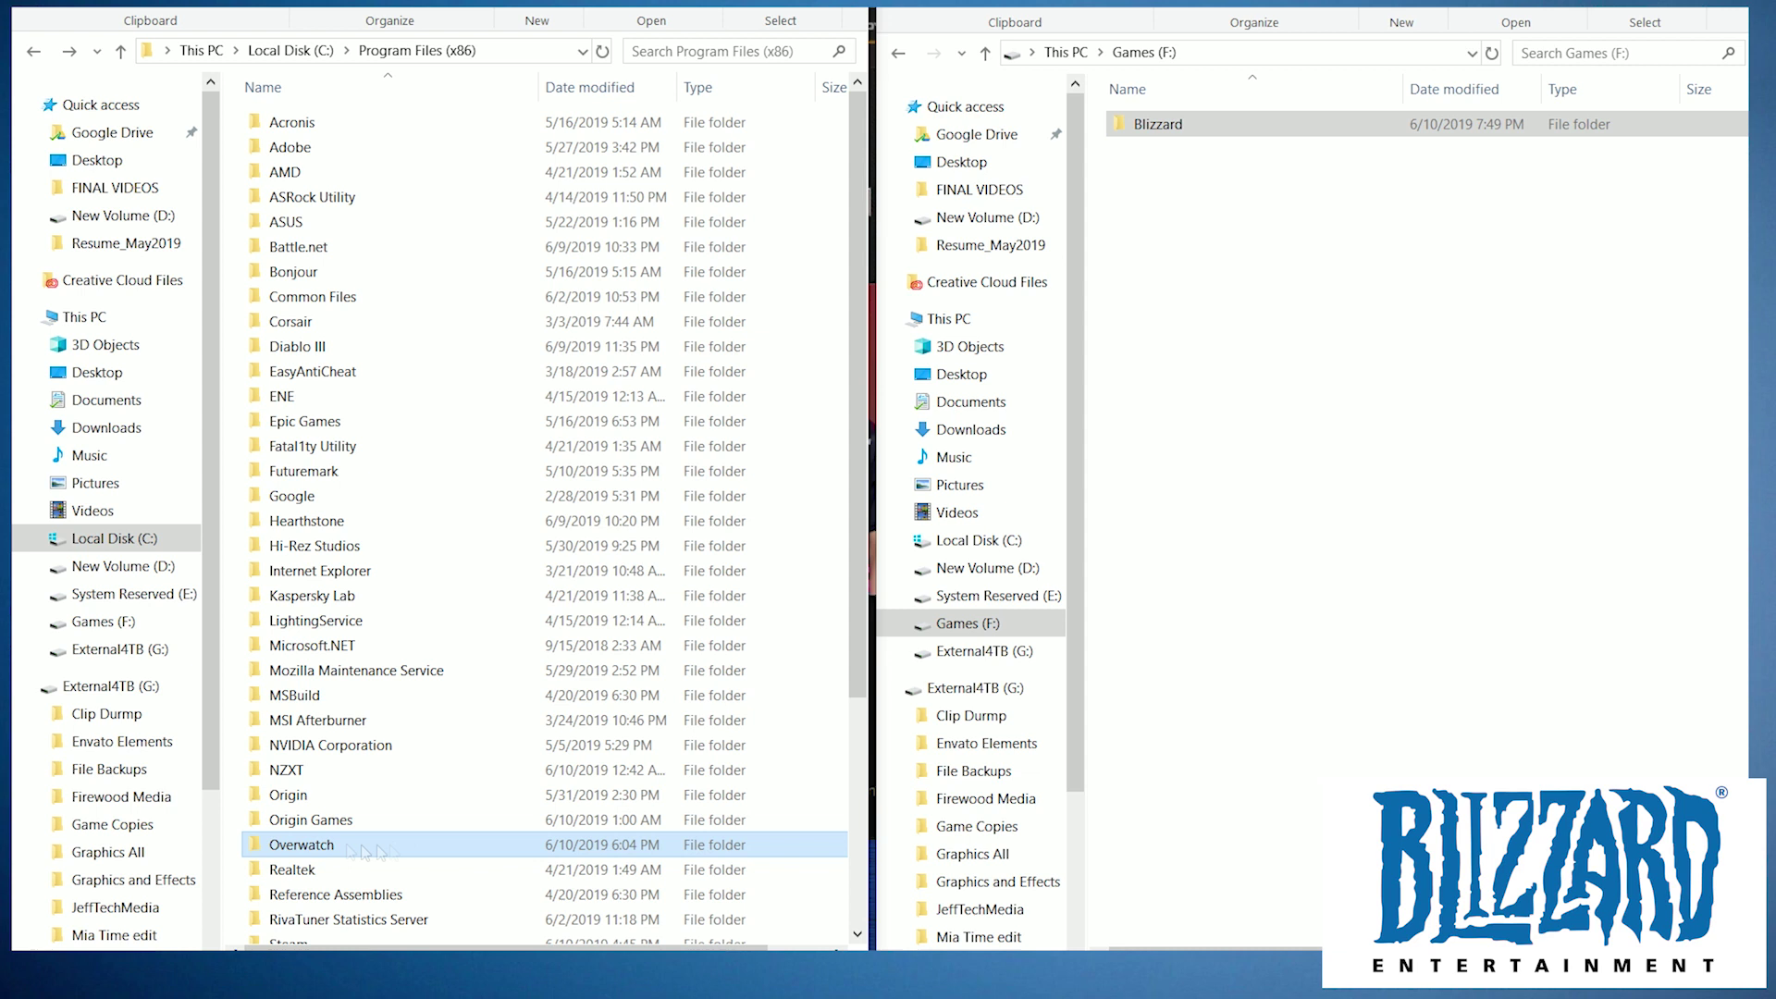
left_click_drag(312, 858, 1207, 125)
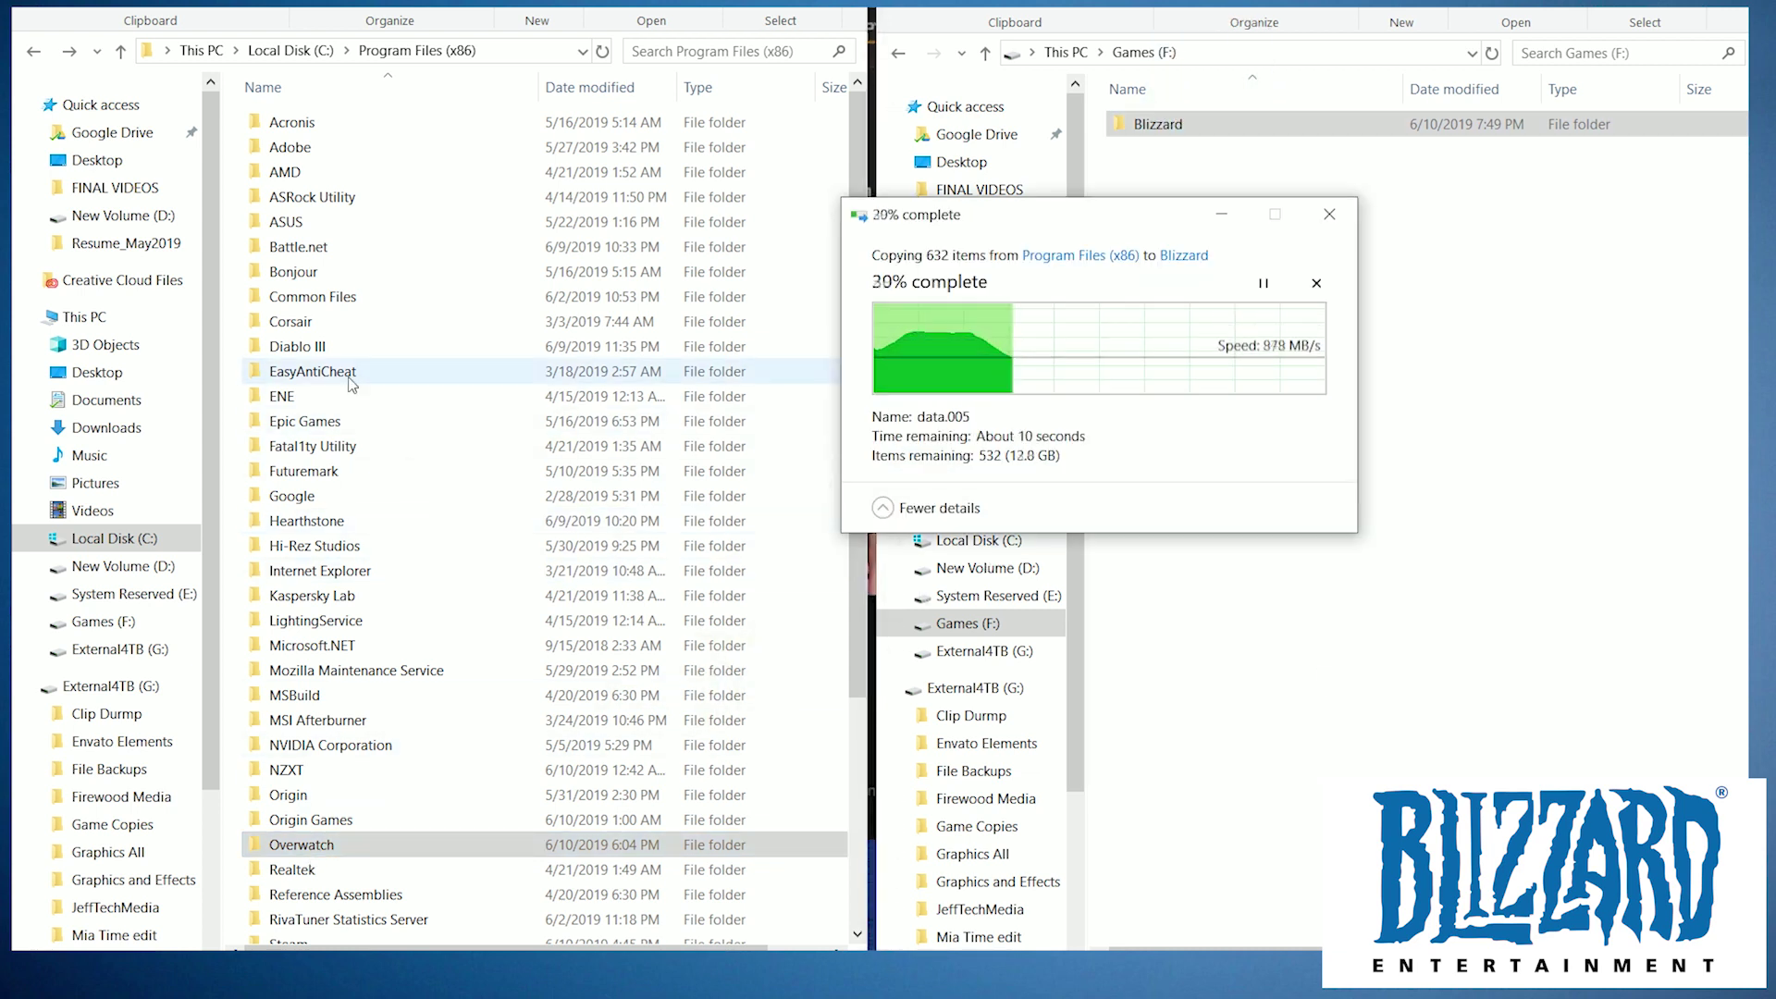
Copy Hearthstone into F:\Blizzard too and delete the original Overwatch folder on C:.
left_click(324, 526)
left_click_drag(400, 521, 1155, 127)
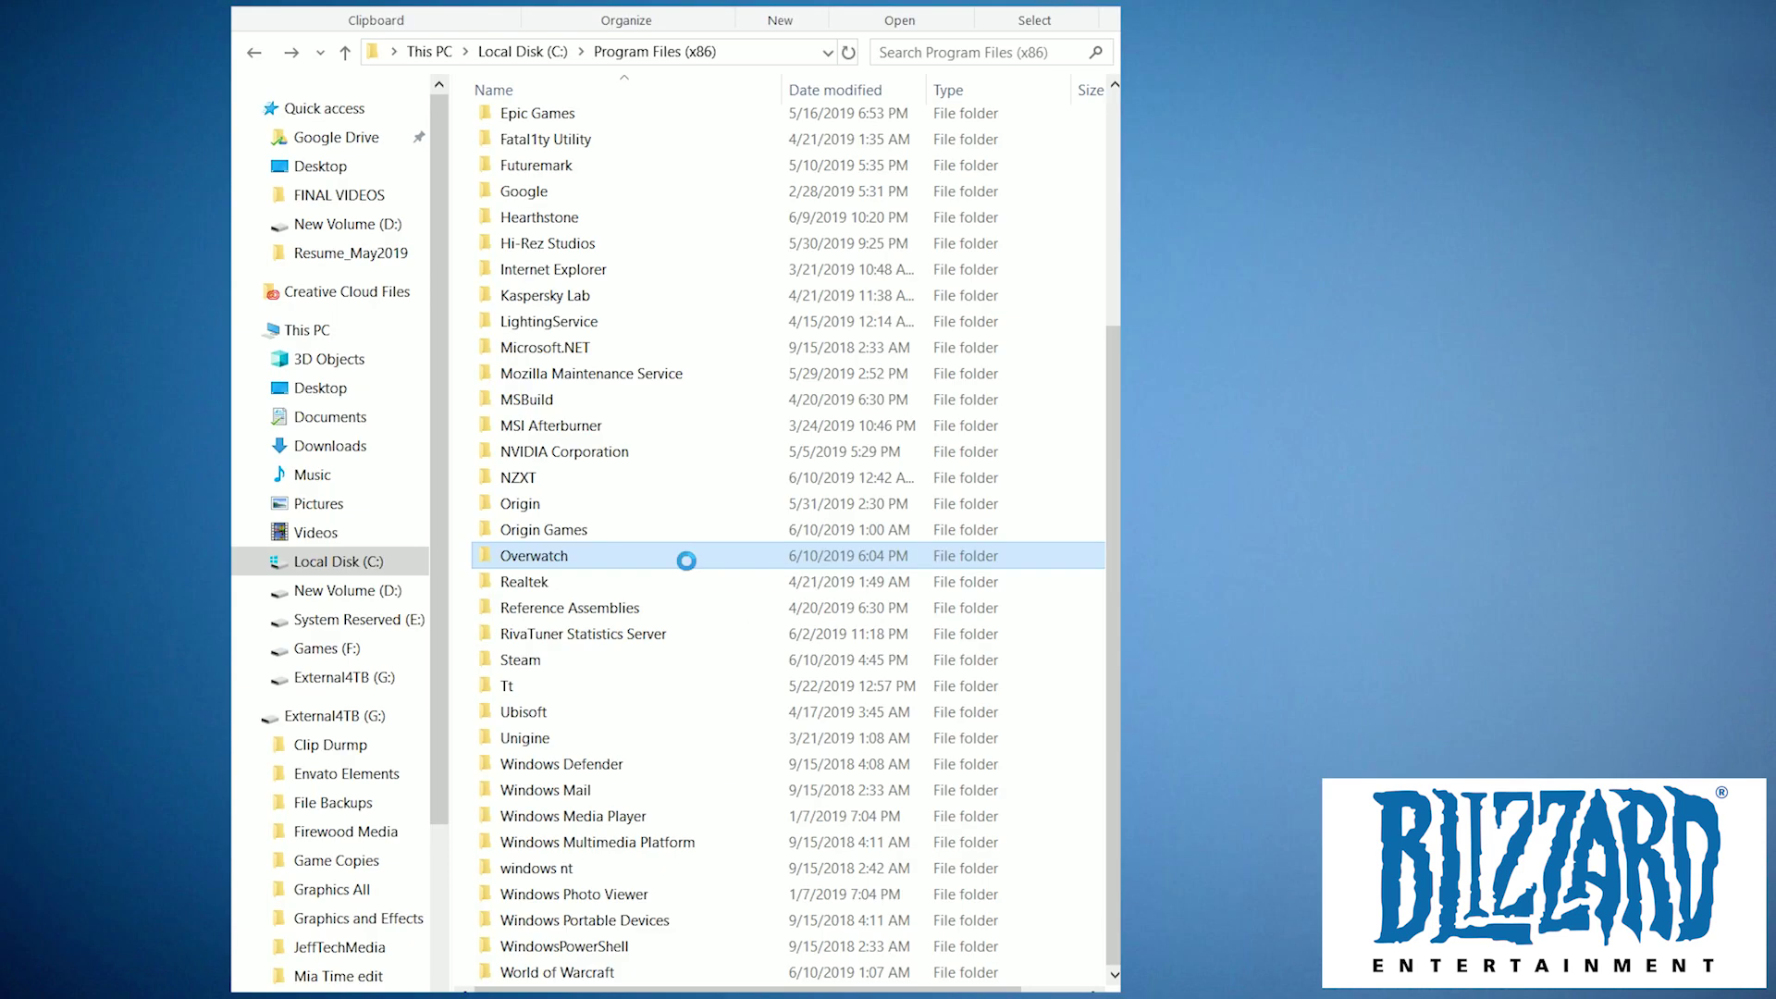
right_click(686, 560)
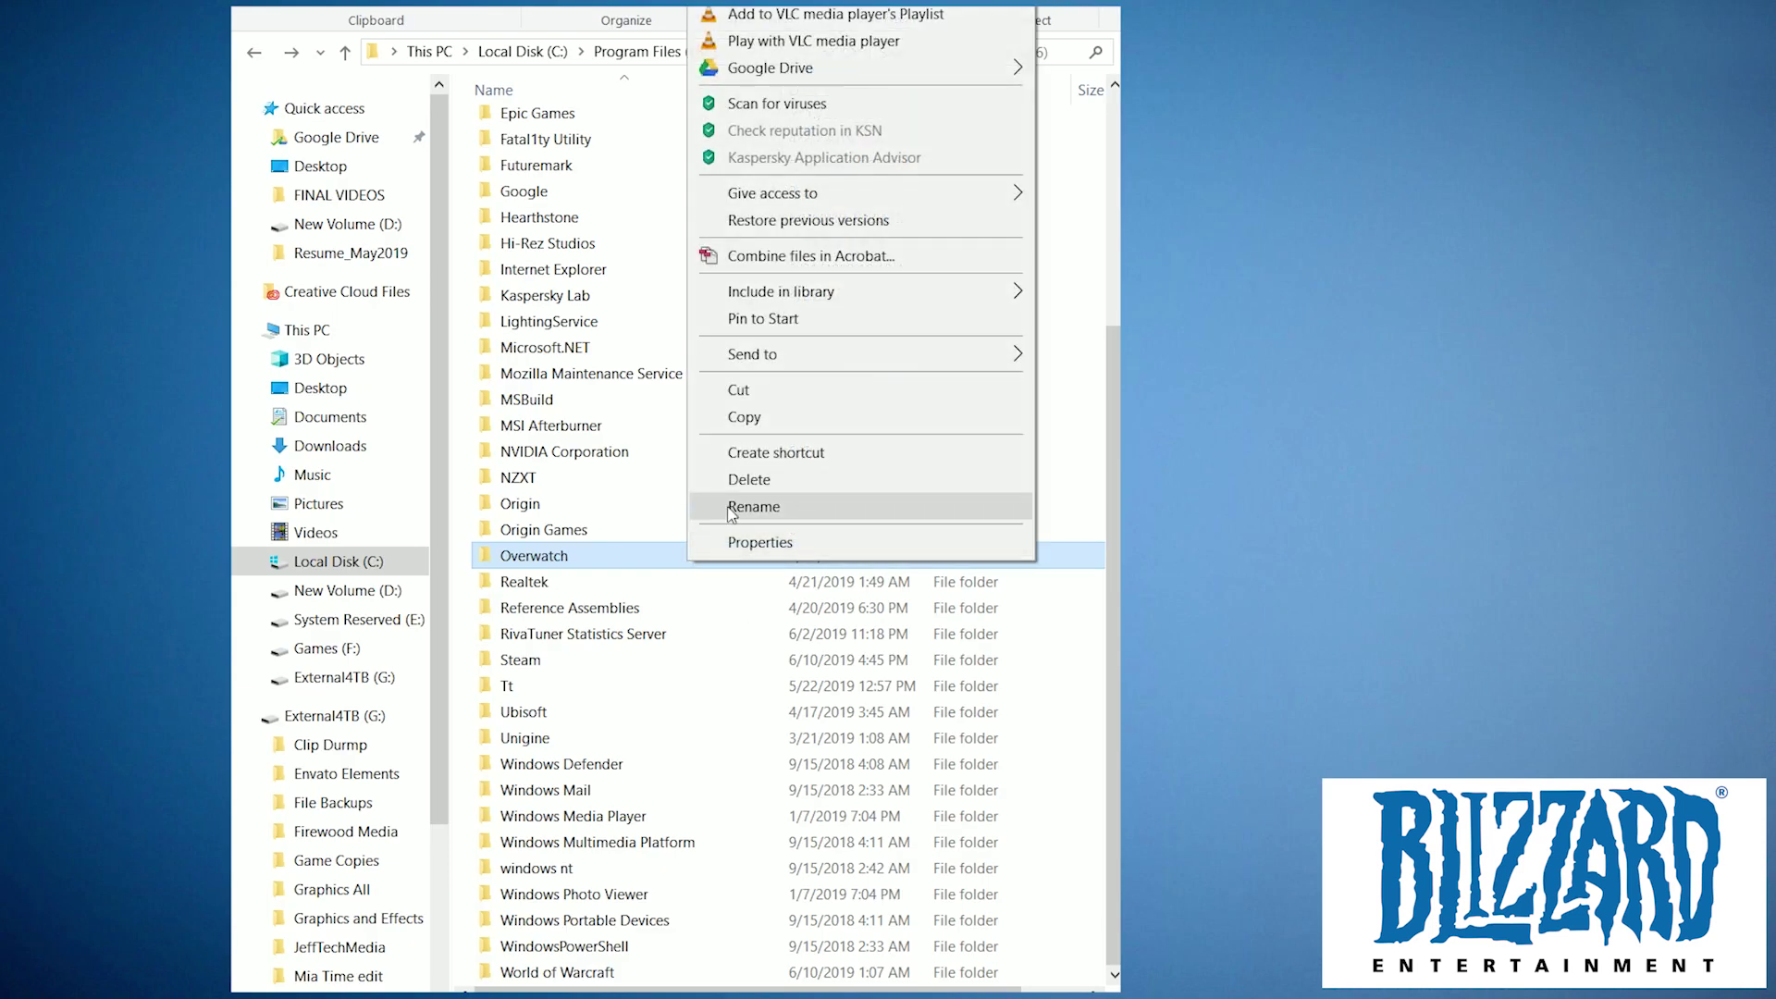
left_click(751, 478)
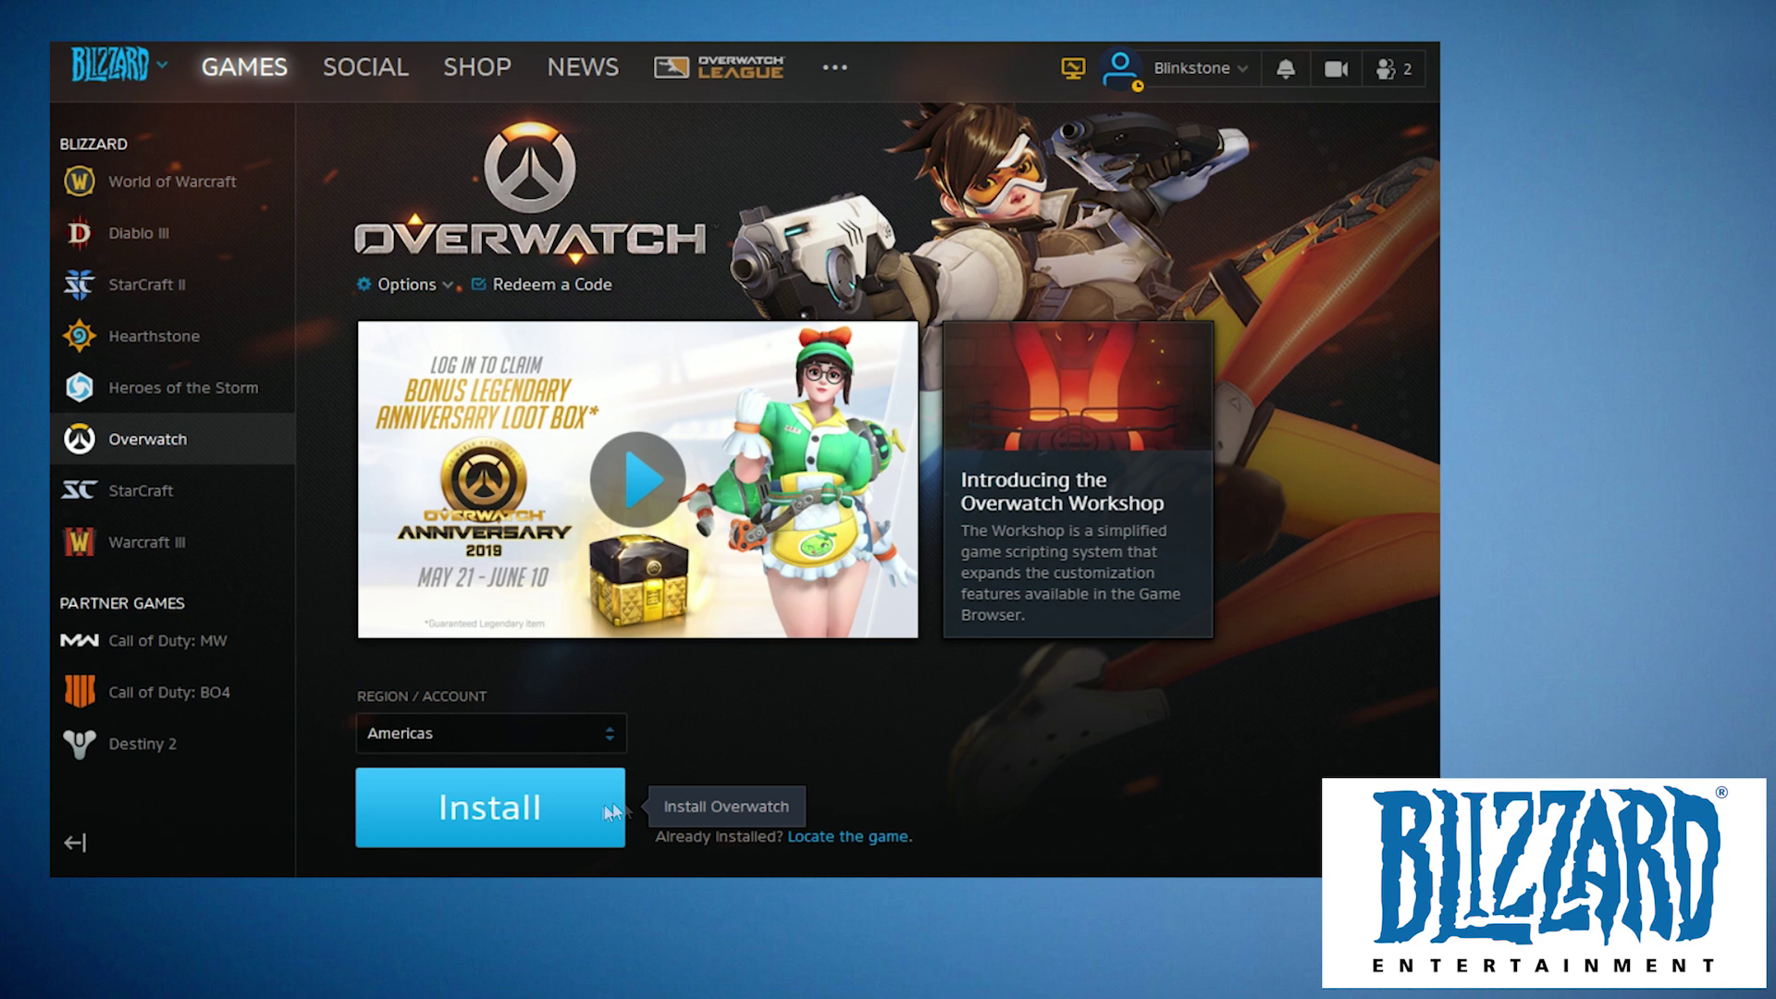
Locate Overwatch in Battle.net at F:\Blizzard\Overwatch and launch it.
left_click(842, 836)
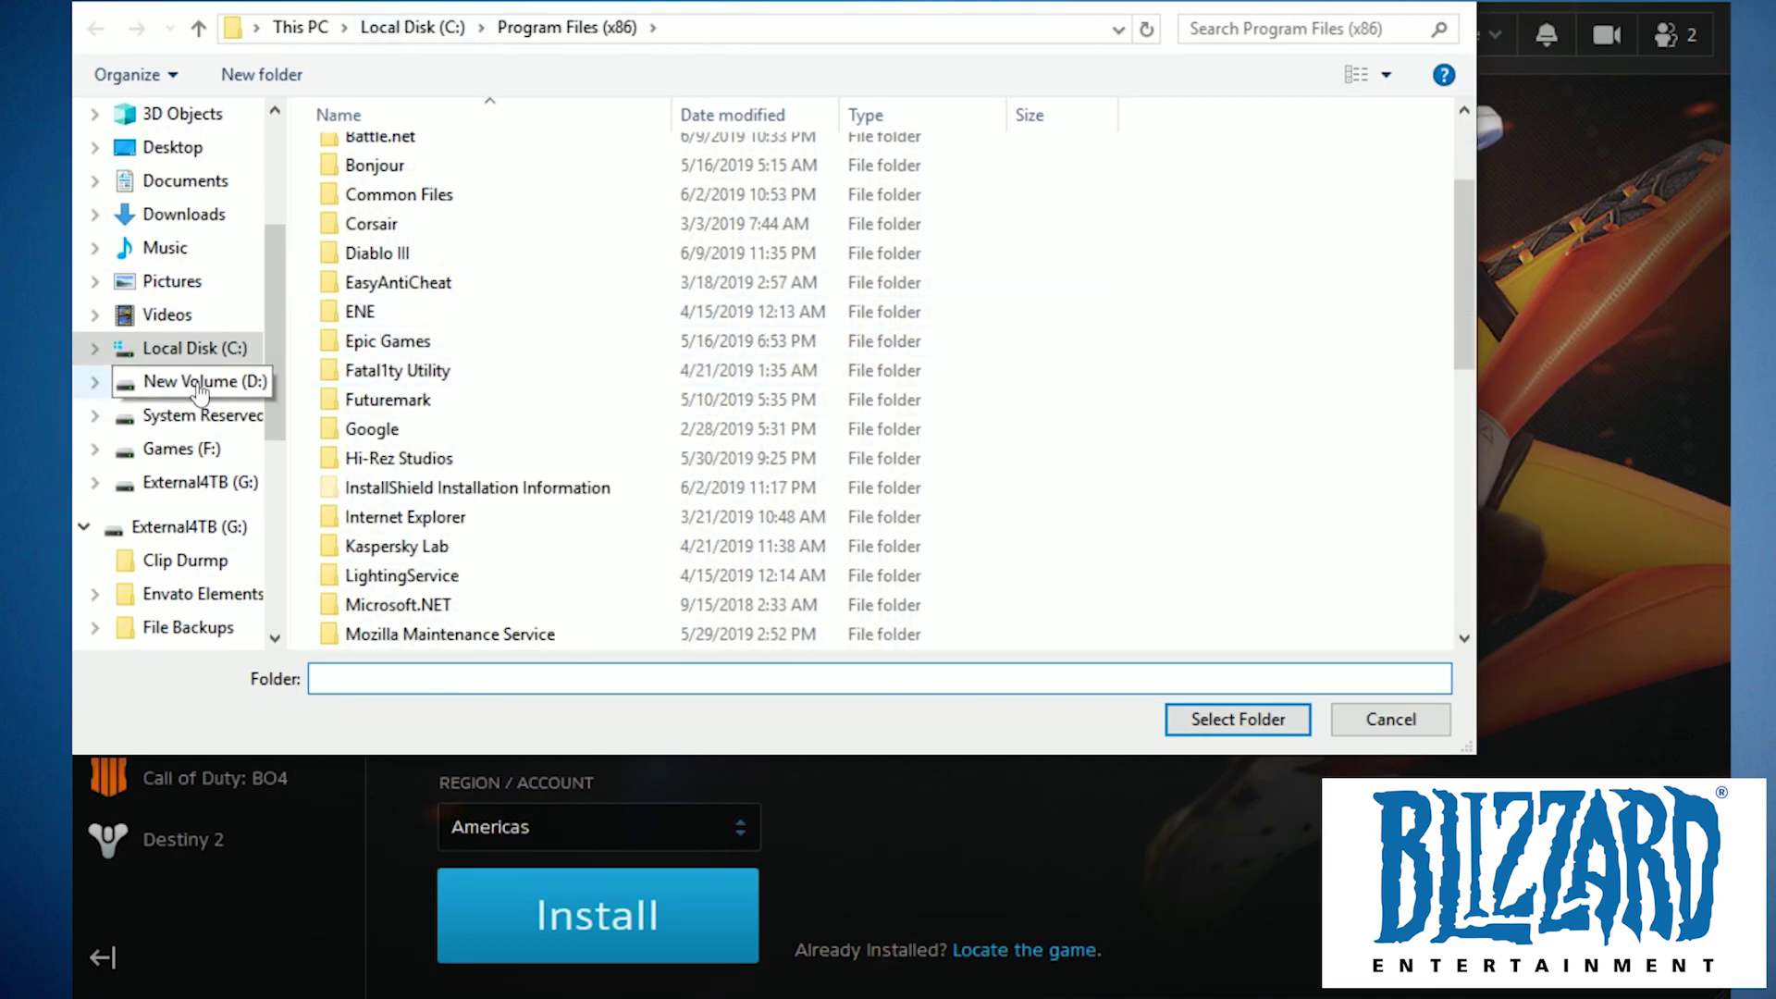
left_click(176, 448)
double_click(442, 155)
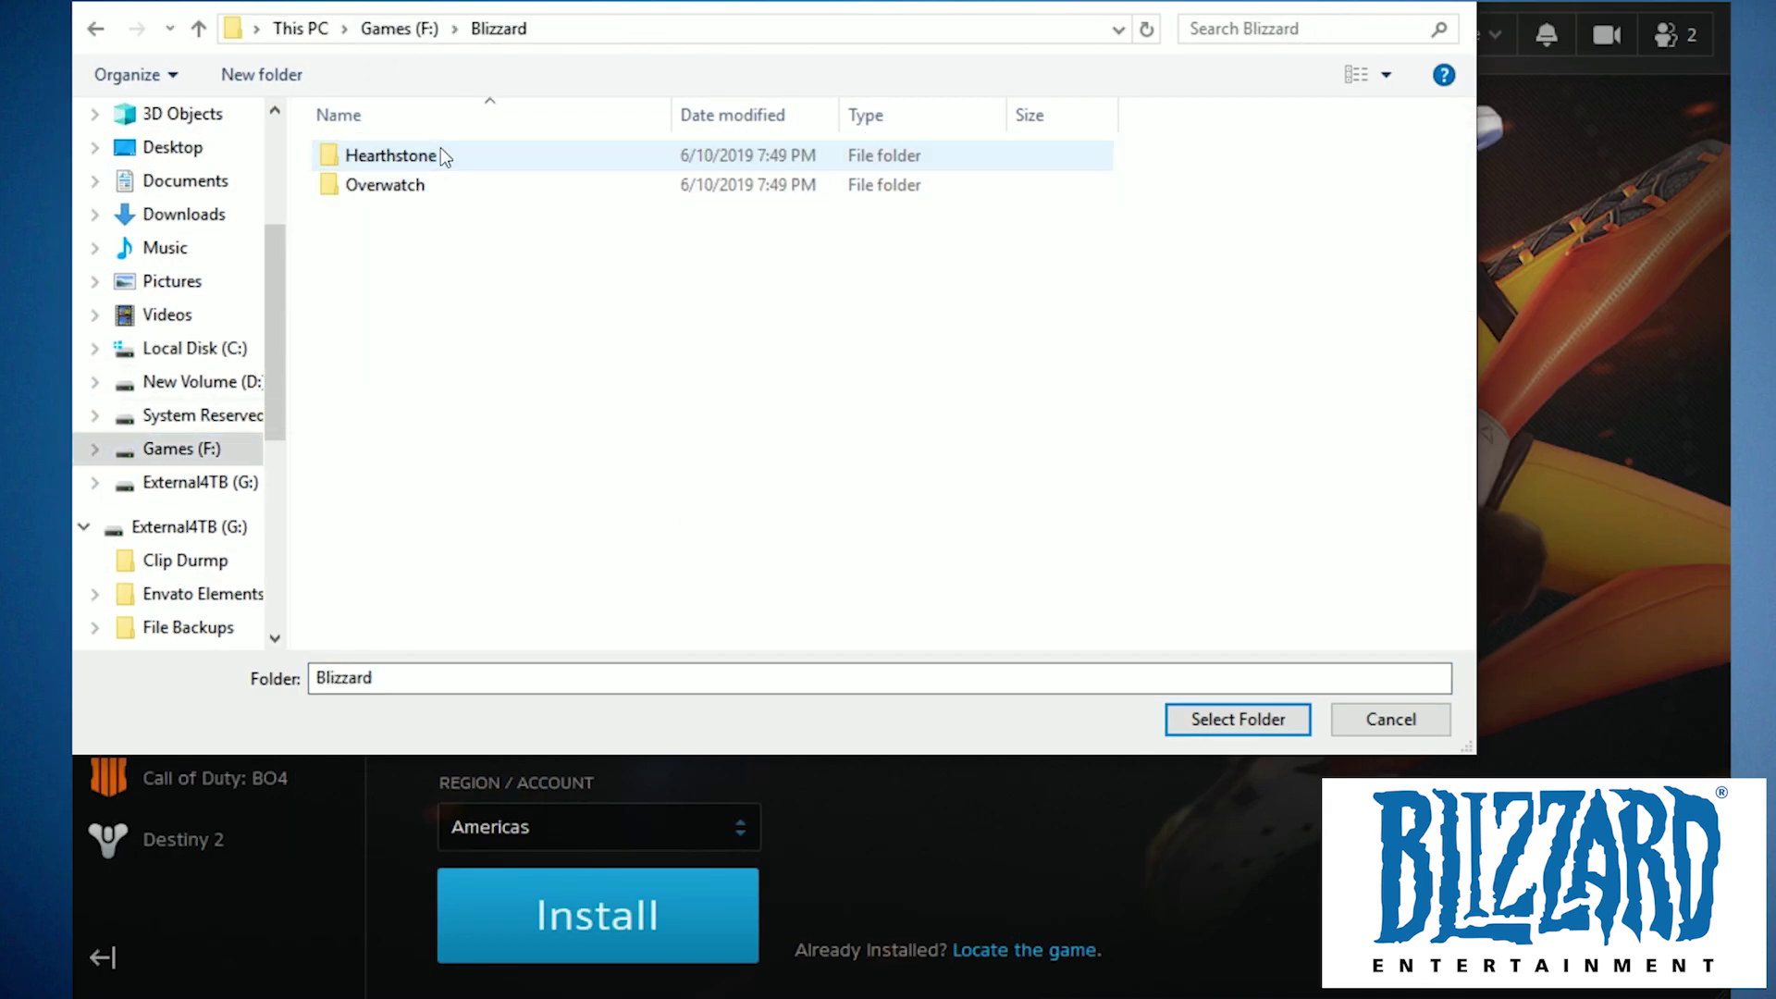
left_click(427, 178)
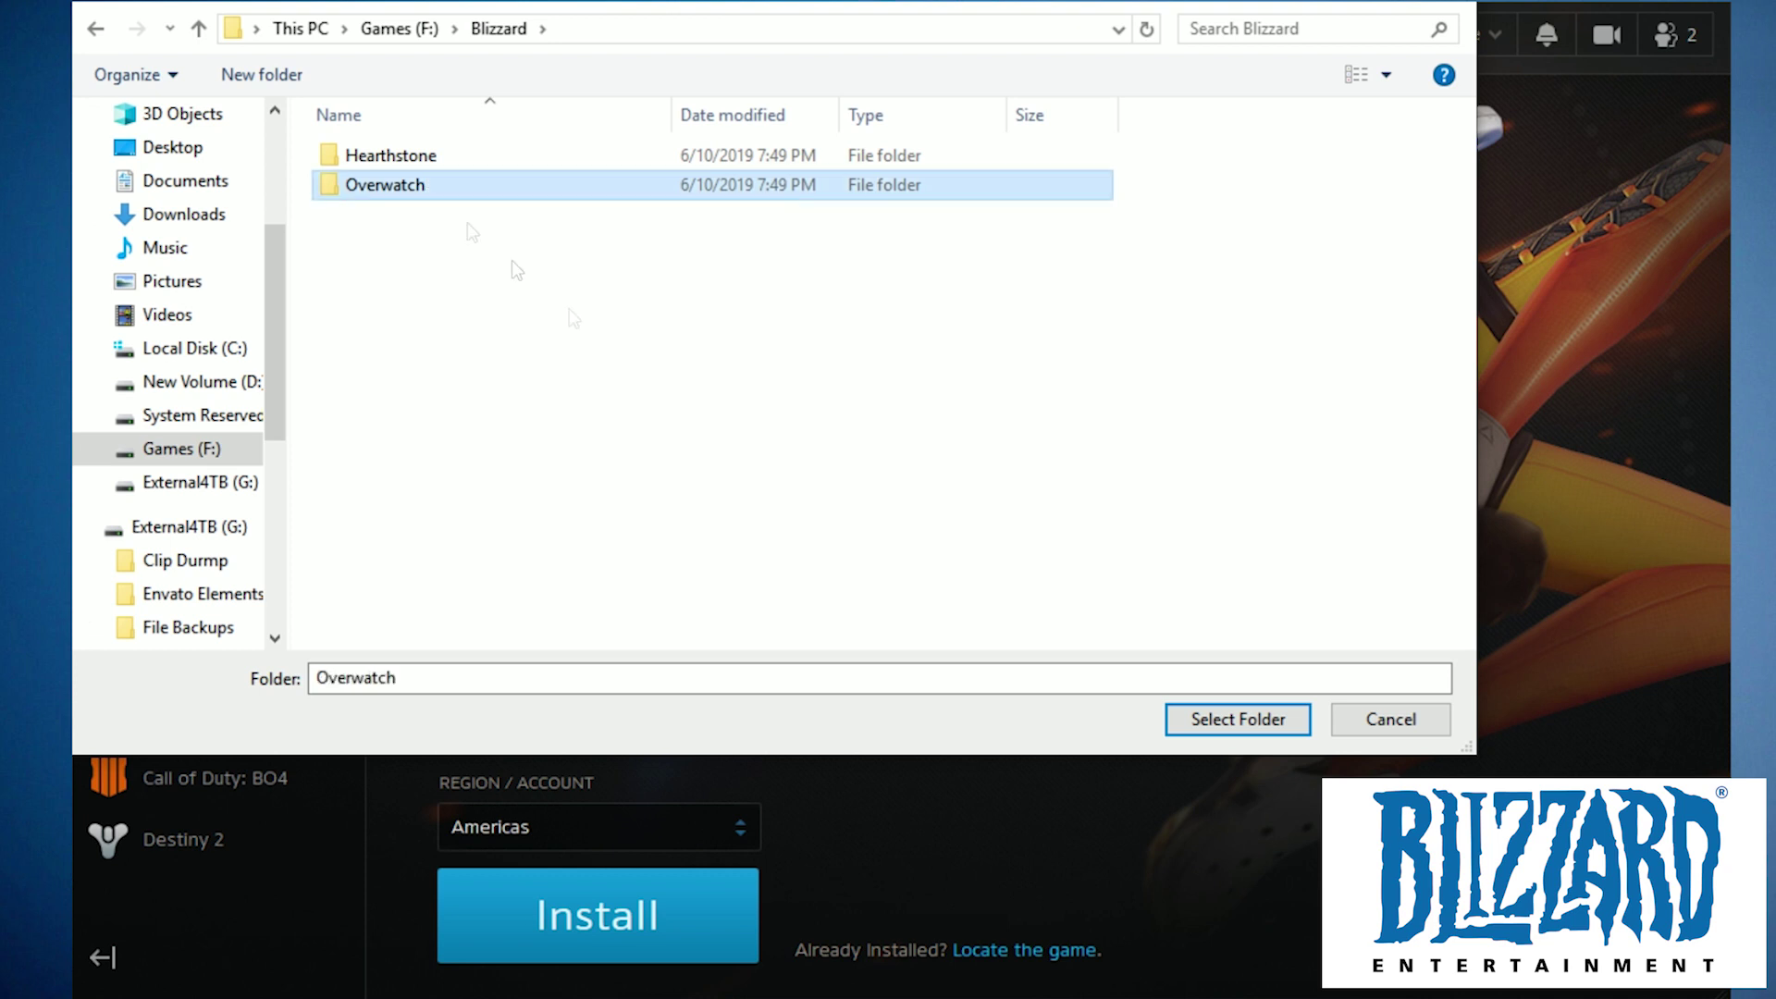
left_click(1184, 719)
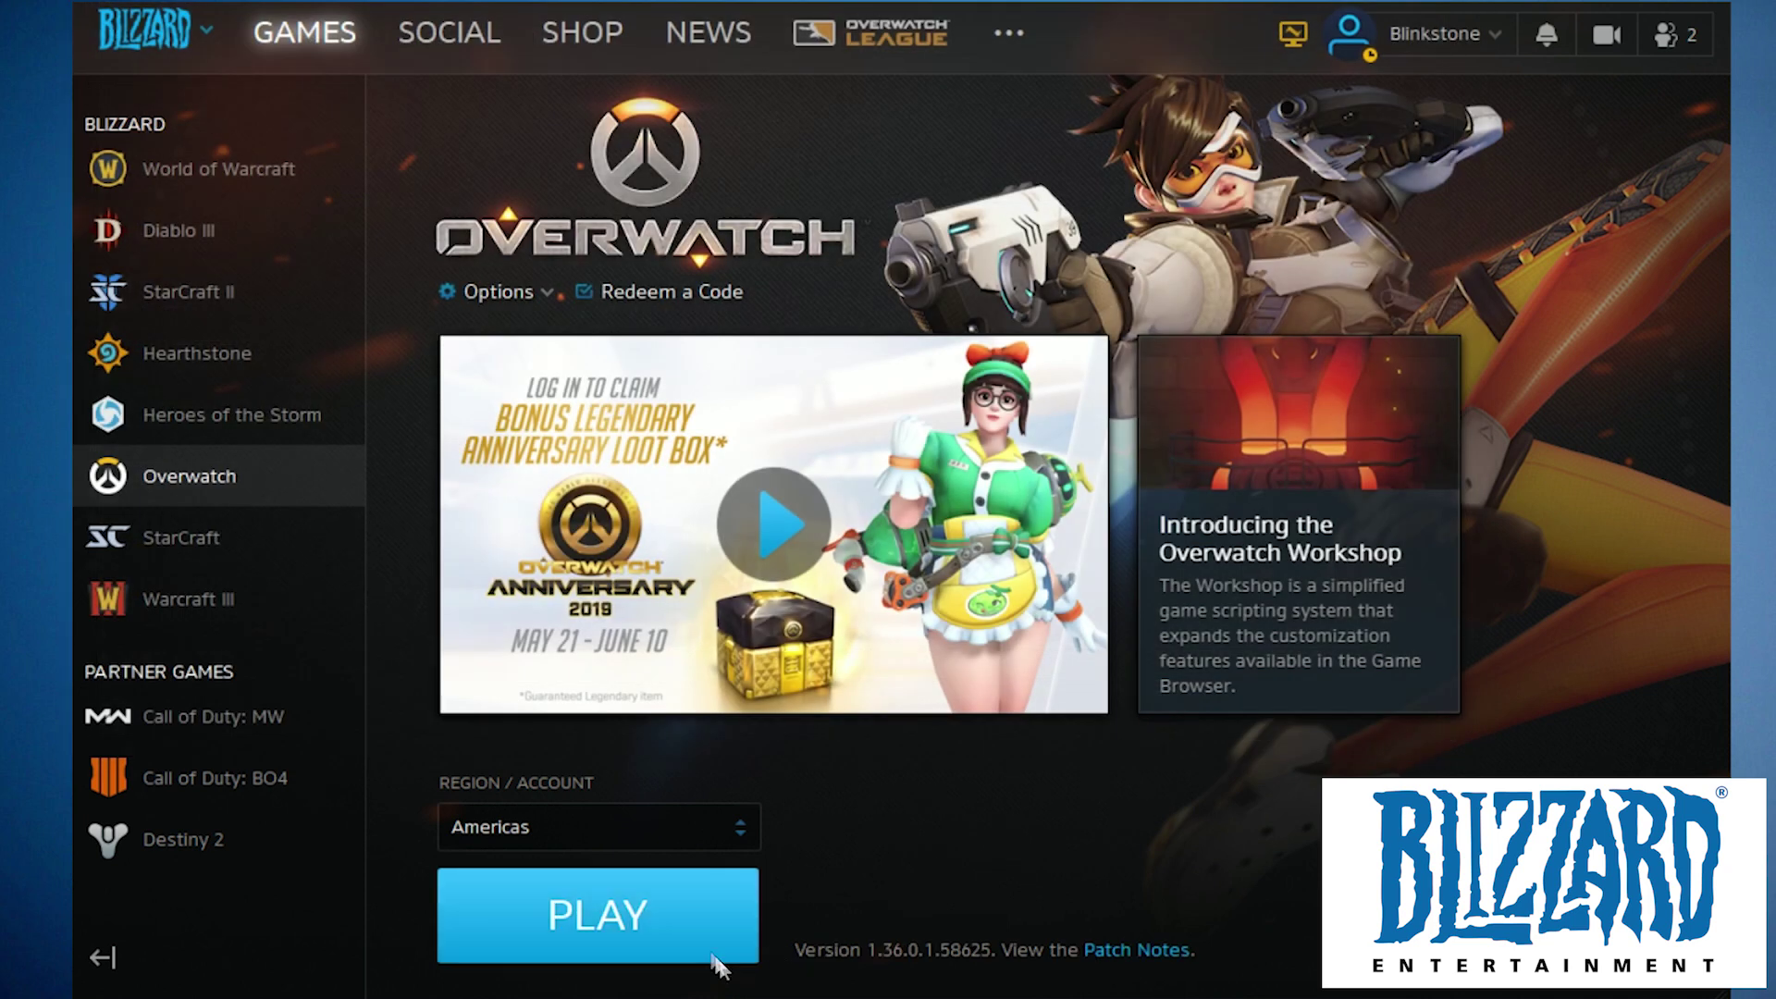
left_click(713, 953)
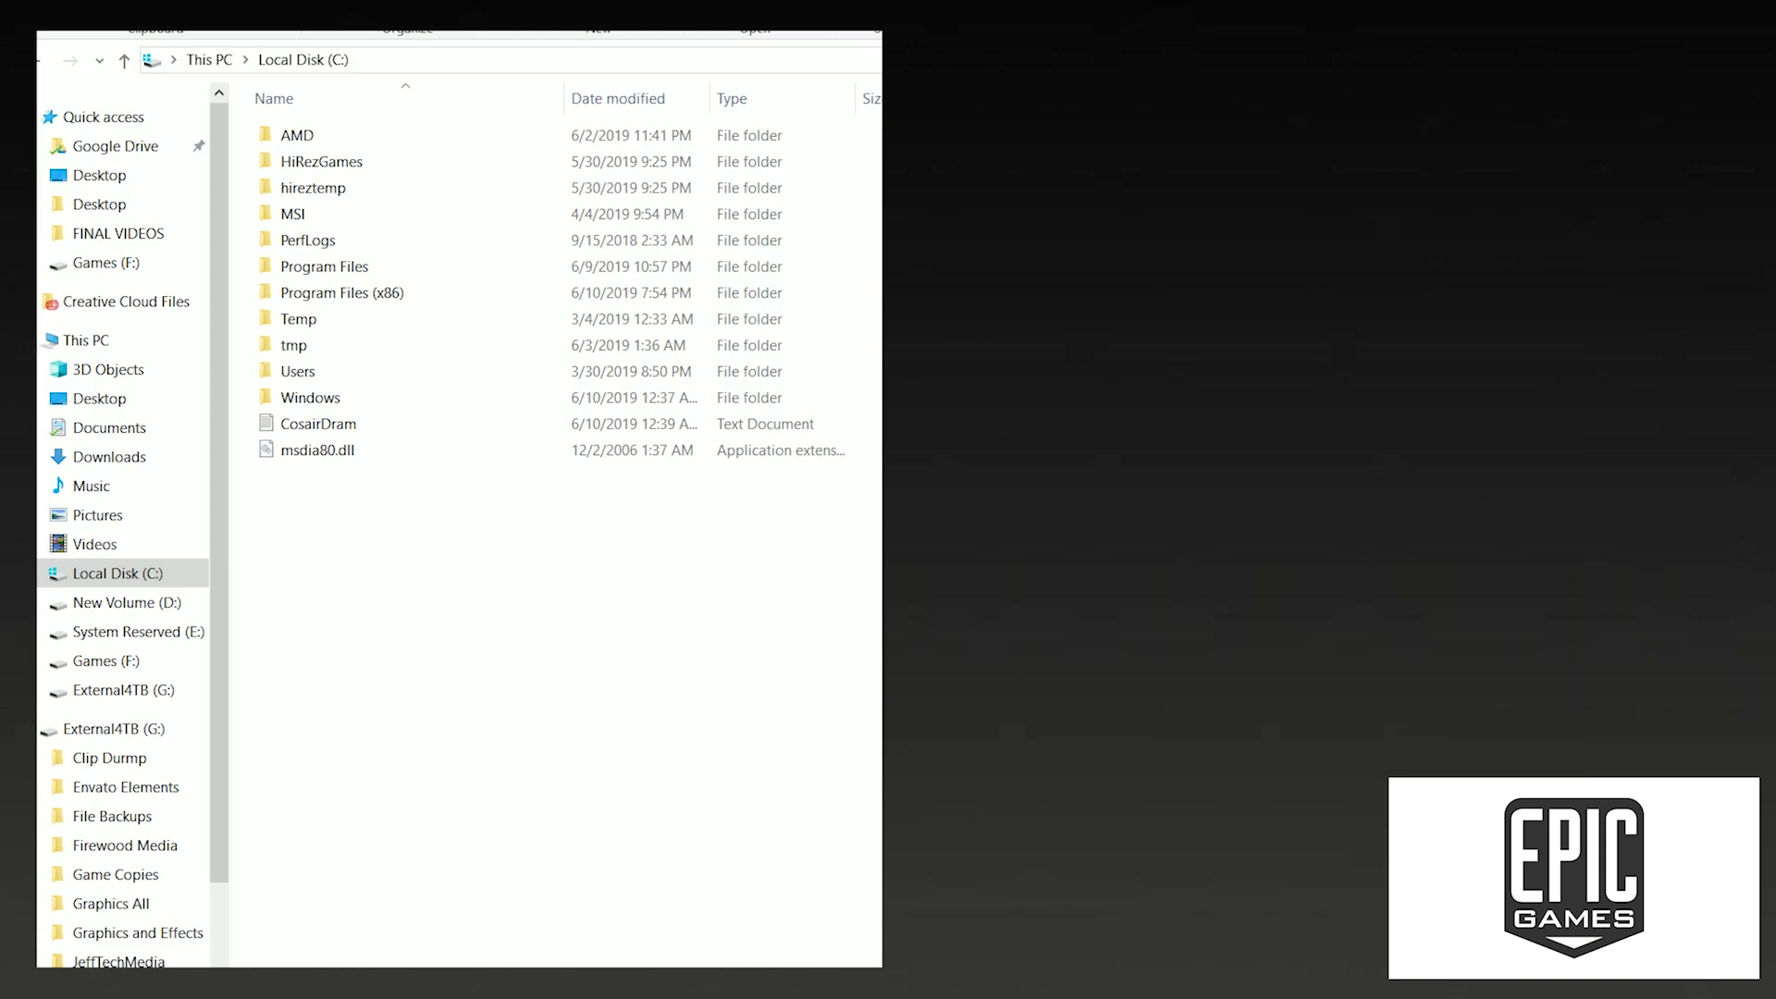
Open C:\Program Files\Epic Games and create a folder named Epic on Games (F:).
double_click(613, 267)
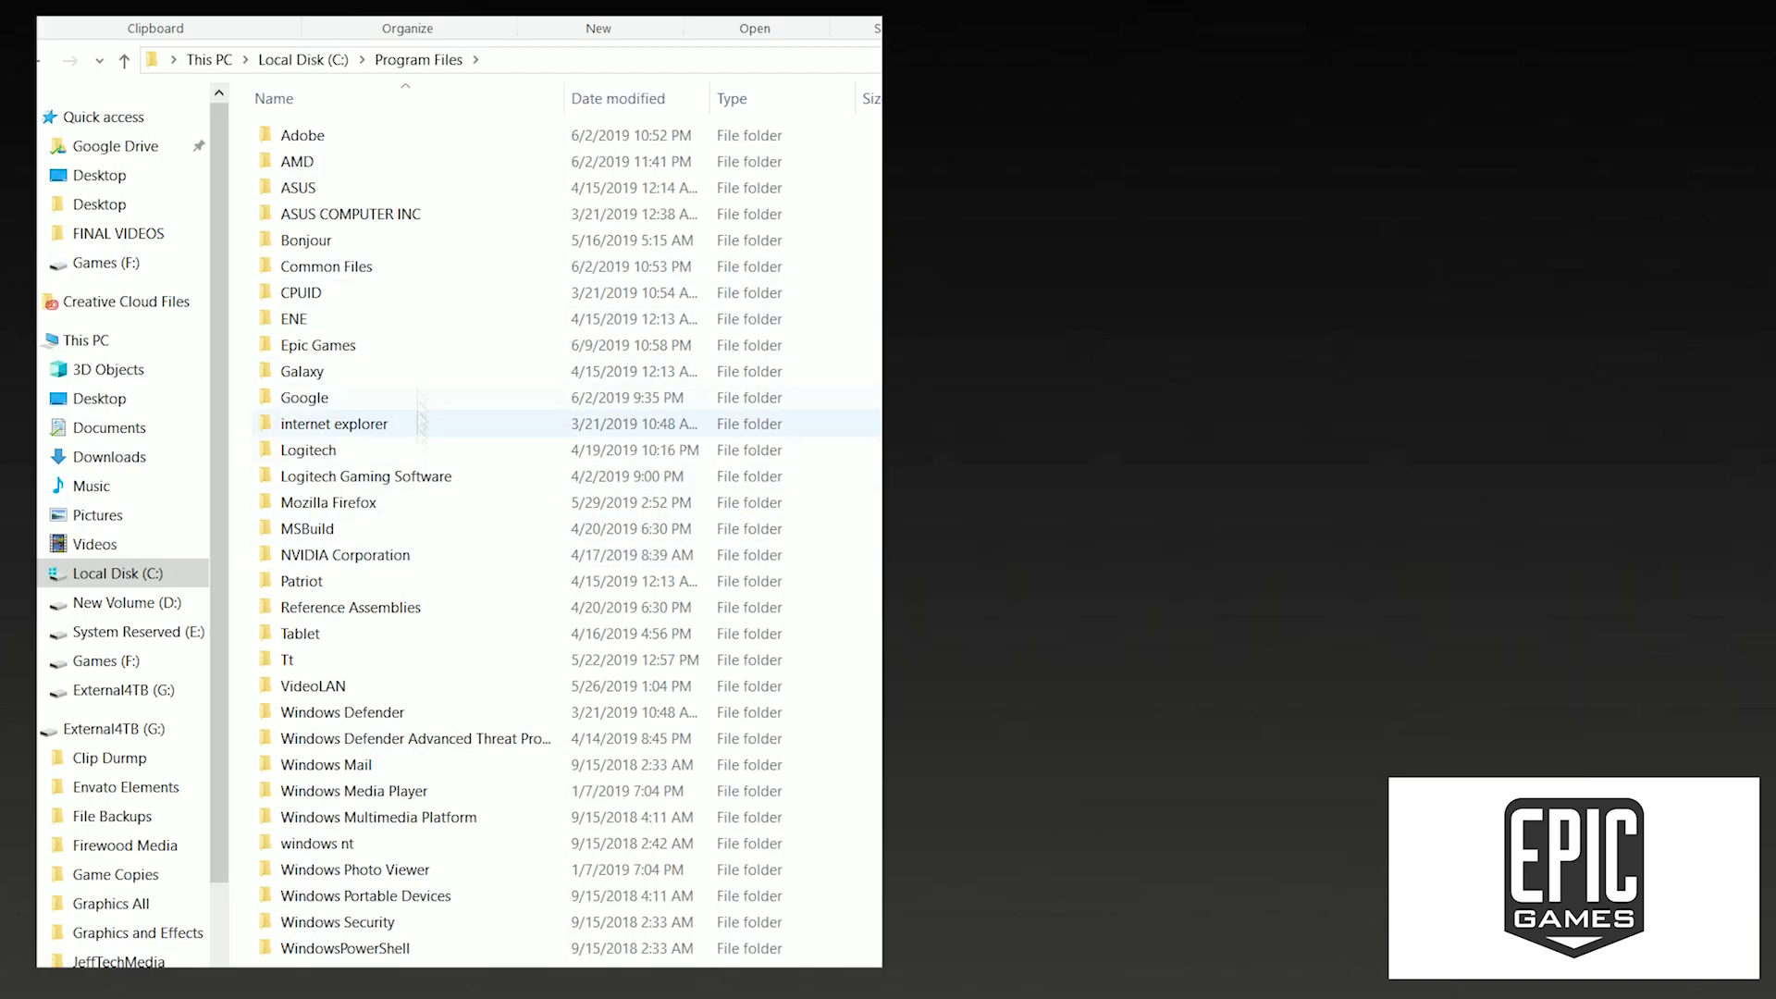
double_click(392, 345)
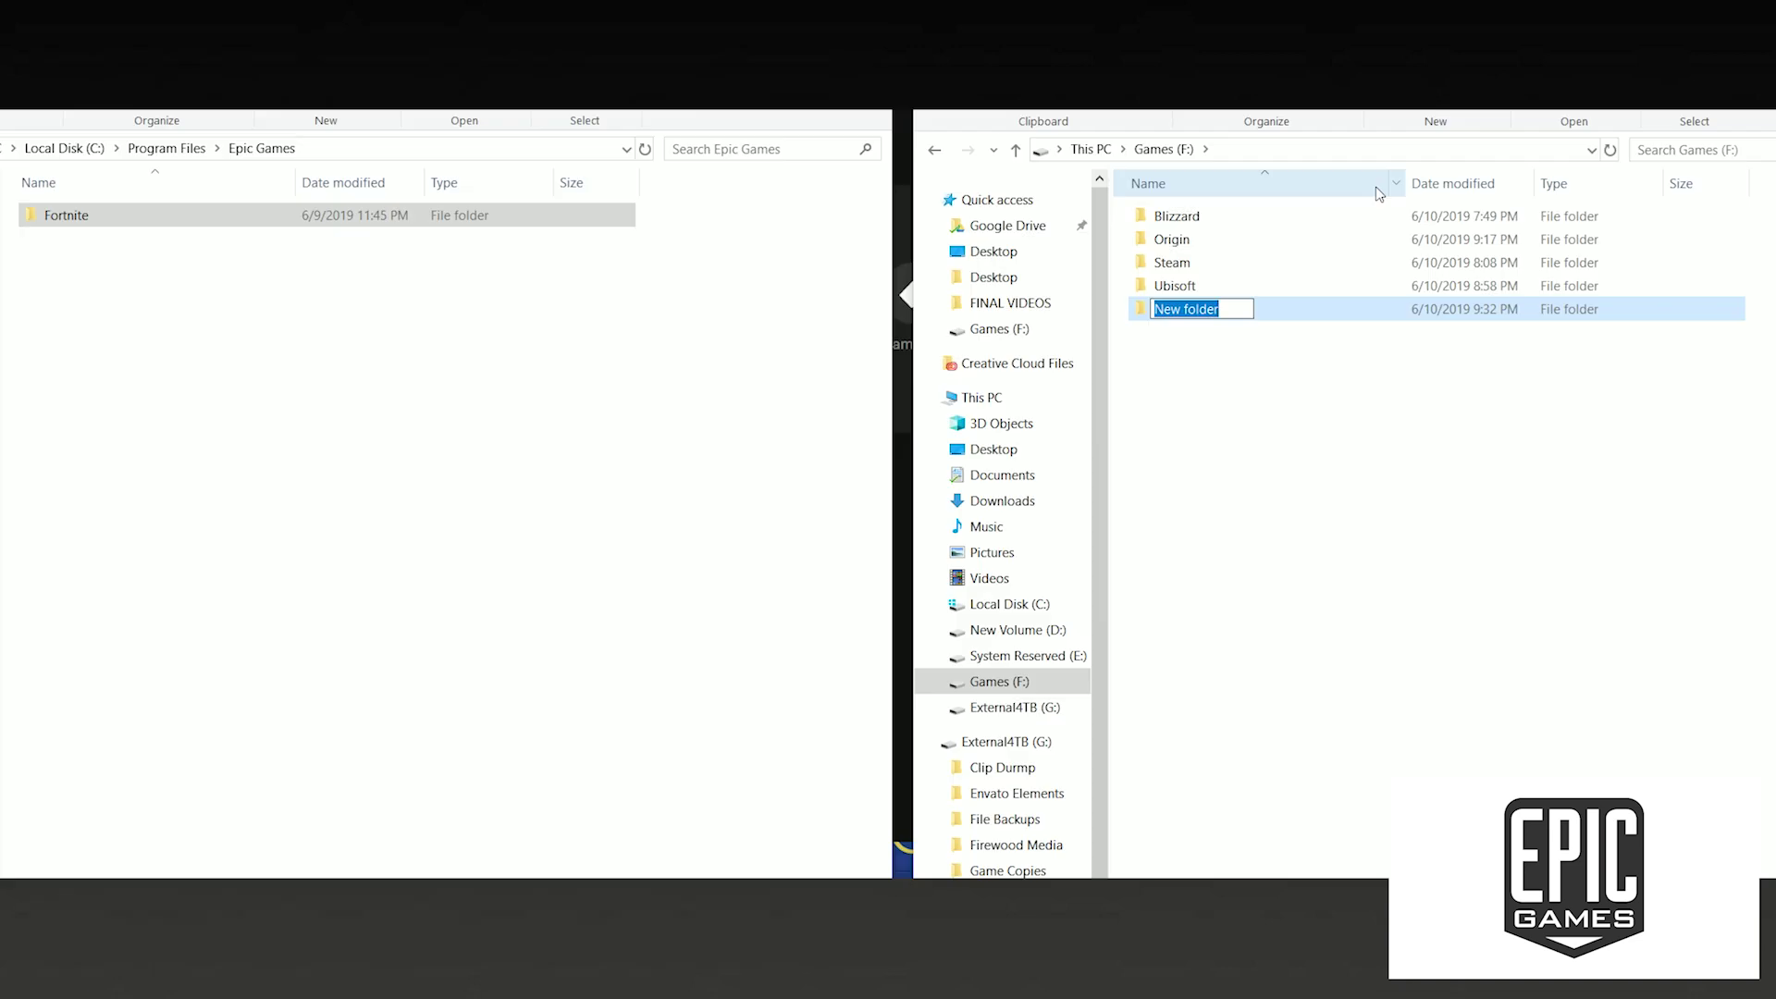
type("Epic")
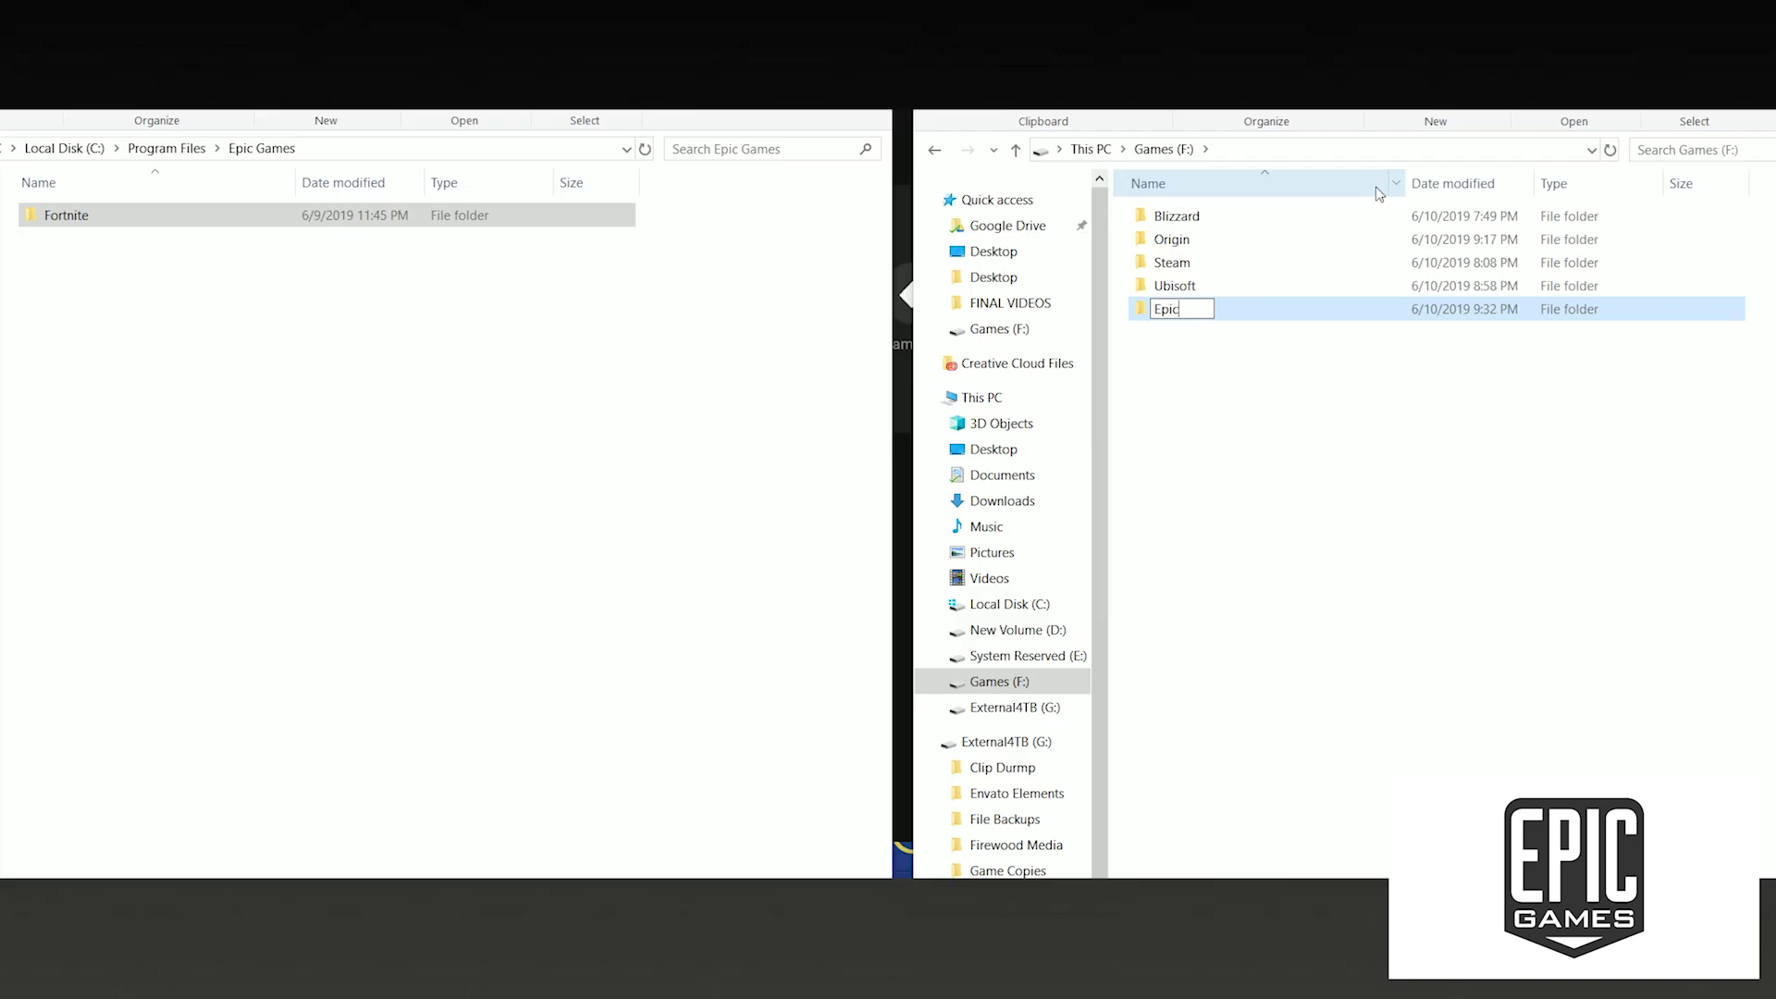
key("Return")
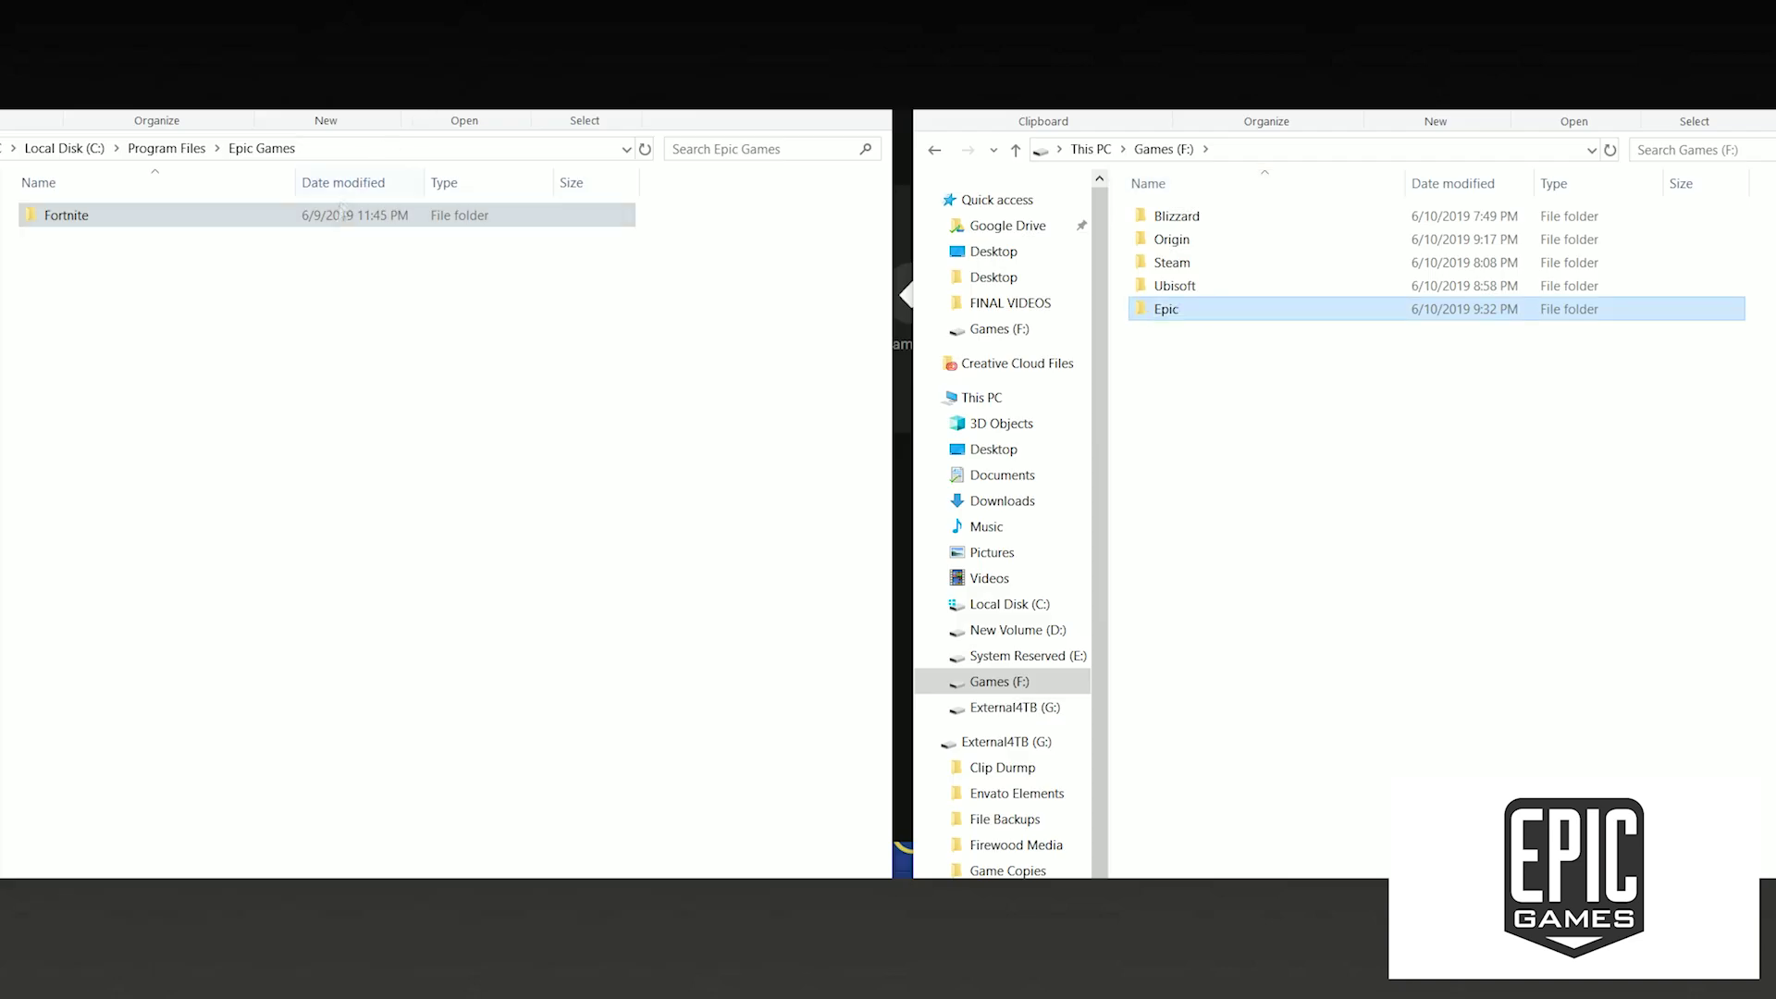
Copy Fortnite into F:\Epic and start deleting the original Fortnite folder.
left_click_drag(341, 211, 1289, 316)
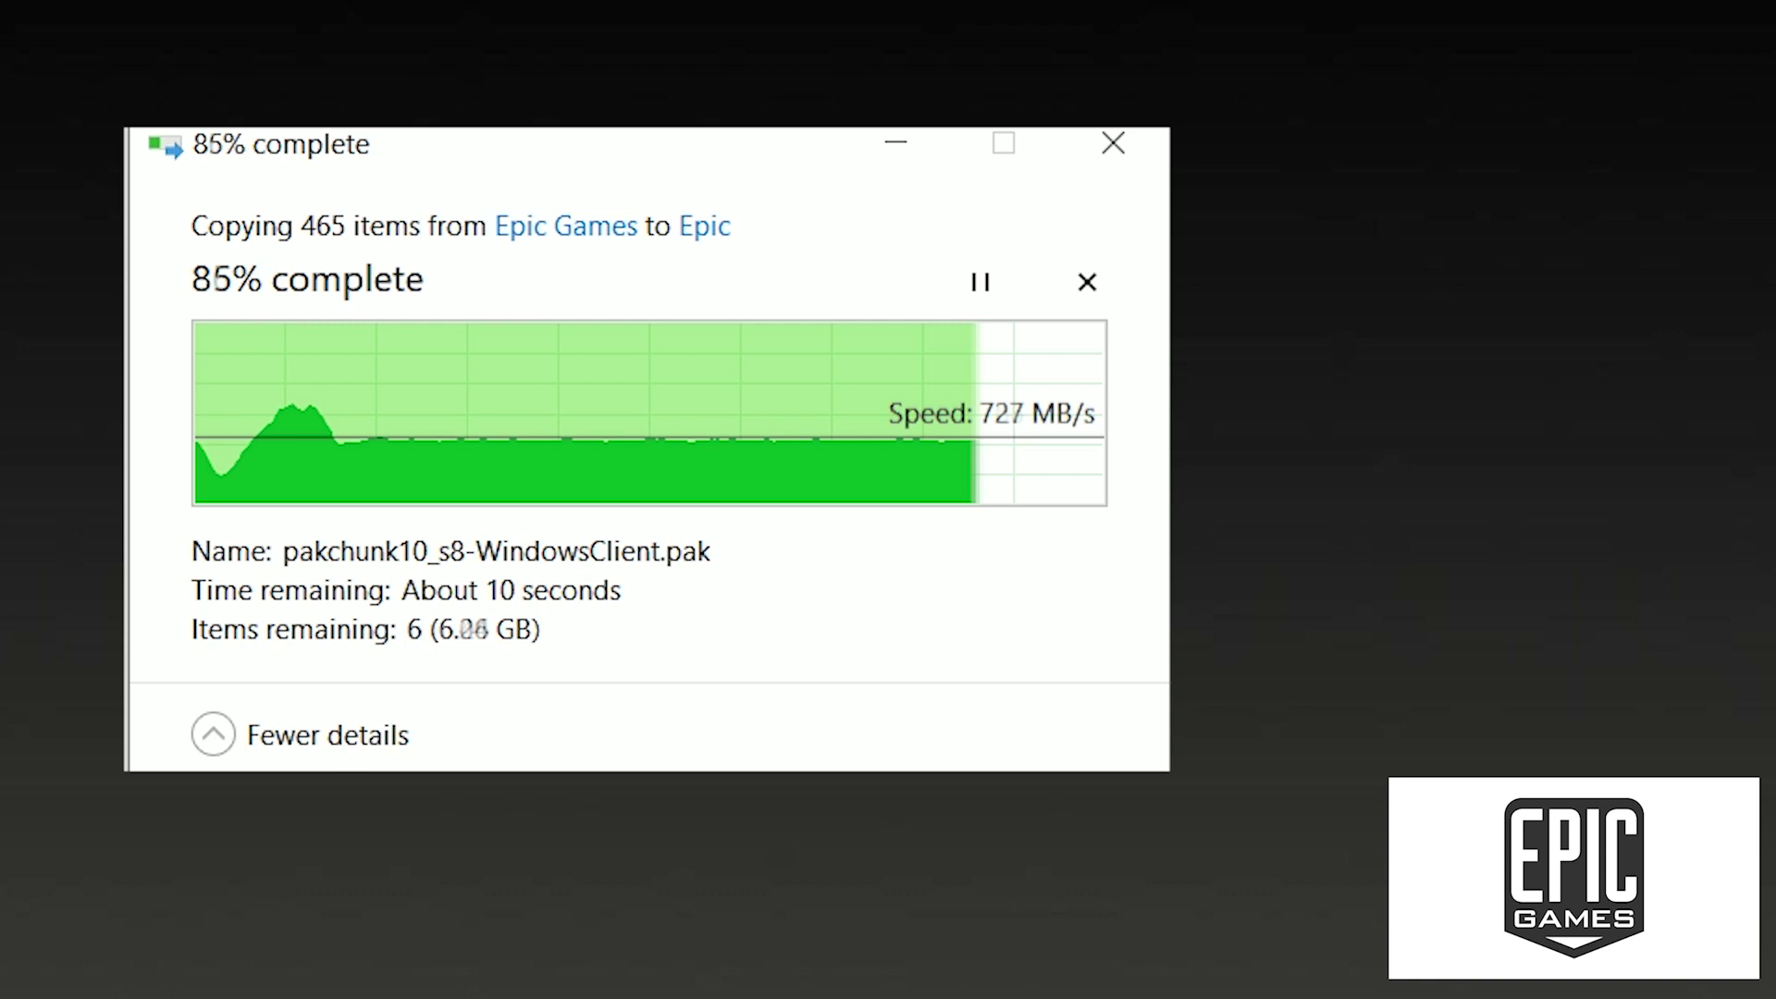
right_click(736, 177)
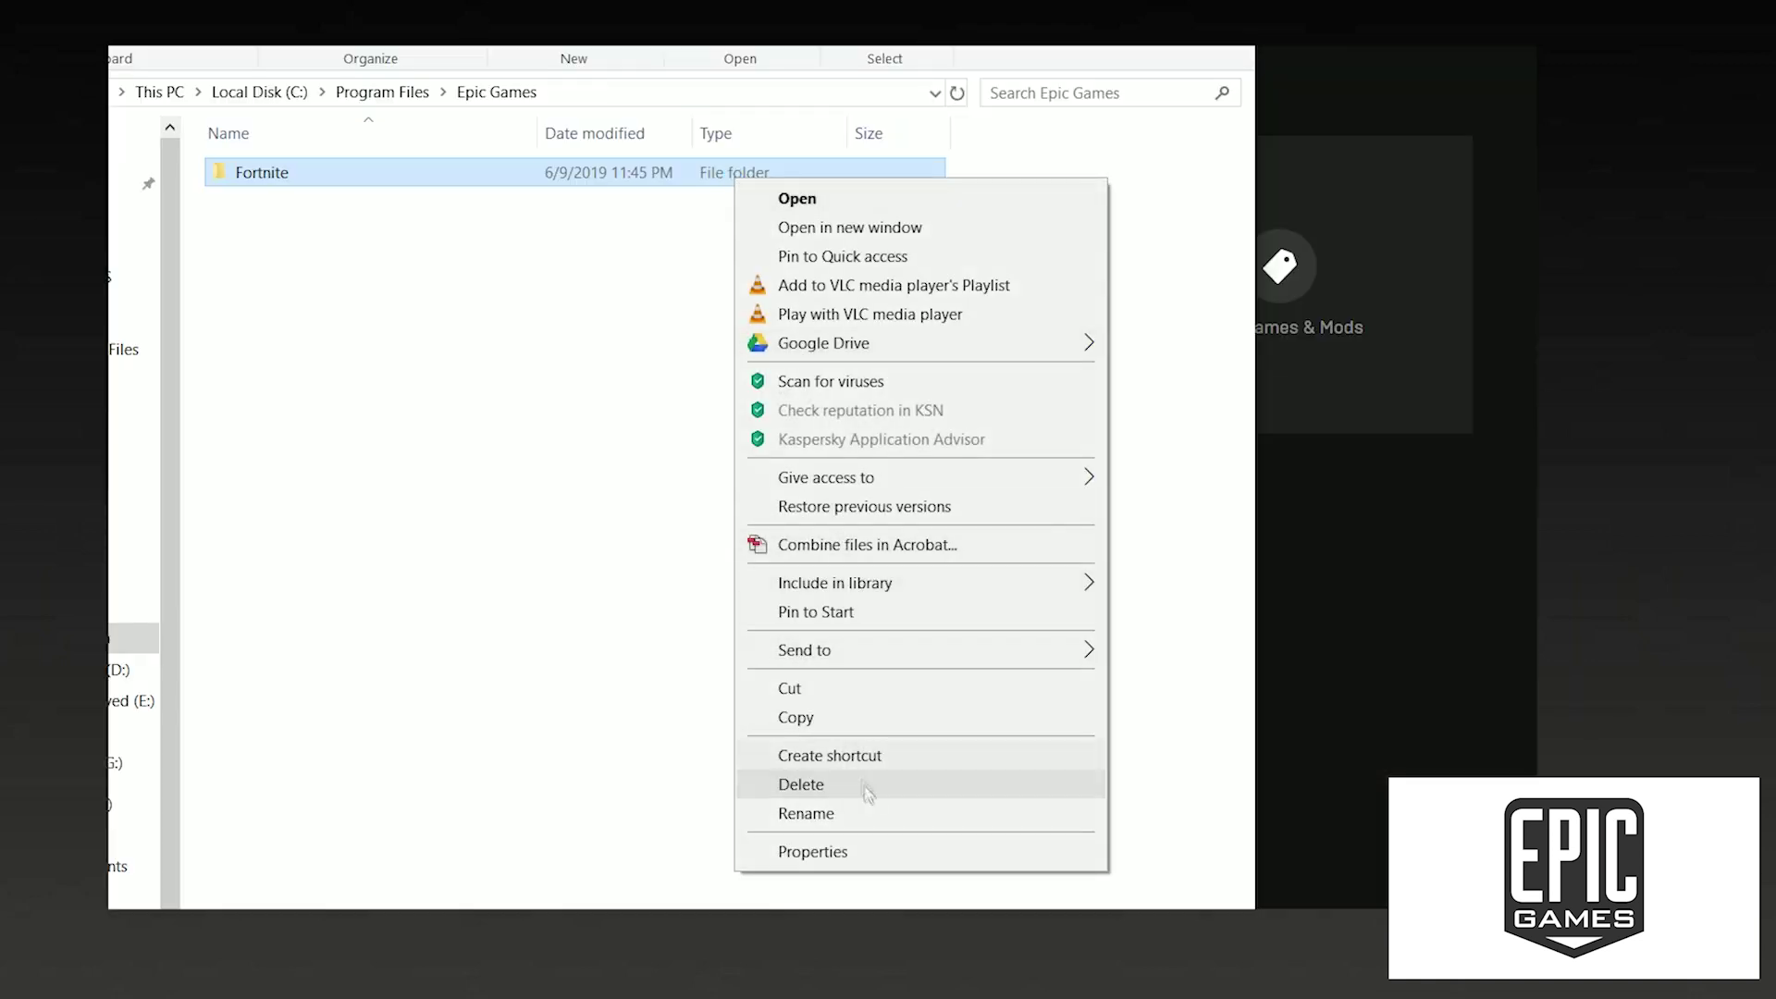
left_click(870, 783)
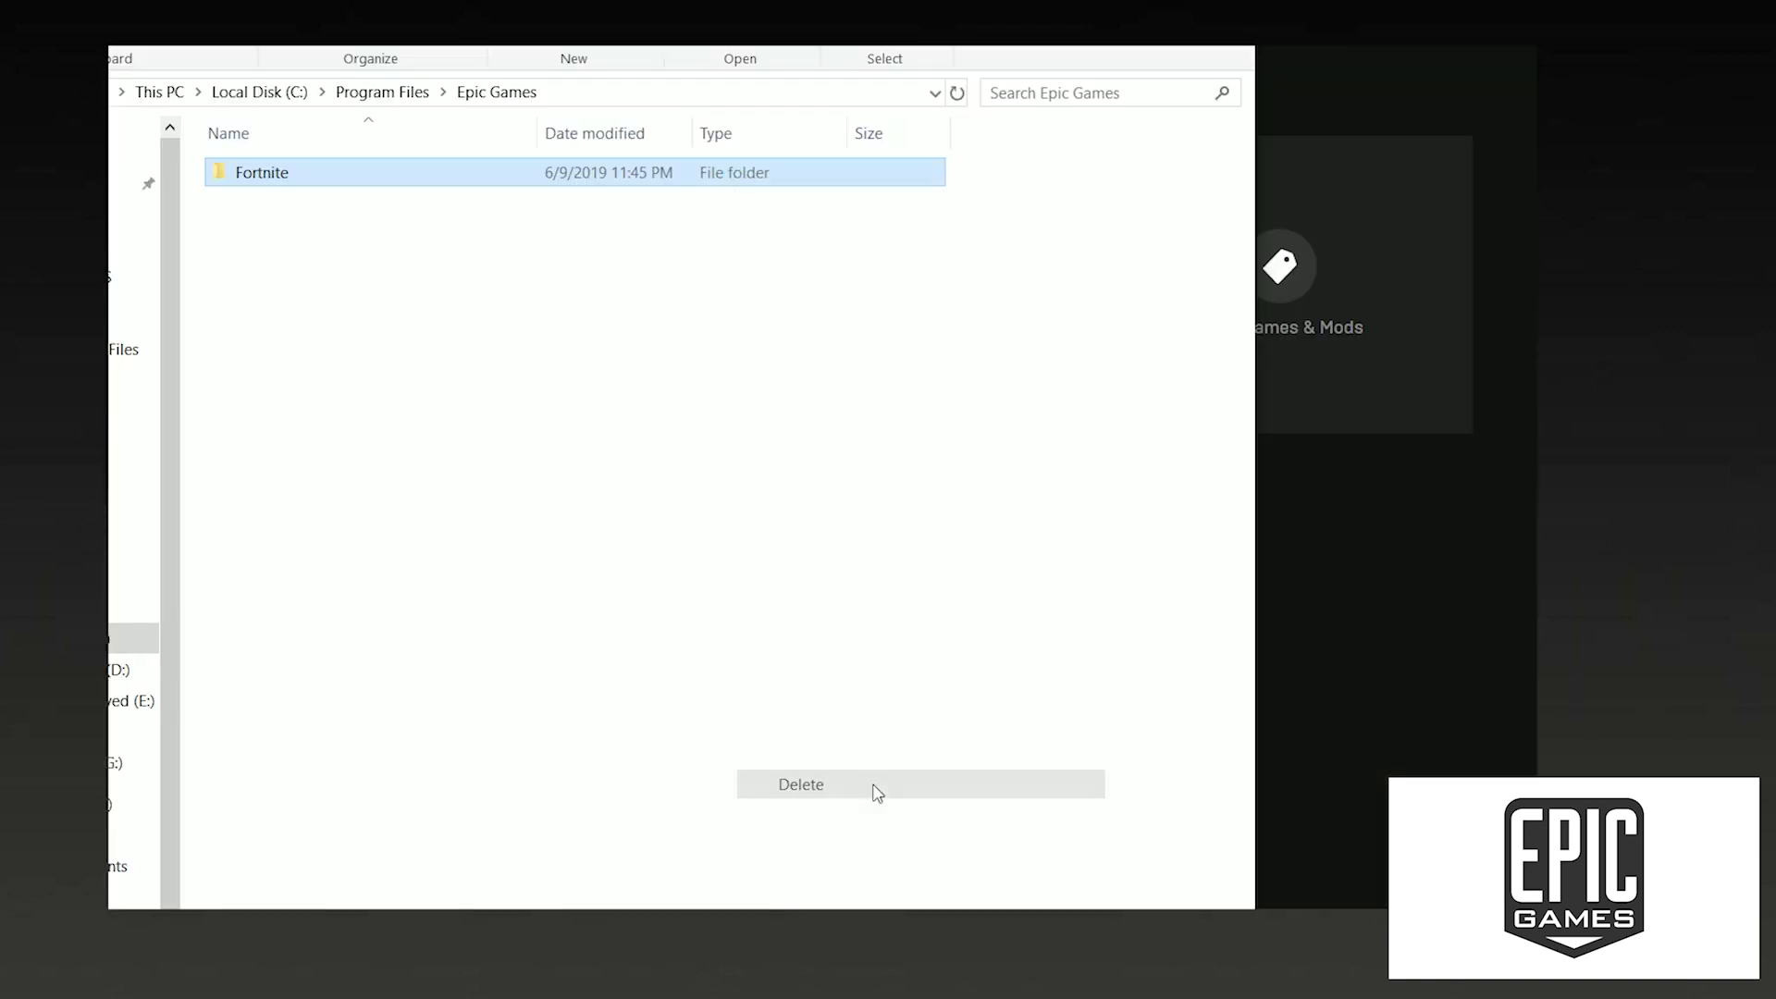
Confirm deleting the original Fortnite folder and uninstall Fortnite in the Epic launcher.
left_click(1309, 433)
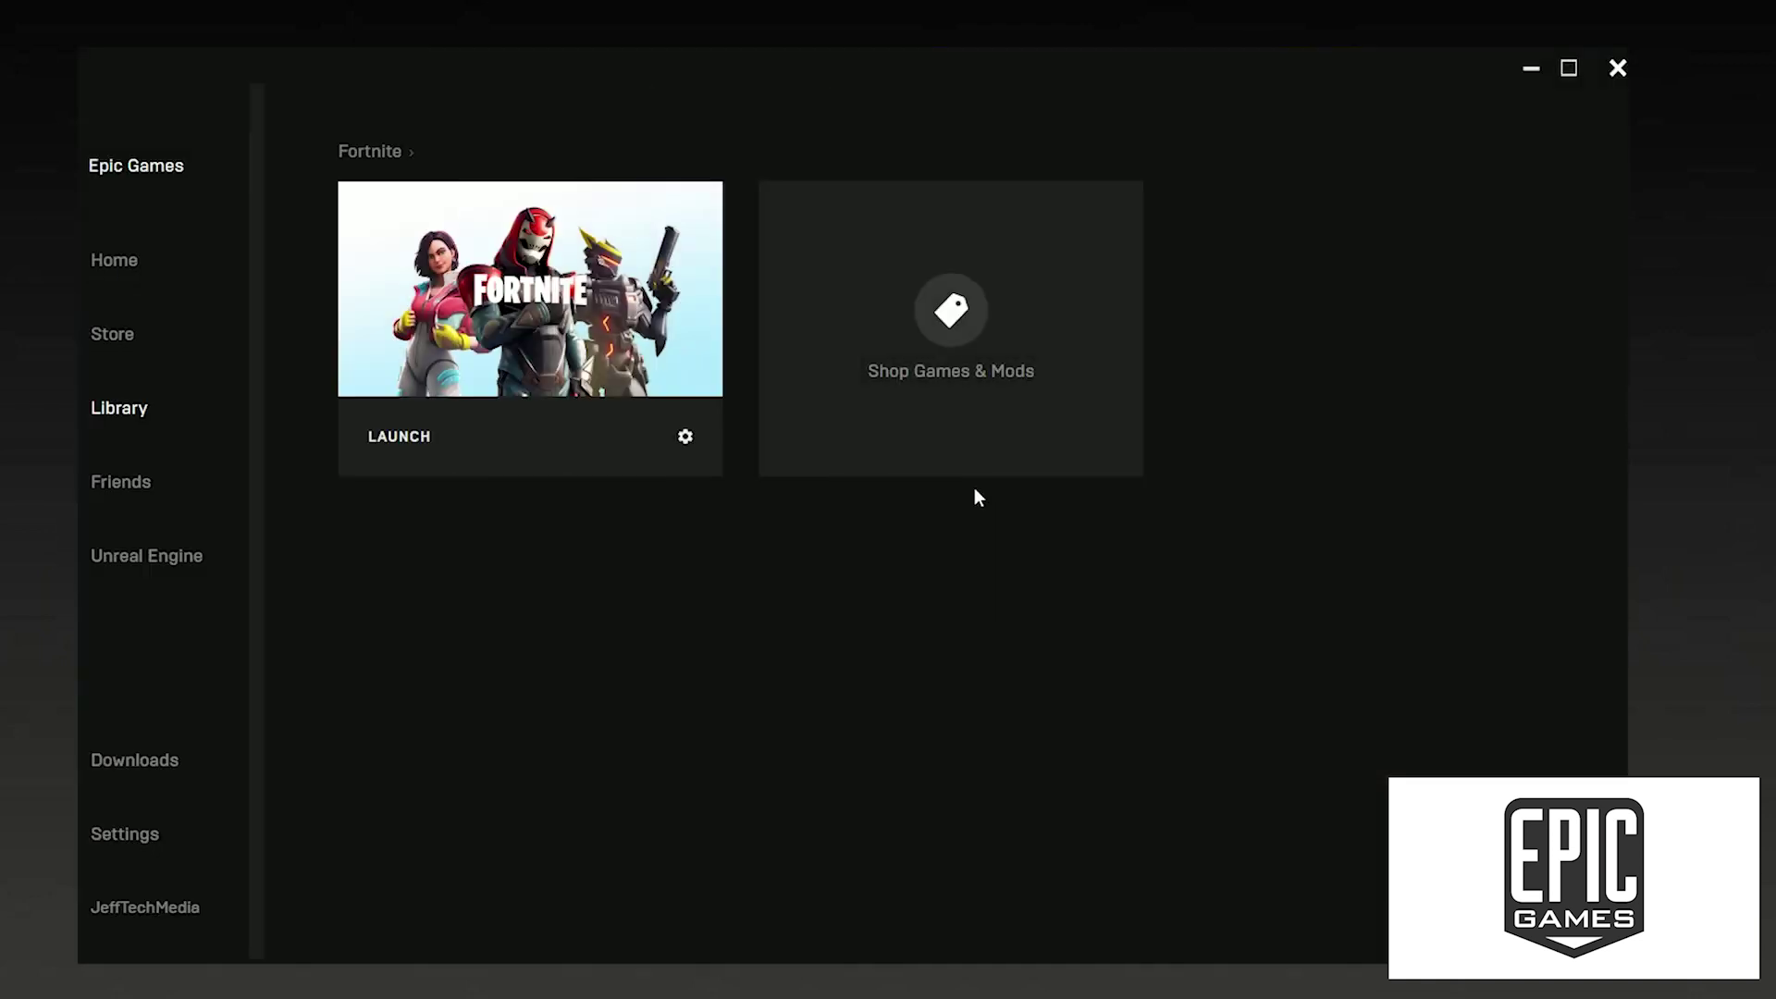
left_click(684, 436)
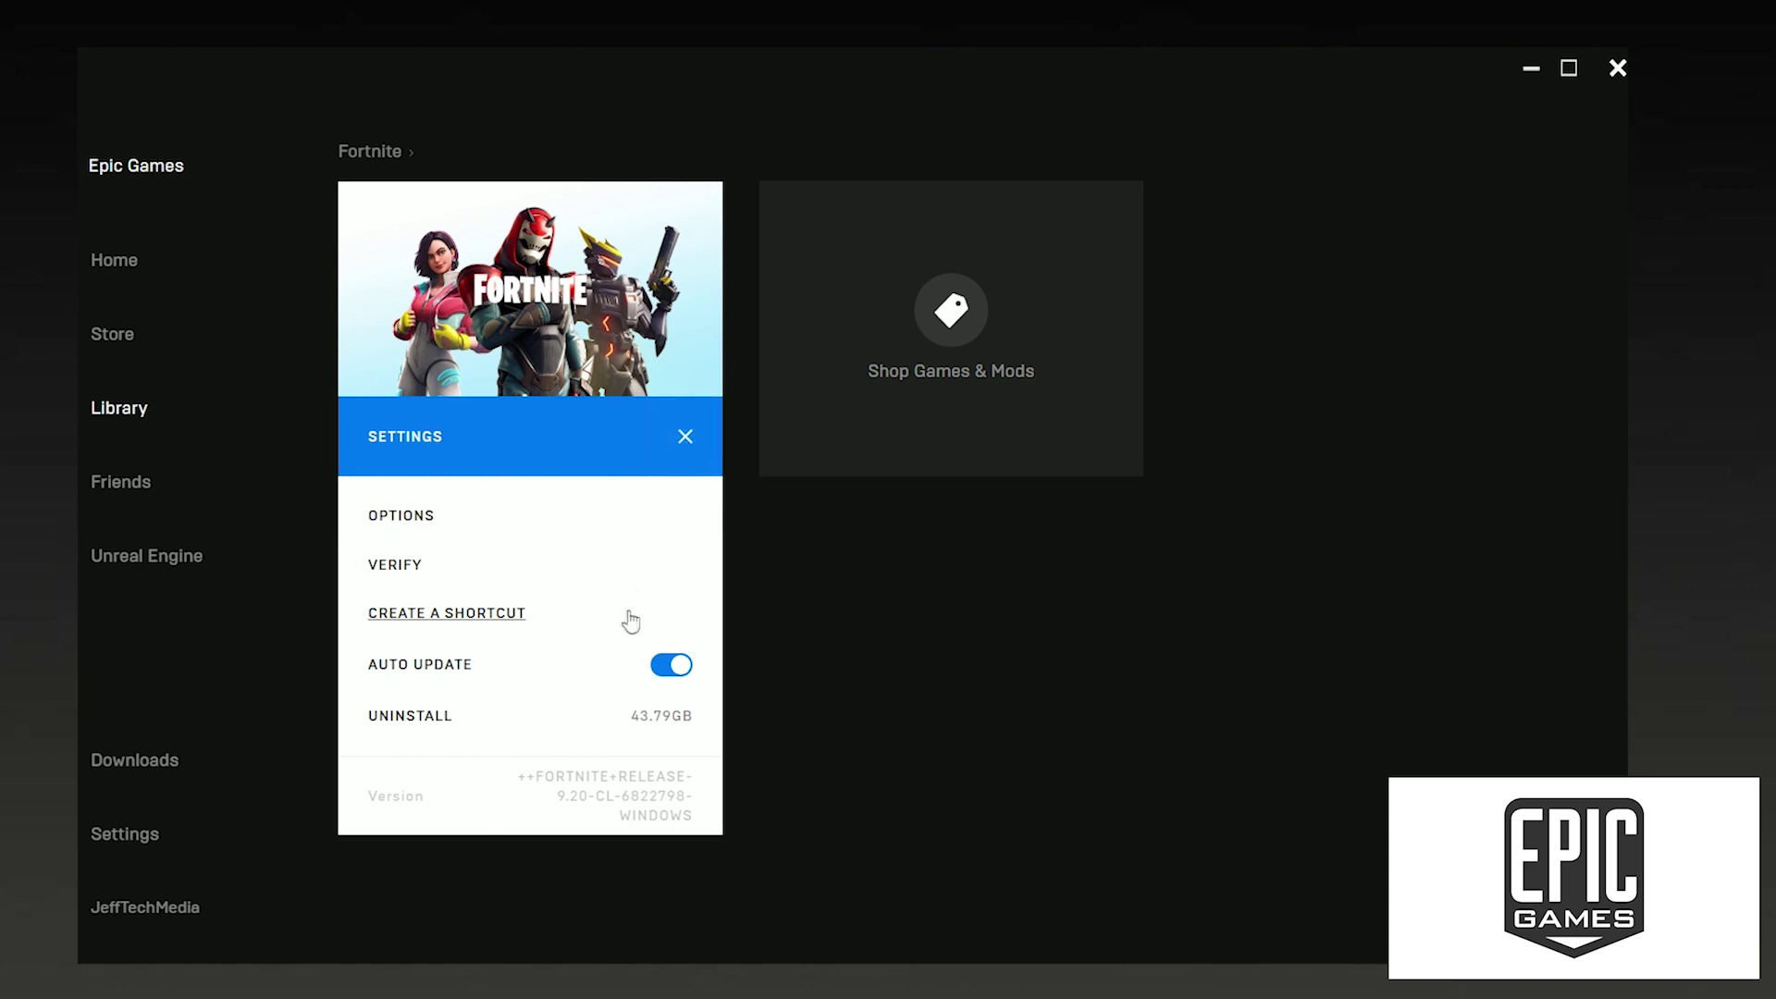
left_click(410, 716)
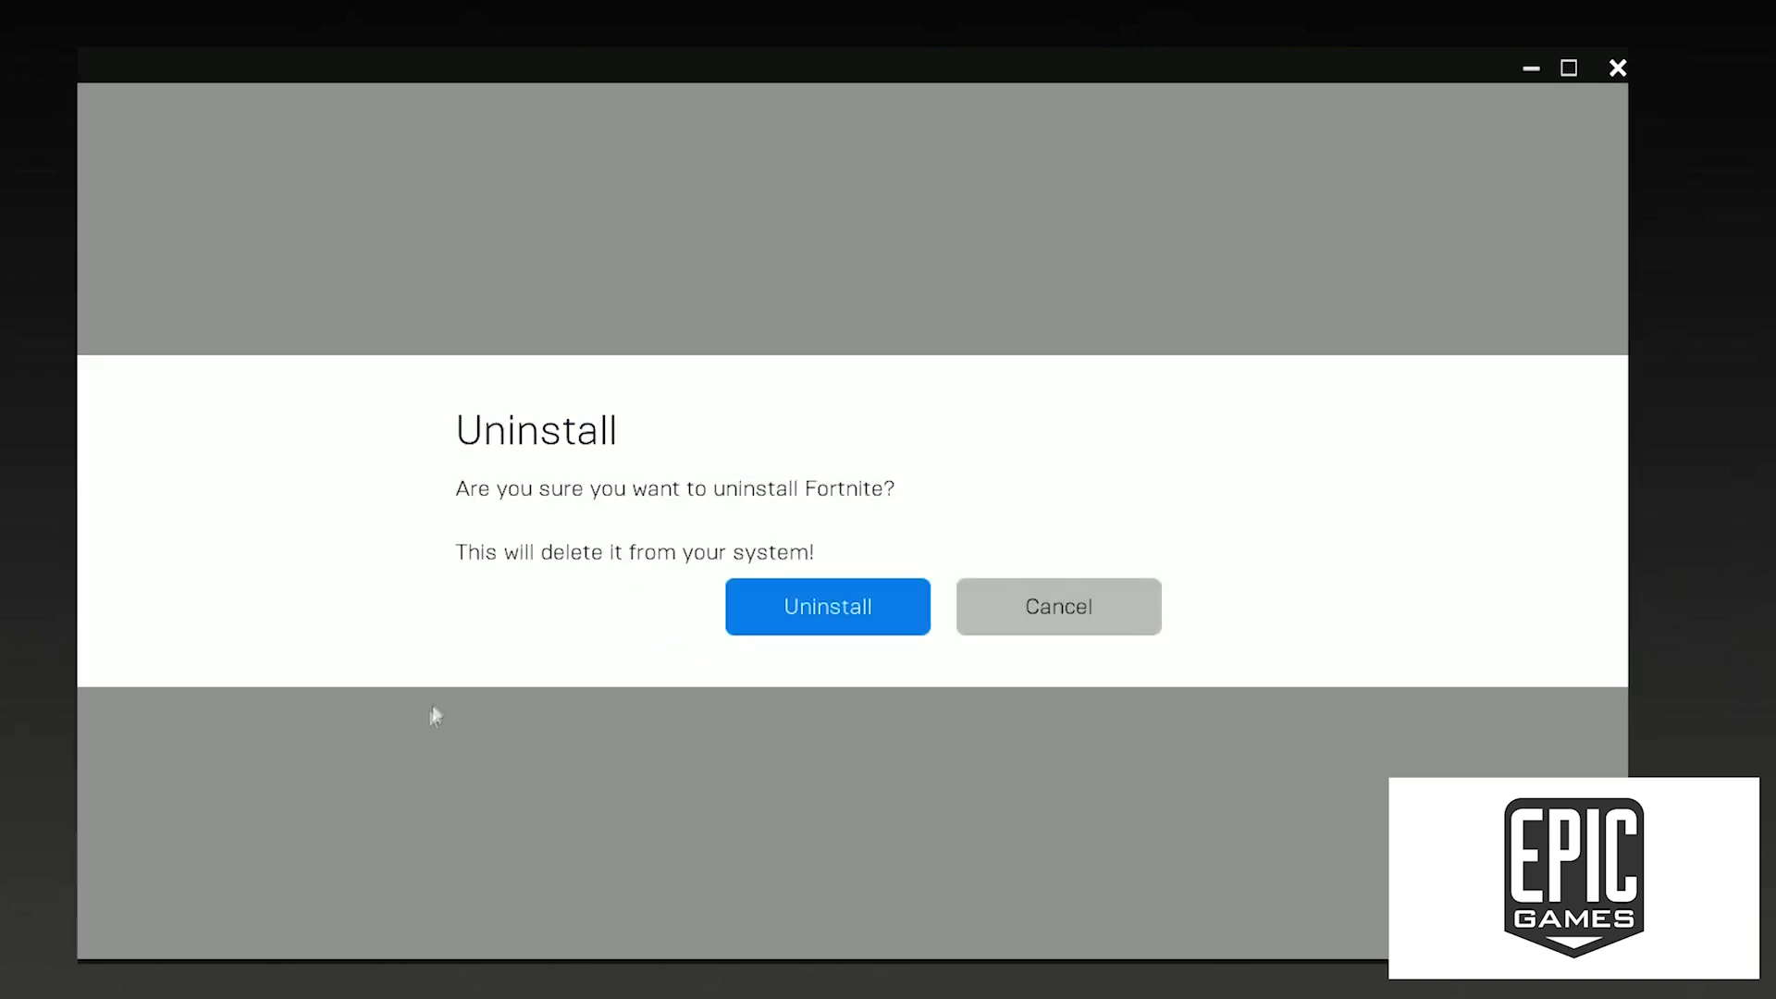
left_click(765, 606)
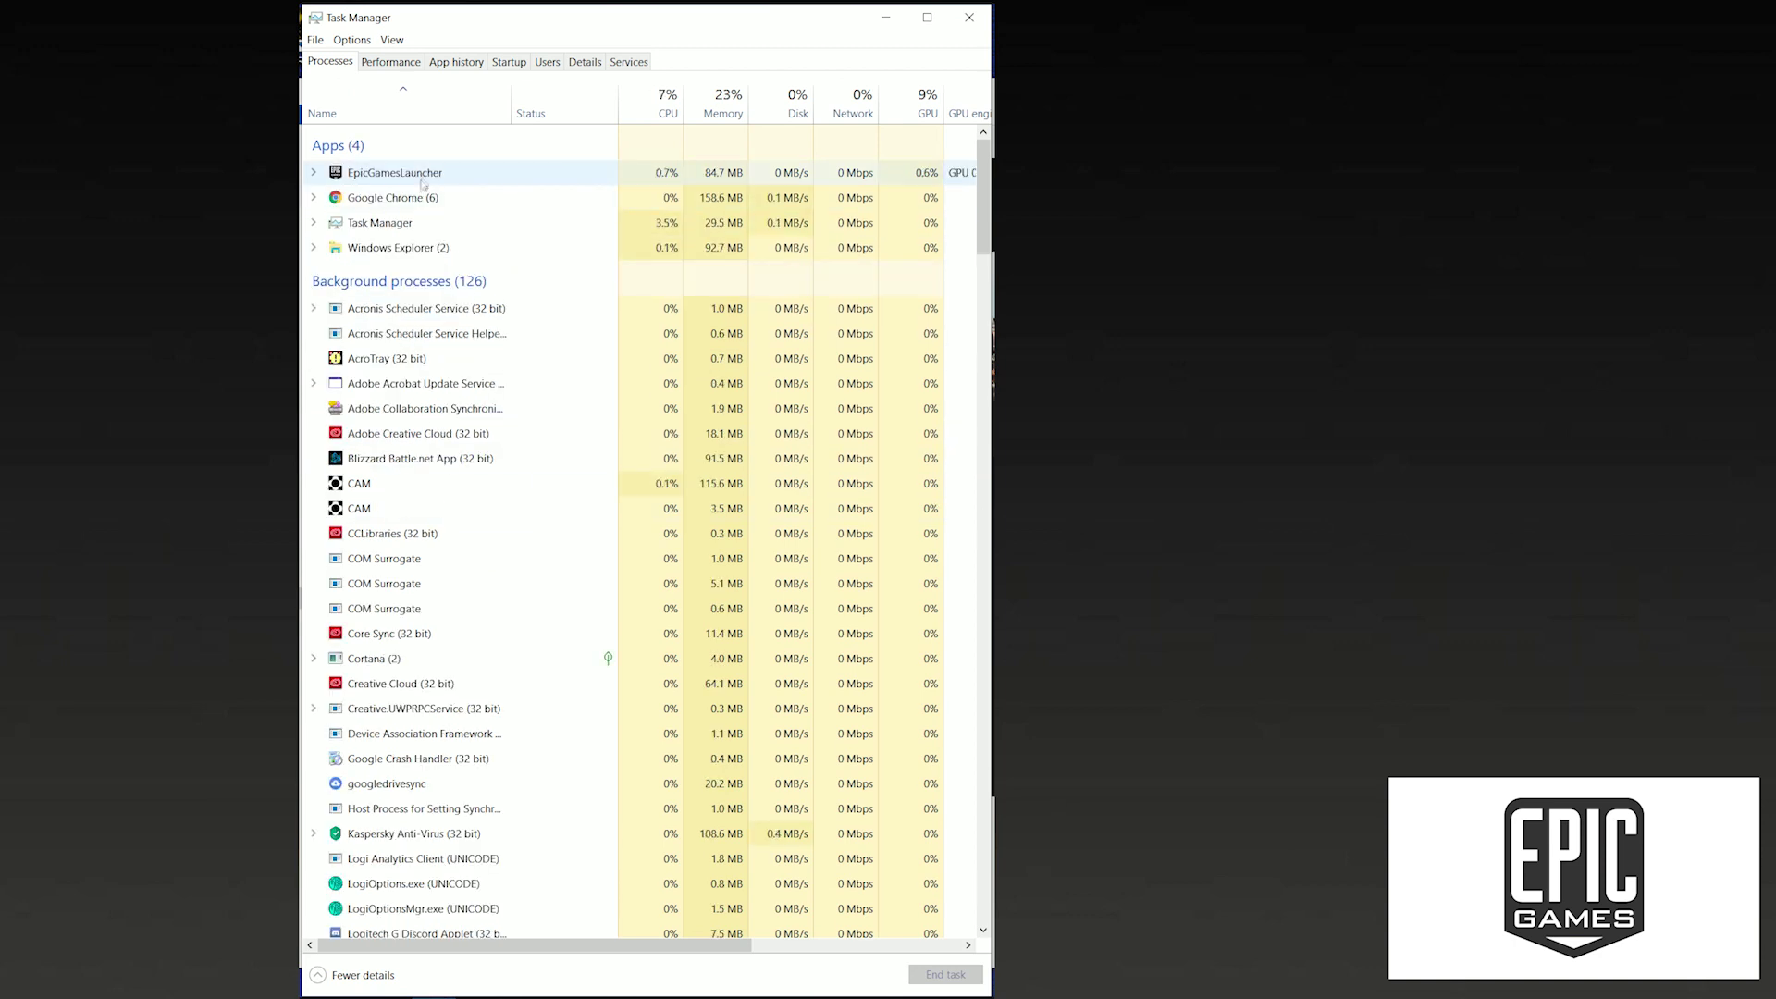
End the EpicGamesLauncher process in Task Manager and return to the reopened launcher's Library.
left_click(428, 182)
left_click(946, 974)
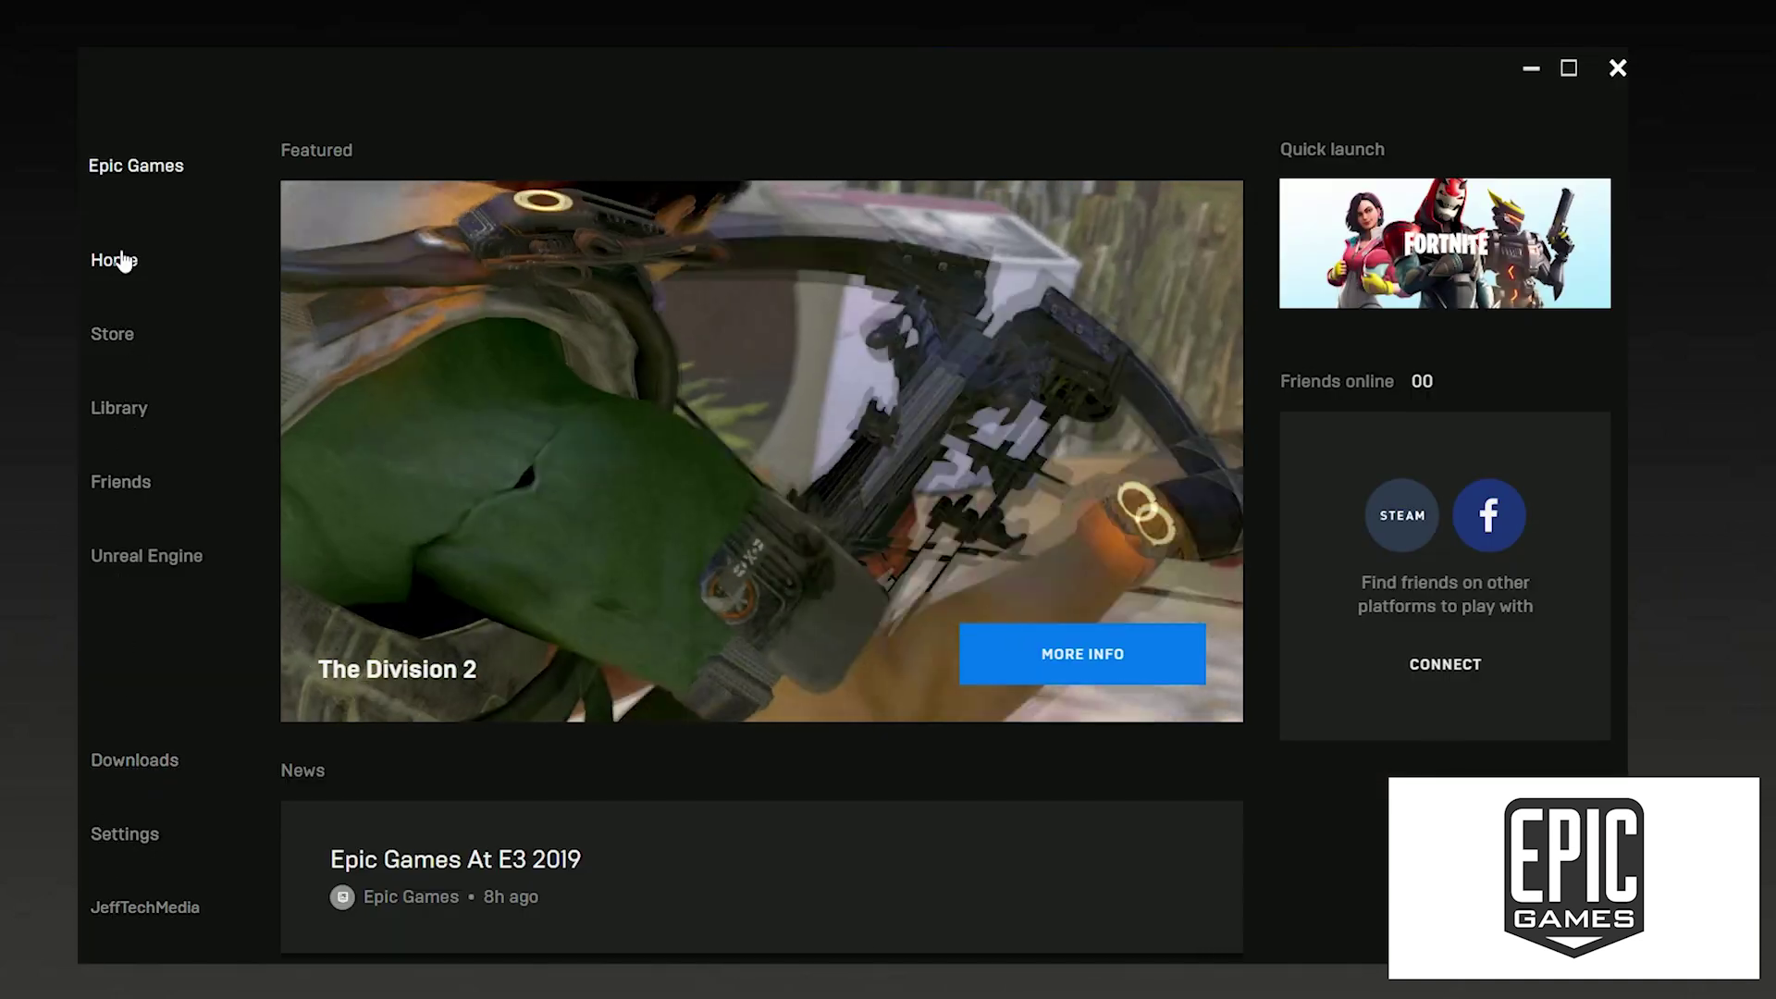
left_click(139, 414)
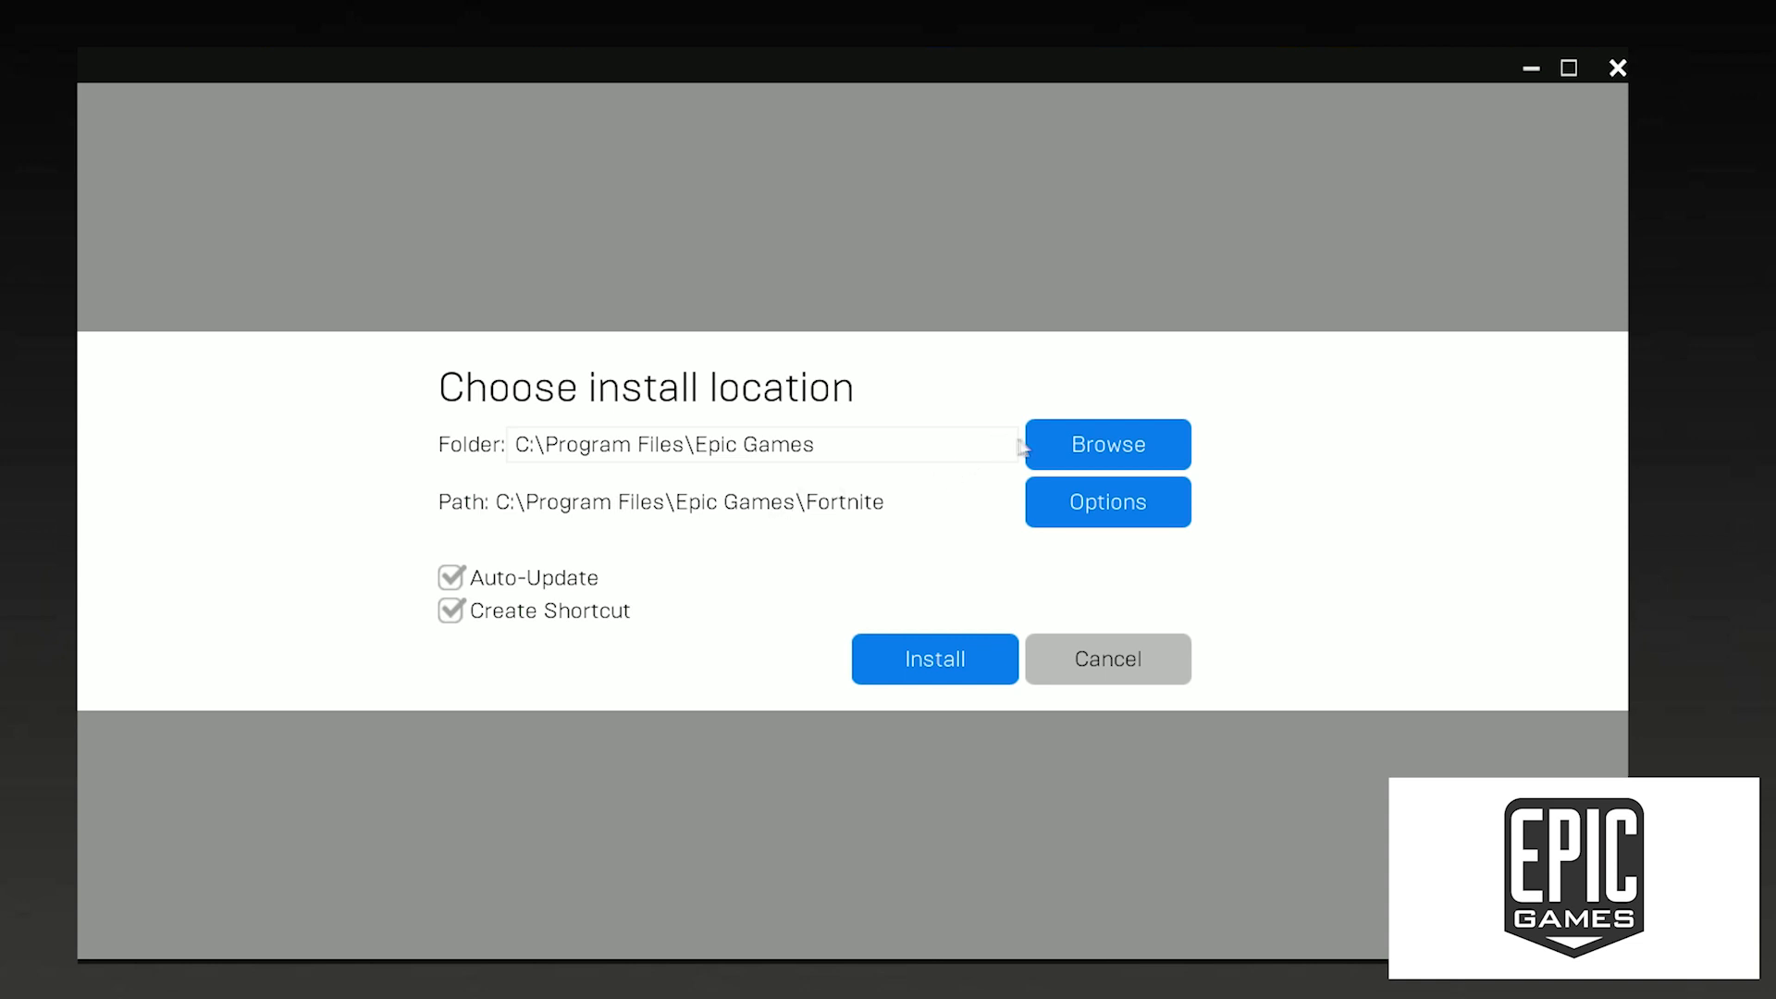
Browse to Games (F:) and open the Epic folder as Fortnite's install location.
left_click(1069, 448)
left_click(139, 564)
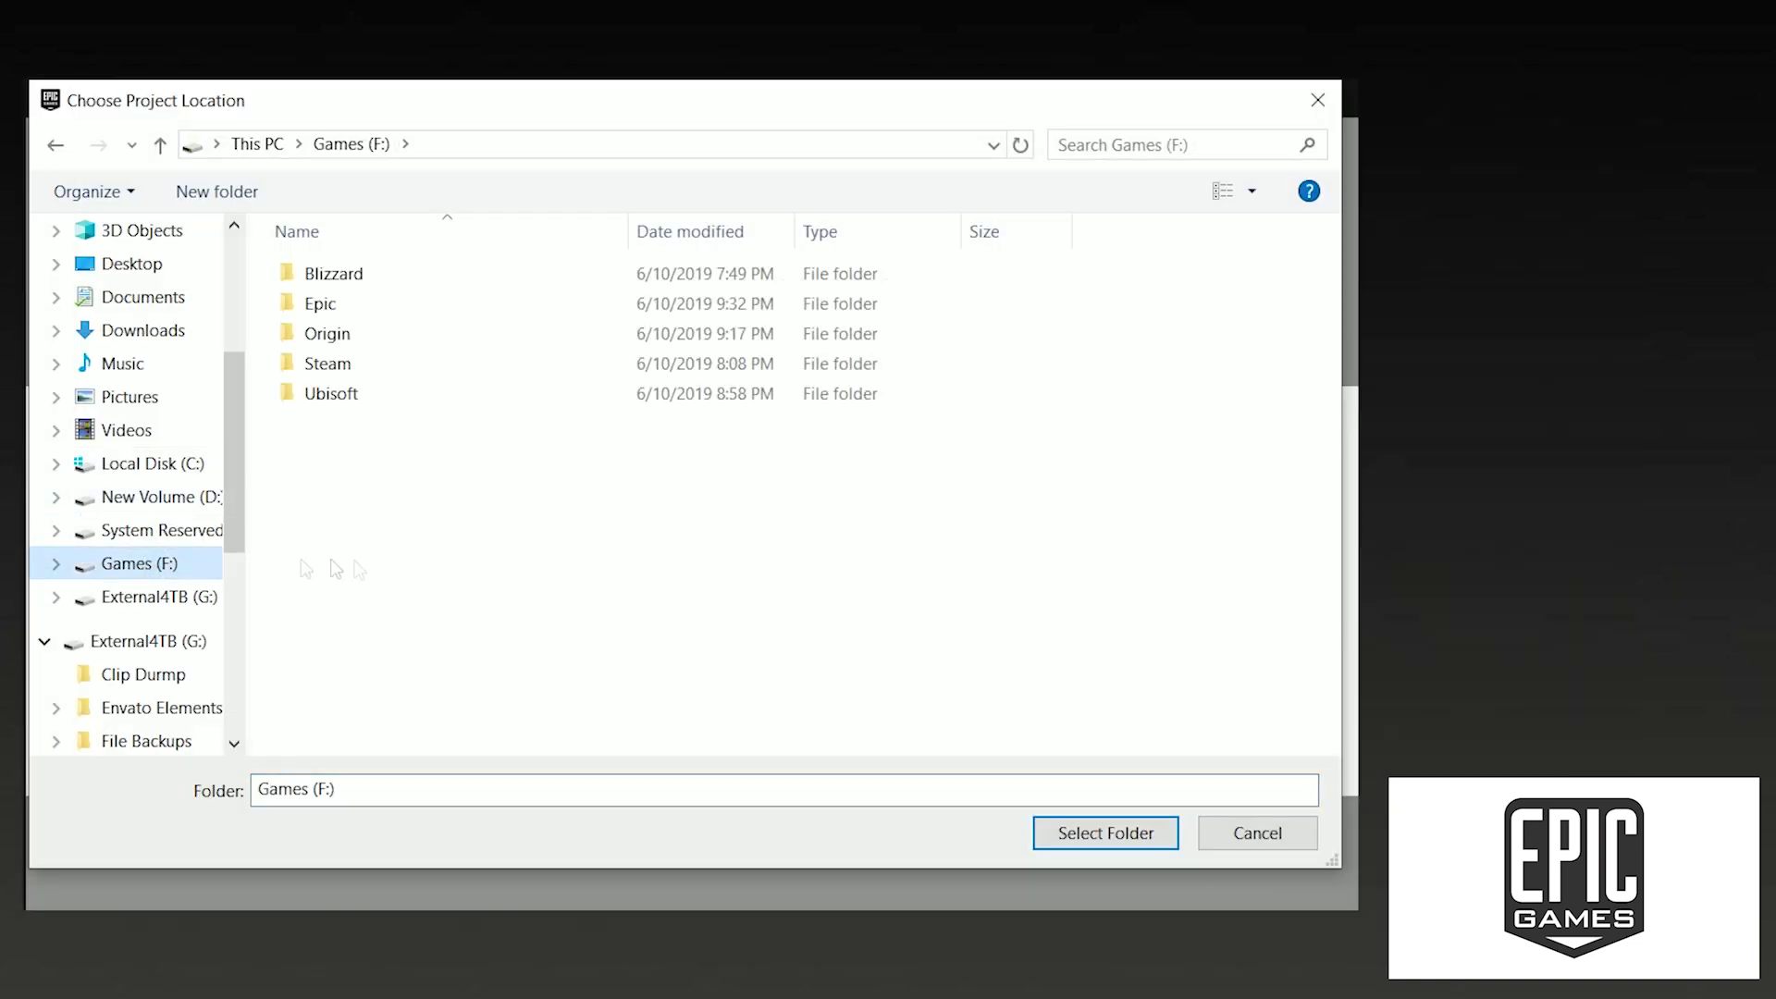
left_click(386, 310)
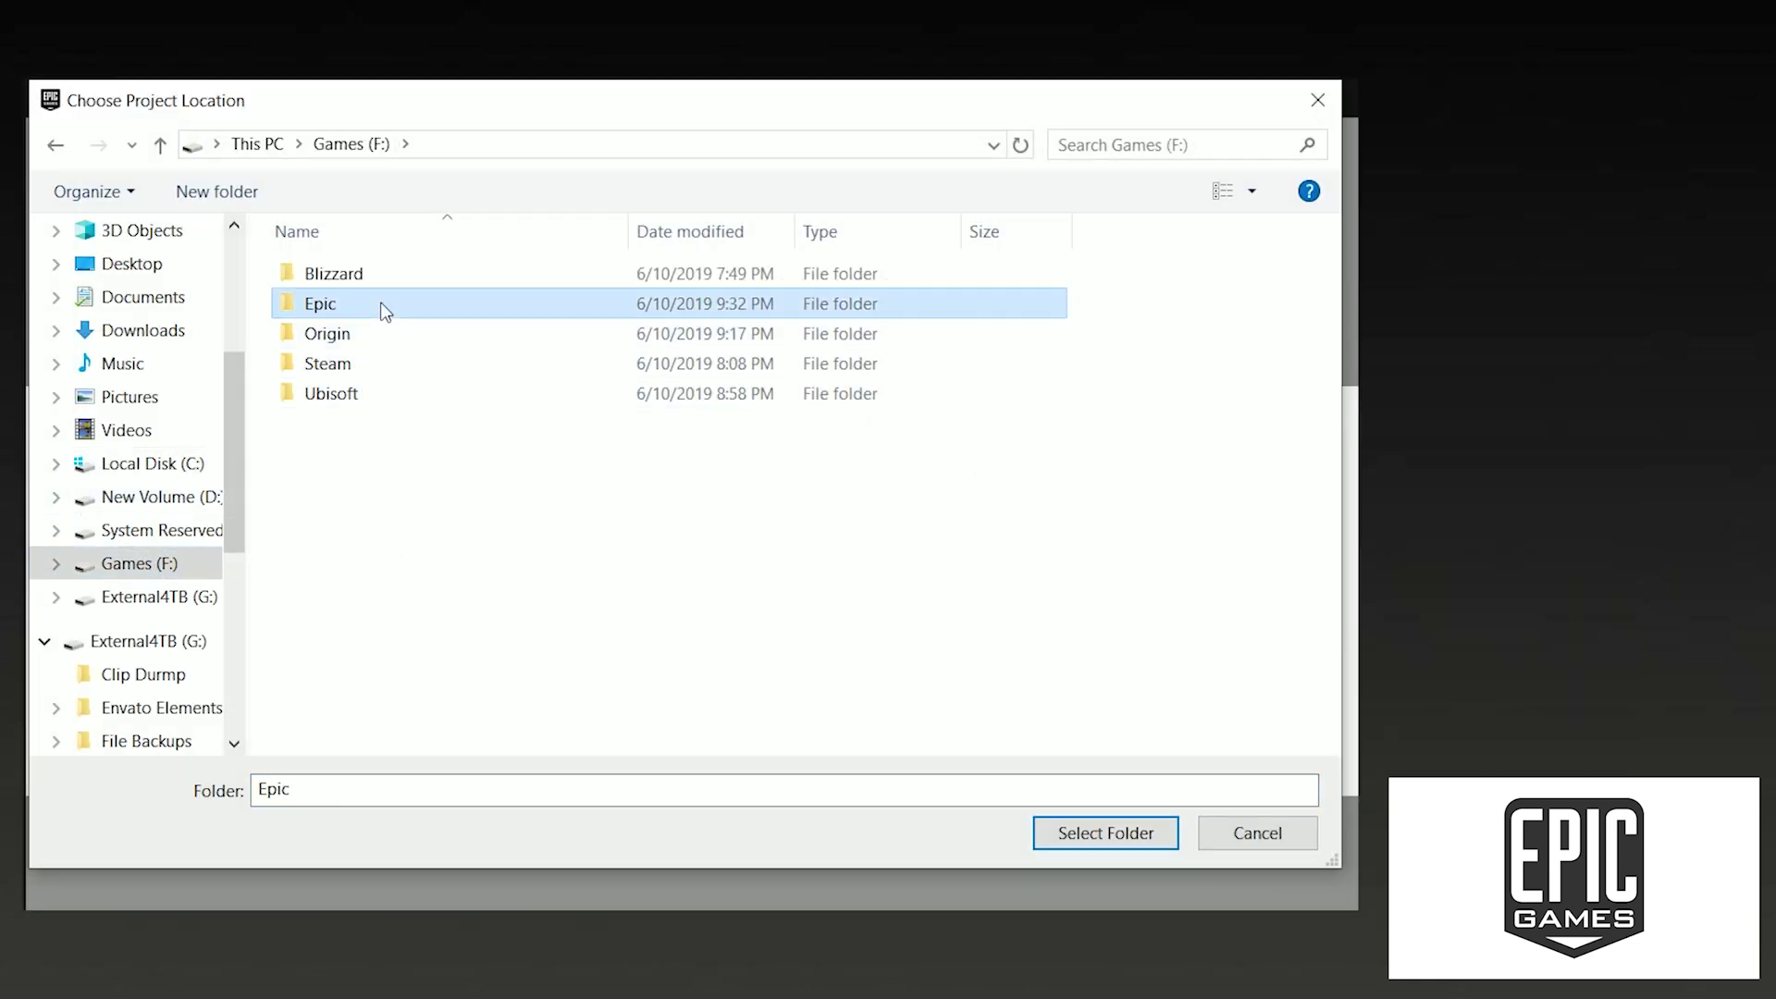
double_click(386, 310)
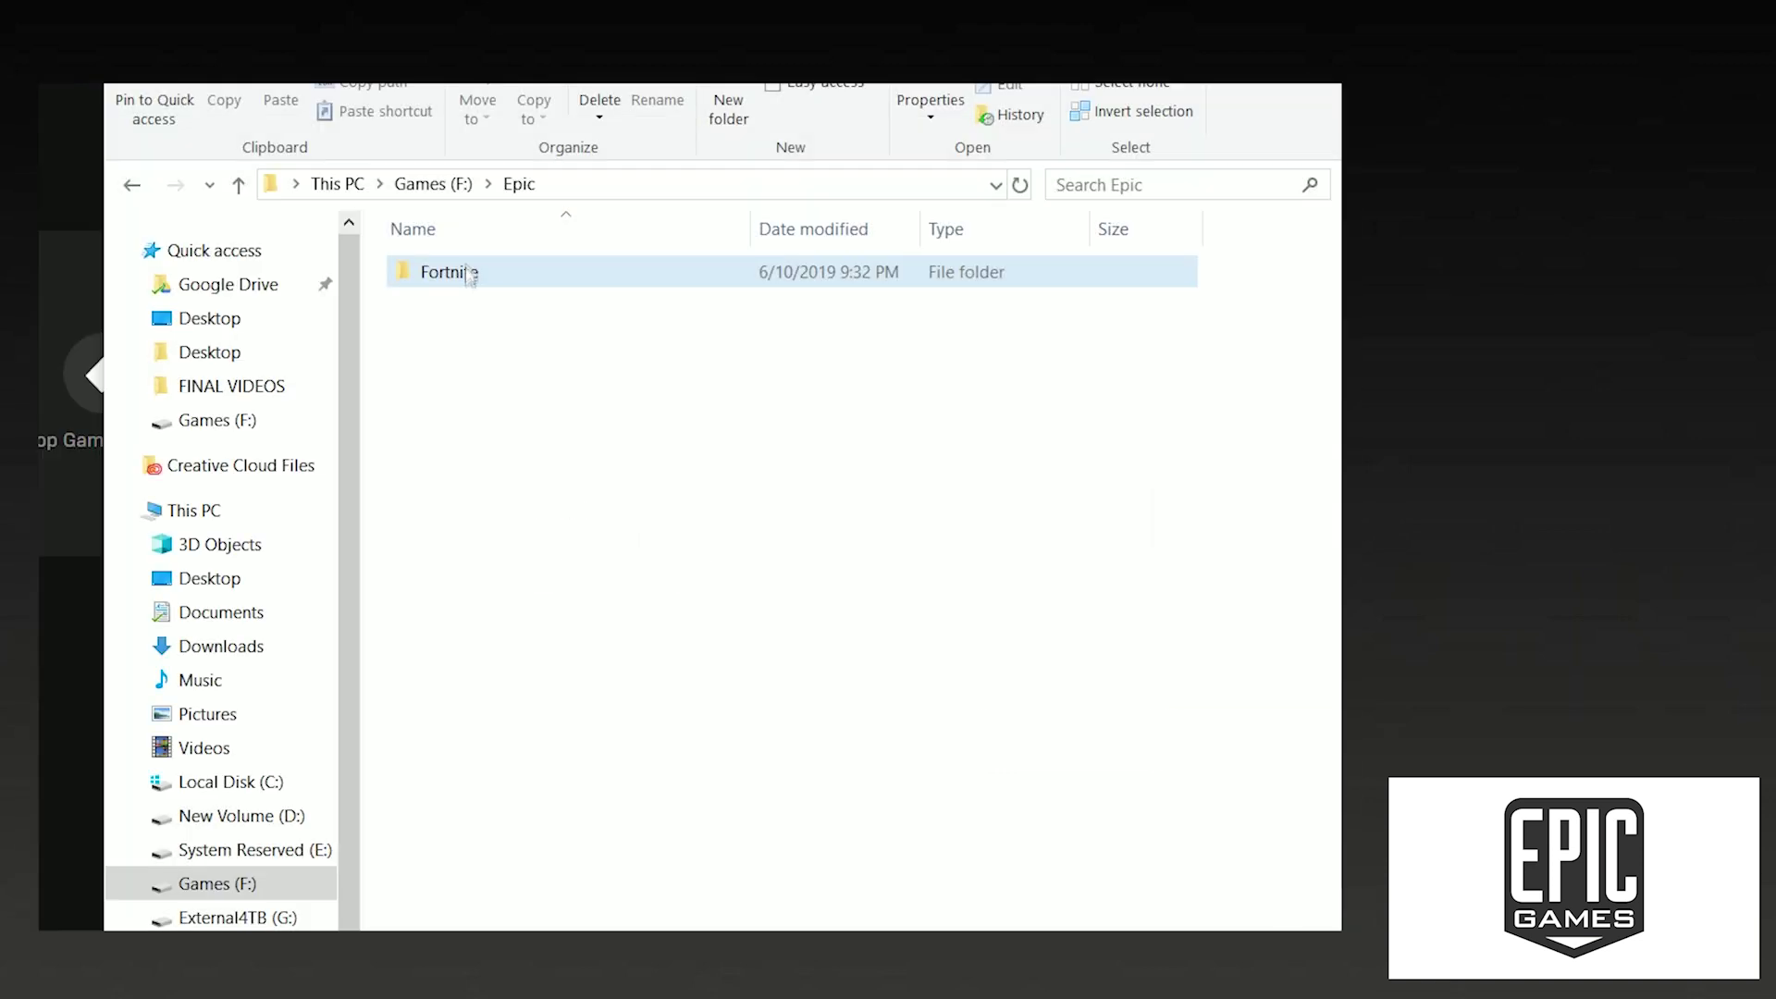
Move the Fortnite folder out of F:\Epic up to the root of Games (F:).
left_click(475, 274)
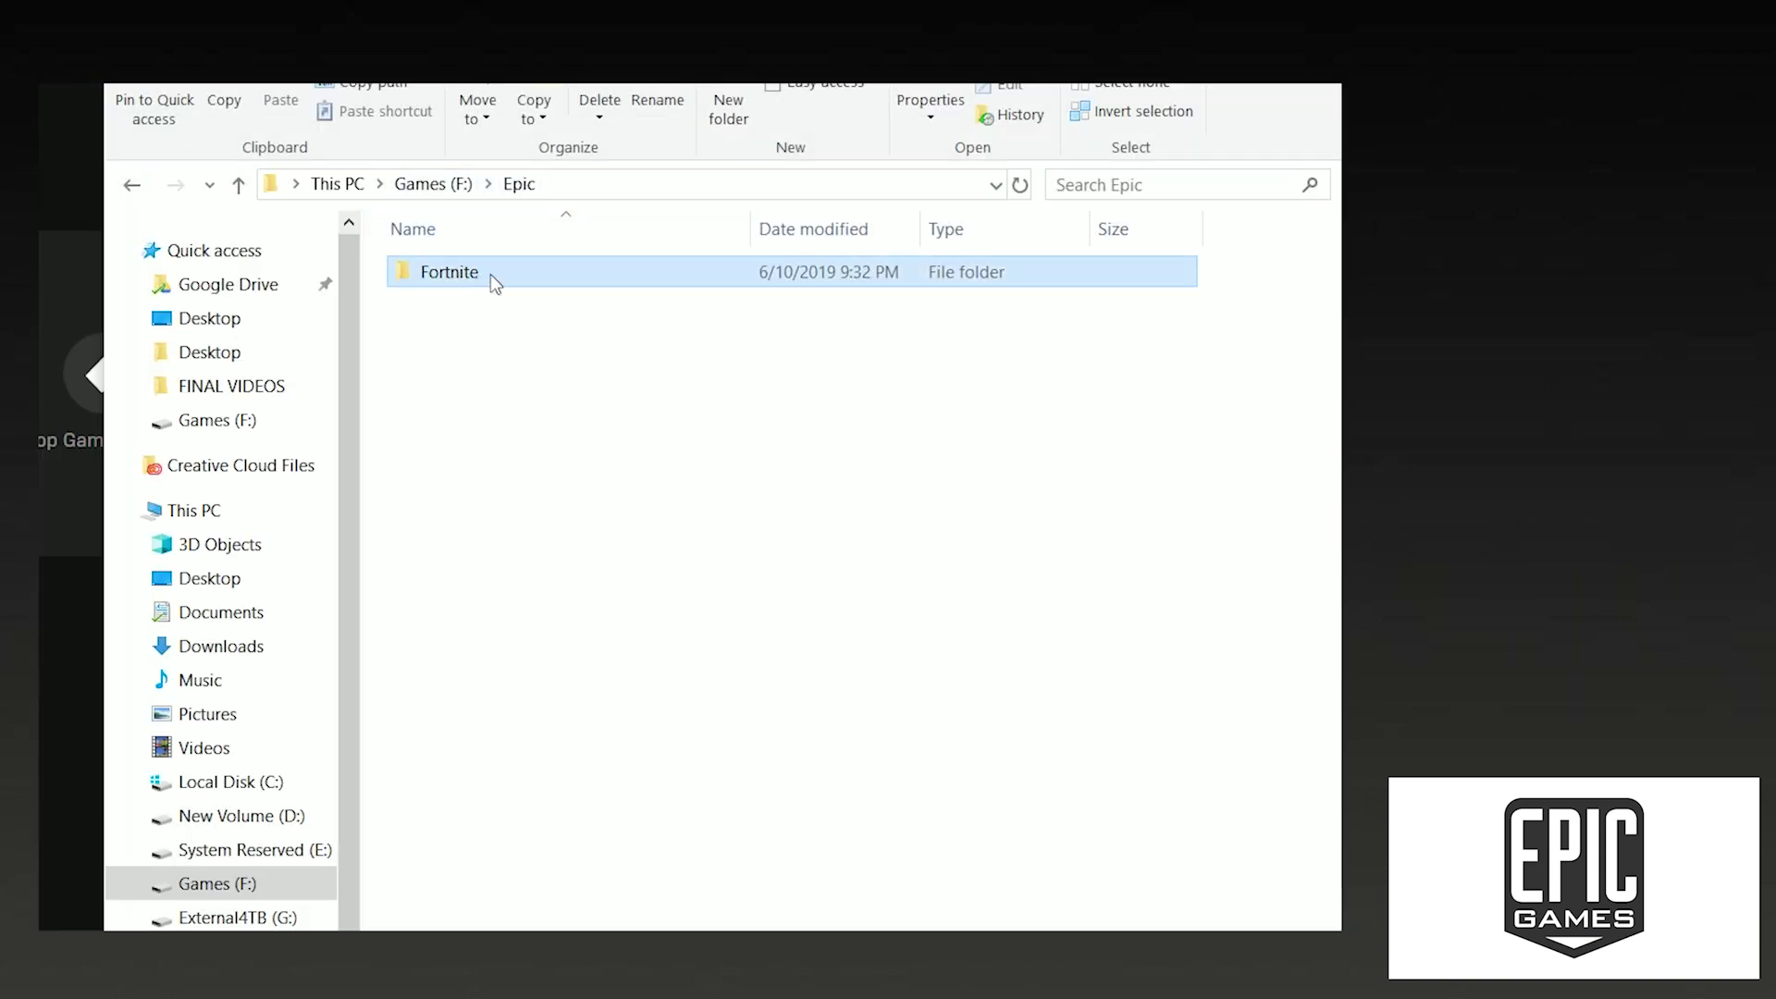
left_click_drag(490, 274, 435, 184)
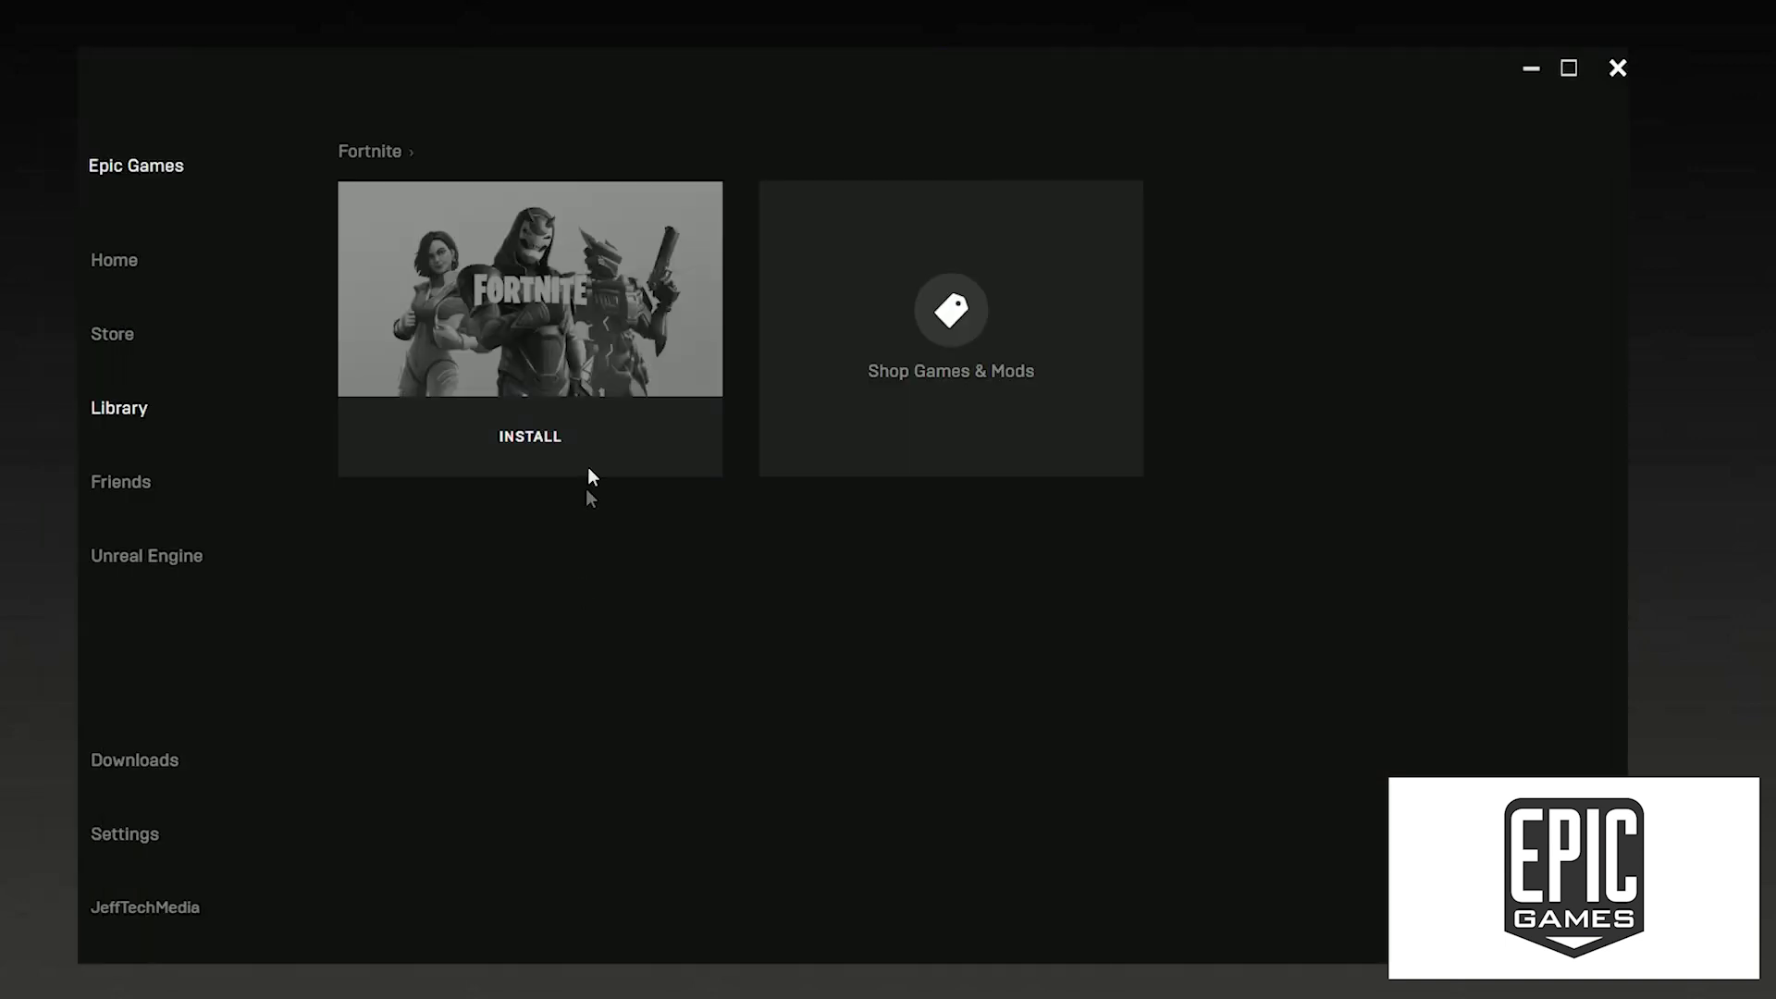
Install Fortnite with F:\Epic selected as its install folder.
left_click(591, 438)
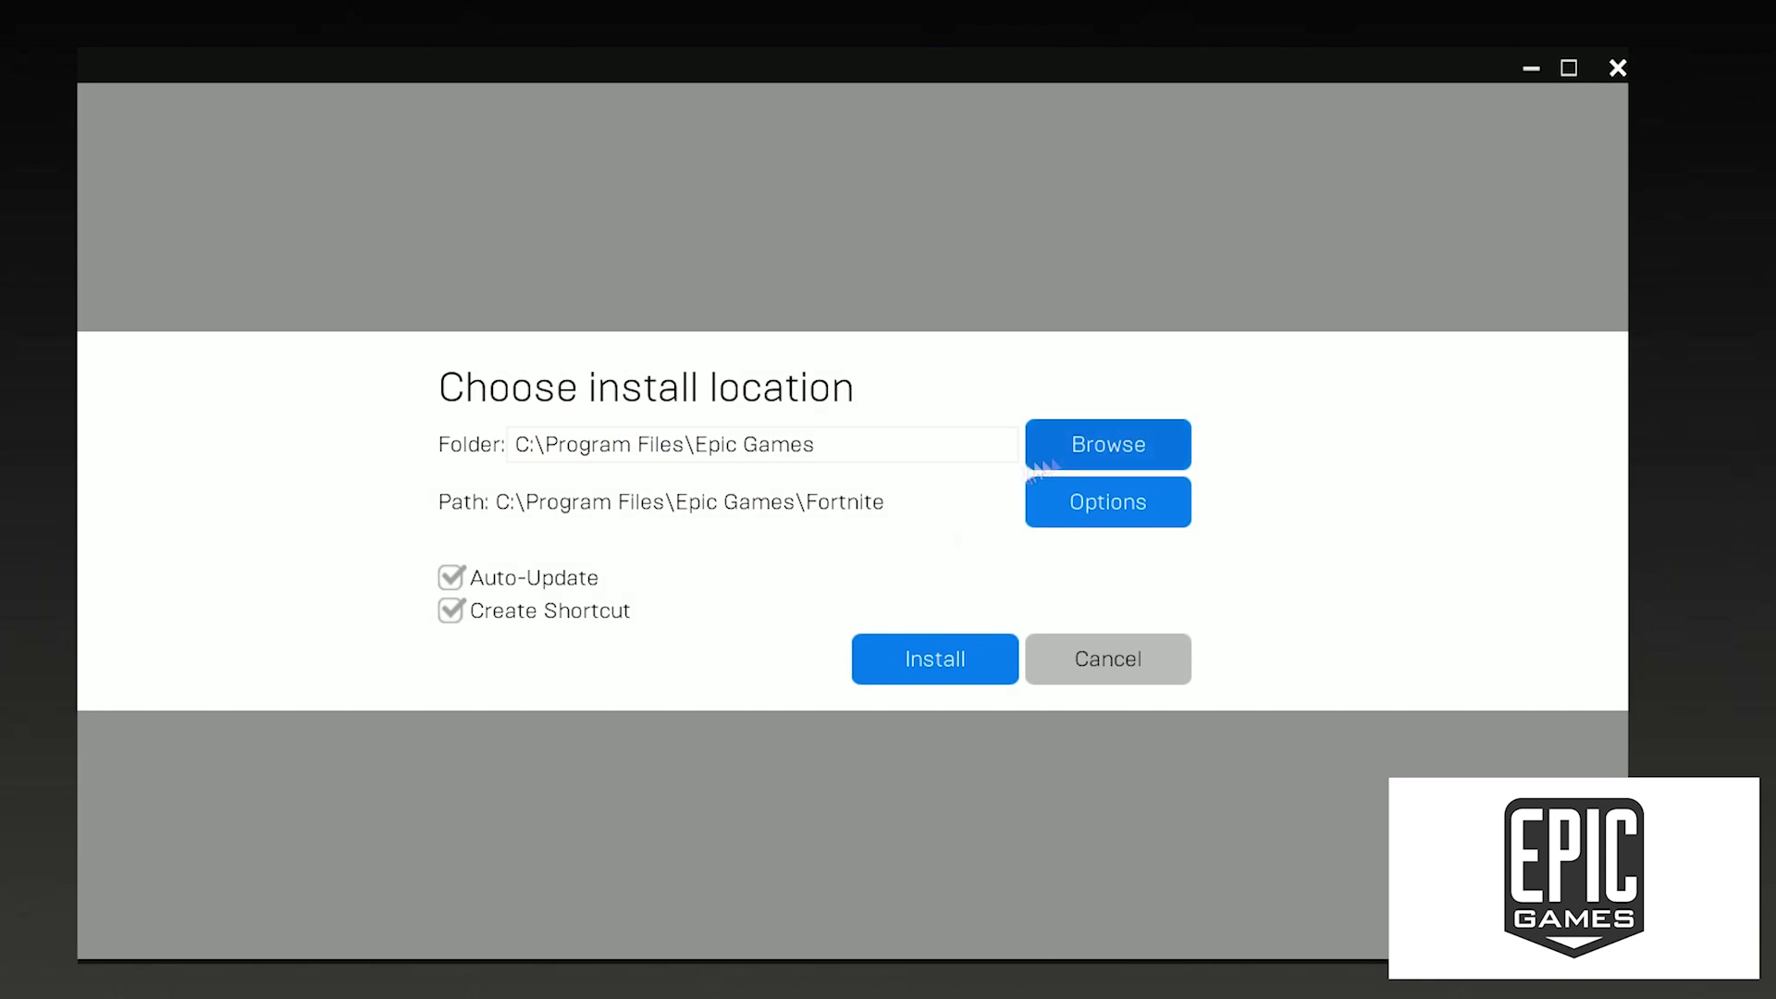
left_click(1041, 463)
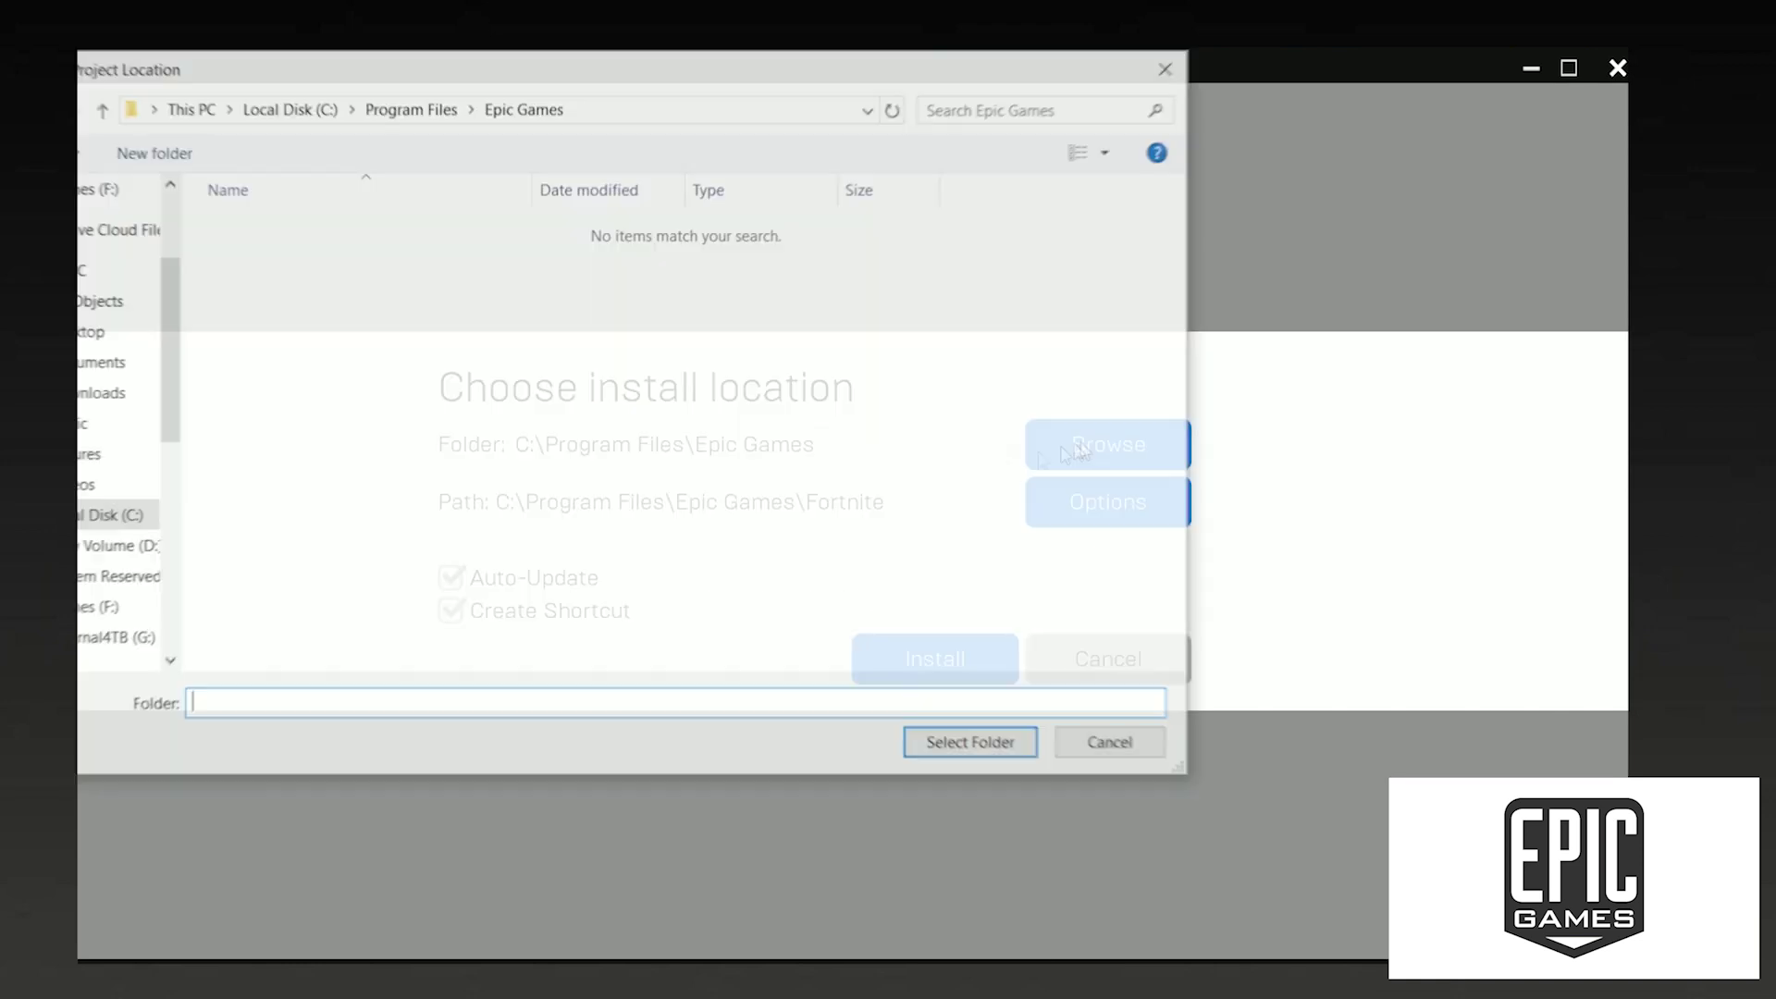
left_click(176, 577)
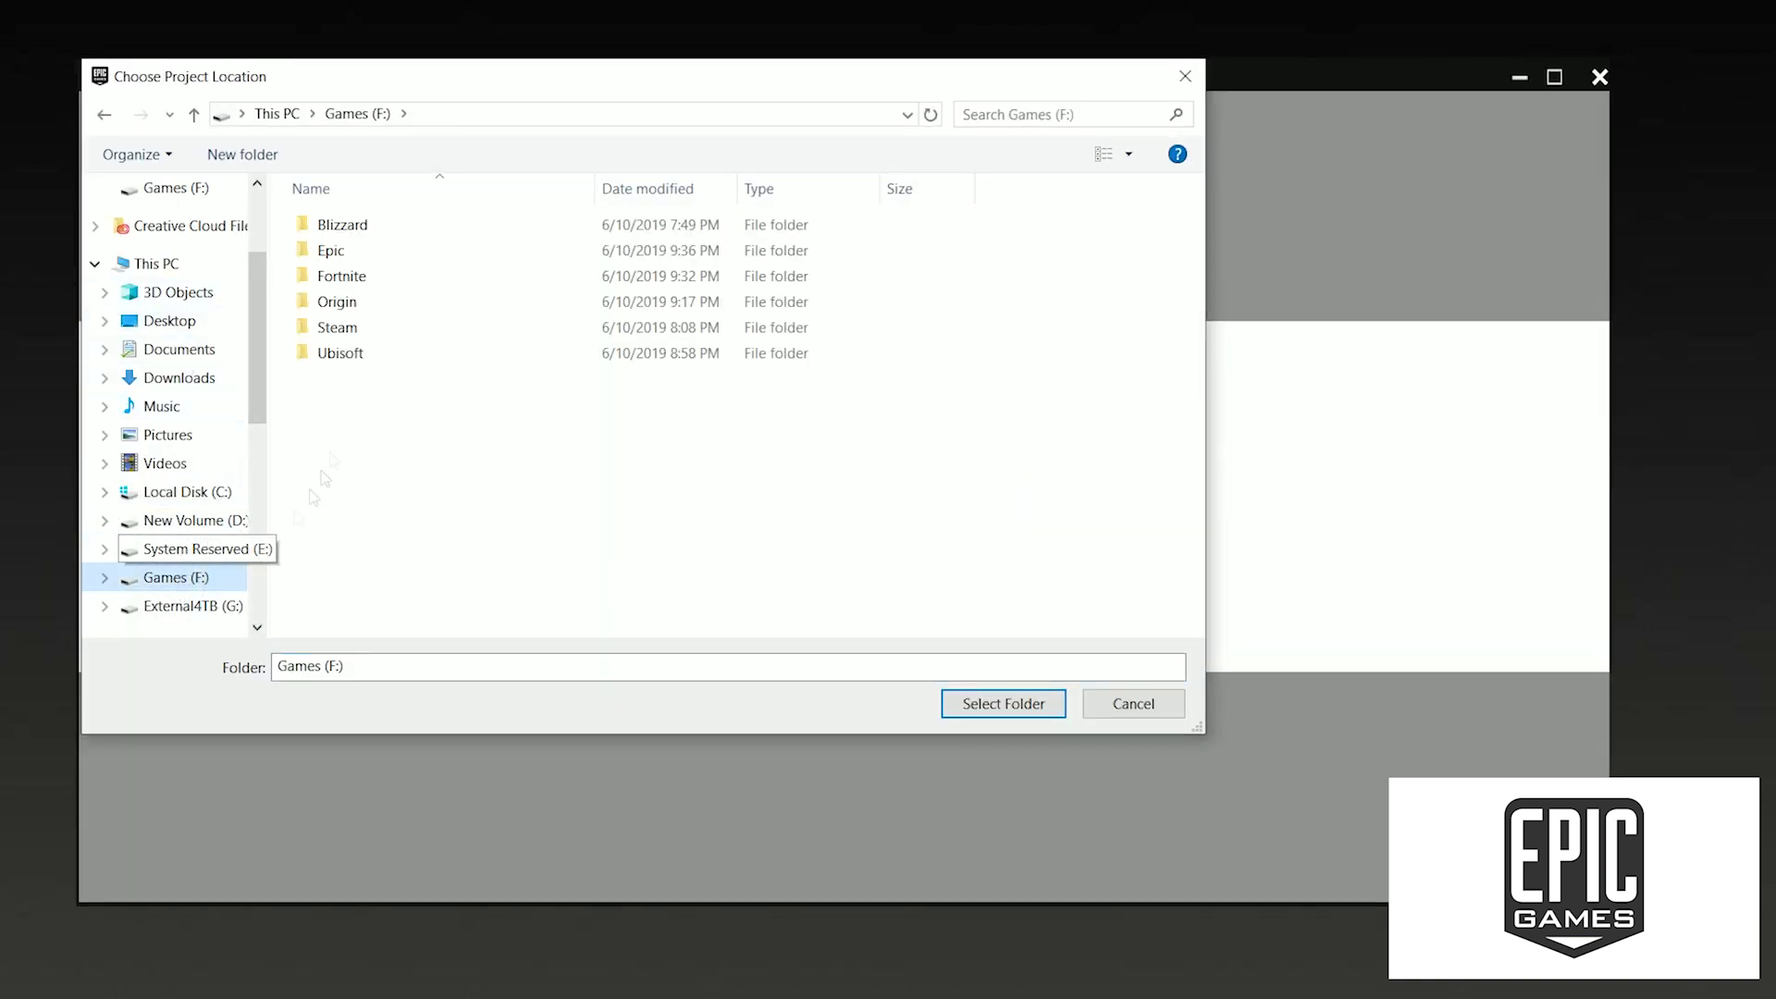
left_click(361, 260)
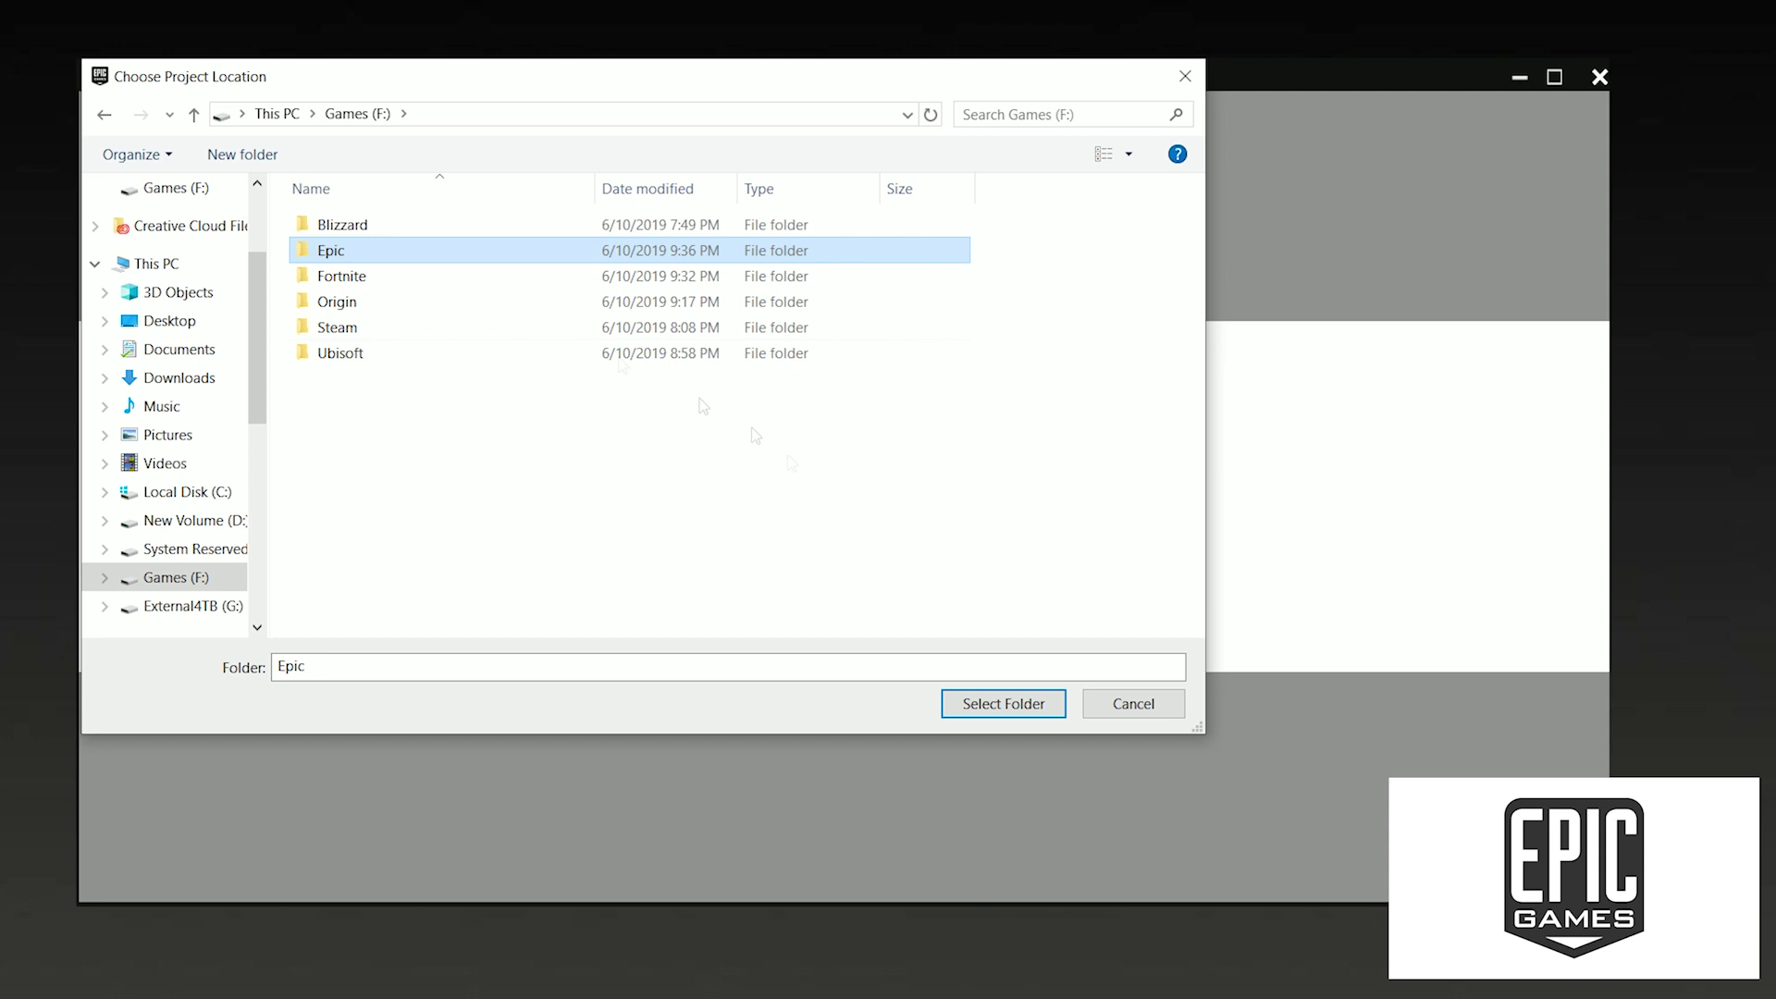
left_click(982, 703)
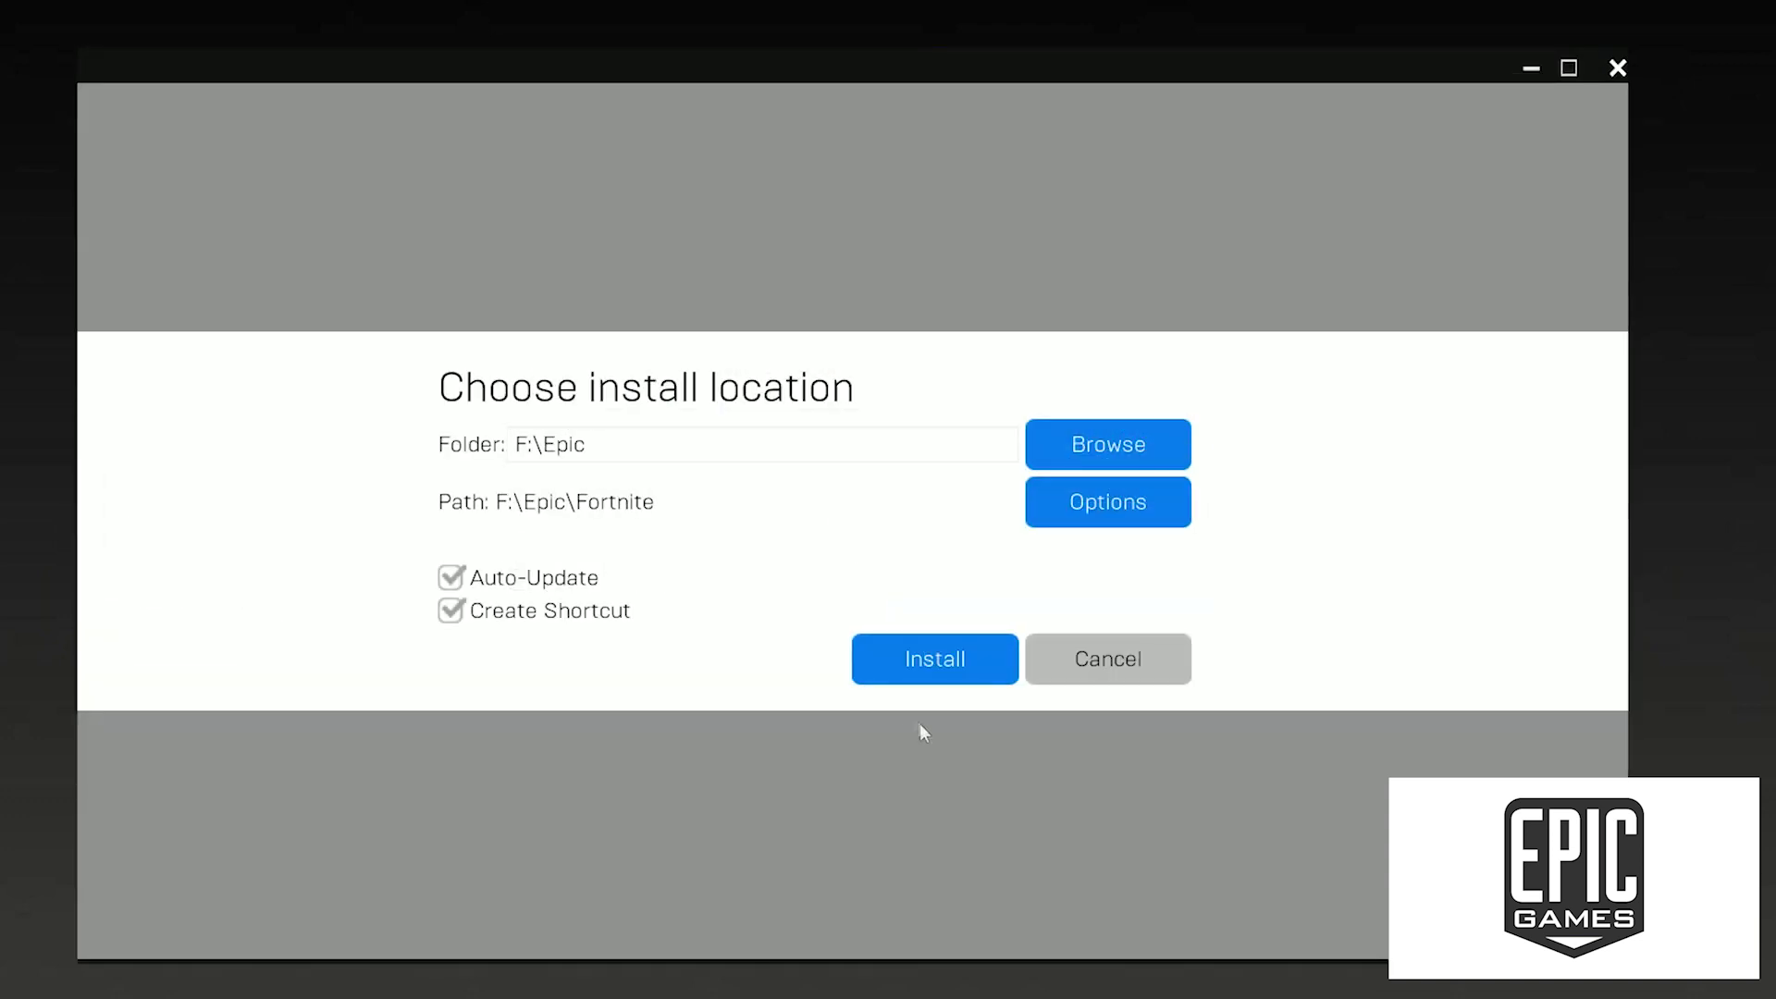
left_click(898, 659)
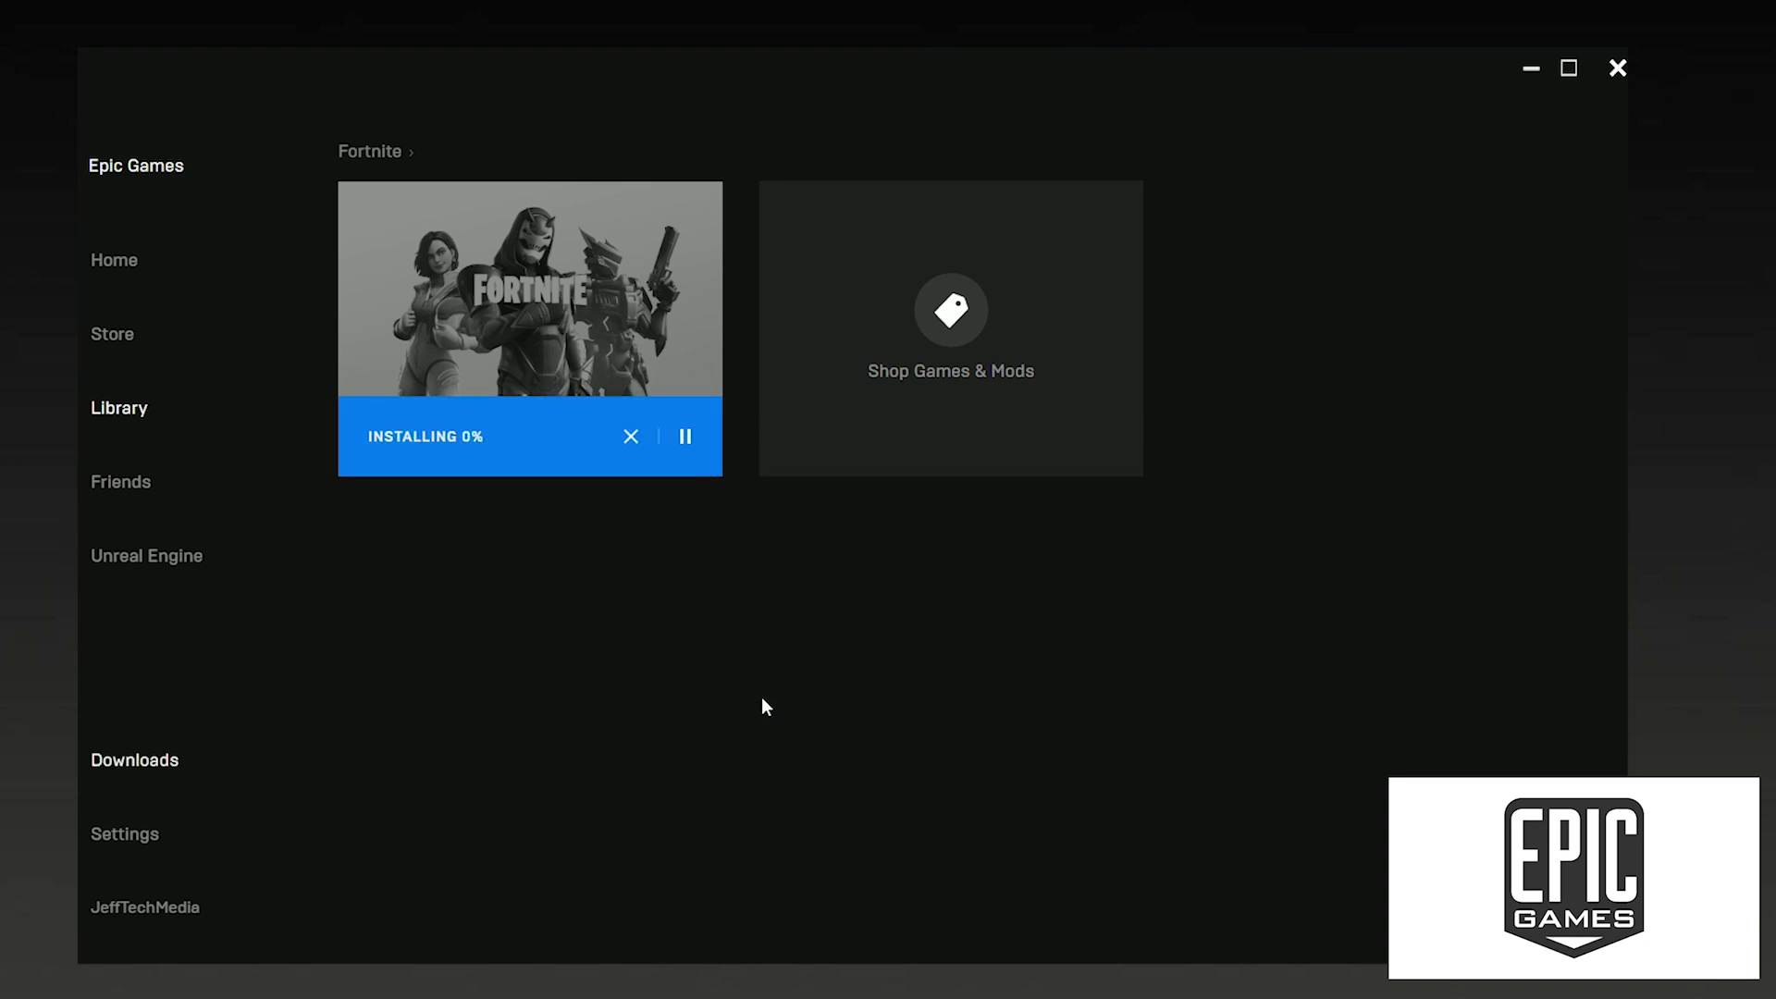
Pause the Fortnite download, open F:\Epic\Fortnite and F:\Fortnite, and select the three old subfolders.
left_click(685, 436)
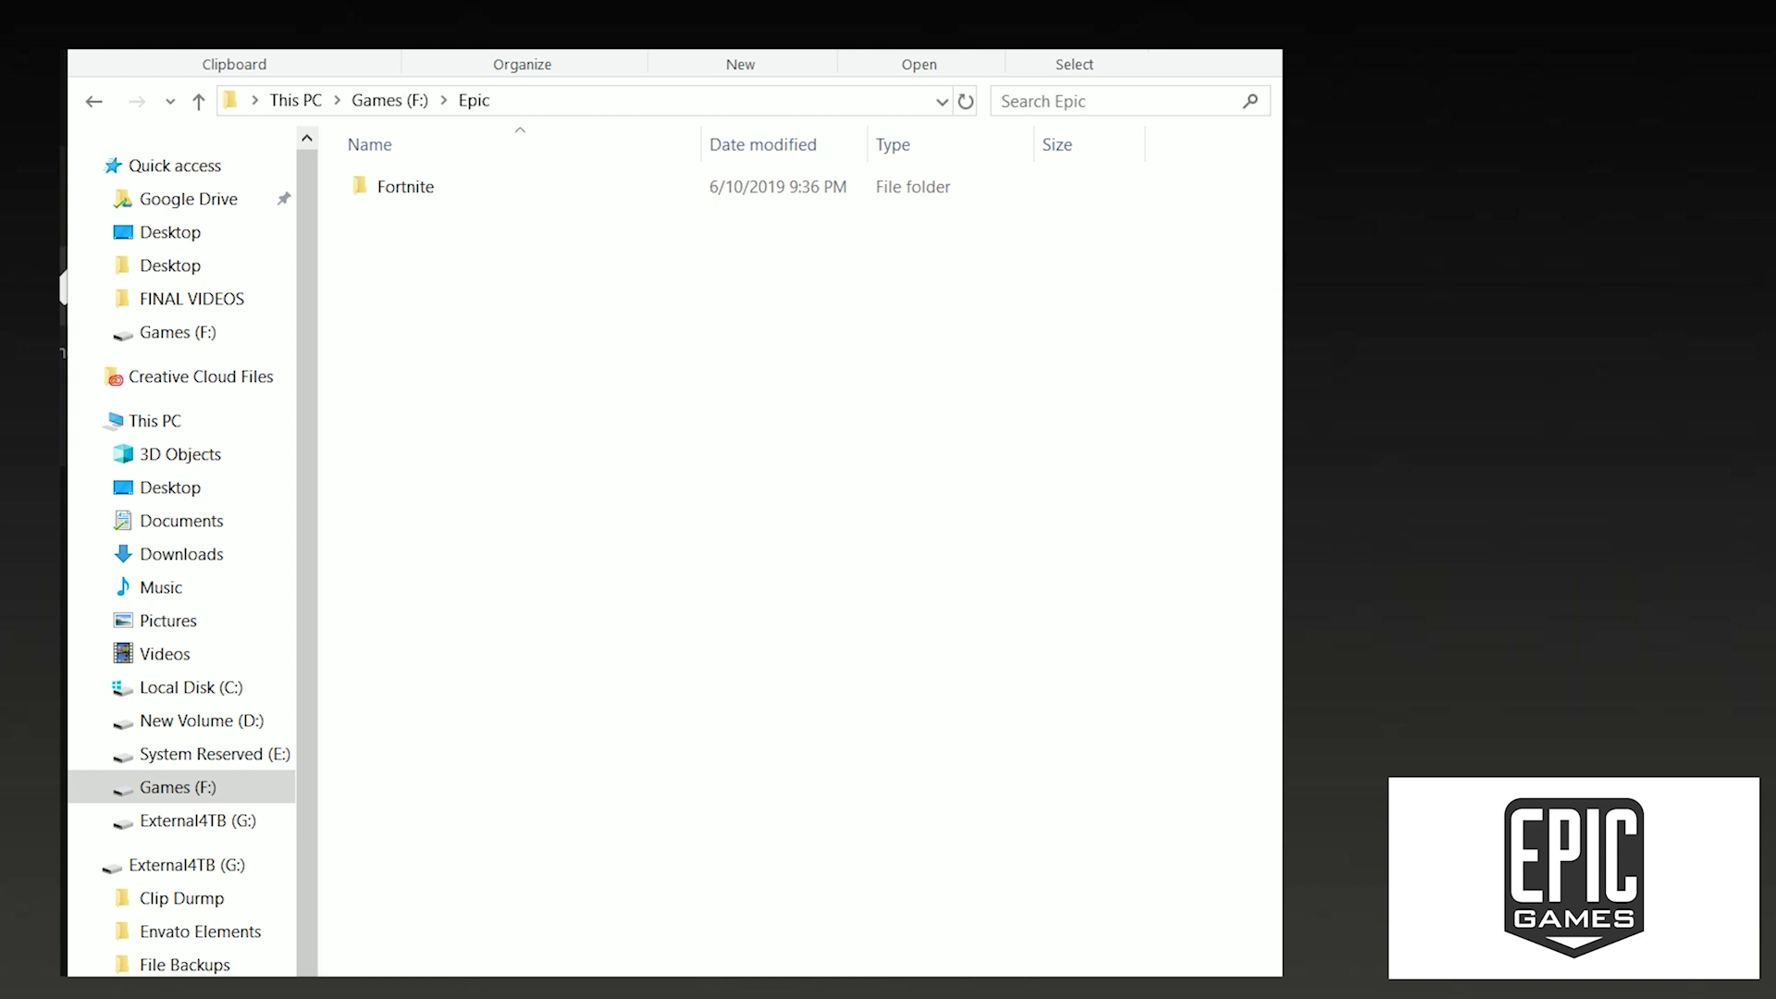
double_click(460, 194)
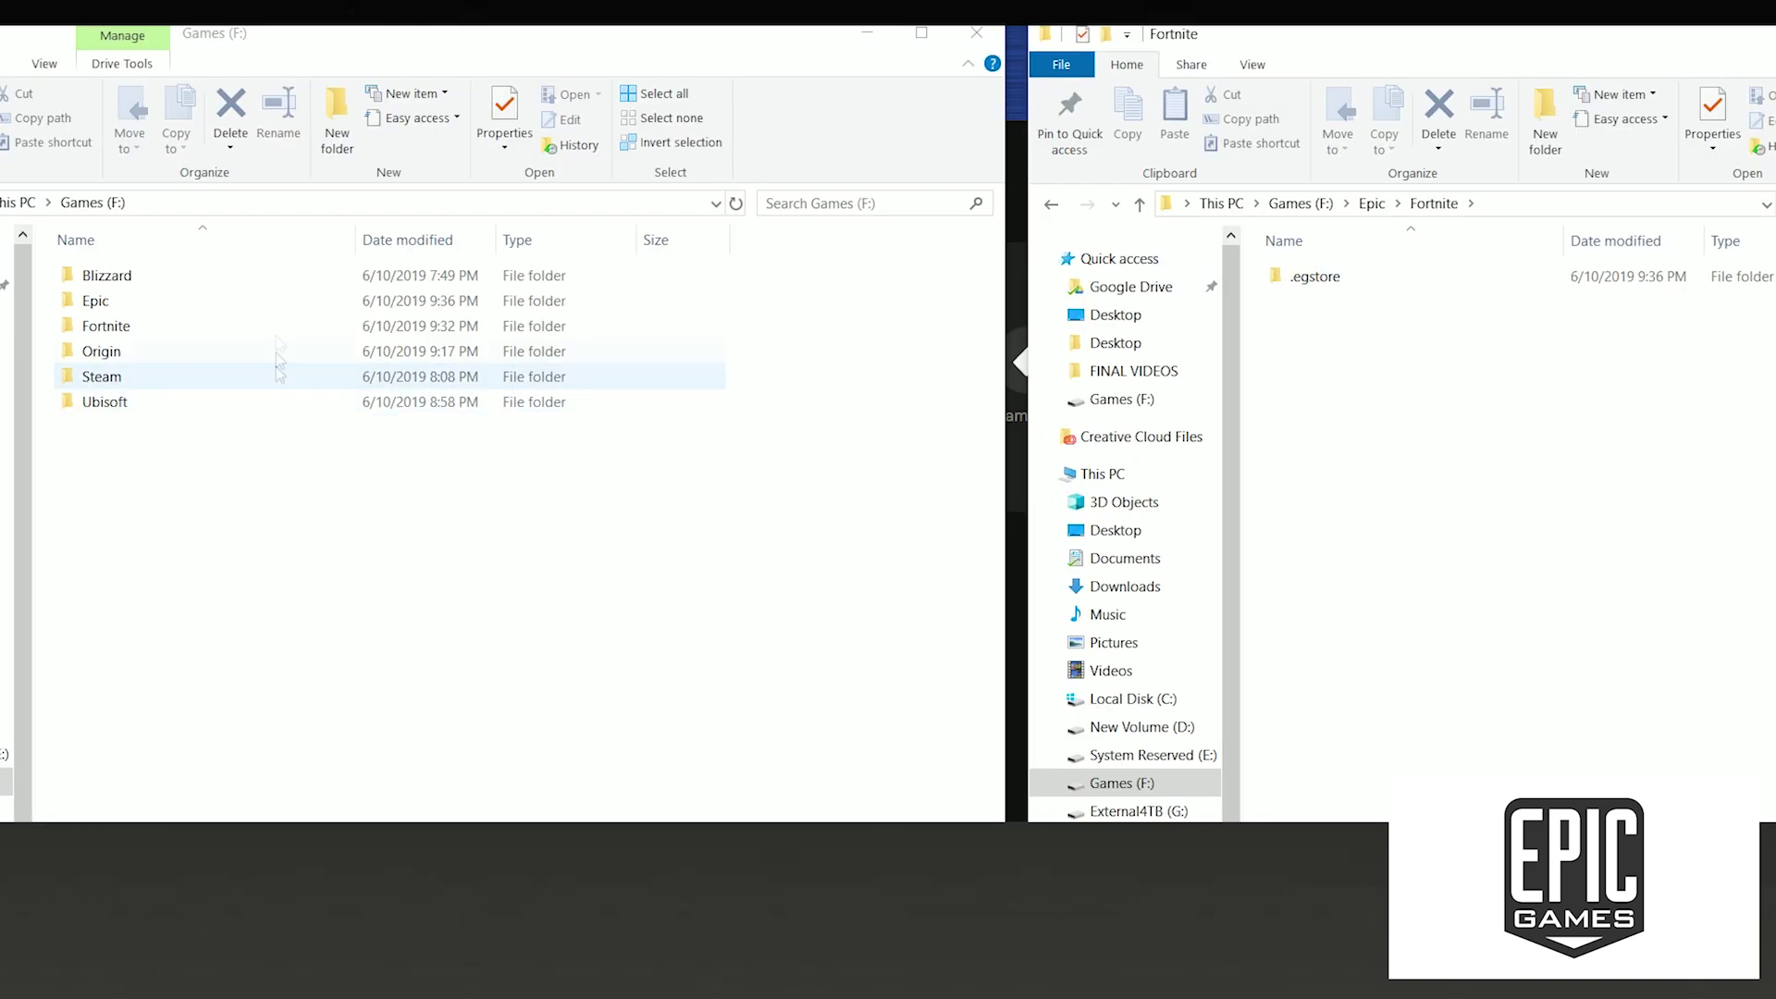
double_click(192, 328)
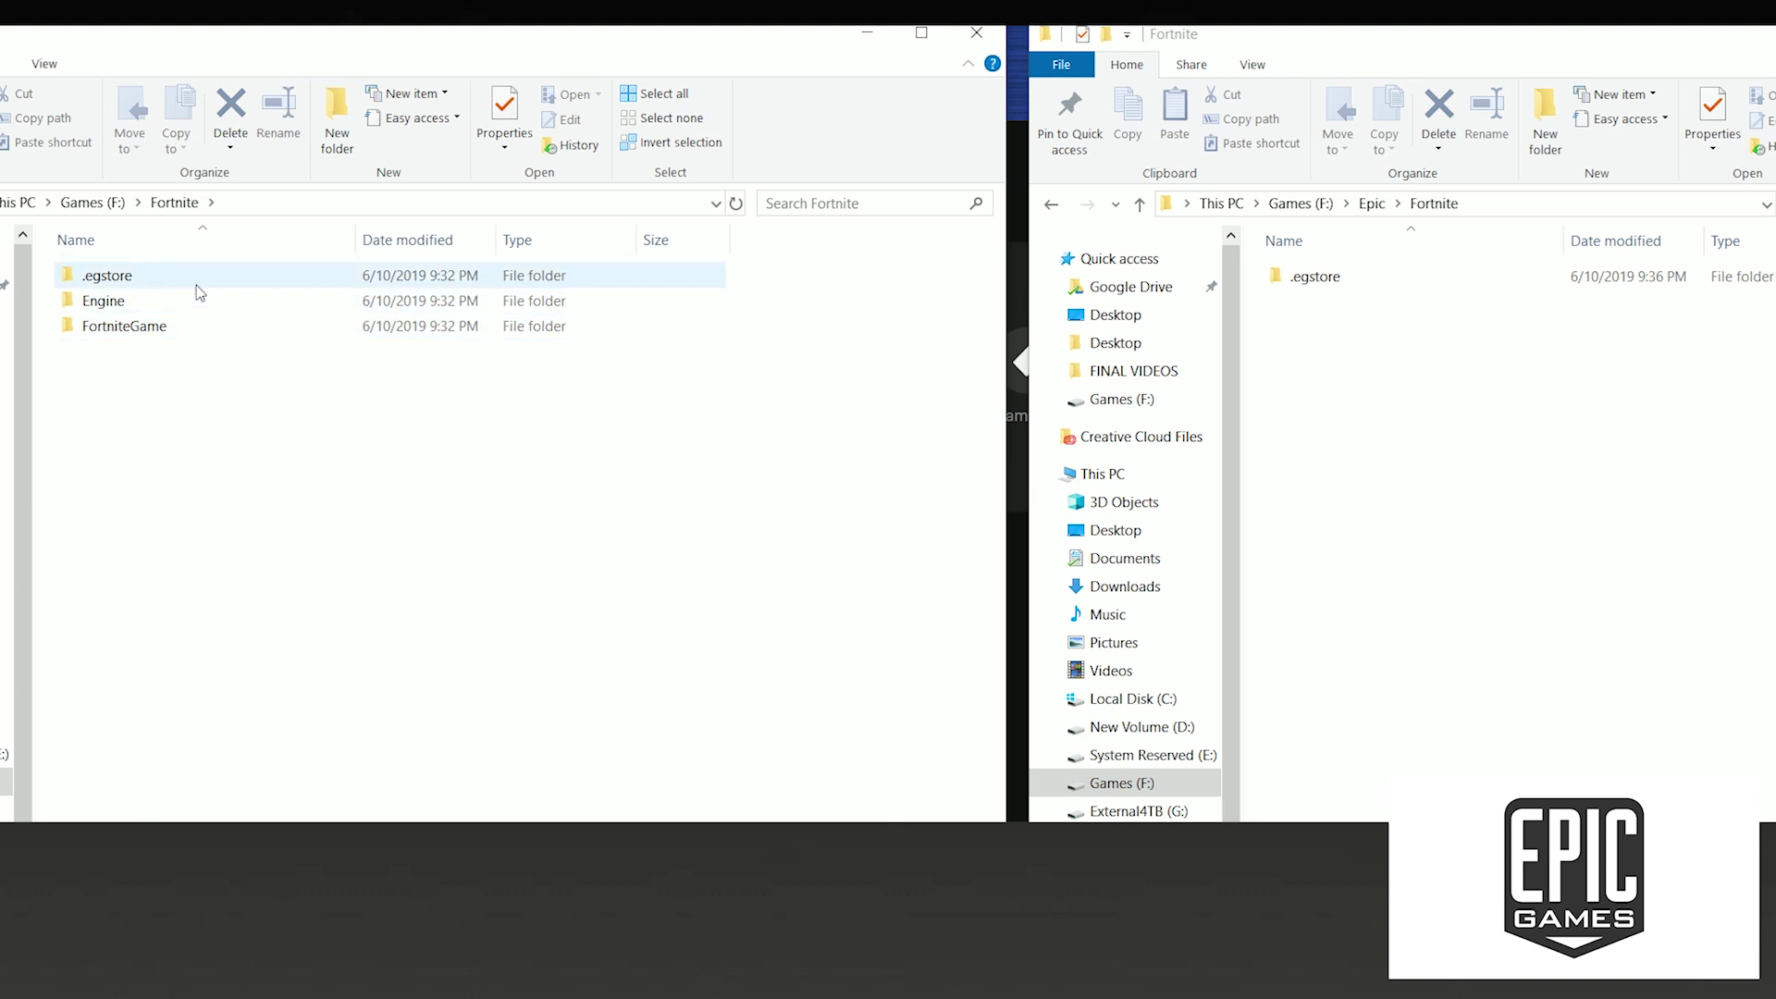
left_click_drag(173, 384, 1416, 492)
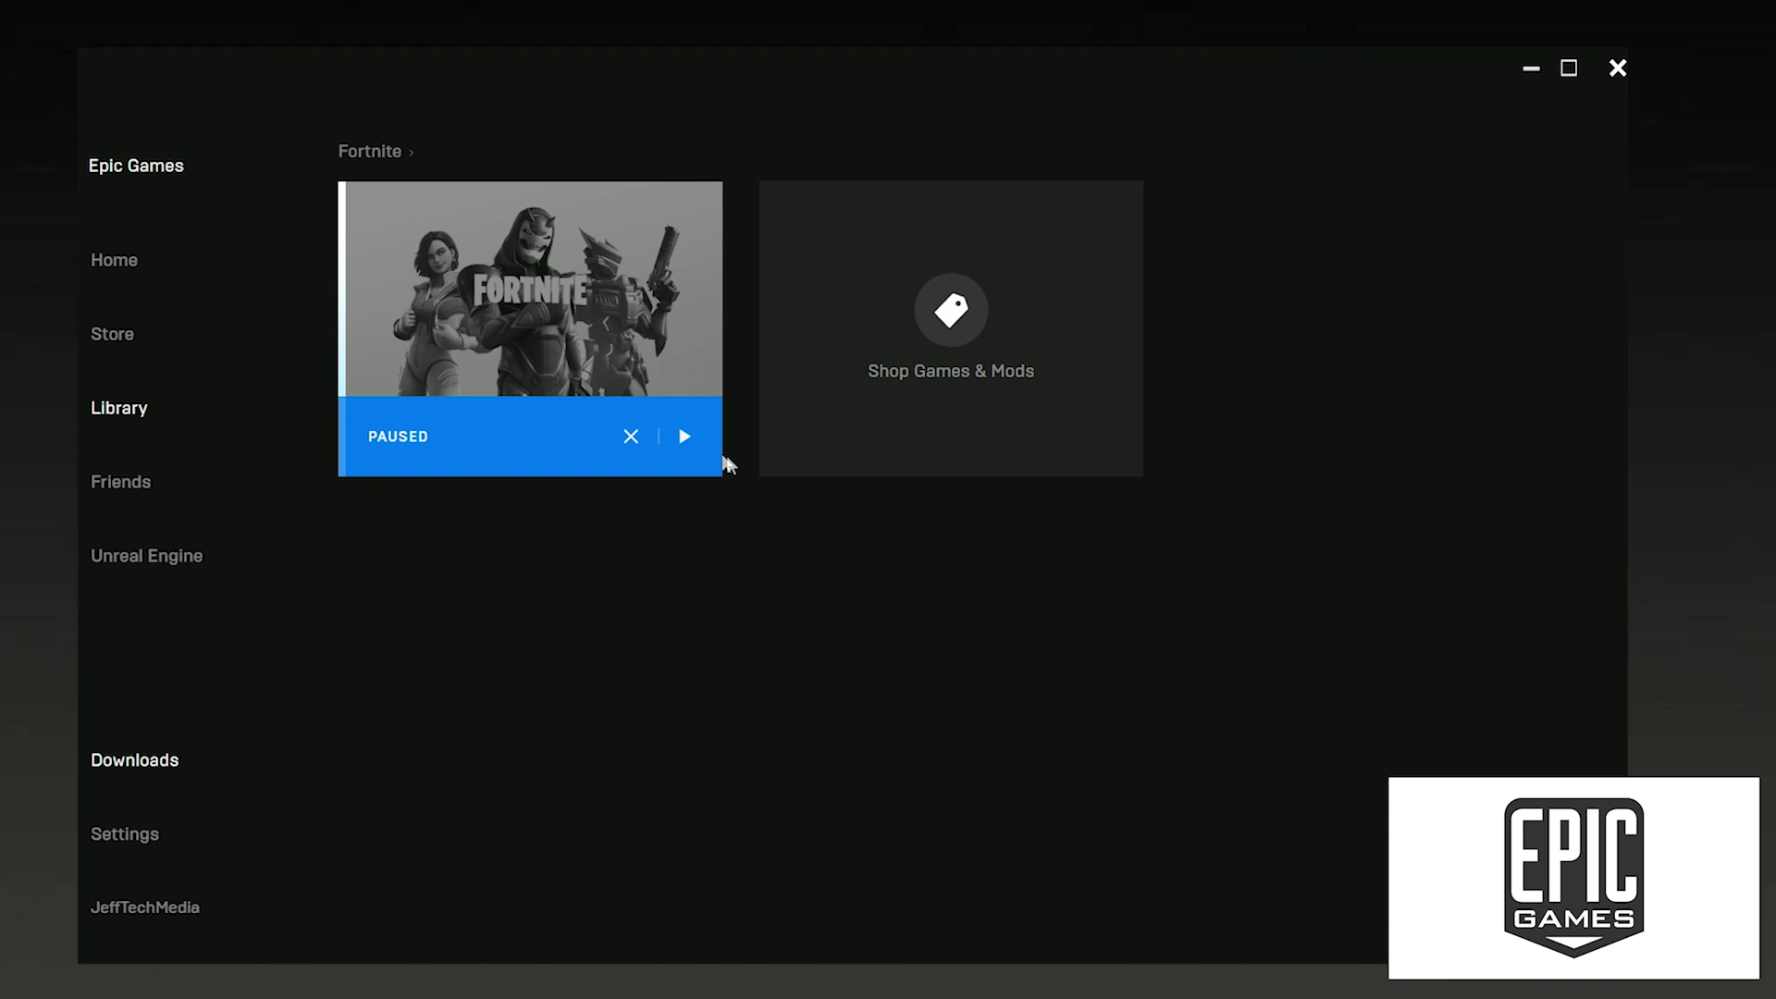
Resume the paused Fortnite install so it verifies the moved files.
left_click(626, 437)
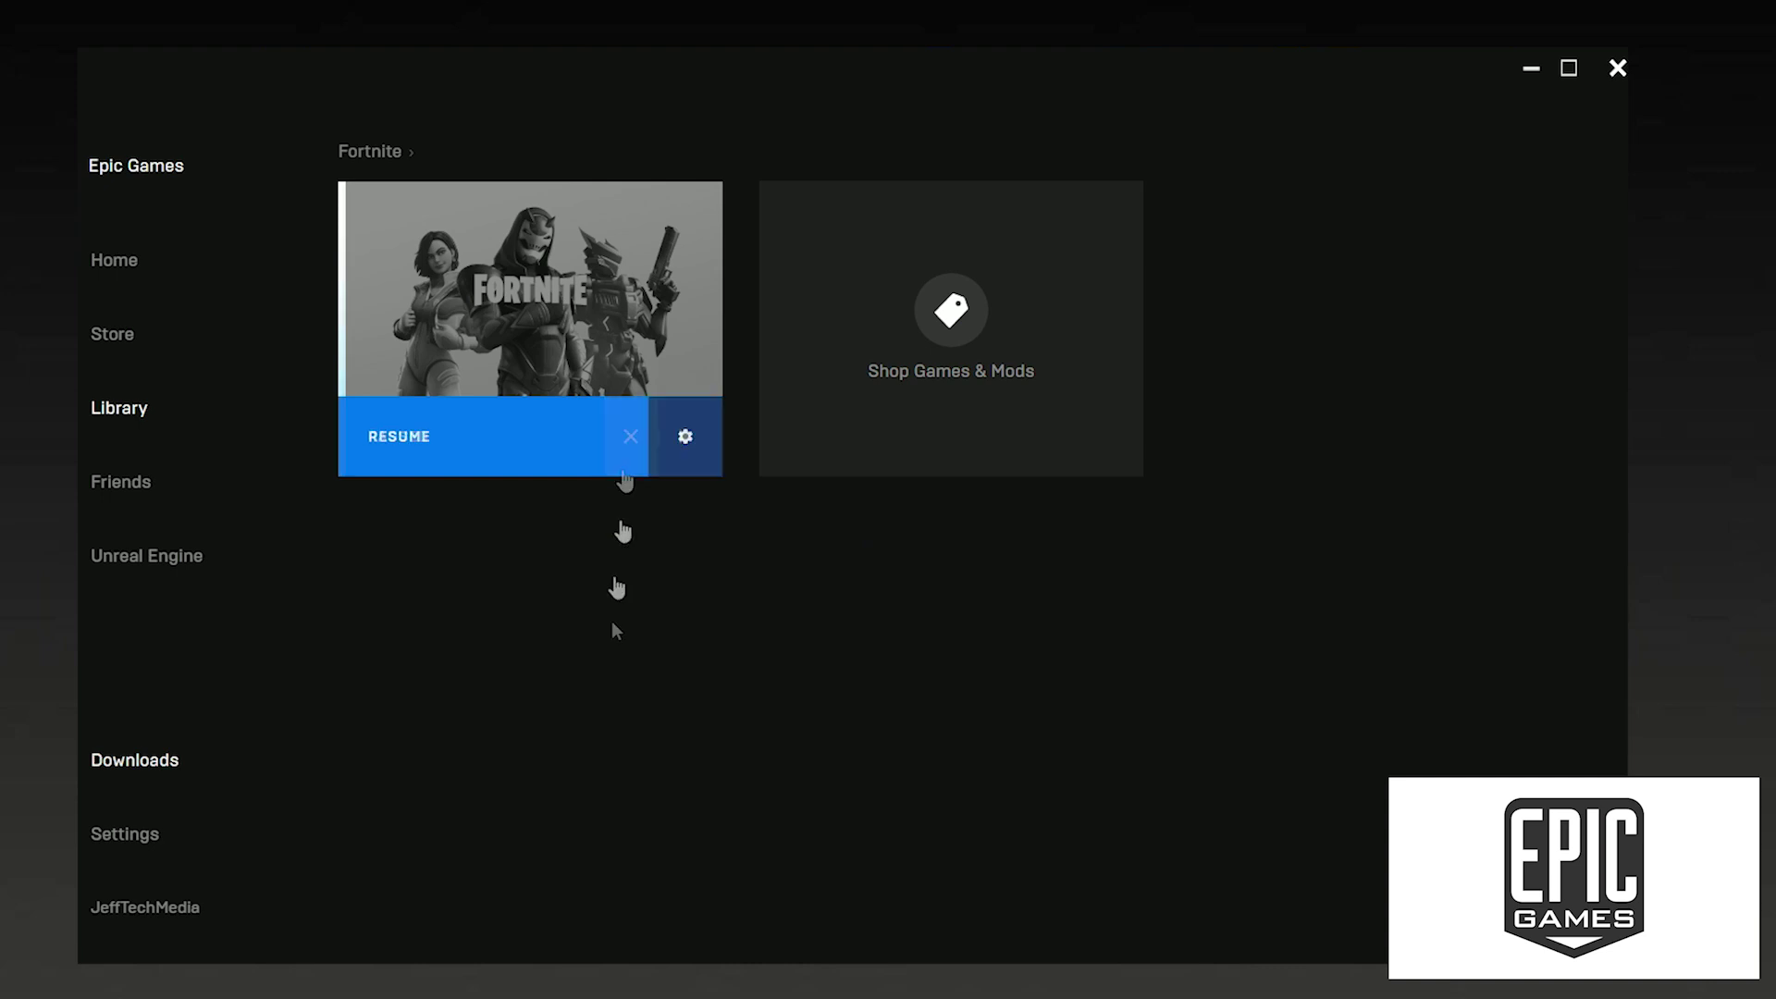
left_click(453, 460)
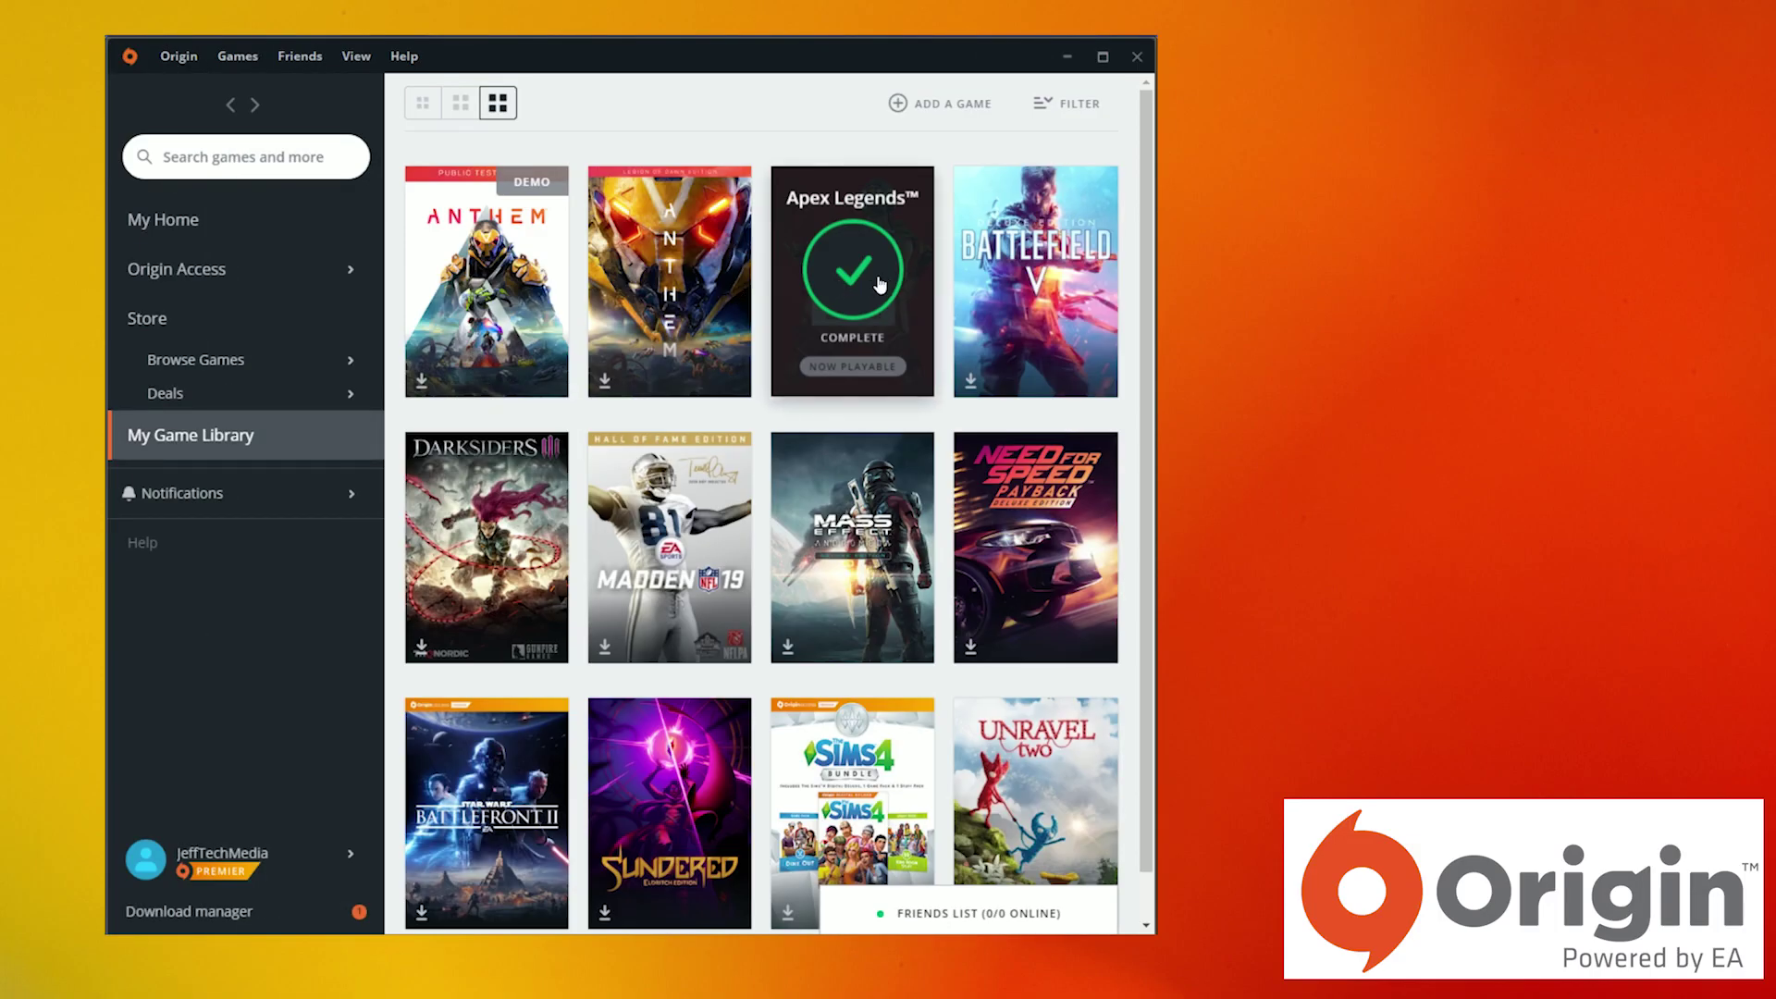
left_click(878, 284)
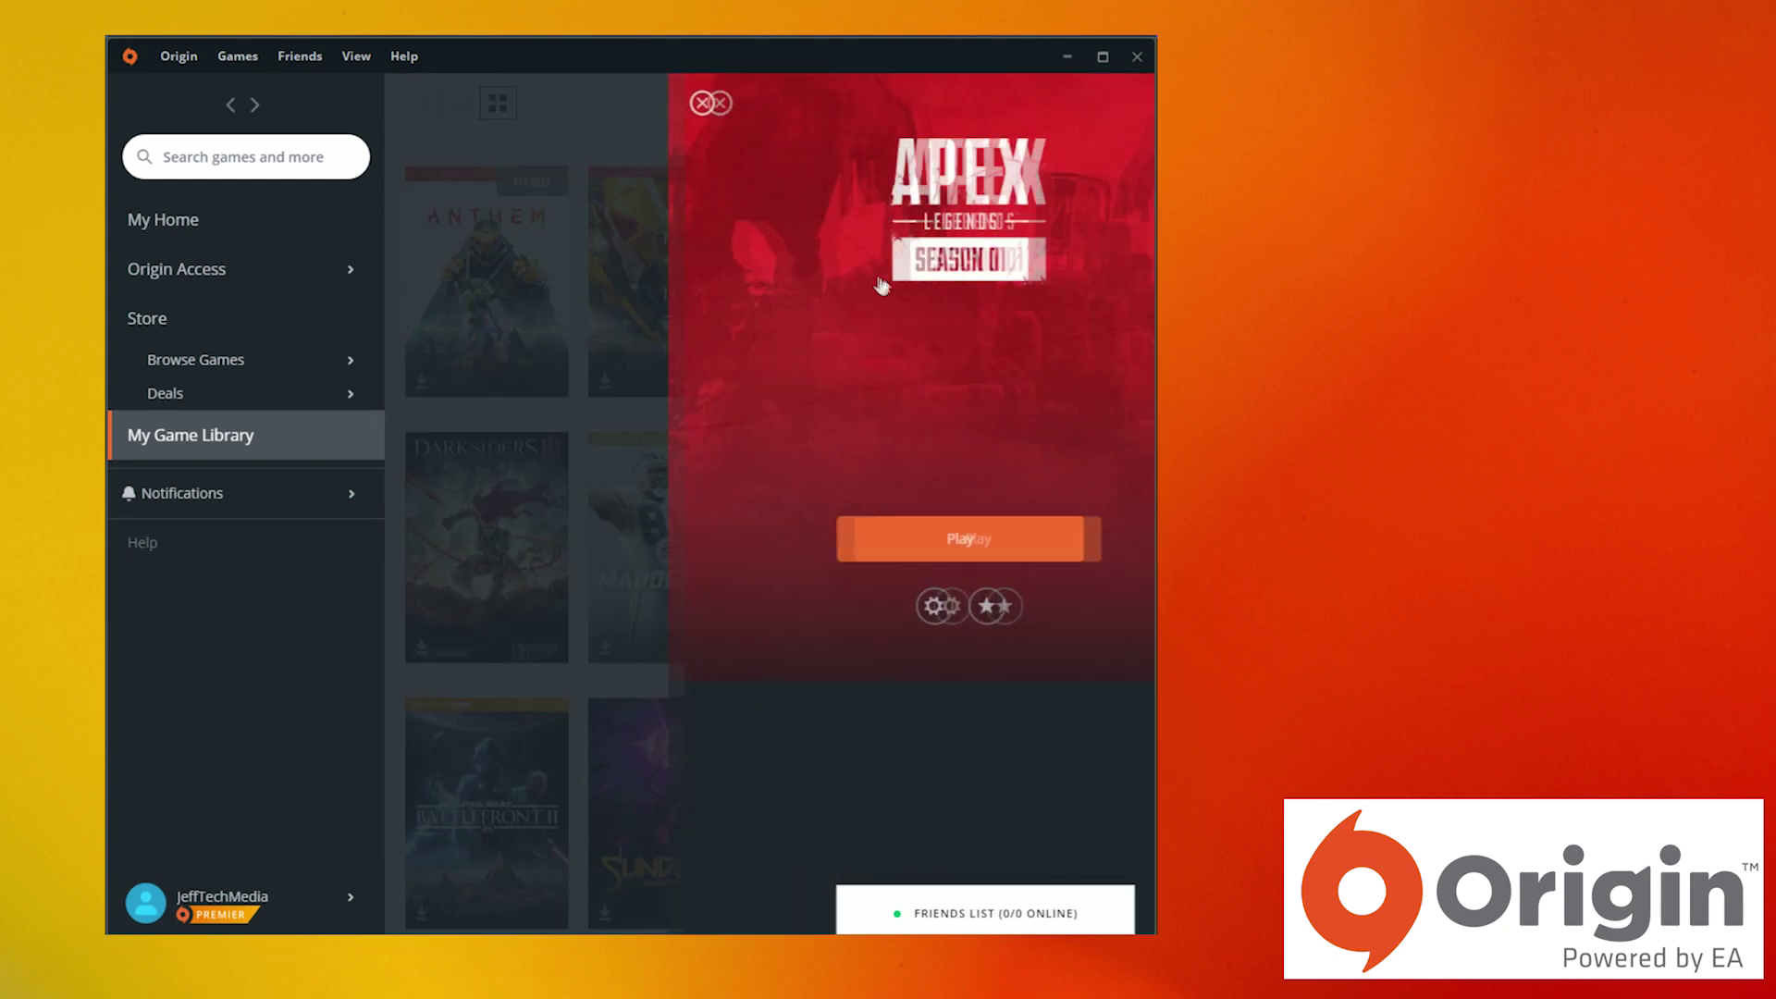
left_click(276, 432)
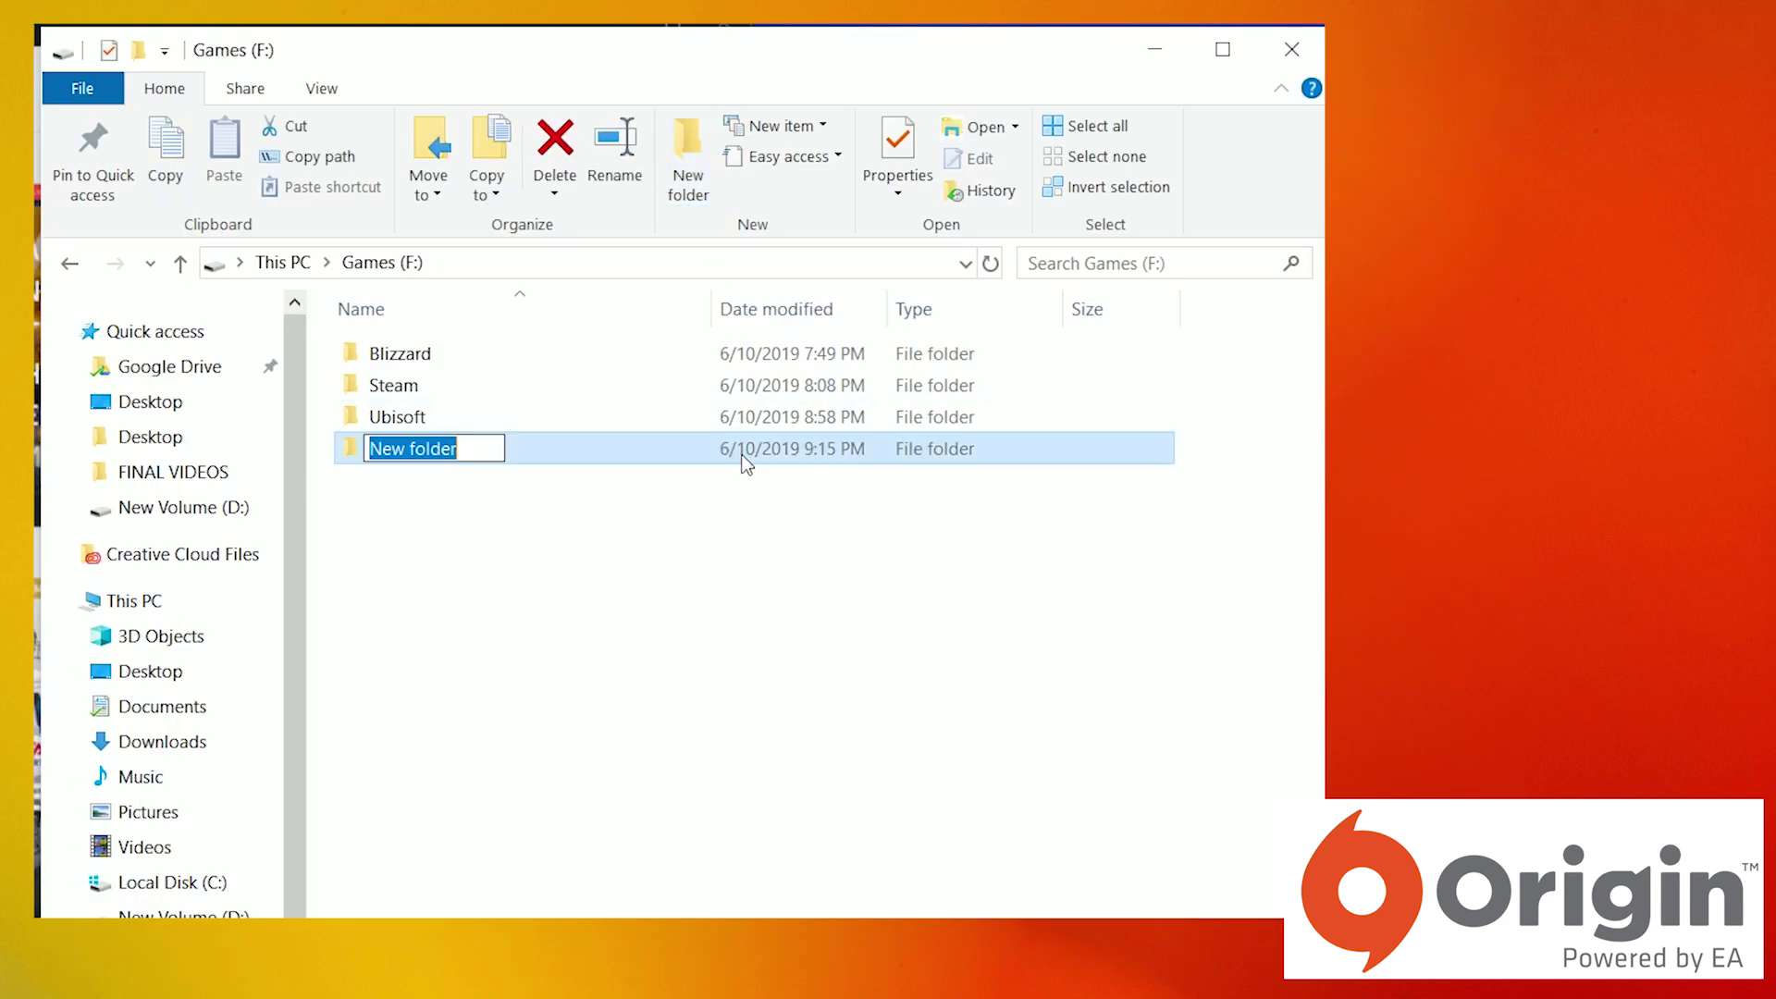
Name the new F: folder Origin, copy Apex into it, and permanently delete the C: Apex folder.
type("Origin")
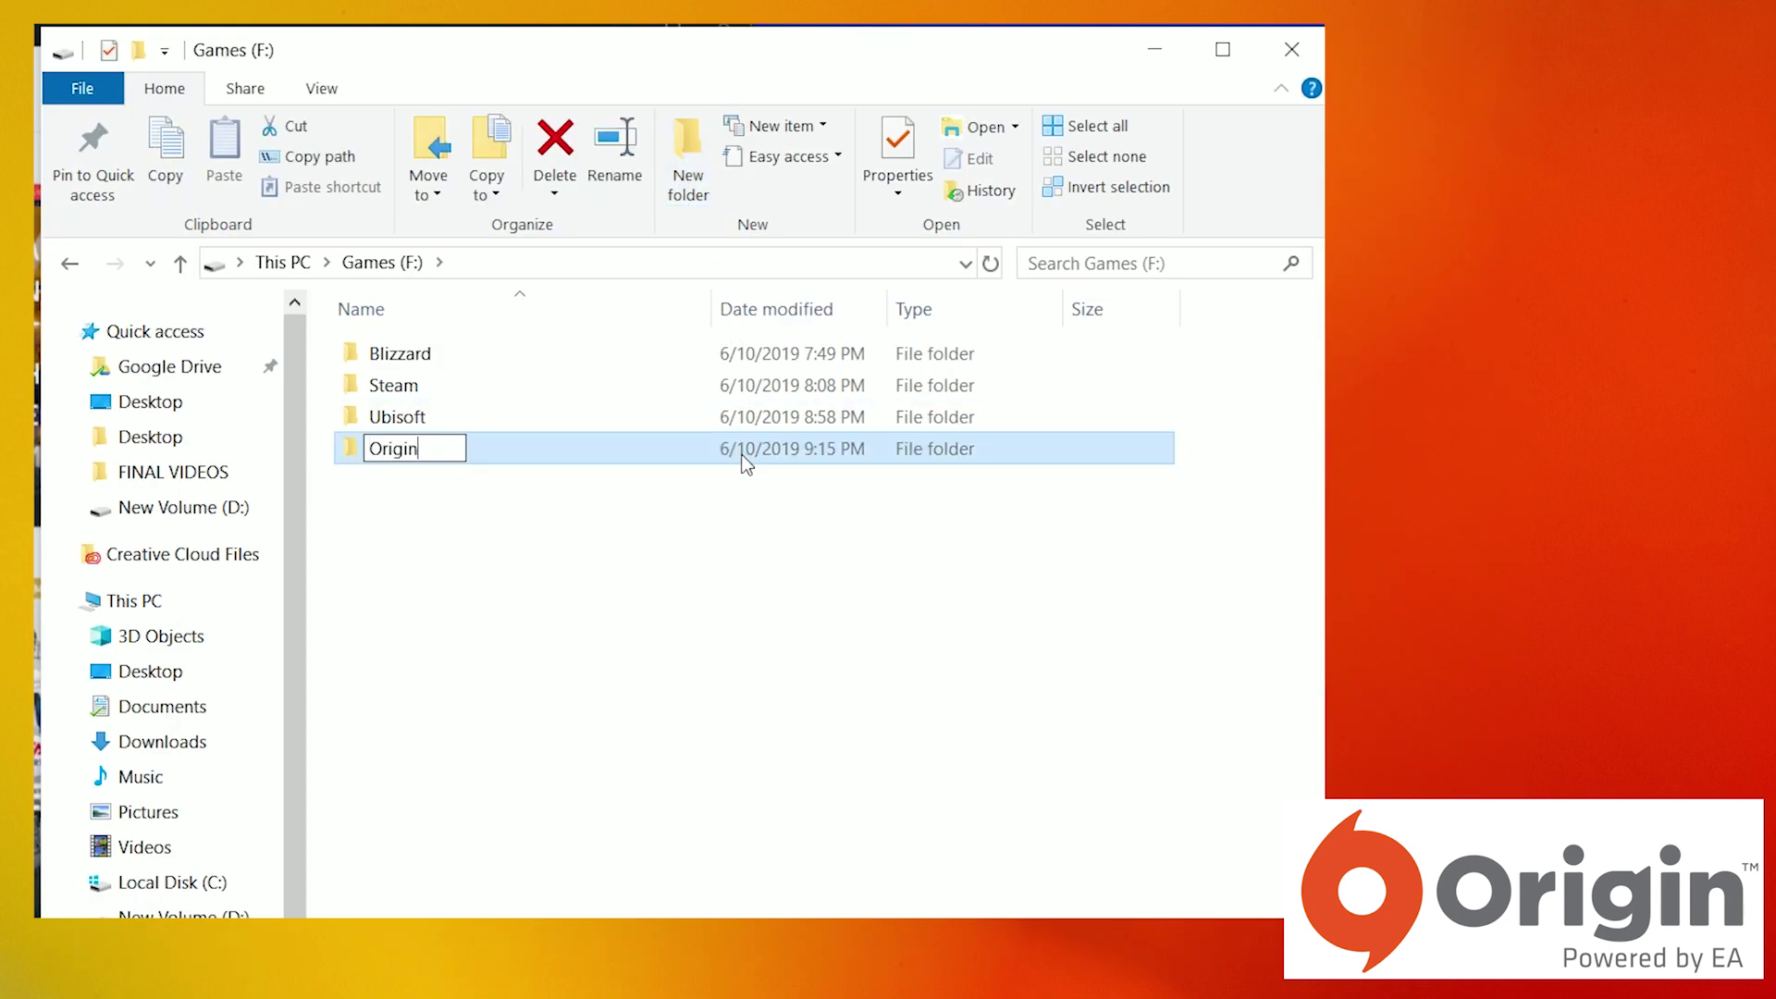
key("Return")
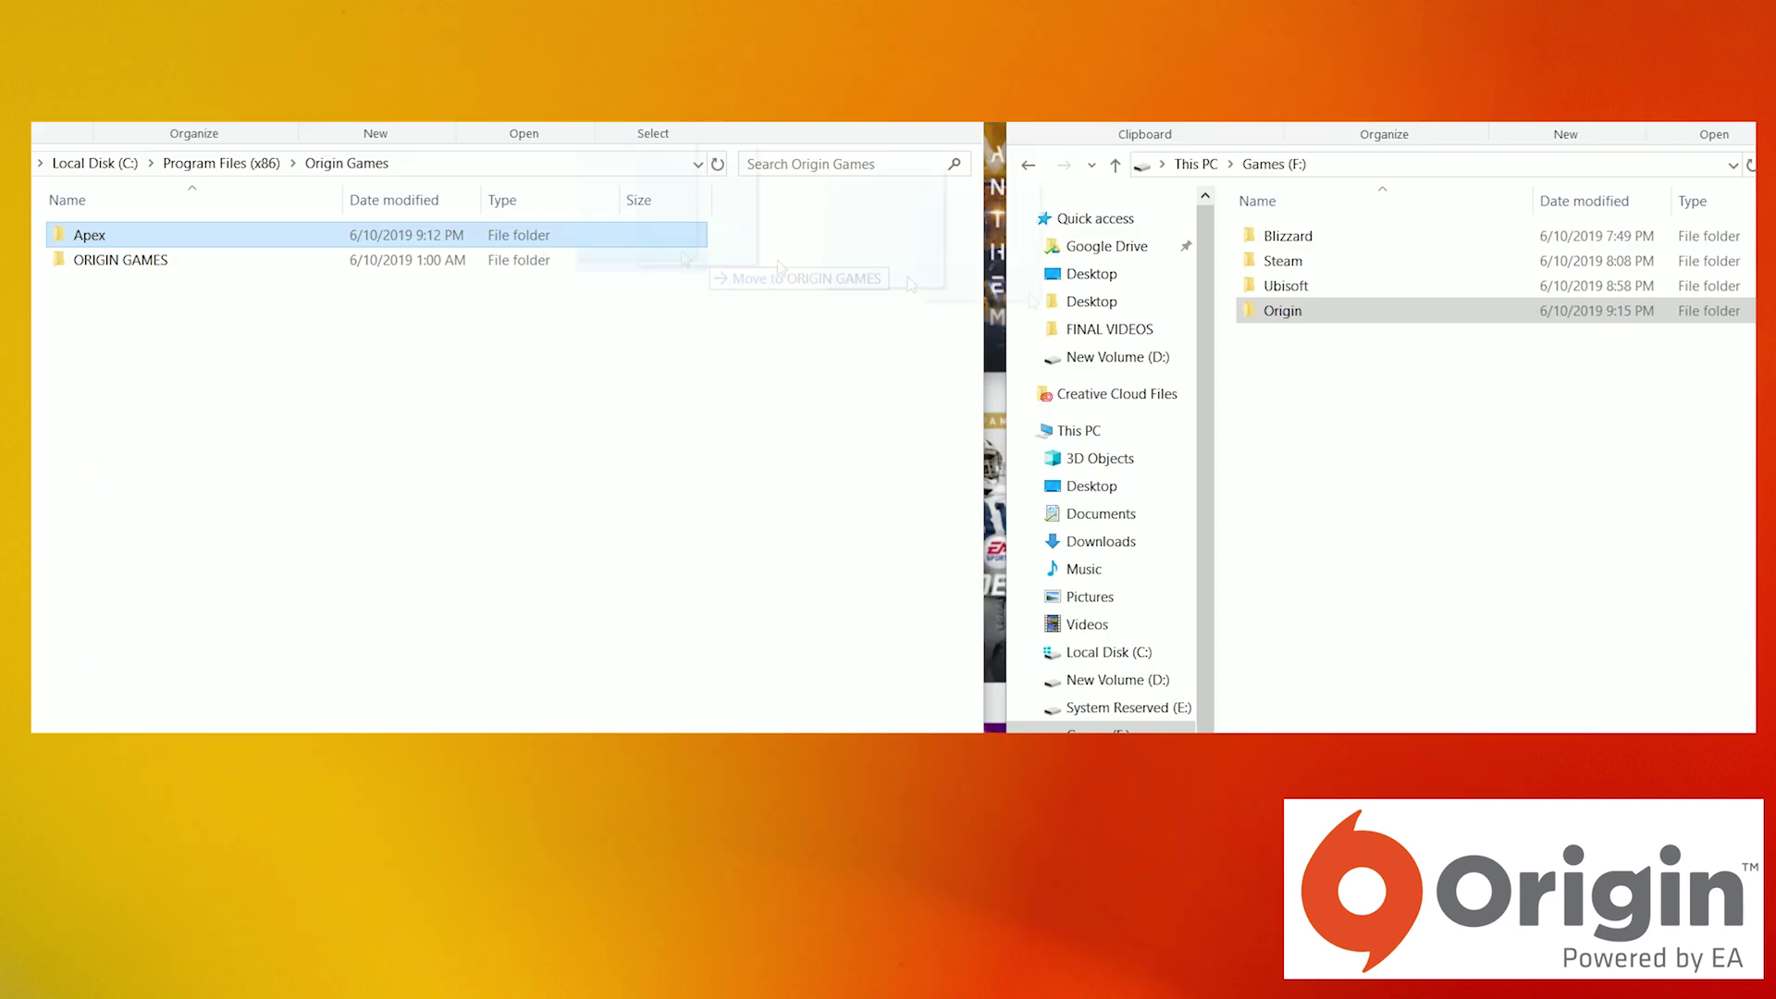
left_click_drag(89, 235, 1286, 311)
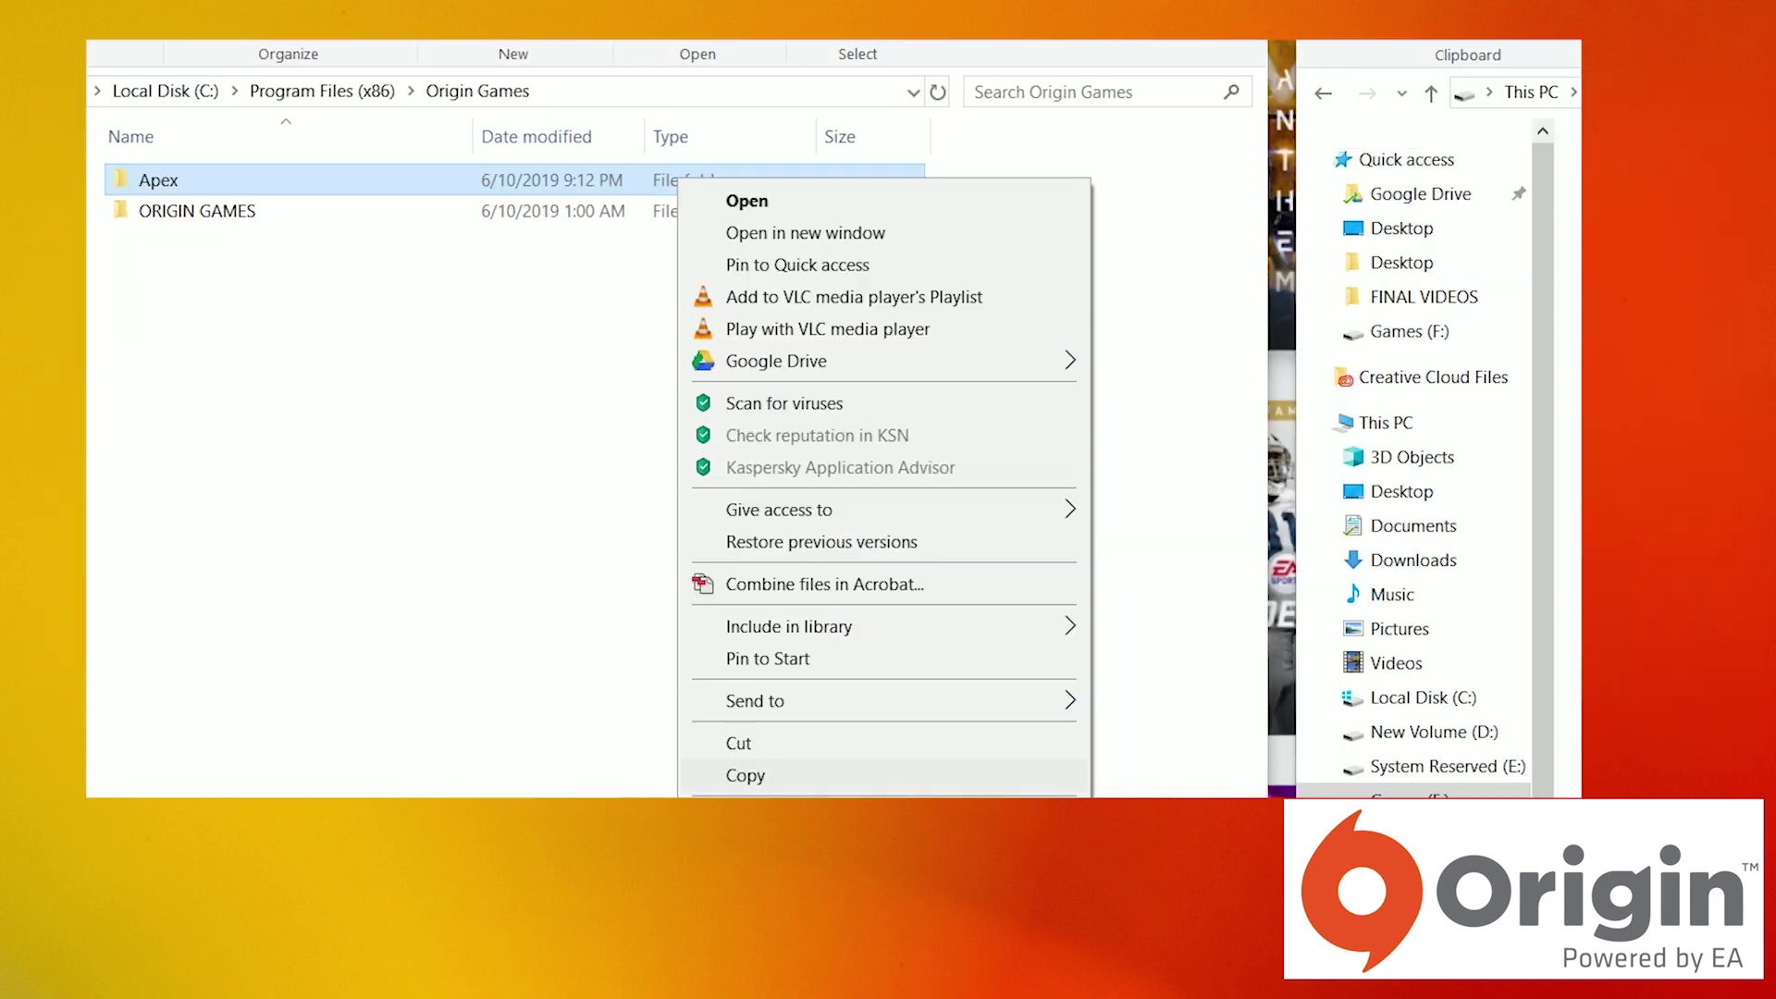
left_click(1064, 849)
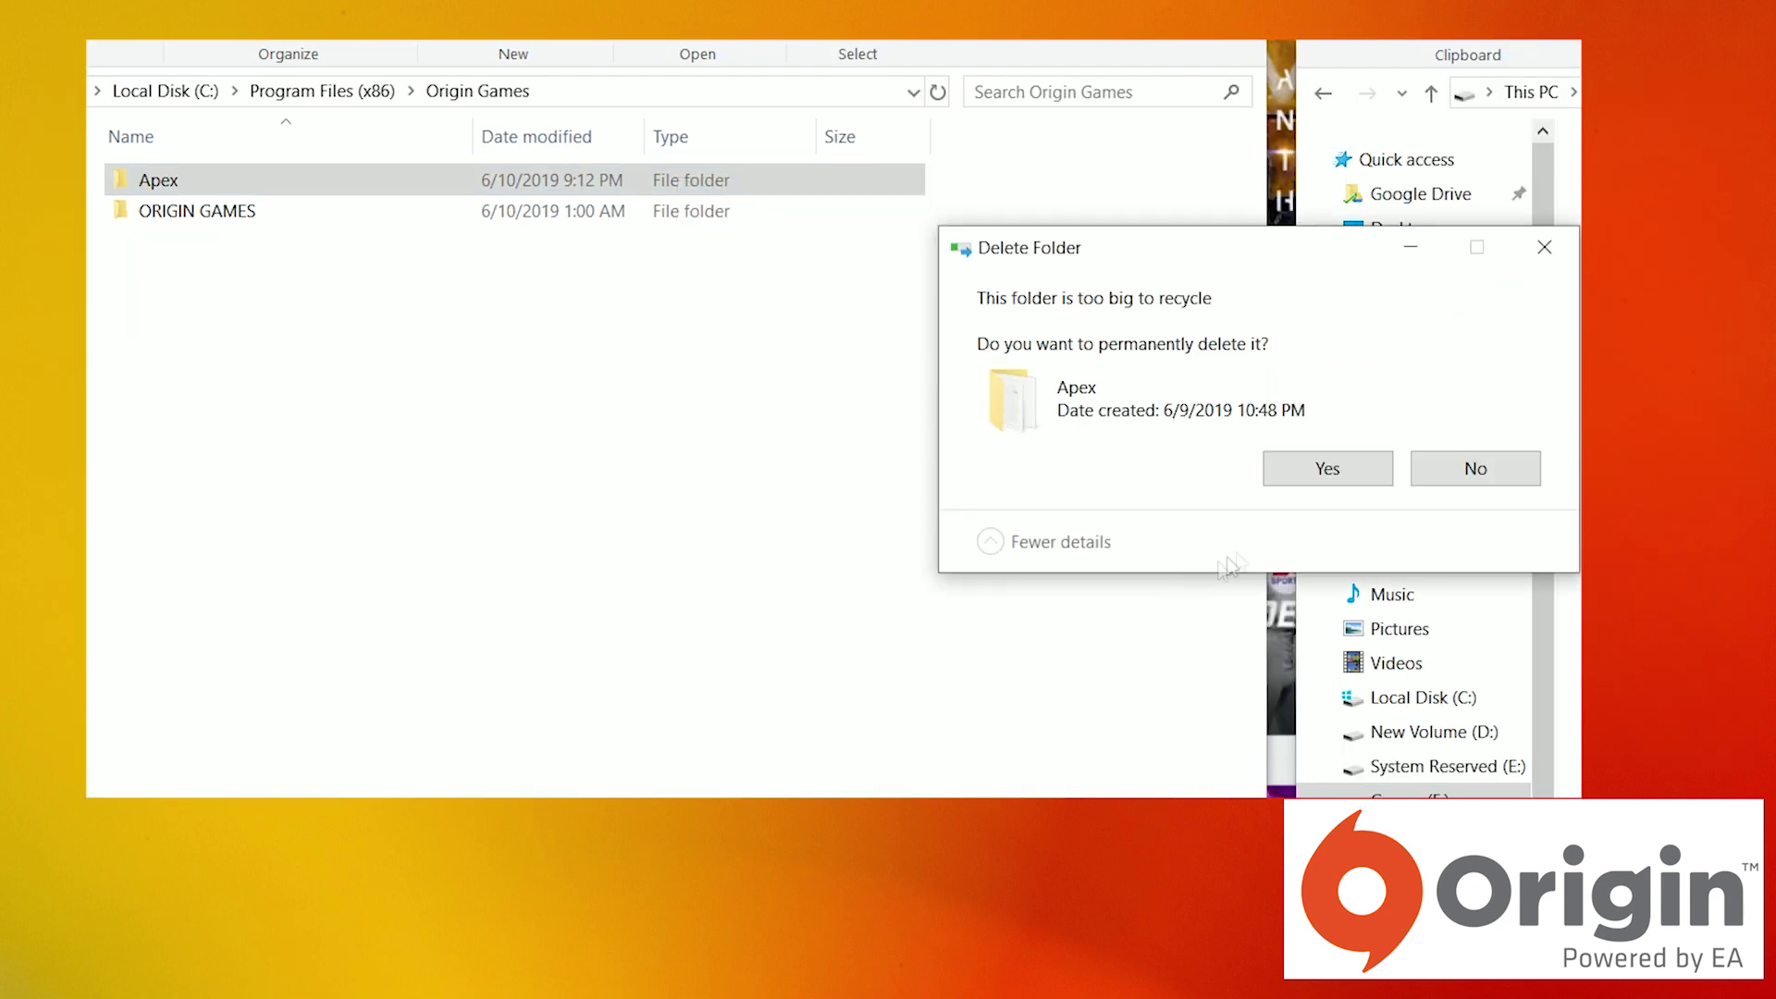
left_click(1329, 469)
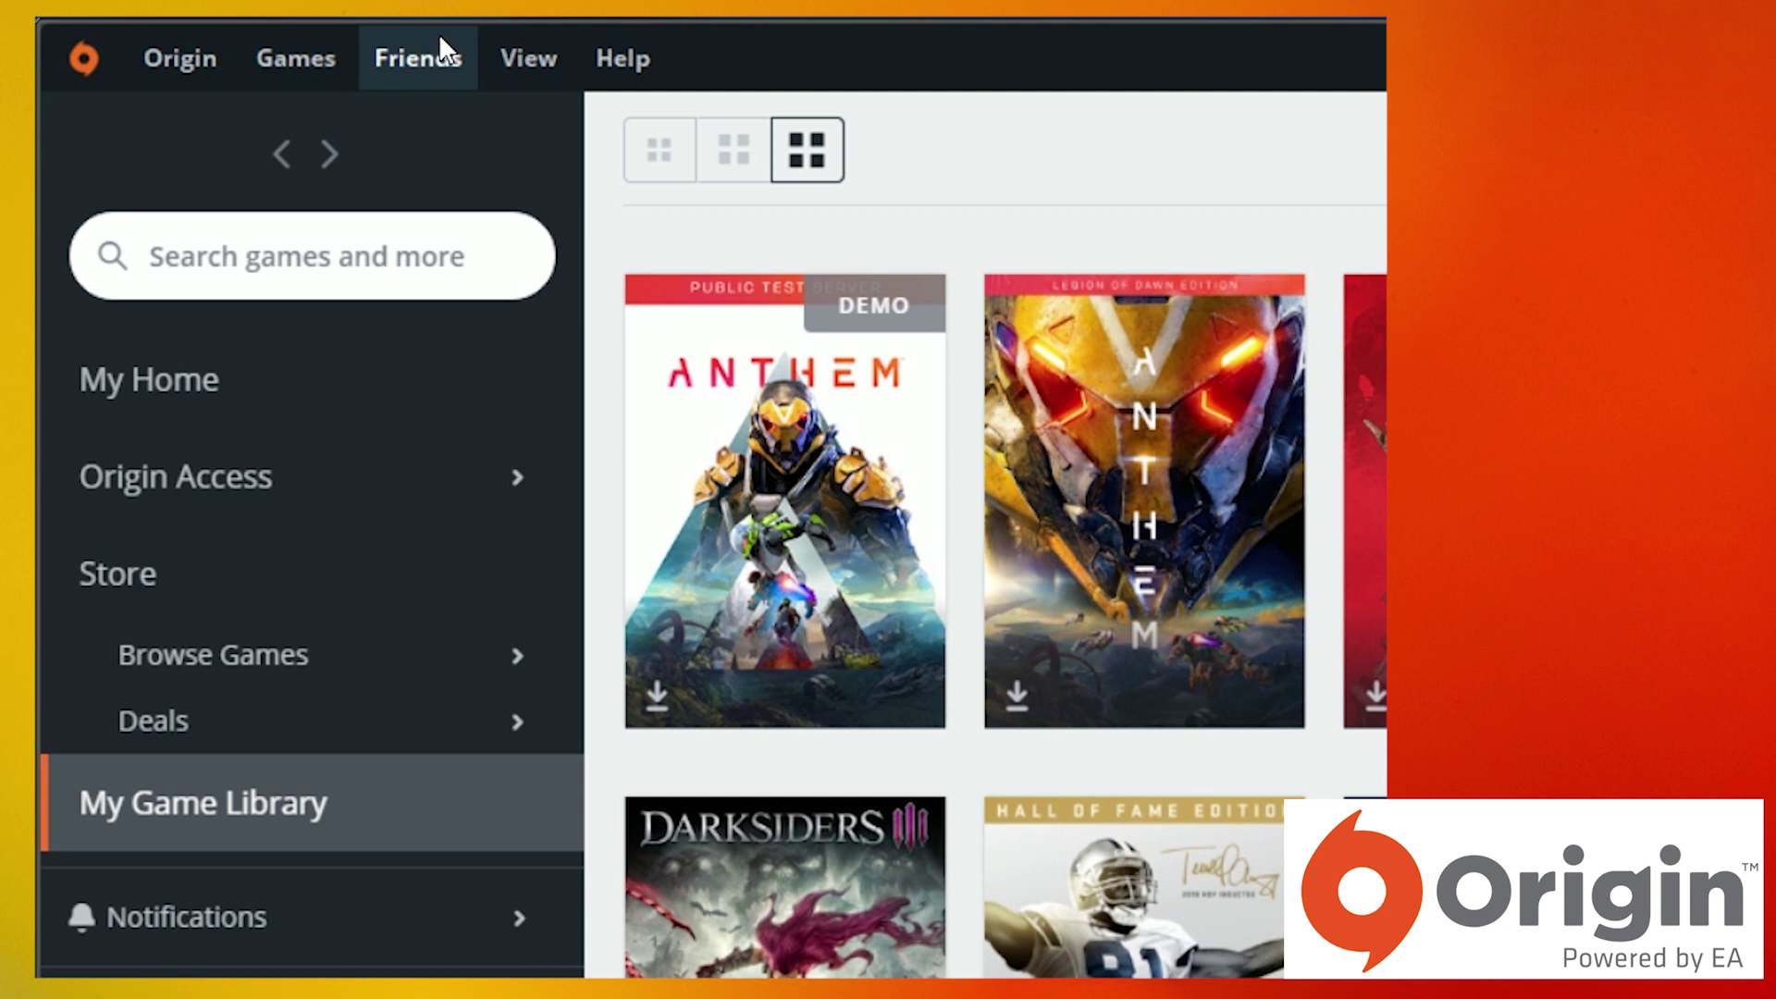
Change Origin's game library location under Installs & Saves to F:\Origin.
left_click(181, 65)
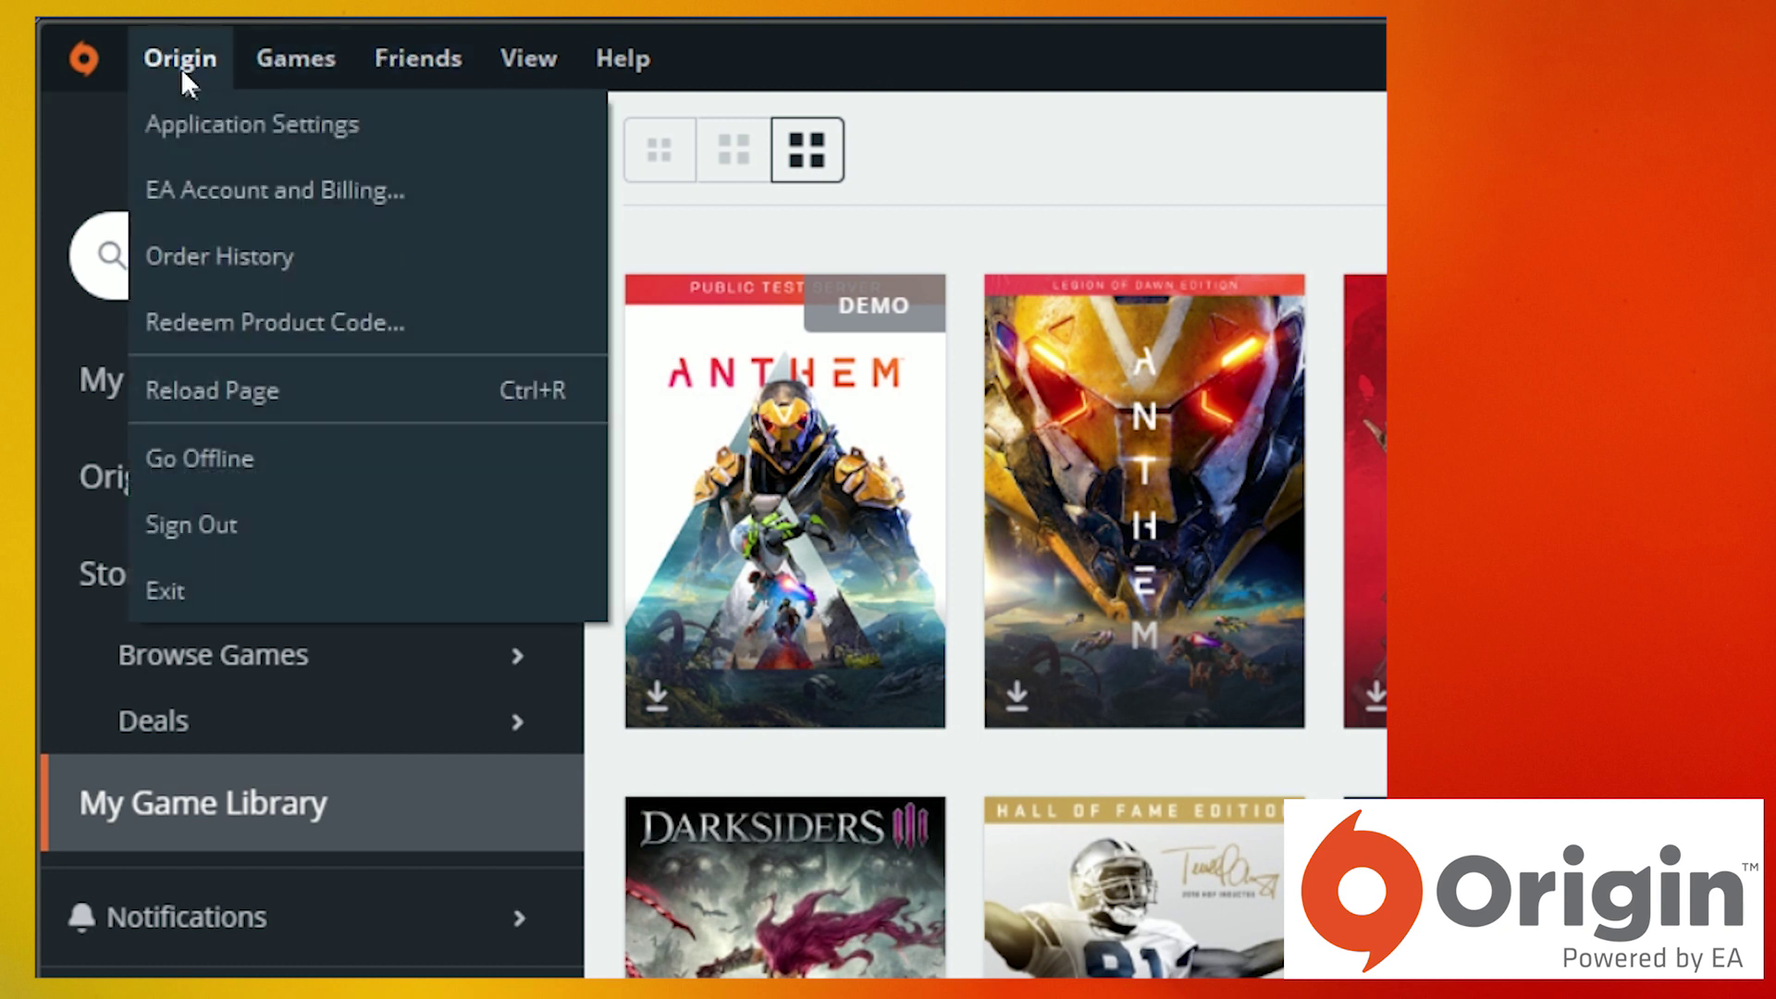
left_click(300, 139)
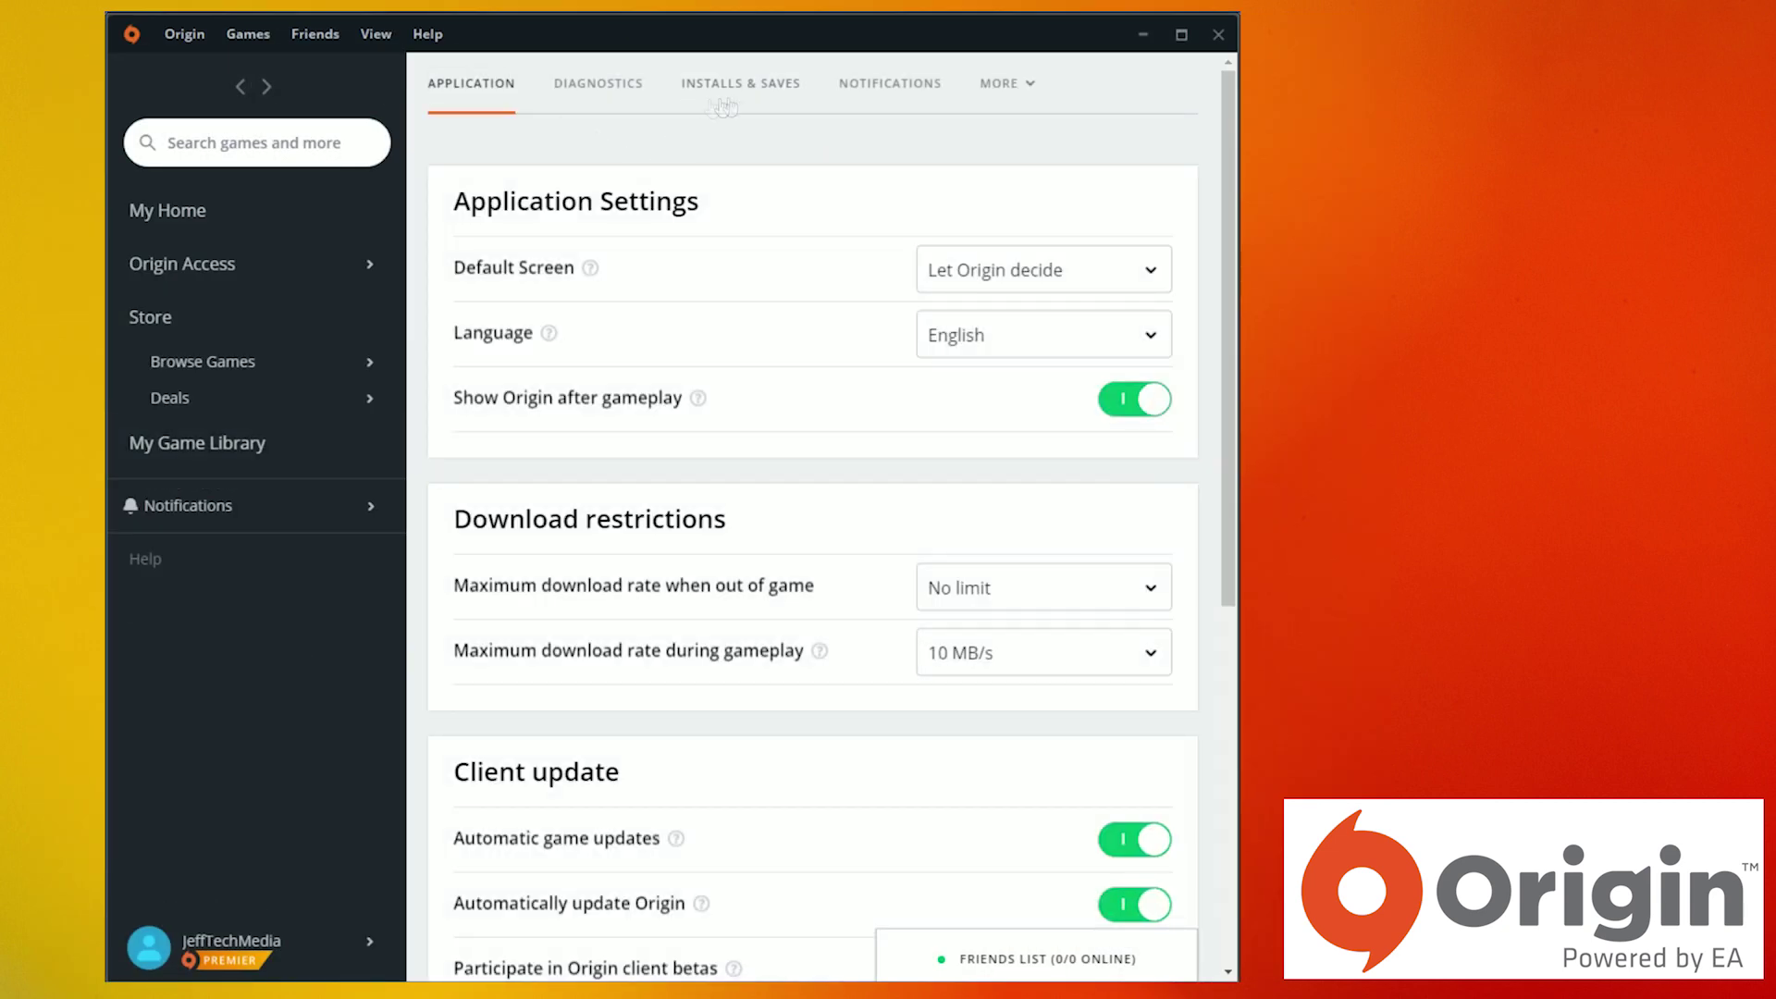
left_click(740, 88)
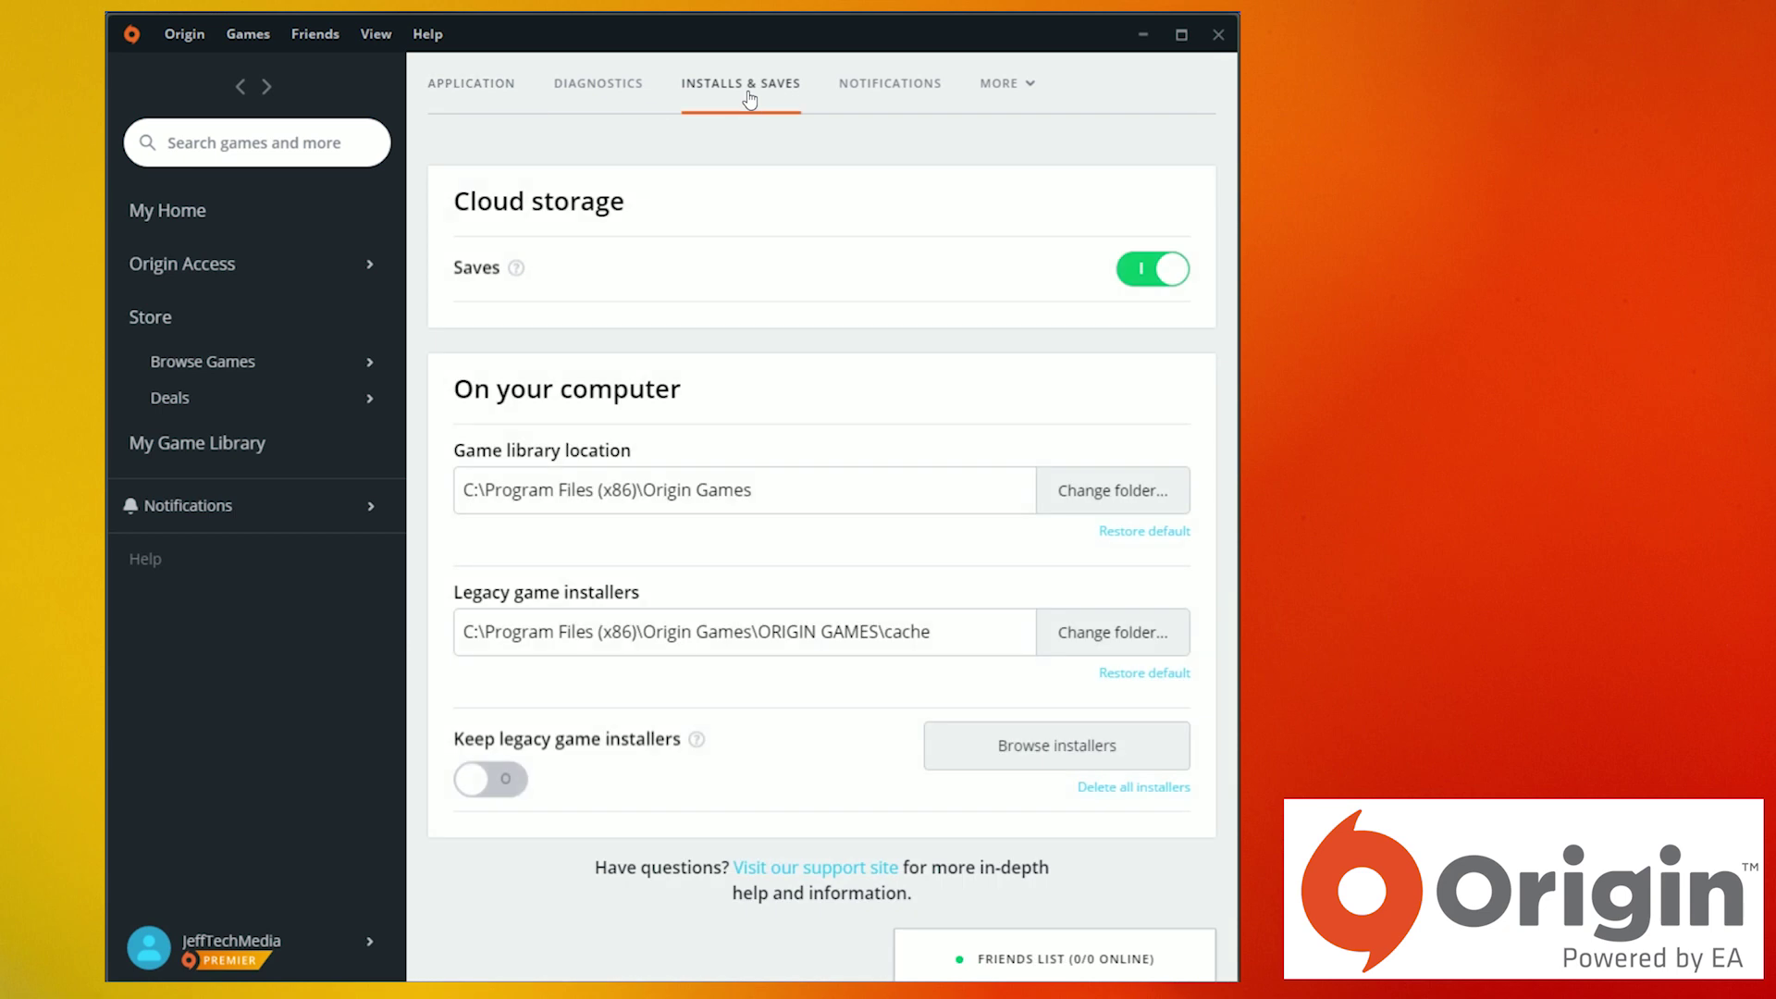
left_click(1115, 492)
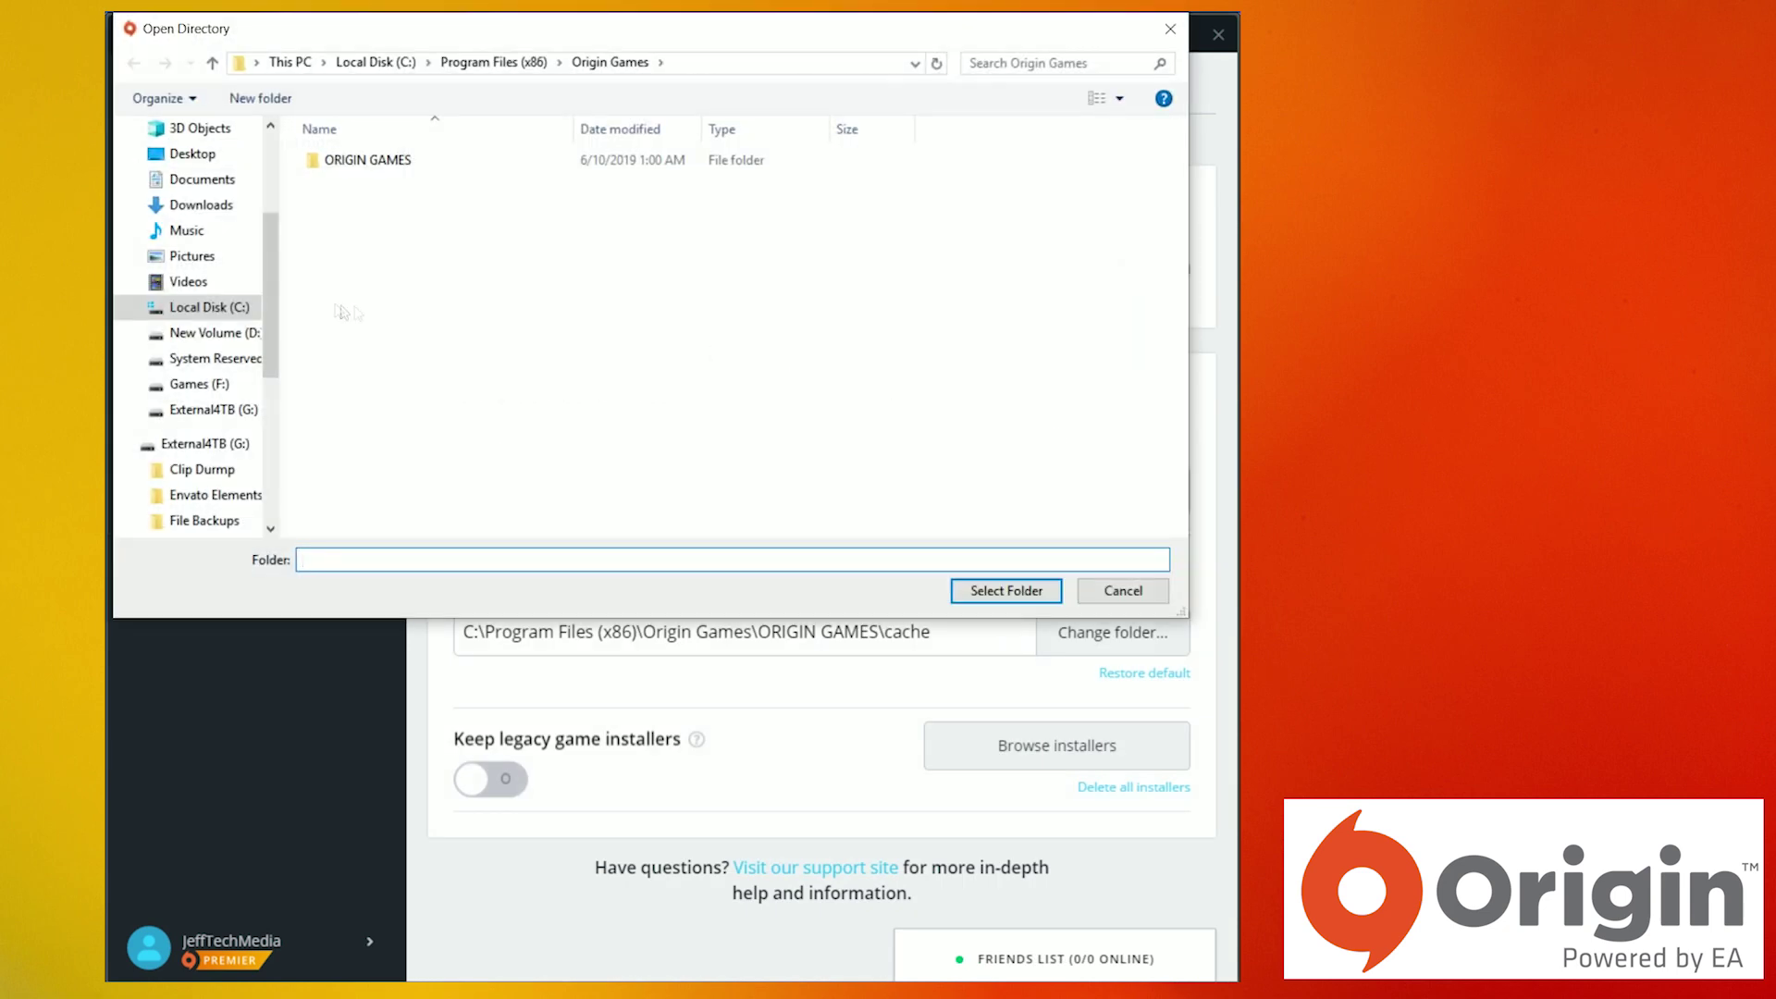
left_click(196, 384)
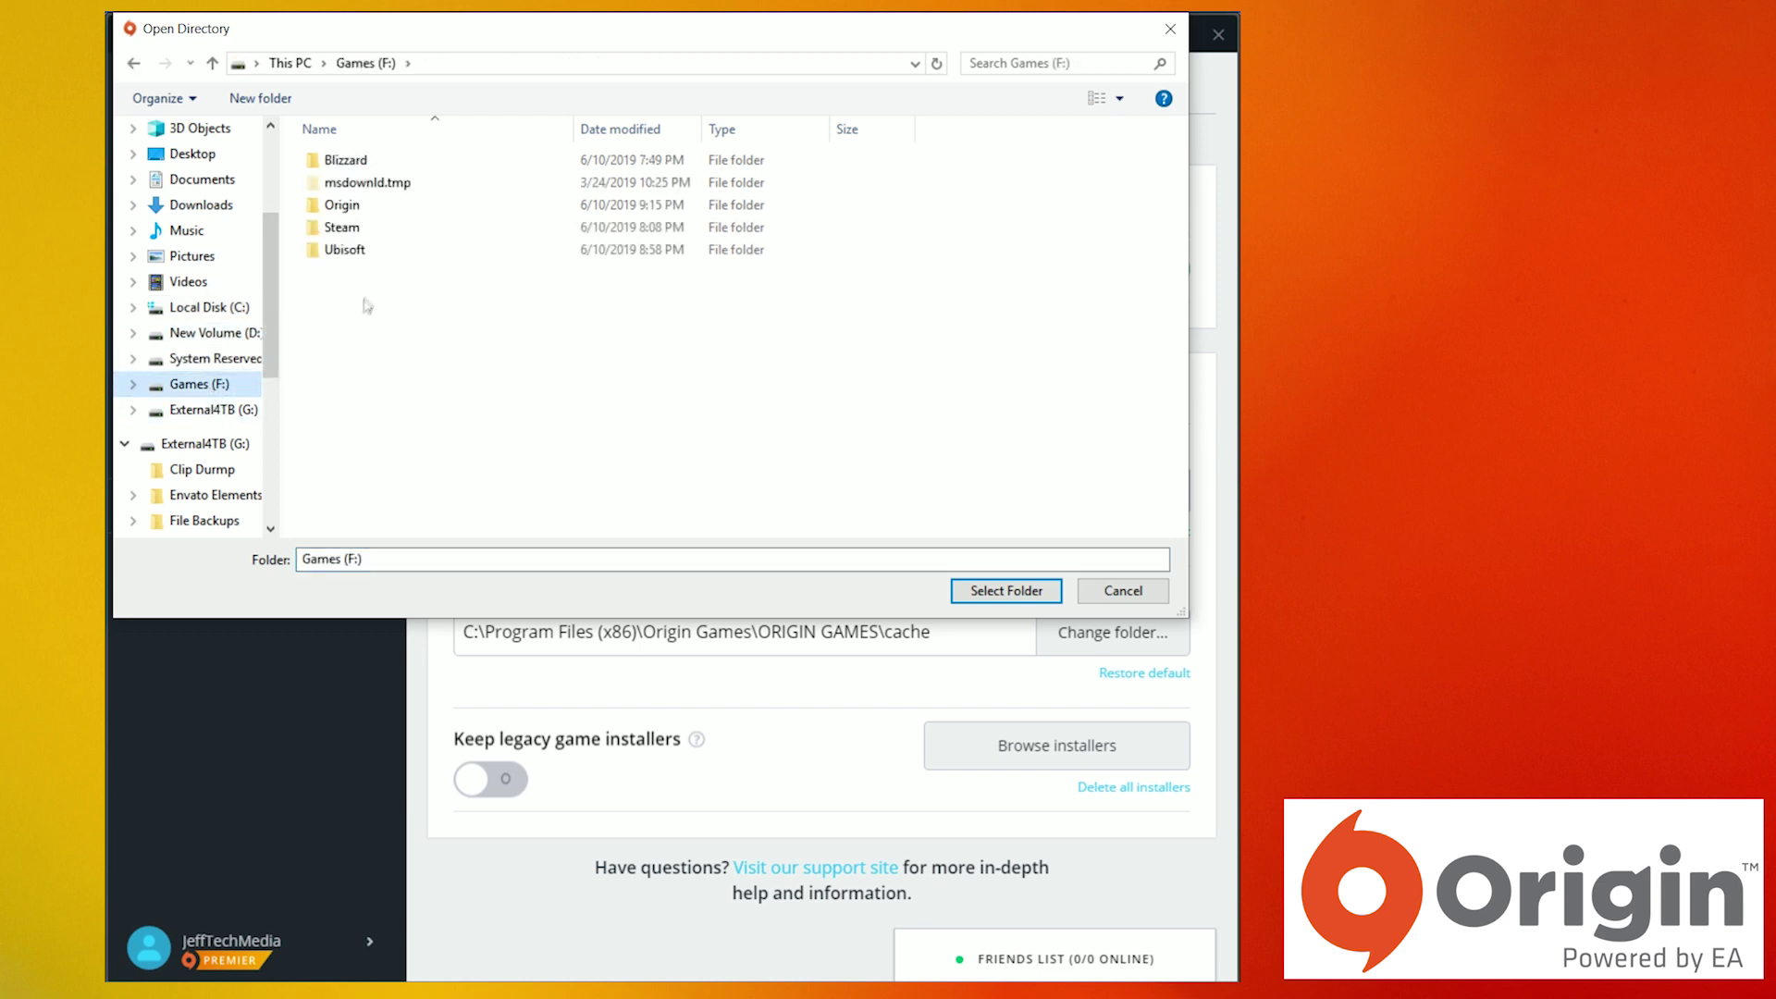
double_click(388, 213)
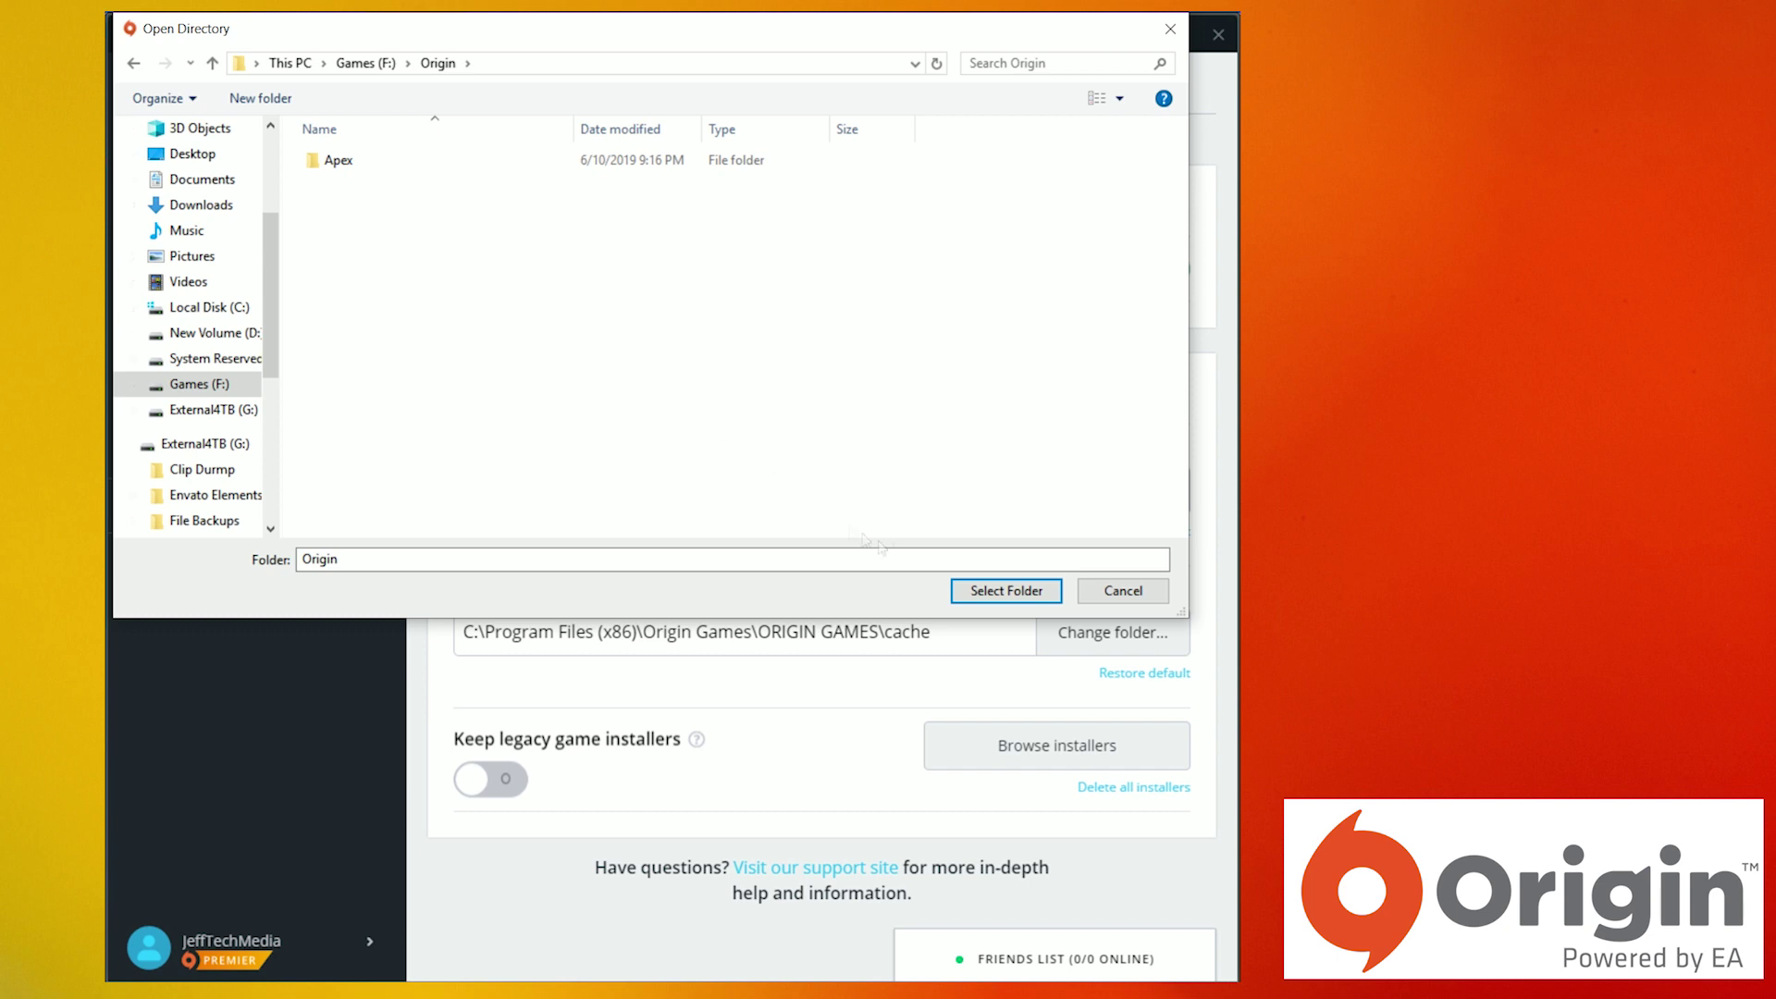
left_click(1007, 590)
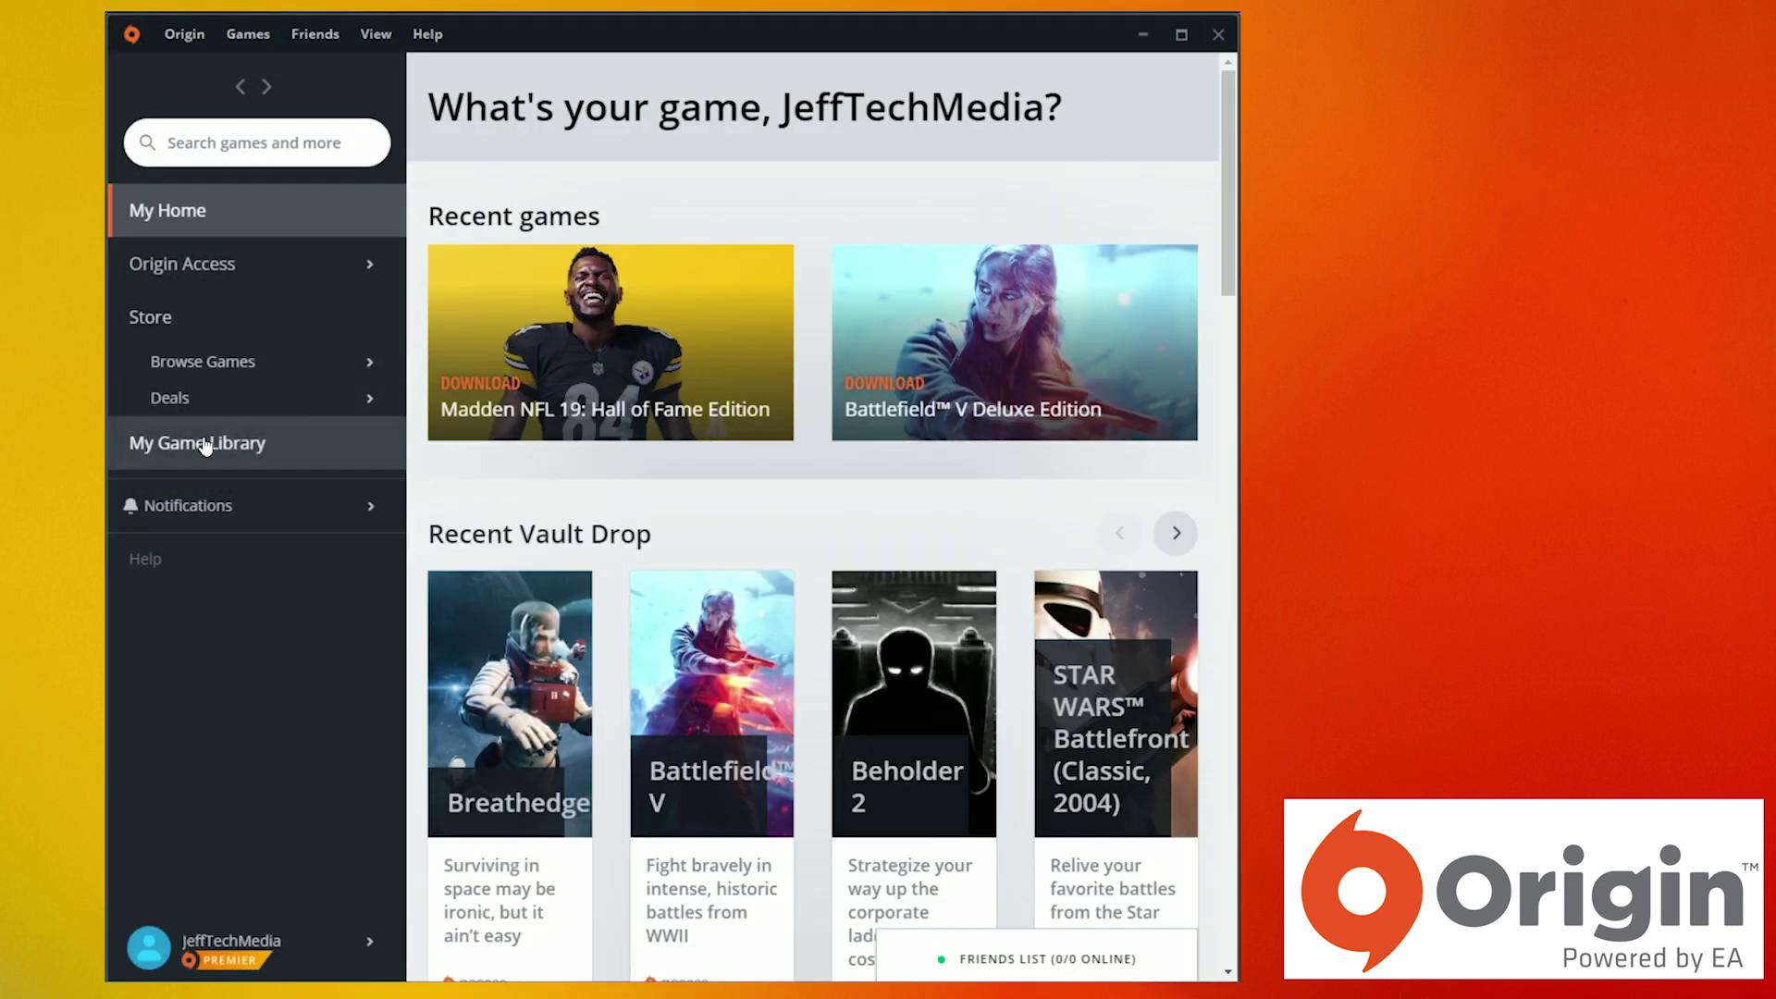
Download Apex Legends, accepting the language and installing it to F:\Origin\Apex\.
left_click(198, 444)
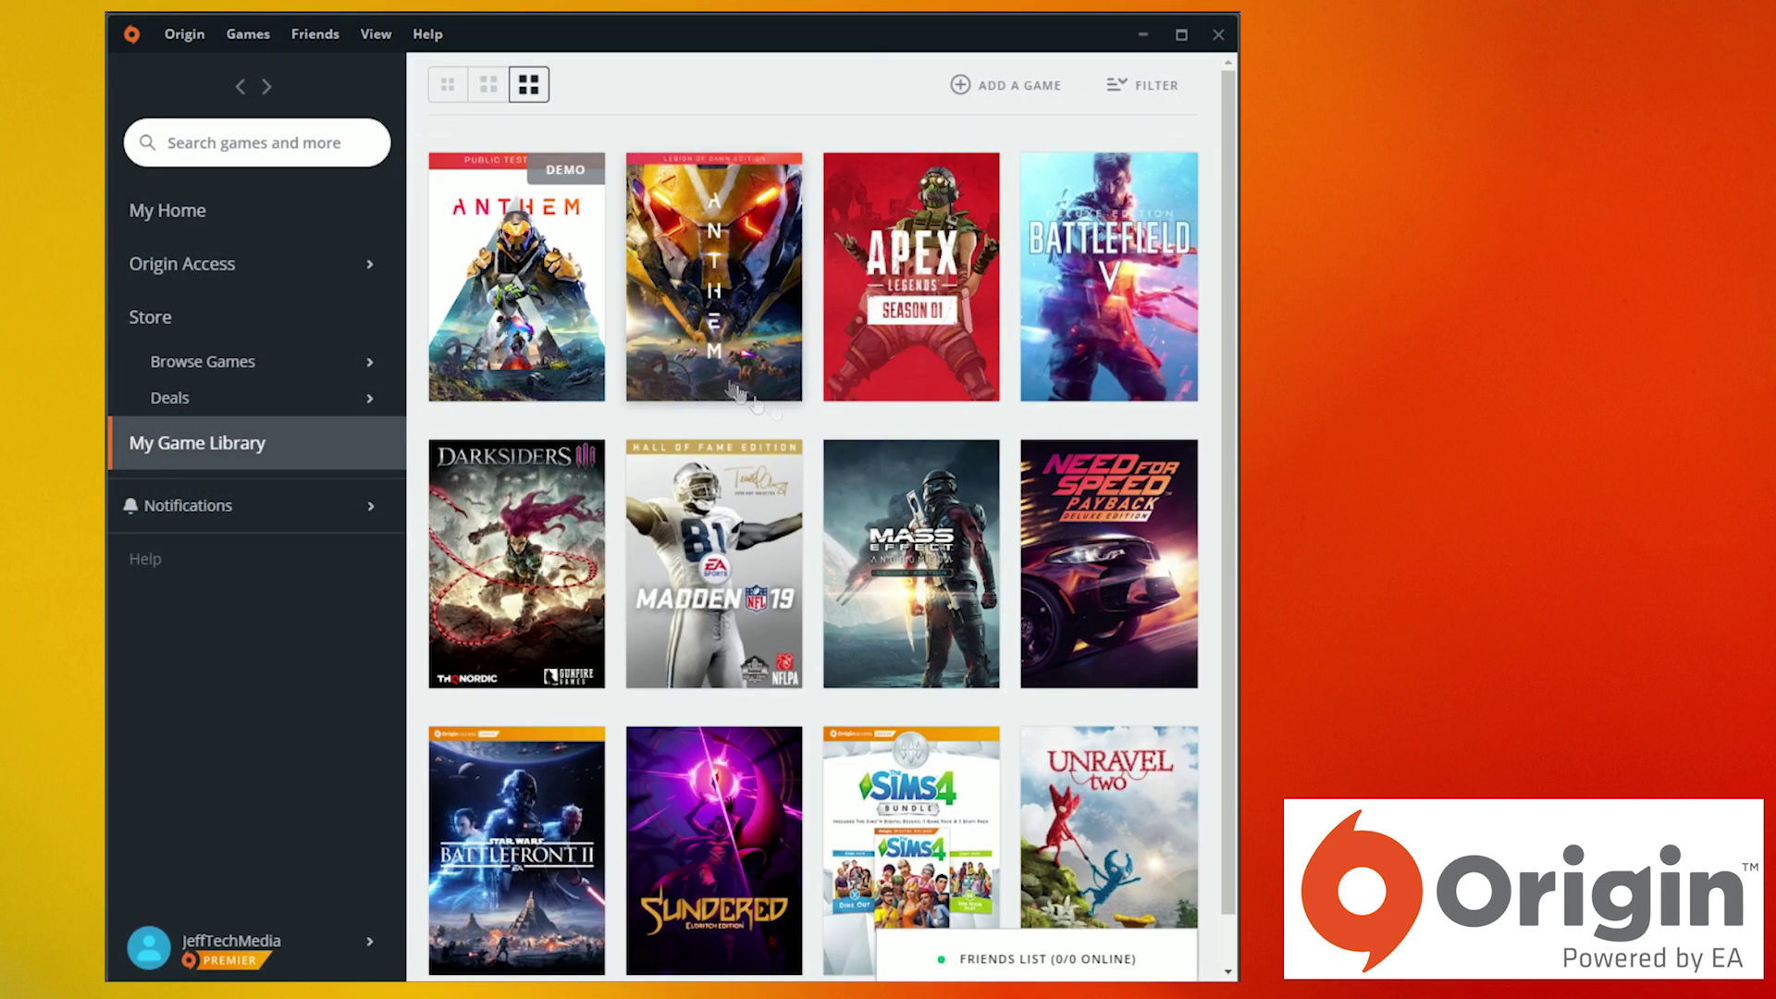
left_click(901, 308)
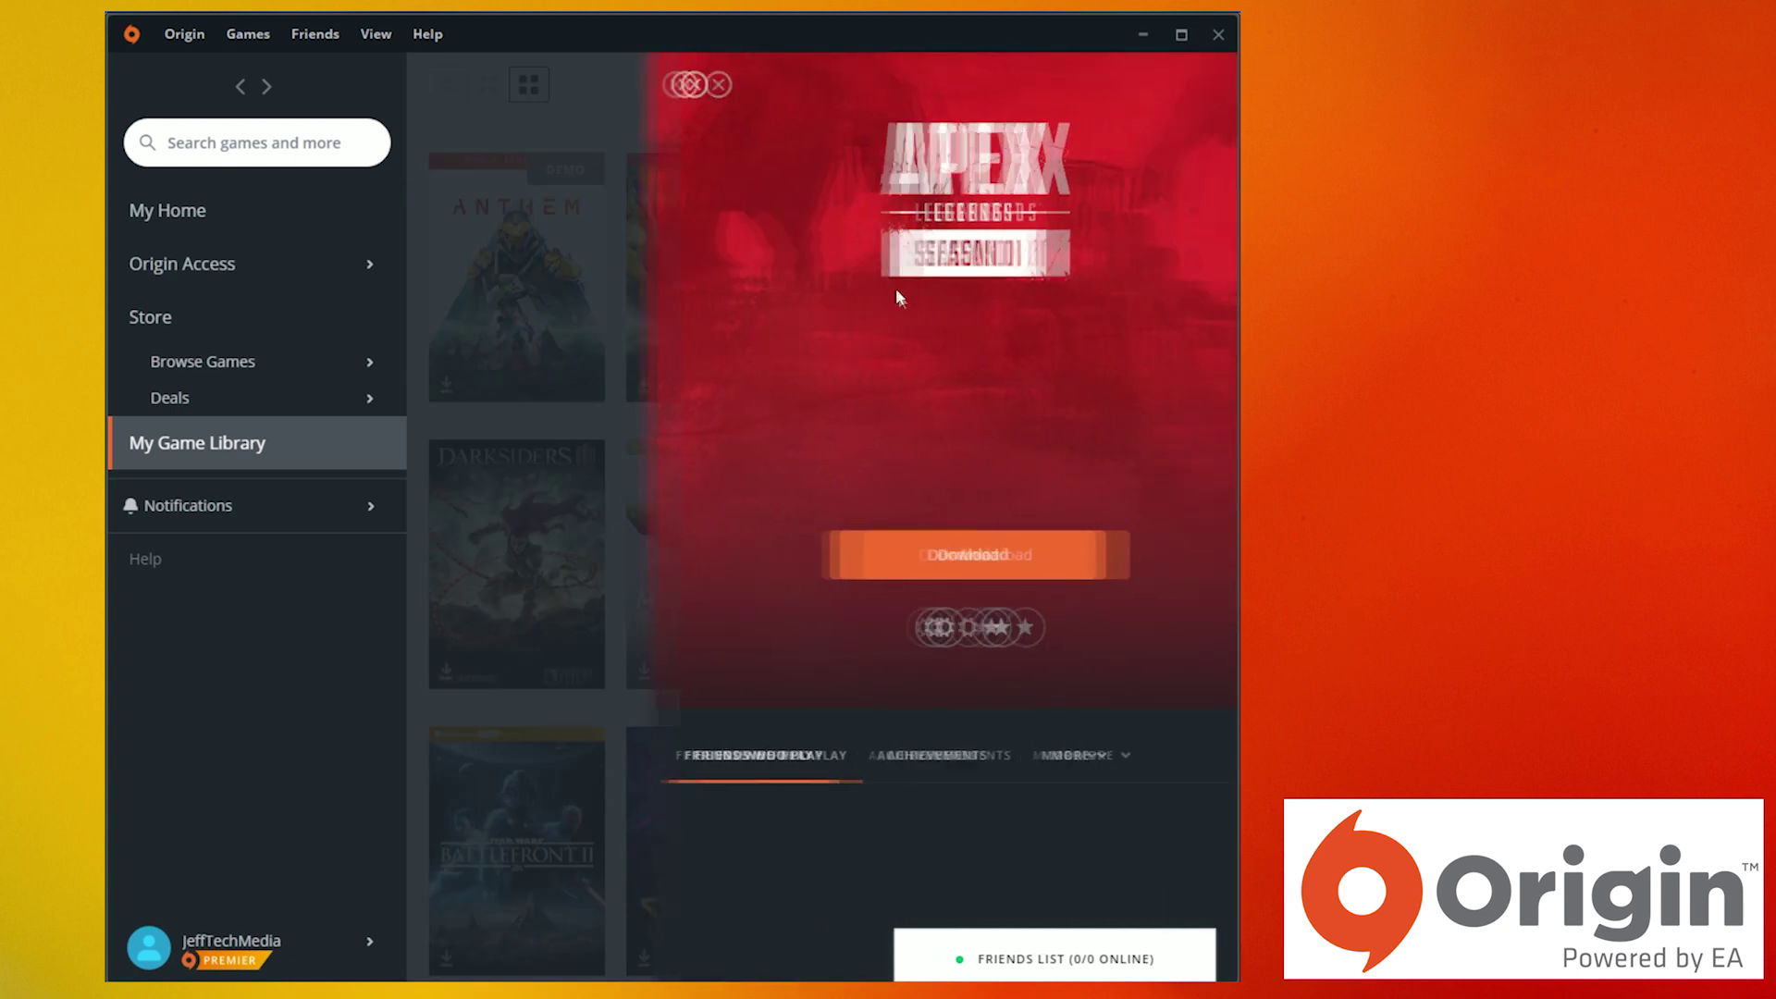
left_click(881, 529)
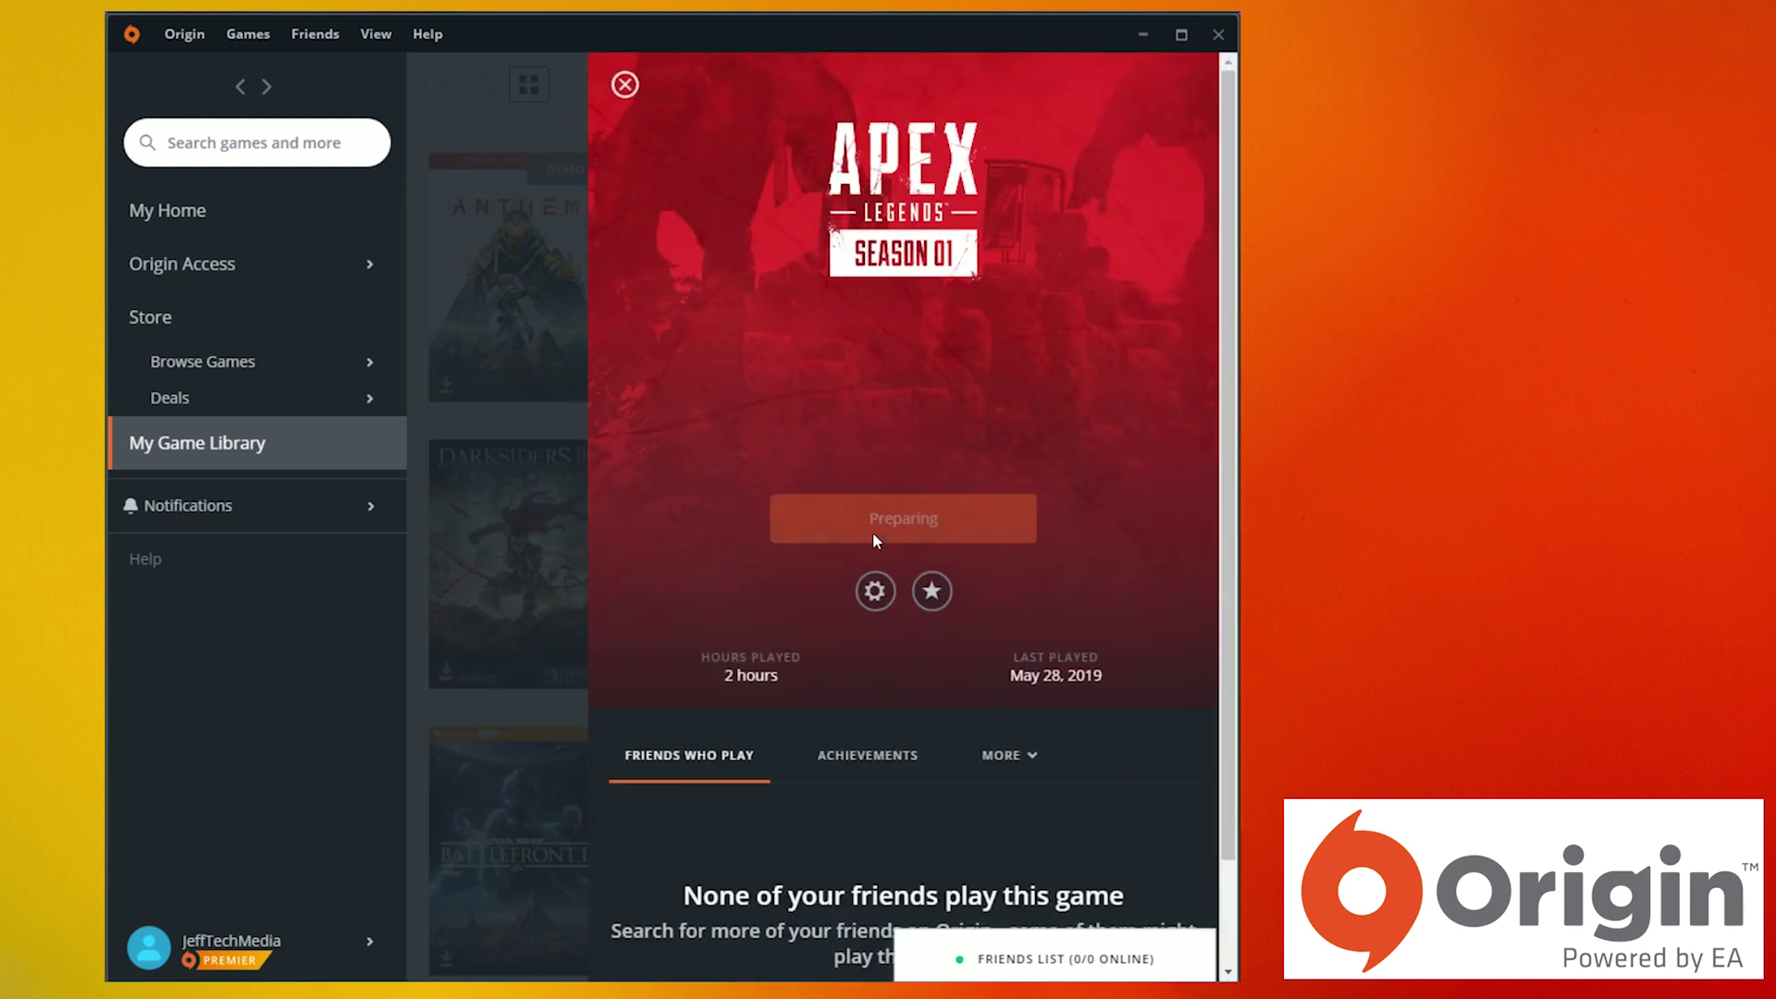
left_click(592, 472)
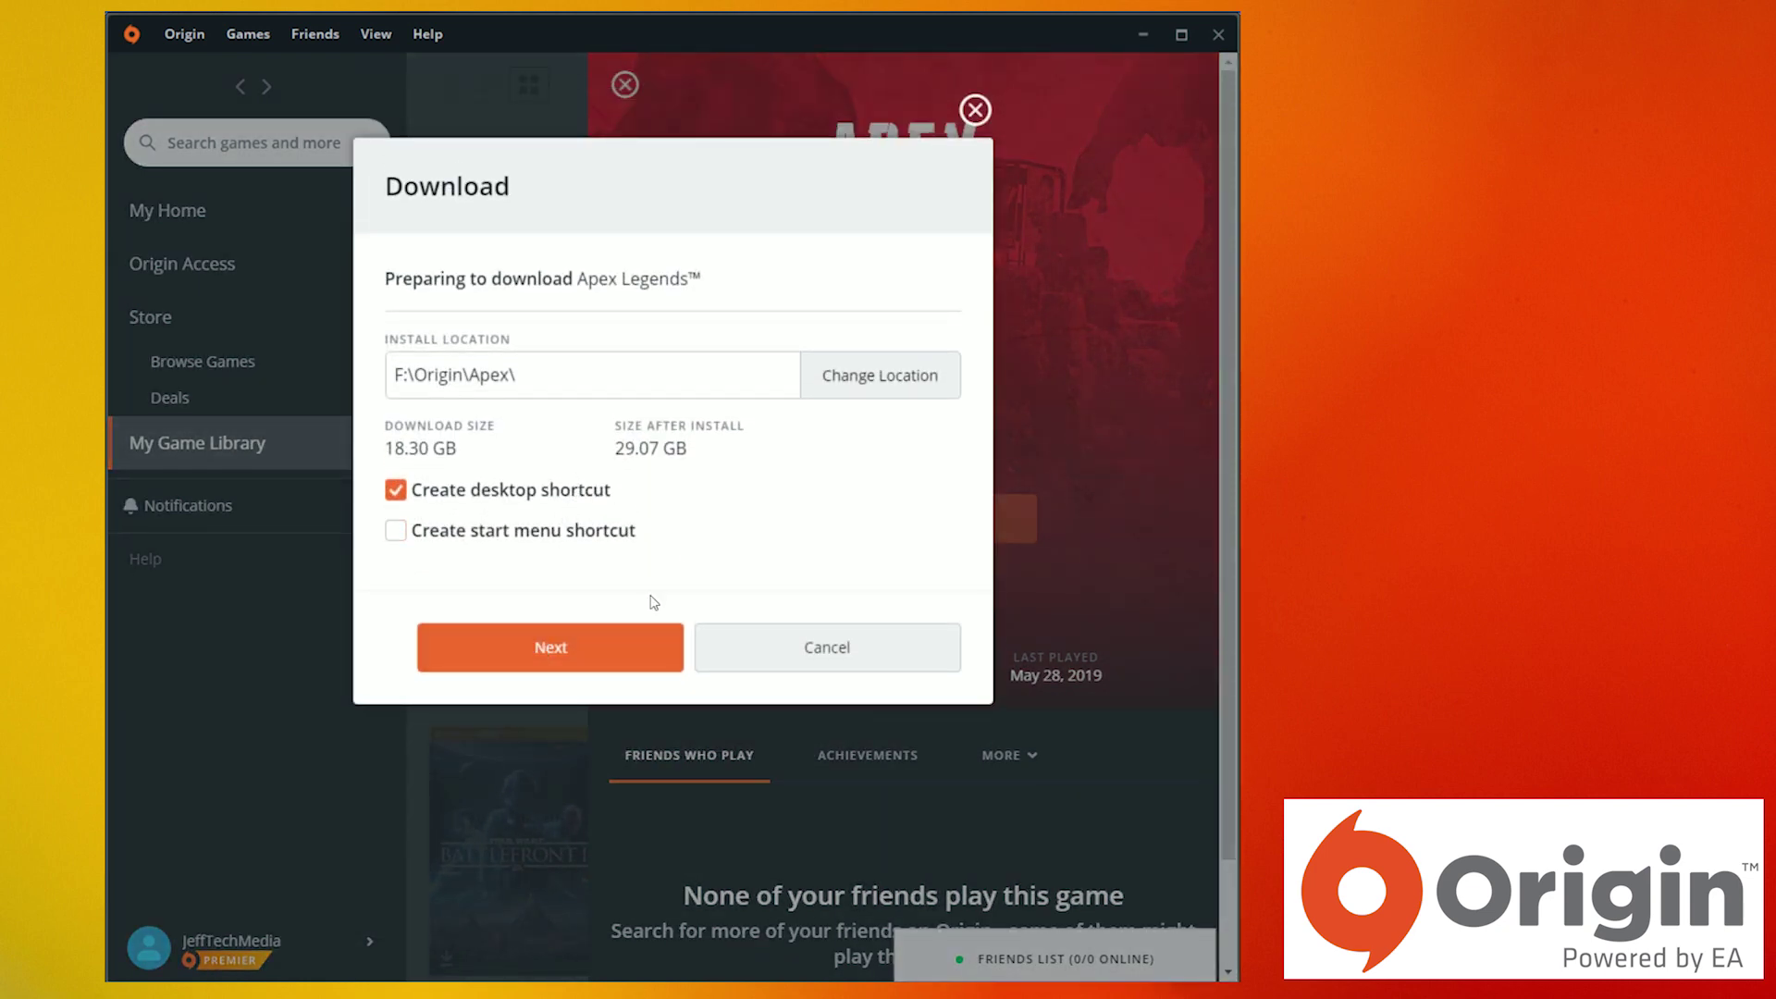
left_click(569, 636)
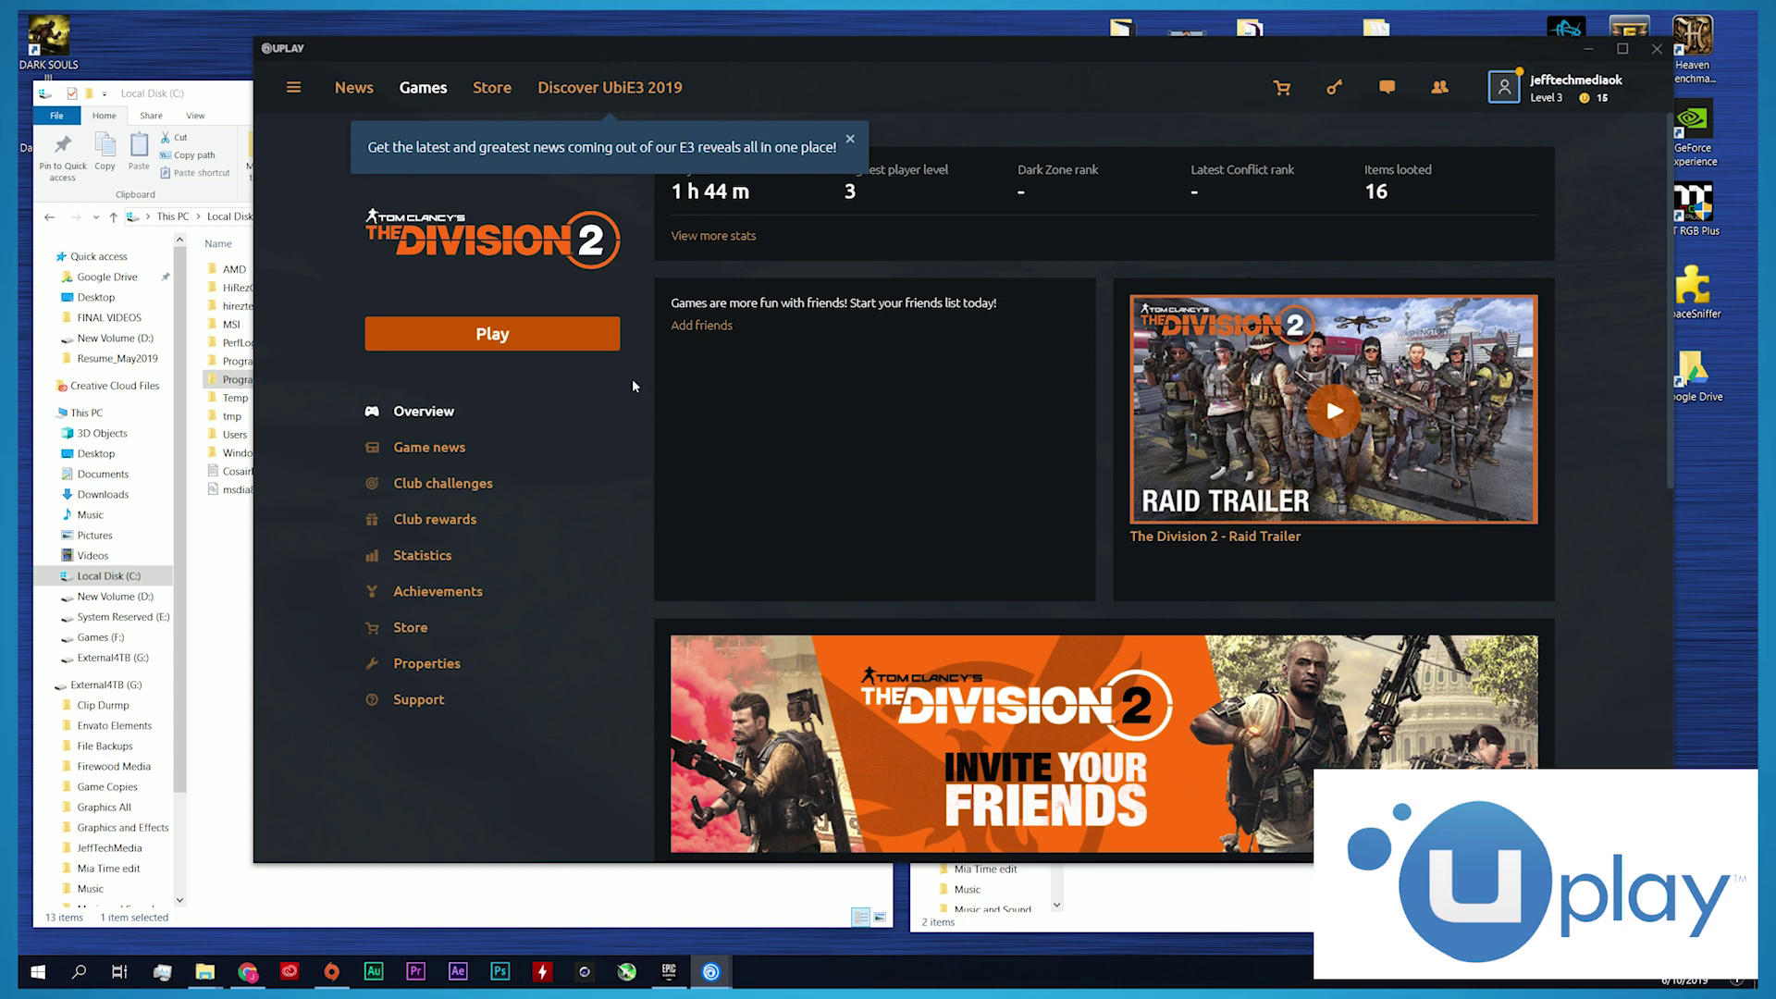
Open C:\Program Files (x86)\Ubisoft\Ubisoft Game Launcher\games in File Explorer.
left_click(246, 123)
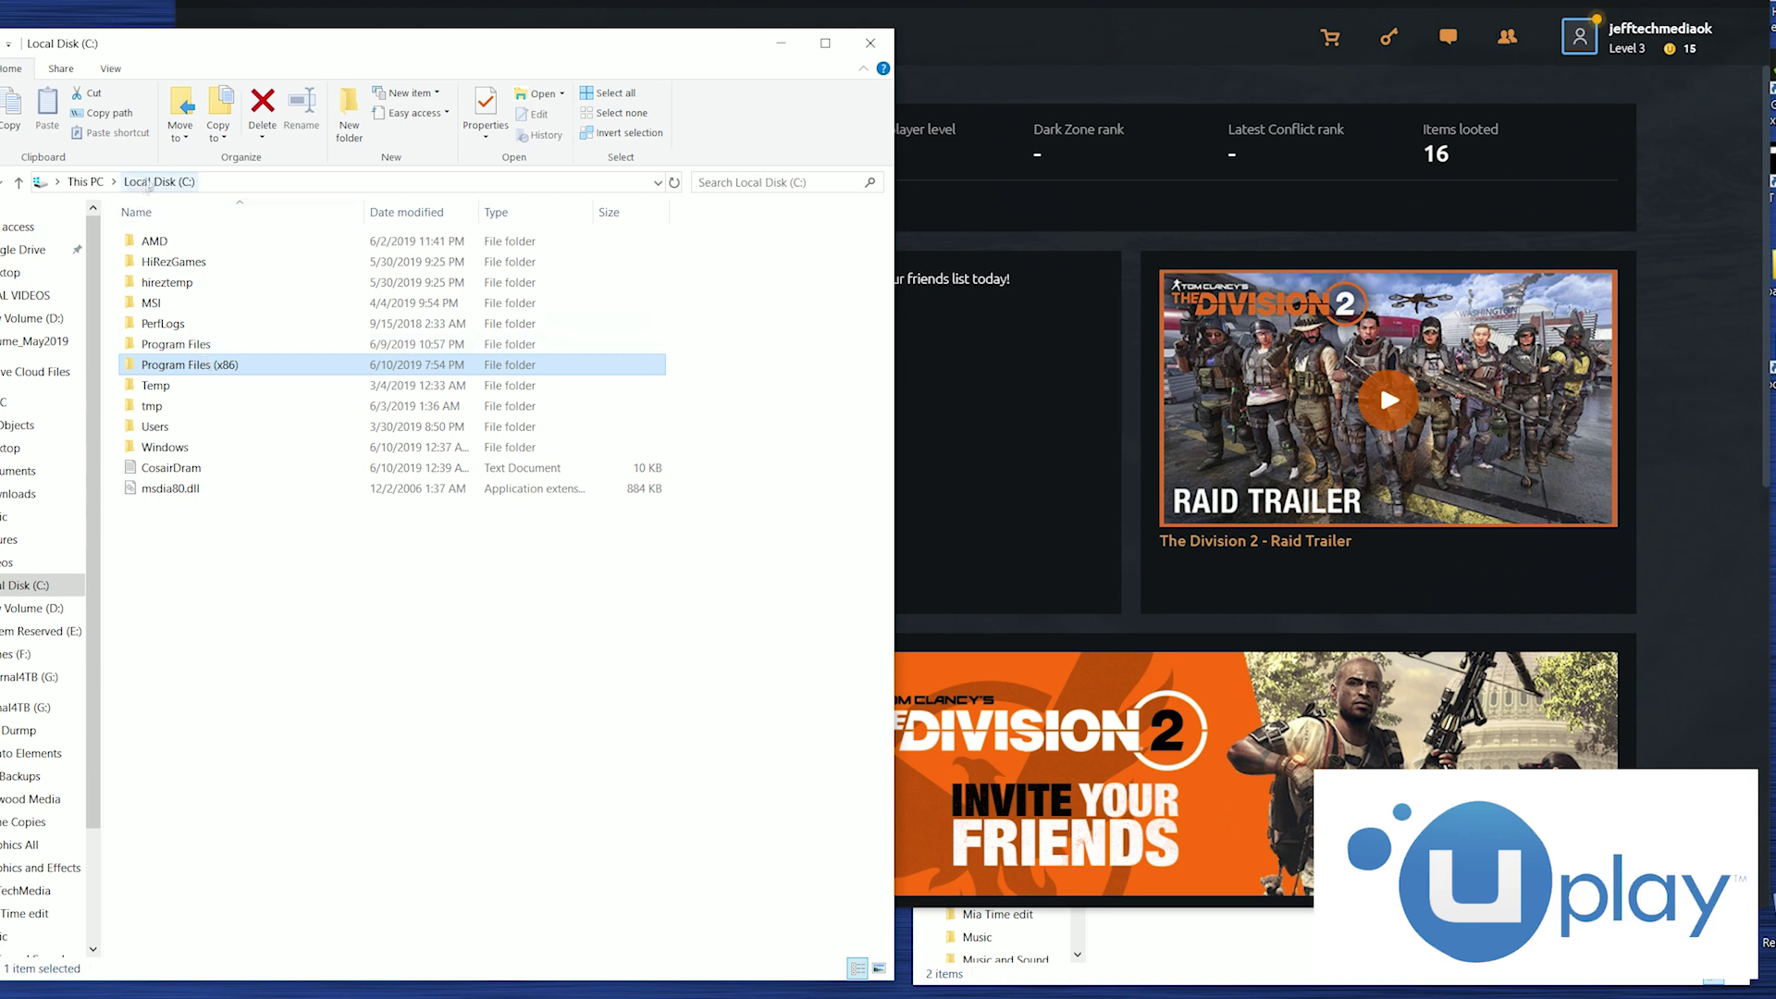
left_click(148, 183)
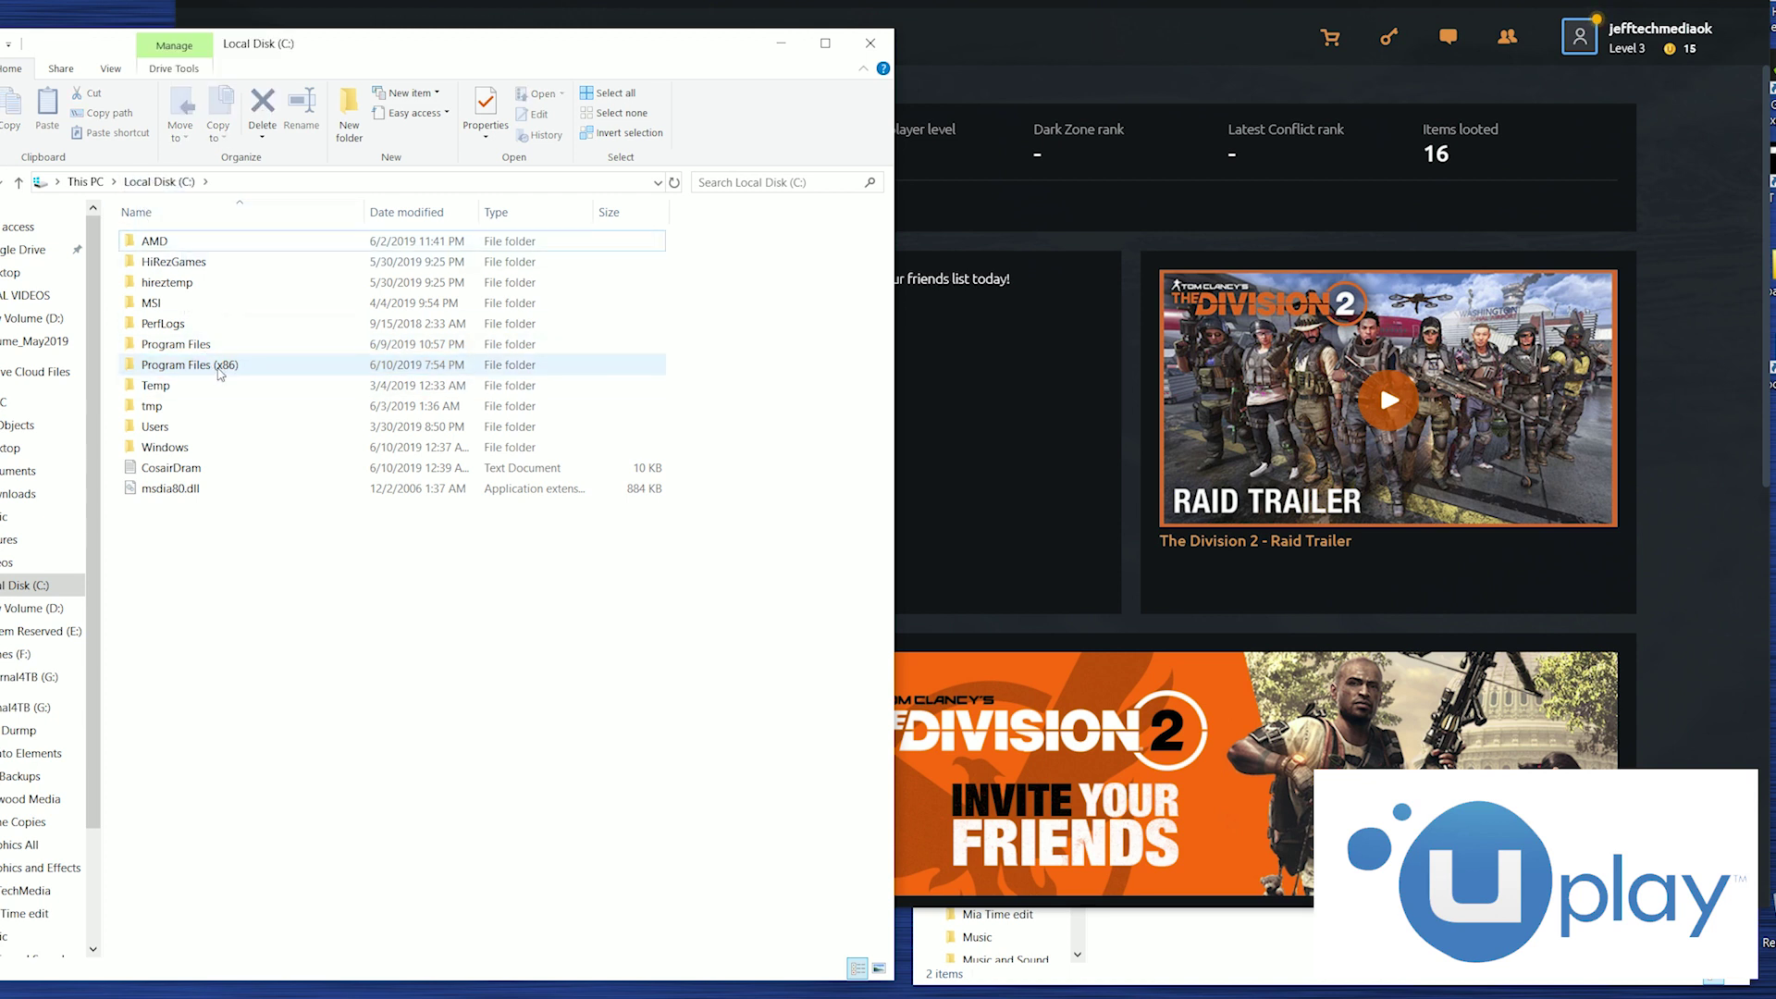
double_click(220, 367)
double_click(223, 730)
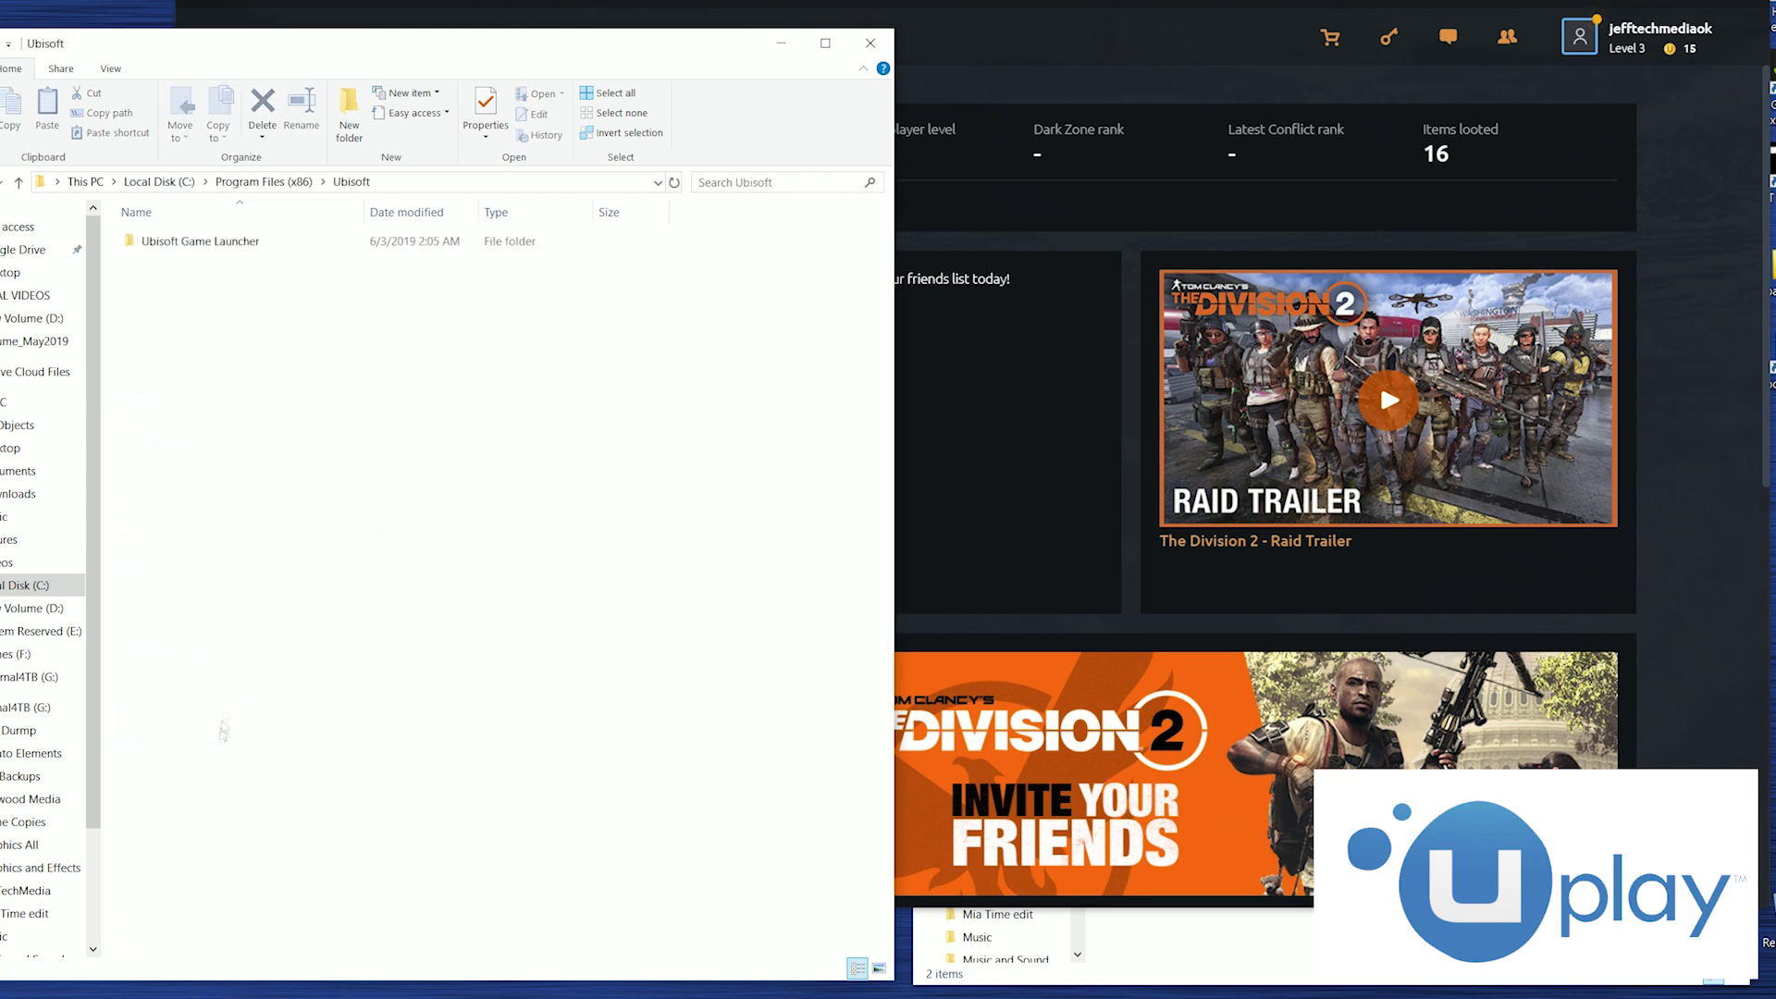
double_click(317, 239)
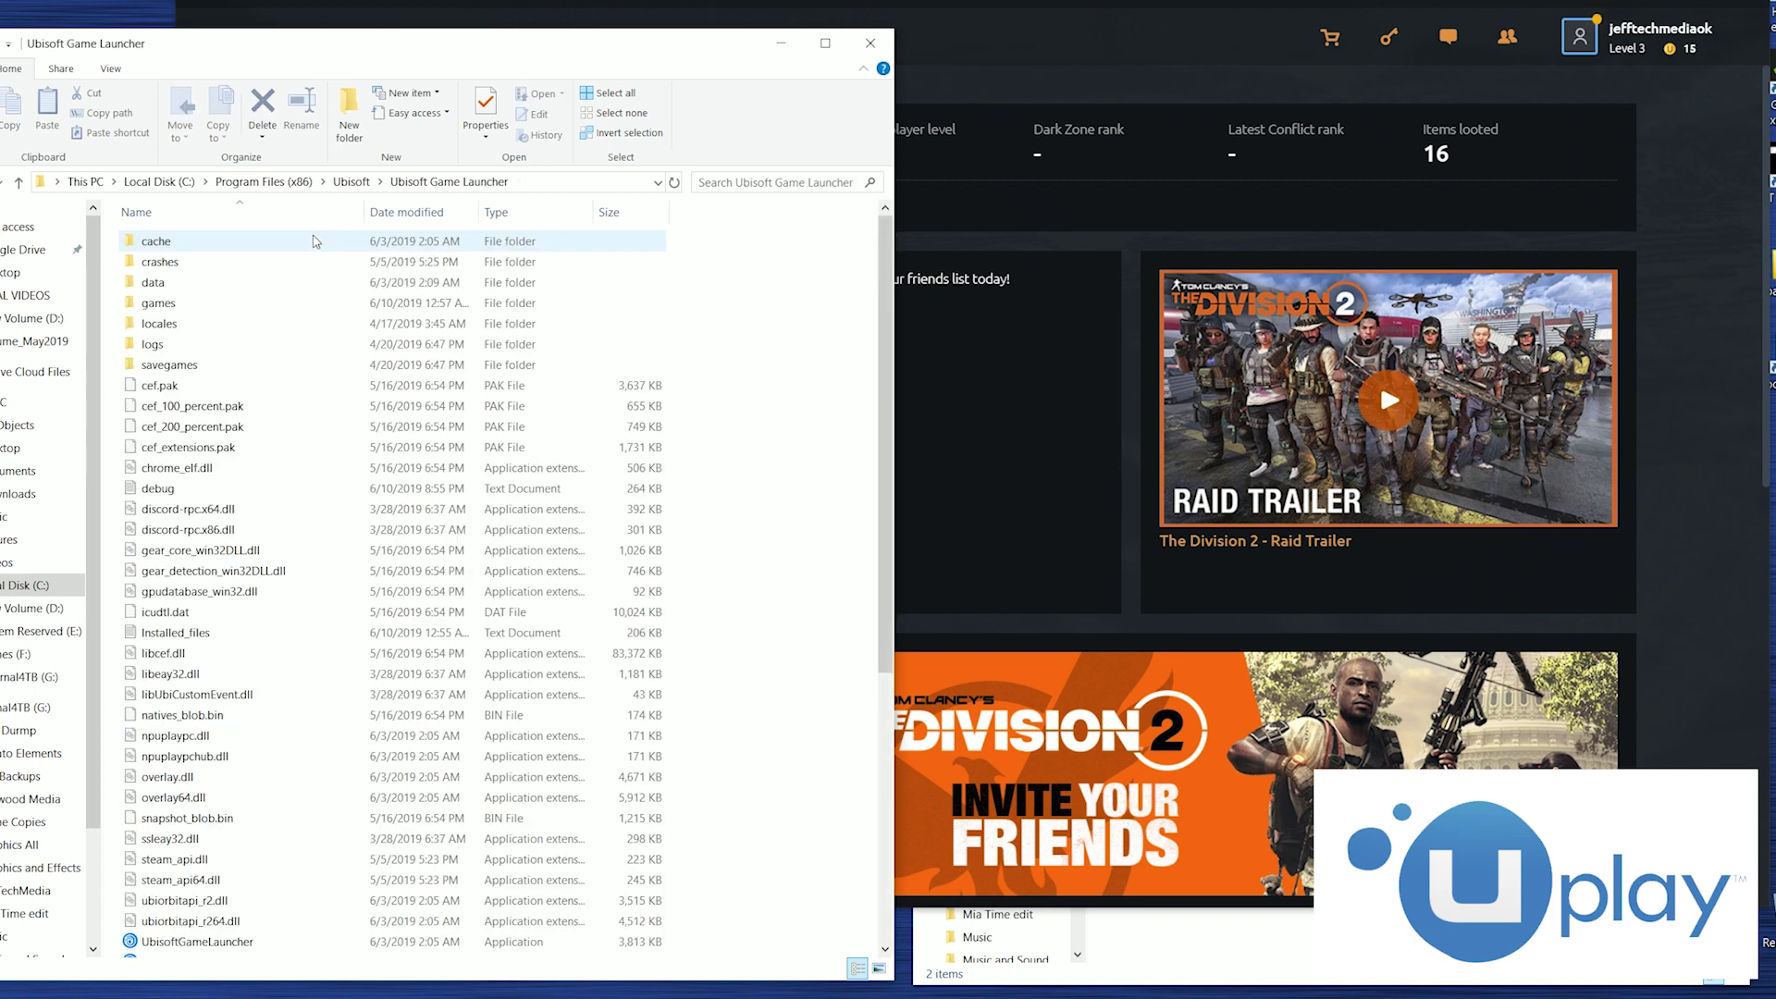
double_click(266, 306)
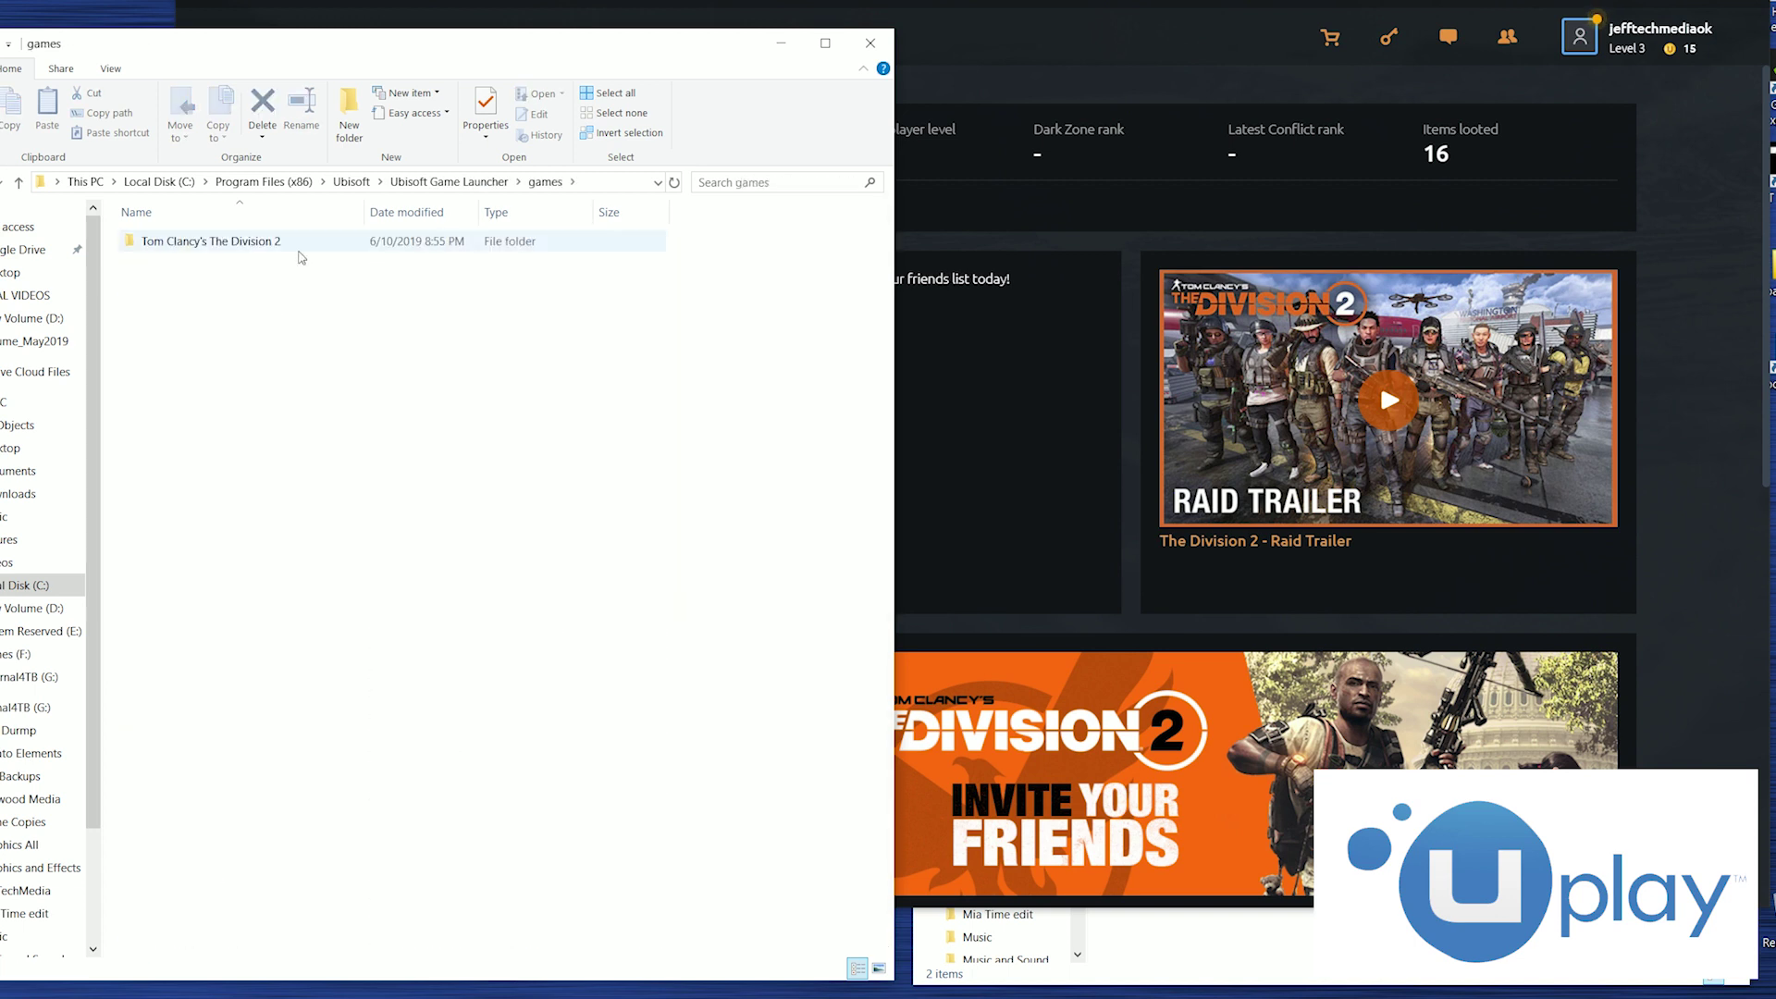
Create a Ubisoft folder on Games (F:) and copy The Division 2 into it.
left_click(301, 242)
left_click(1257, 954)
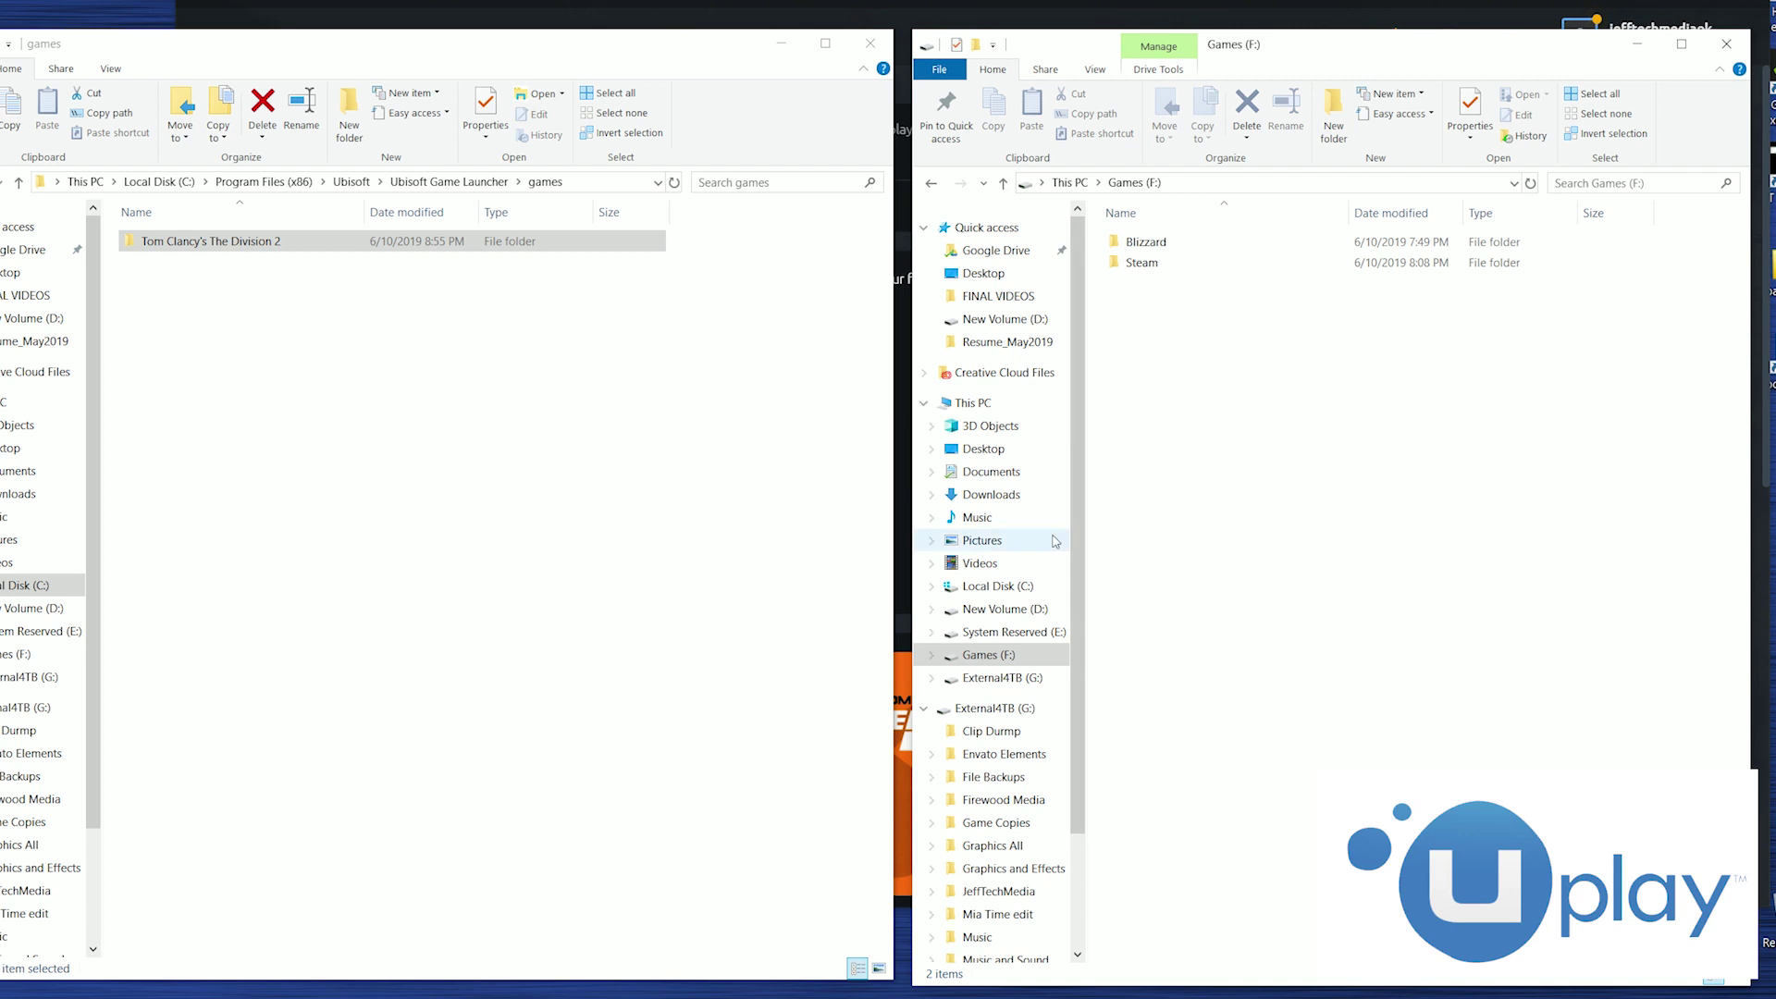
key("ctrl+shift+n")
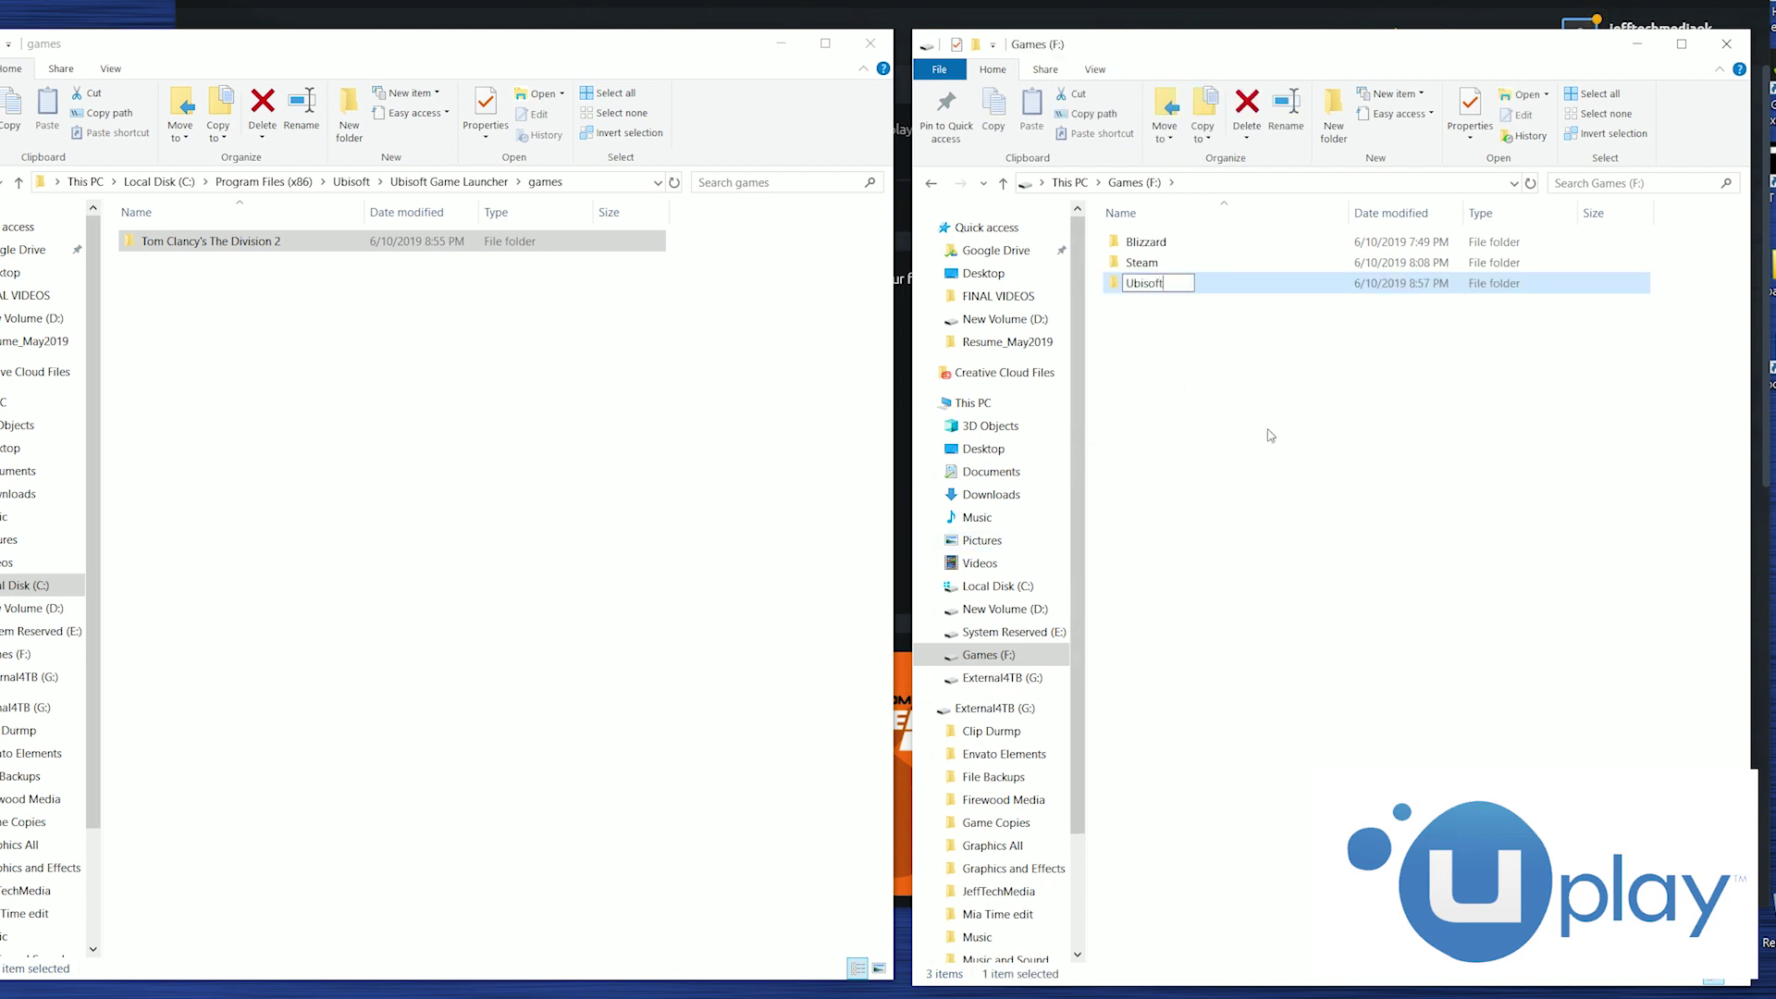
left_click_drag(447, 242, 1161, 290)
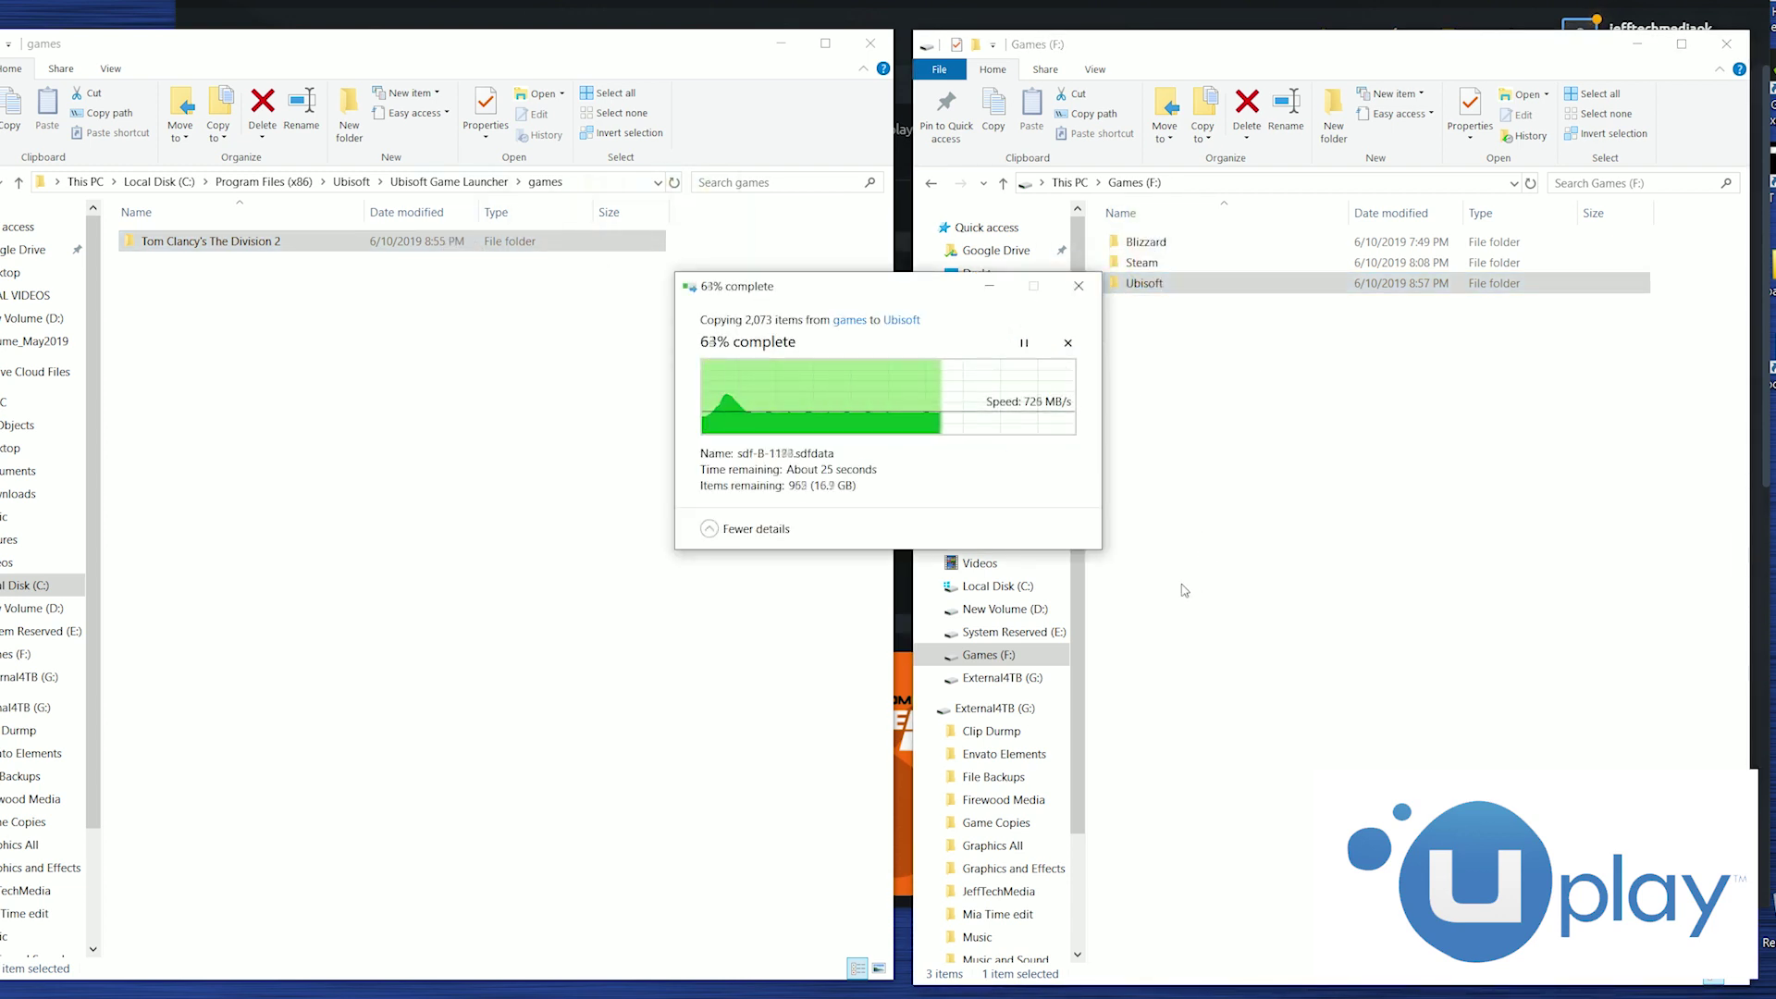
Permanently delete the original The Division 2 folder from the C: drive.
right_click(468, 238)
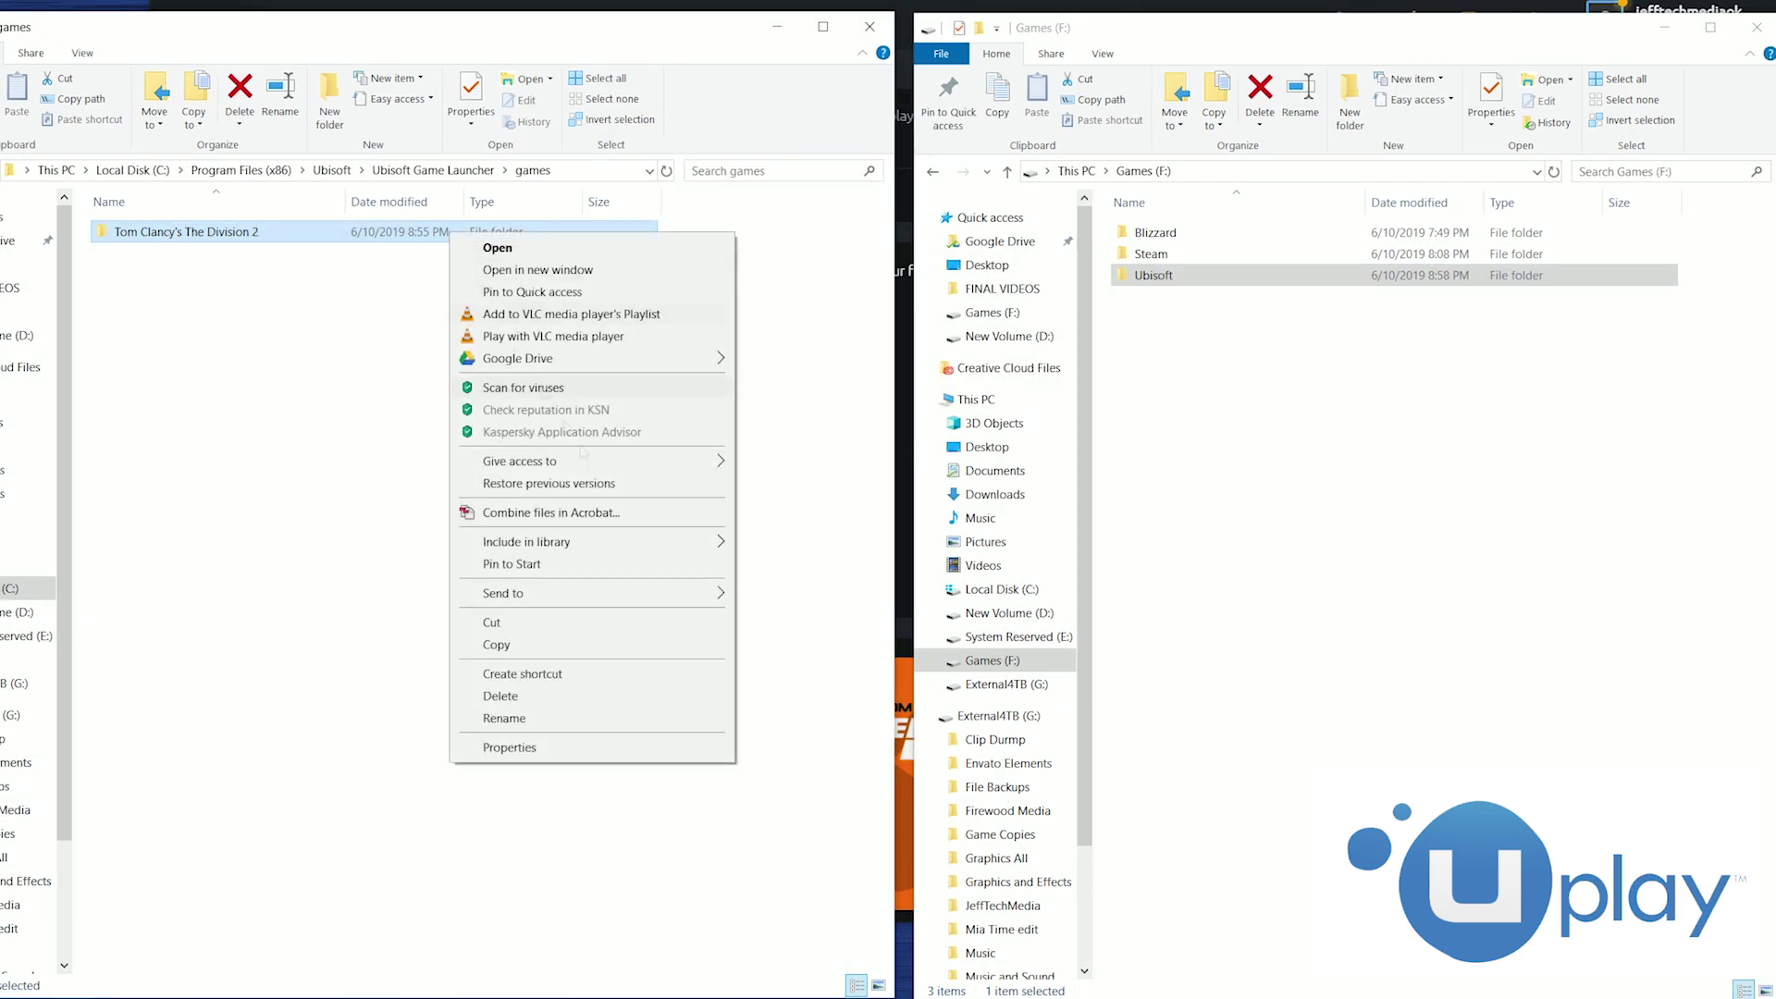
left_click(518, 695)
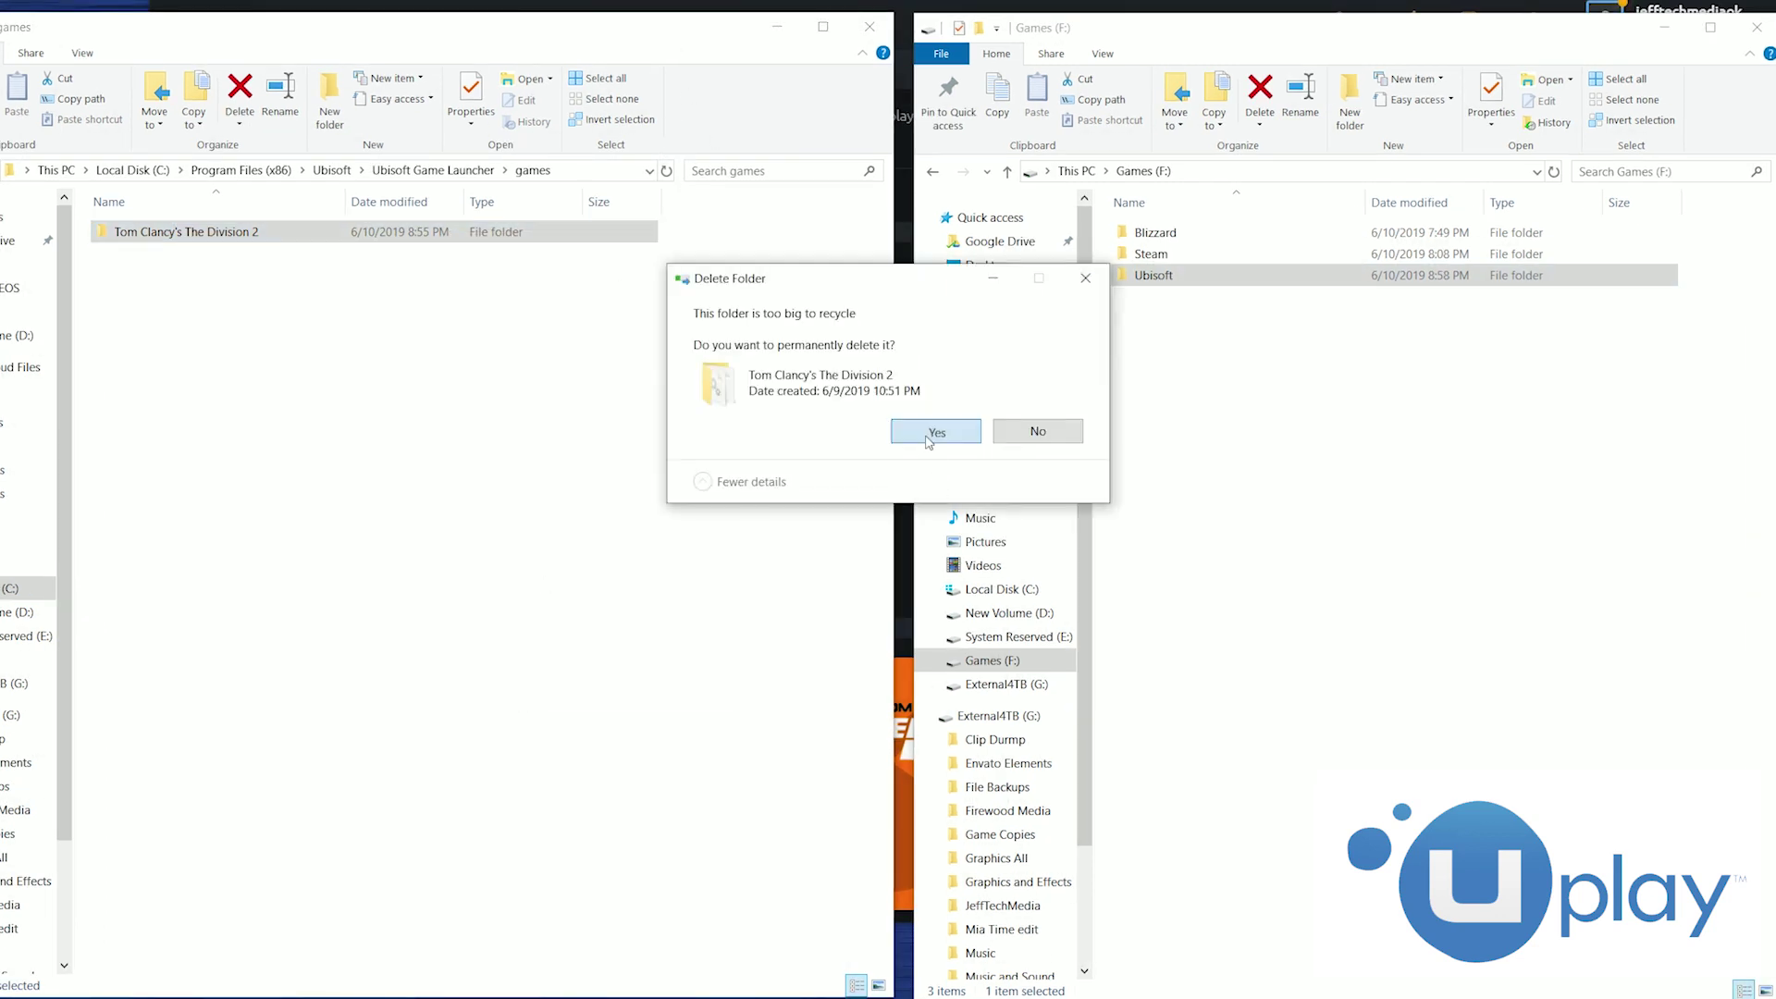
left_click(932, 432)
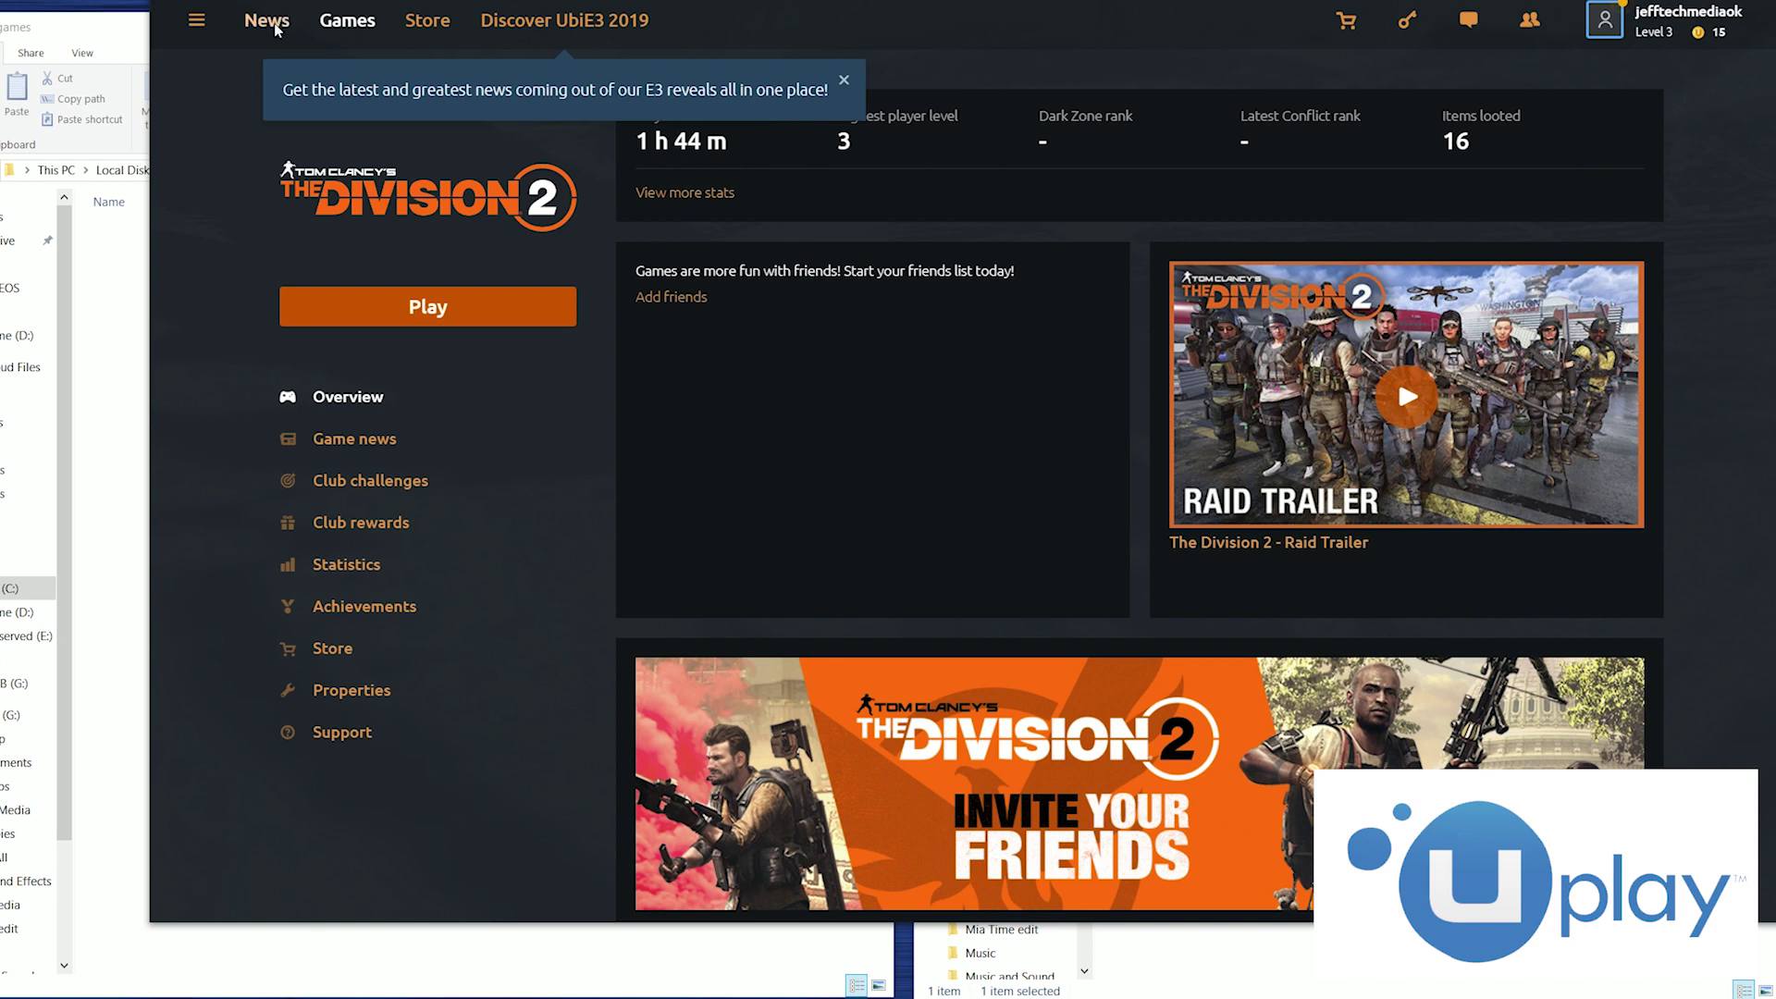
Change Uplay's default game installation location to F:\Ubisoft in Settings > Downloads.
left_click(197, 22)
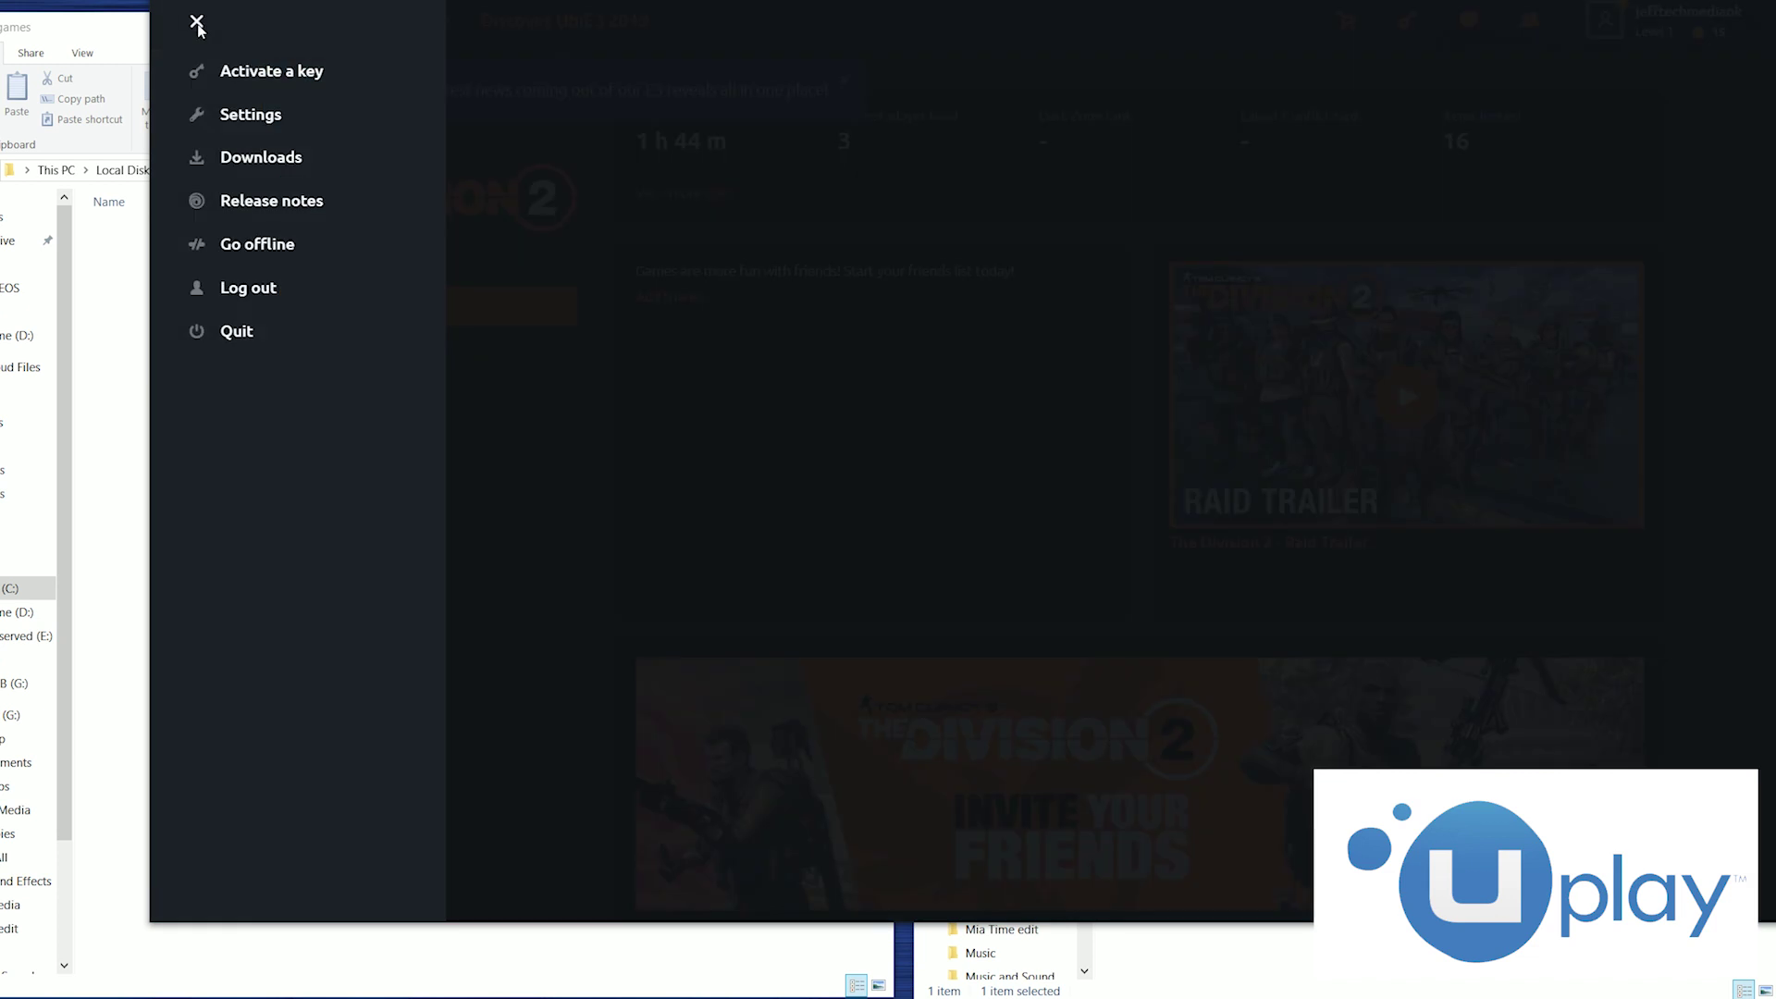
left_click(250, 113)
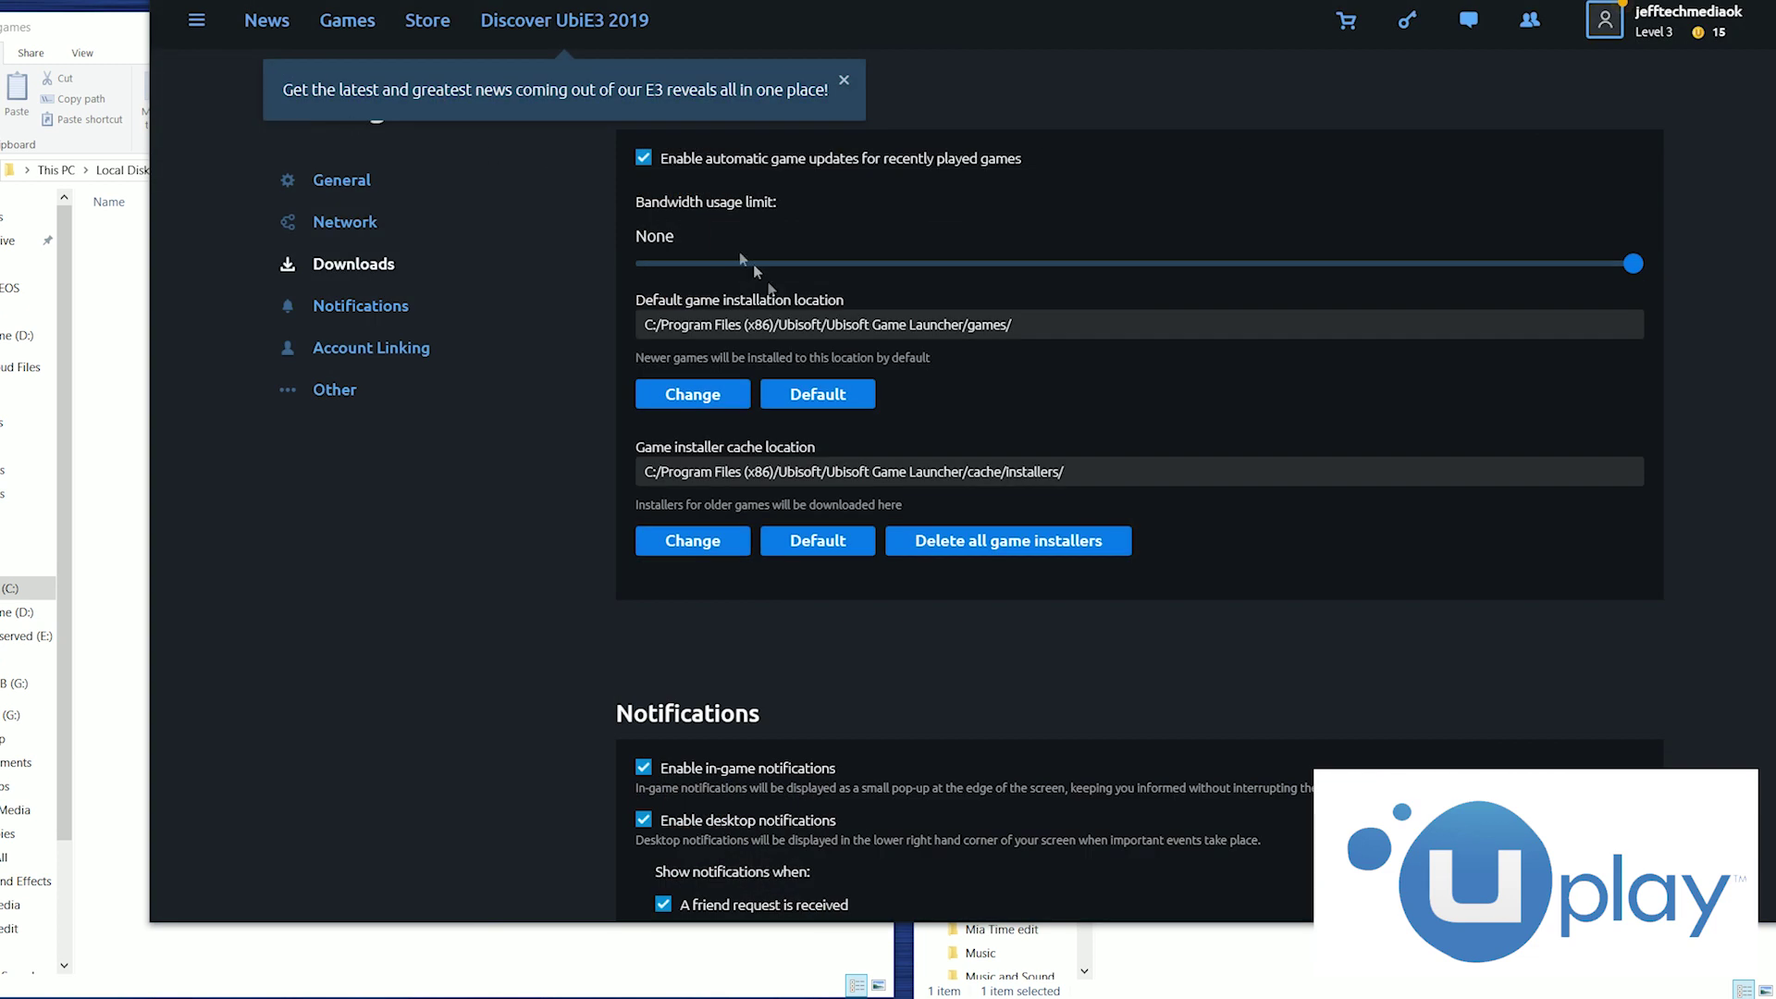
left_click(717, 396)
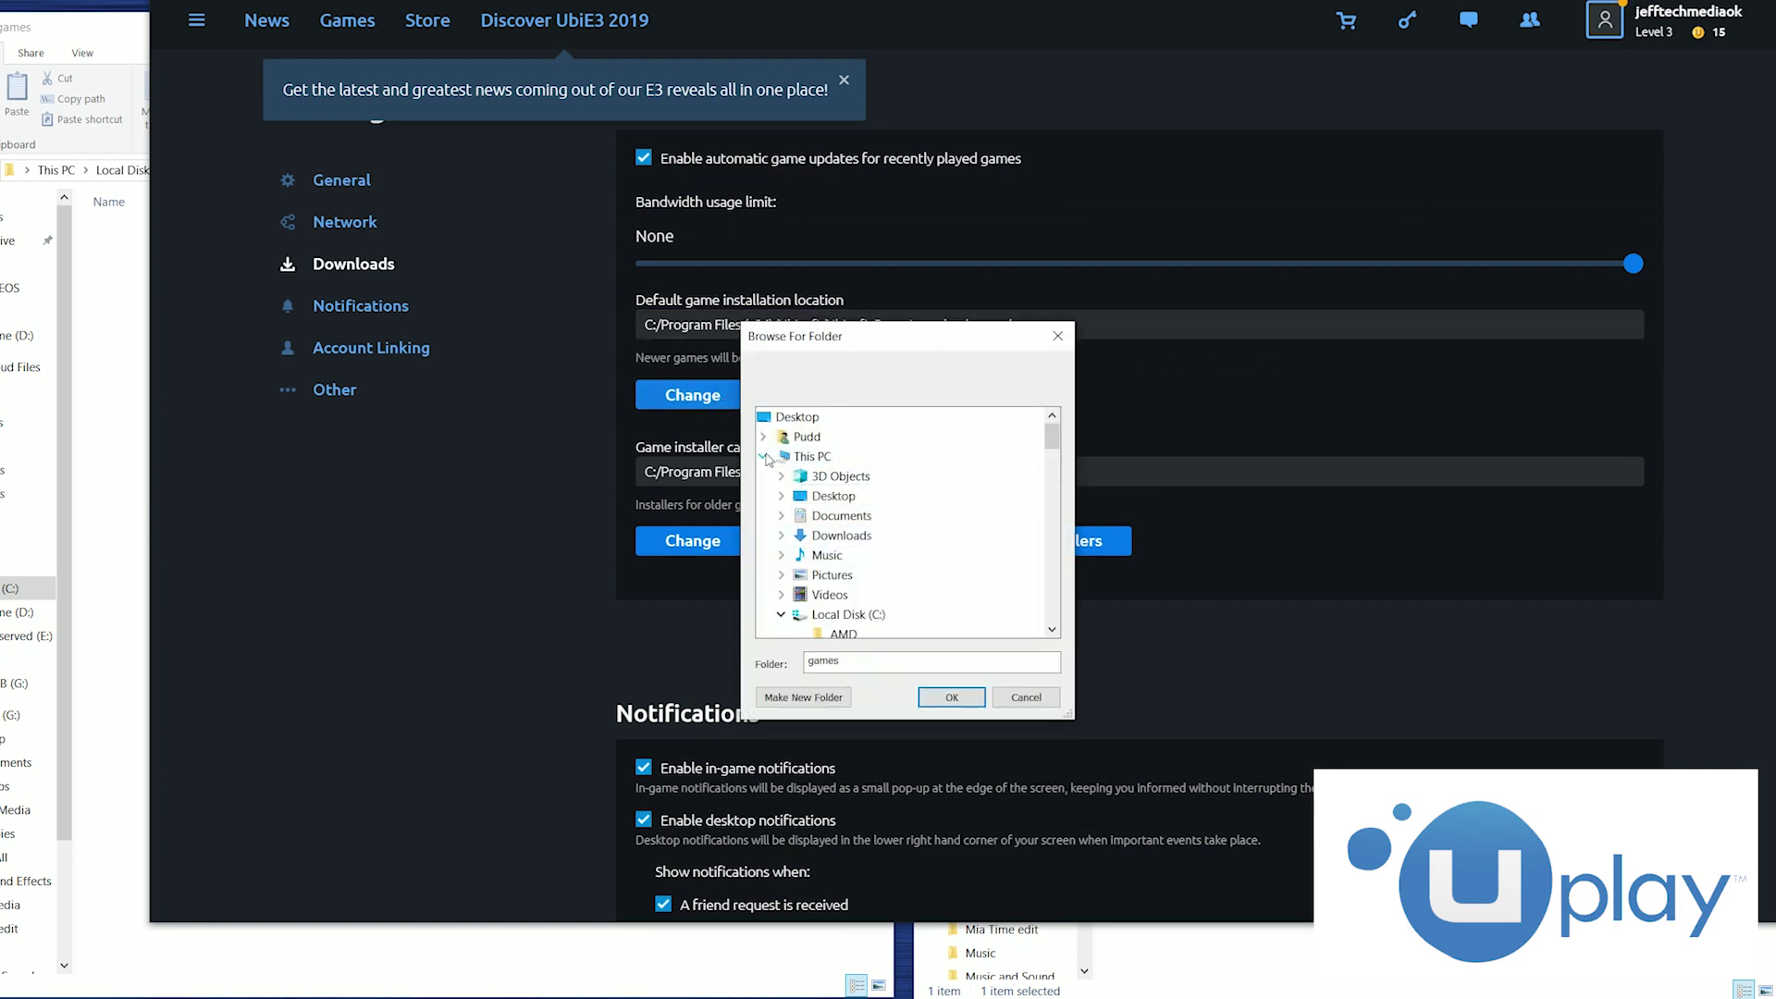
left_click(803, 457)
scroll(875, 518, "down", 5)
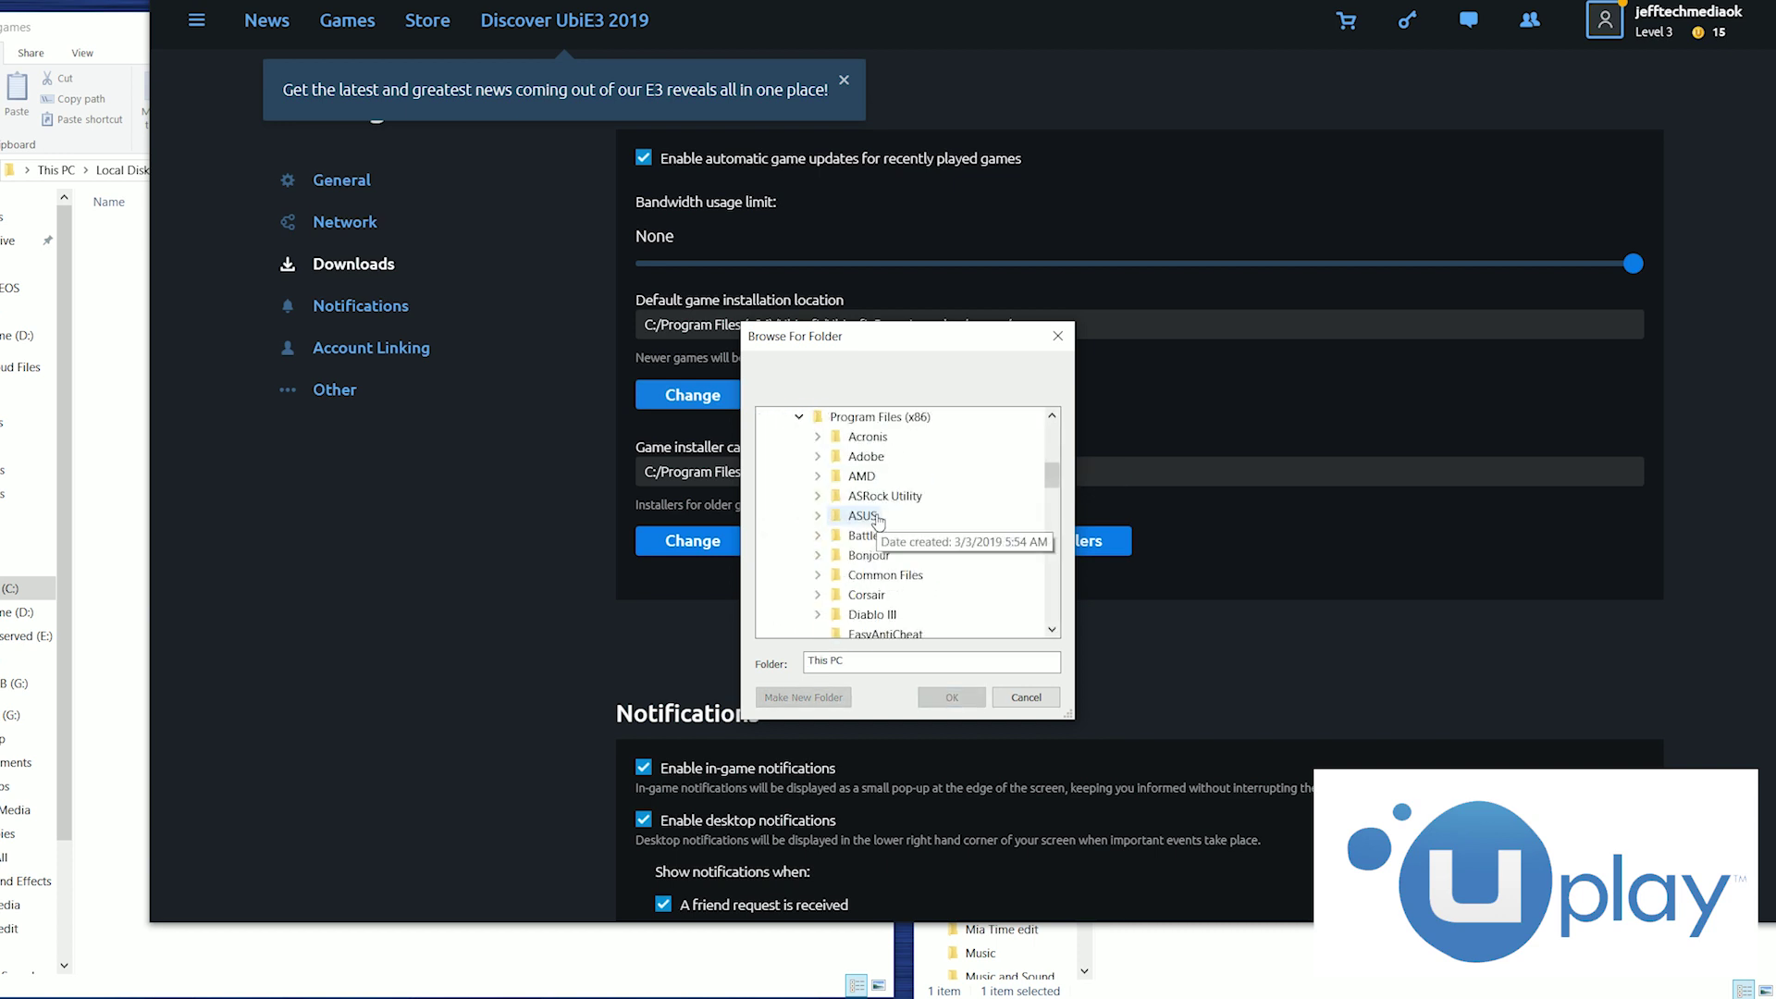
scroll(875, 518, "up", 5)
left_click(799, 516)
left_click(848, 575)
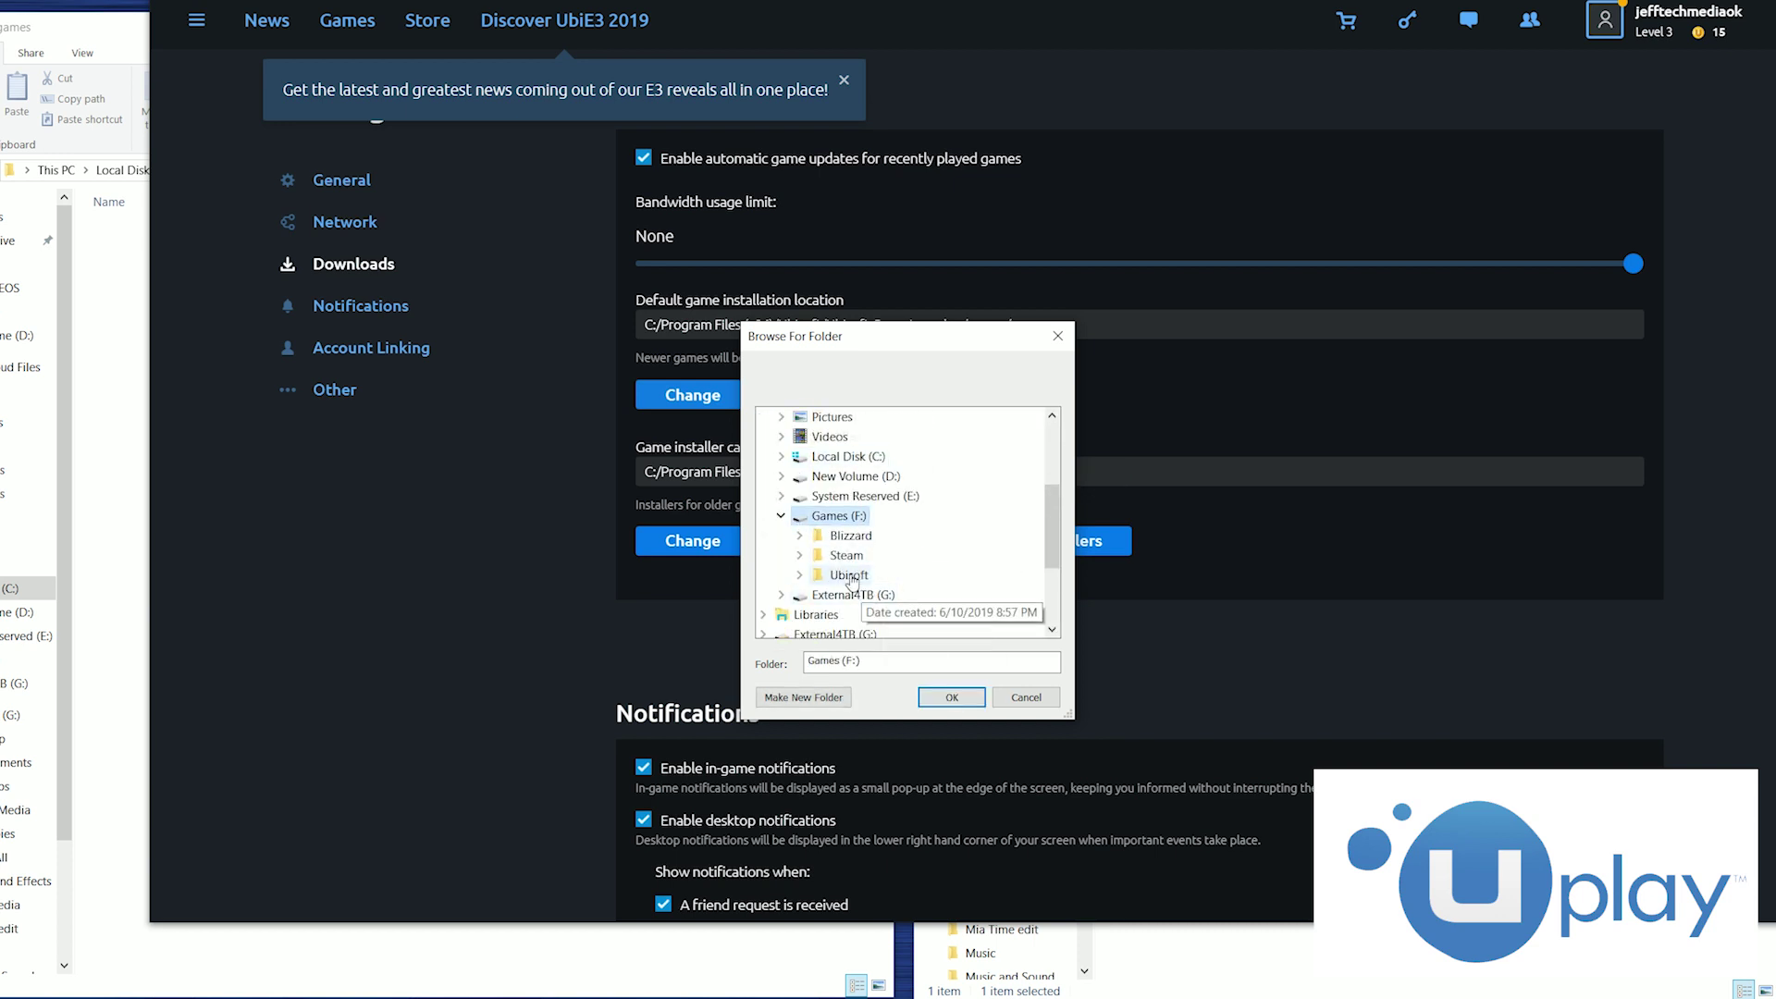
left_click(952, 697)
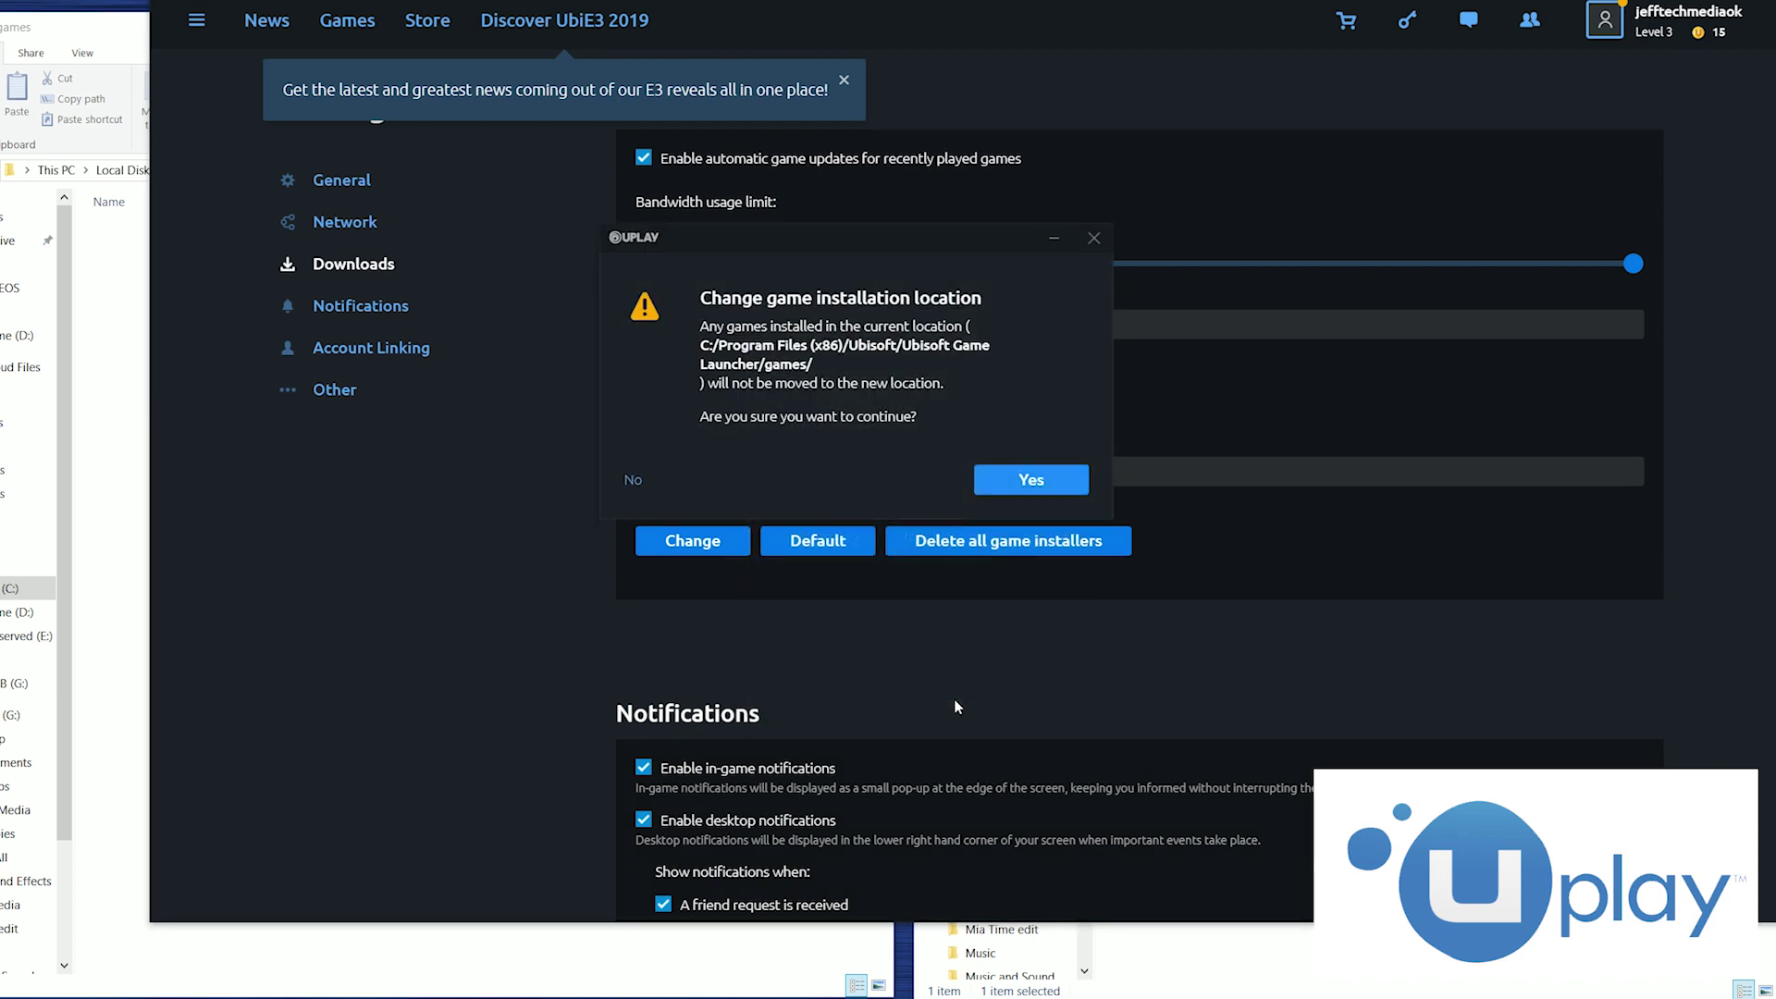
left_click(1006, 485)
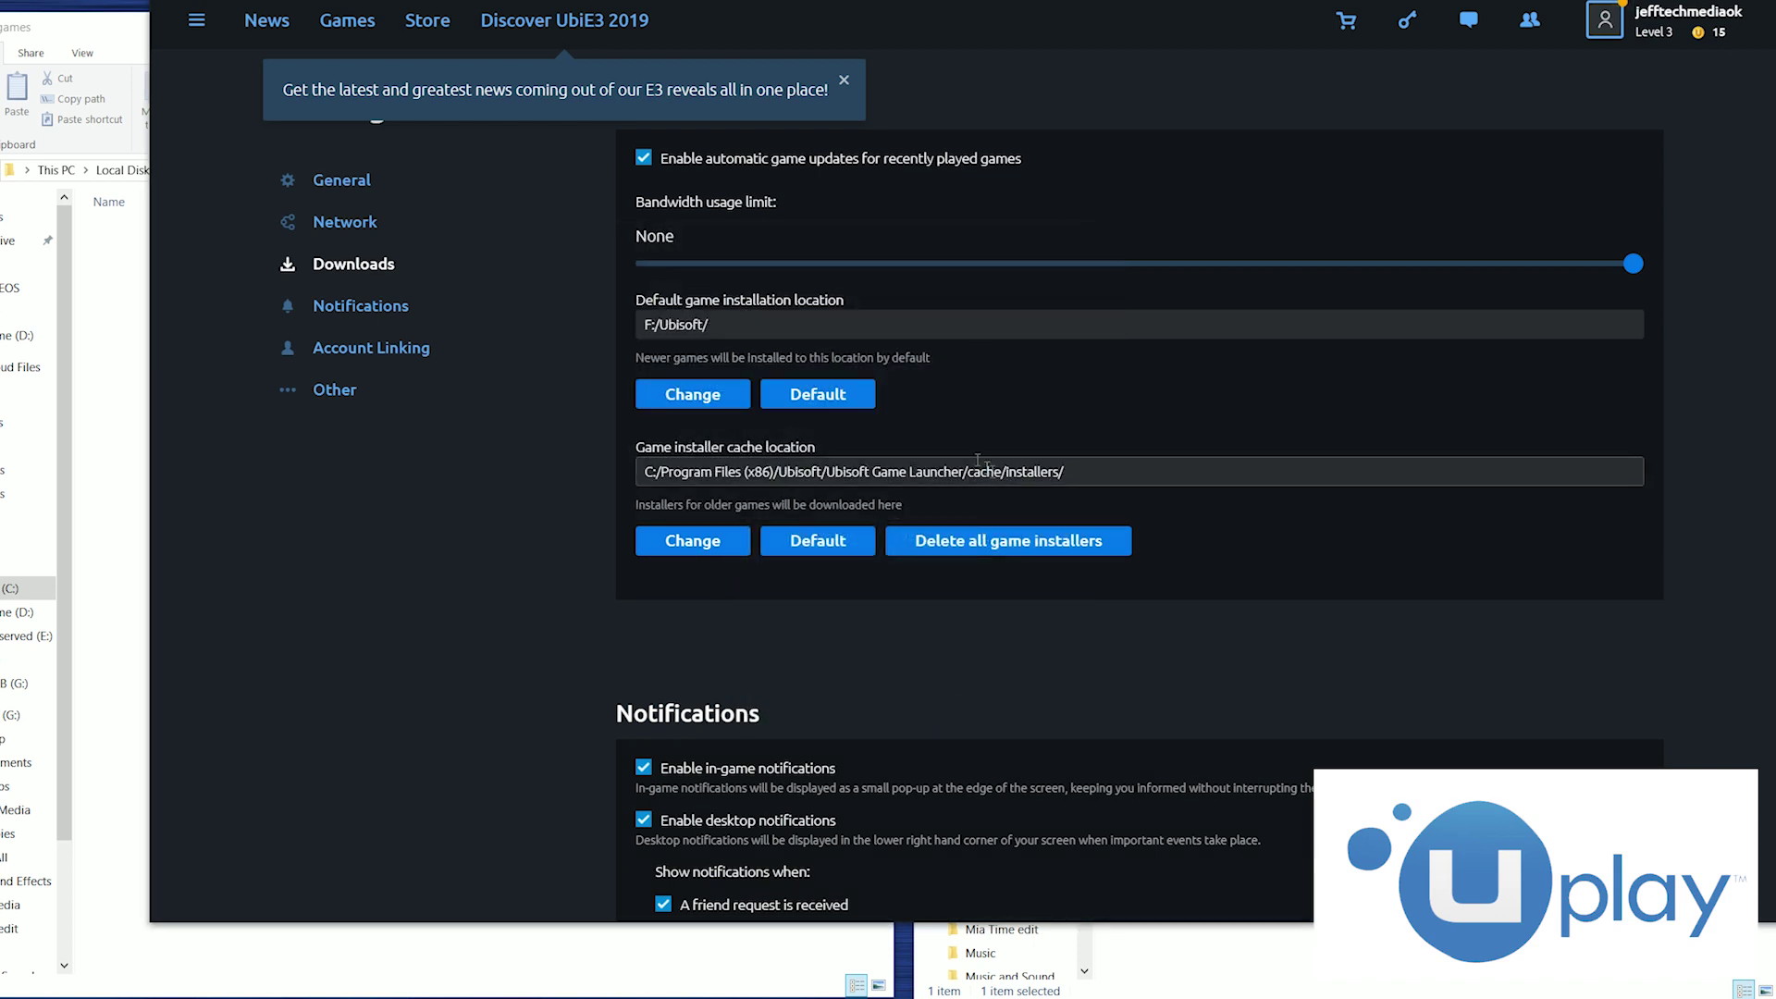
Relink The Division 2 in Uplay to F:\Ubisoft\Tom Clancy's The Division 2 and finish the file check.
left_click(339, 22)
left_click(304, 491)
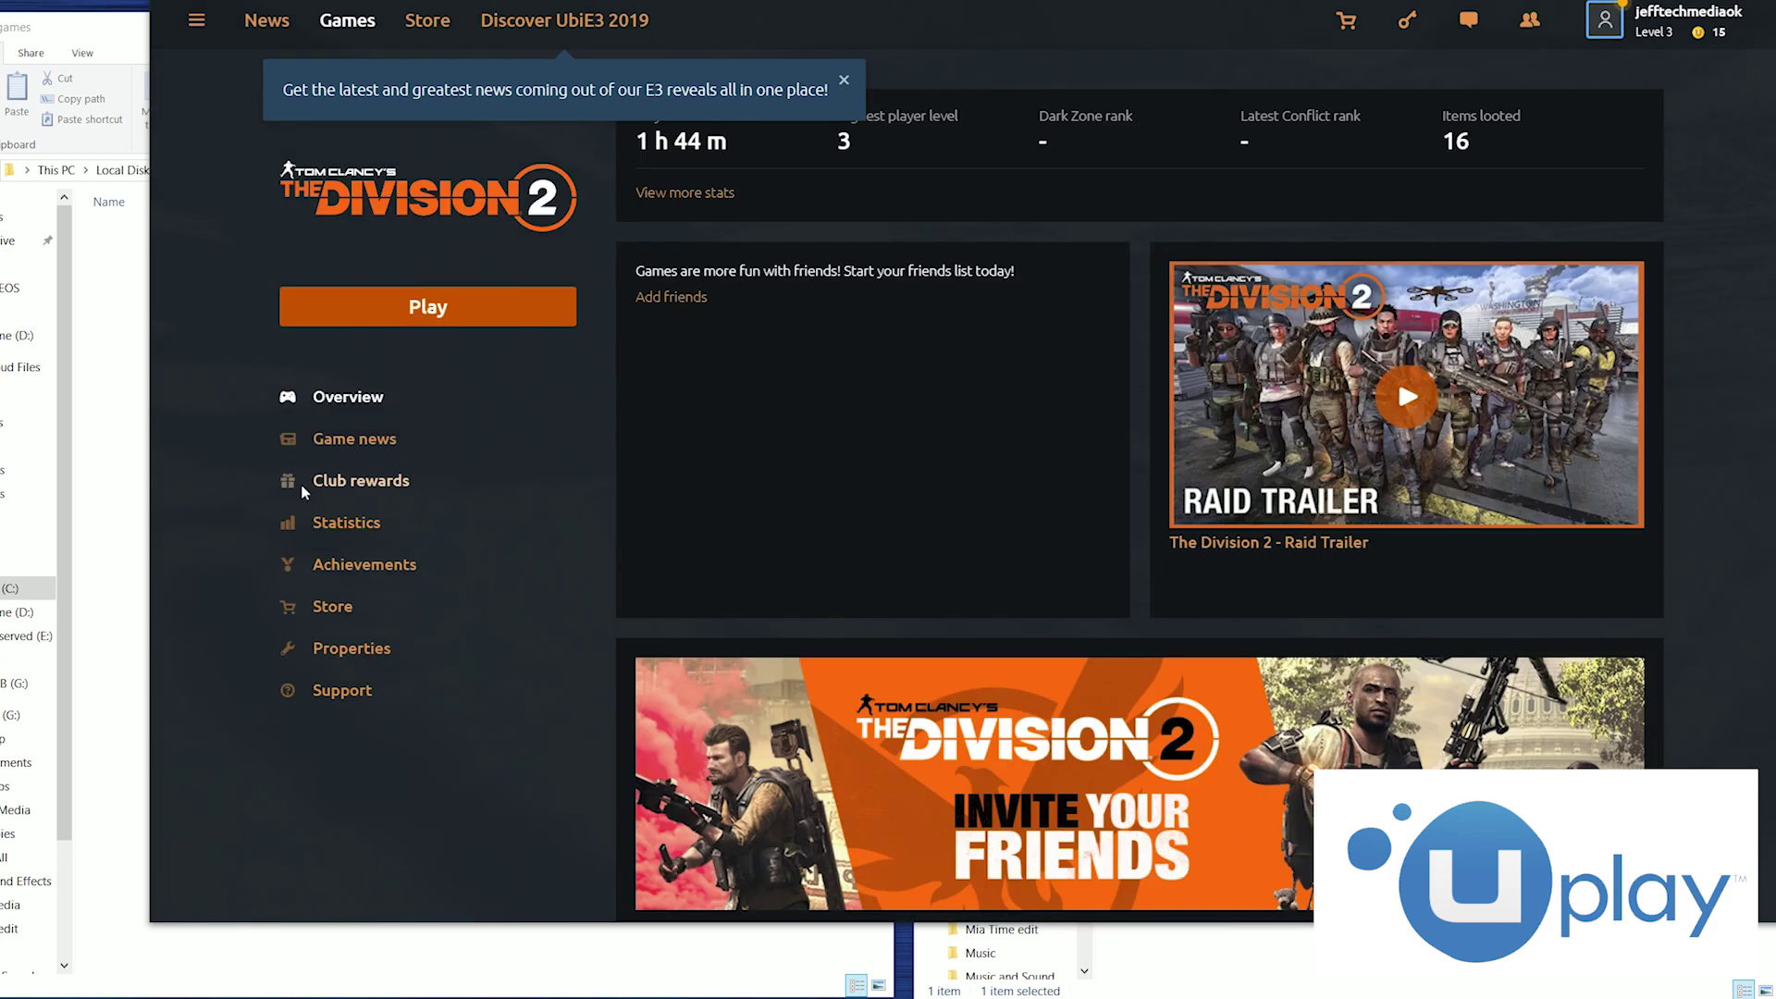
left_click(449, 305)
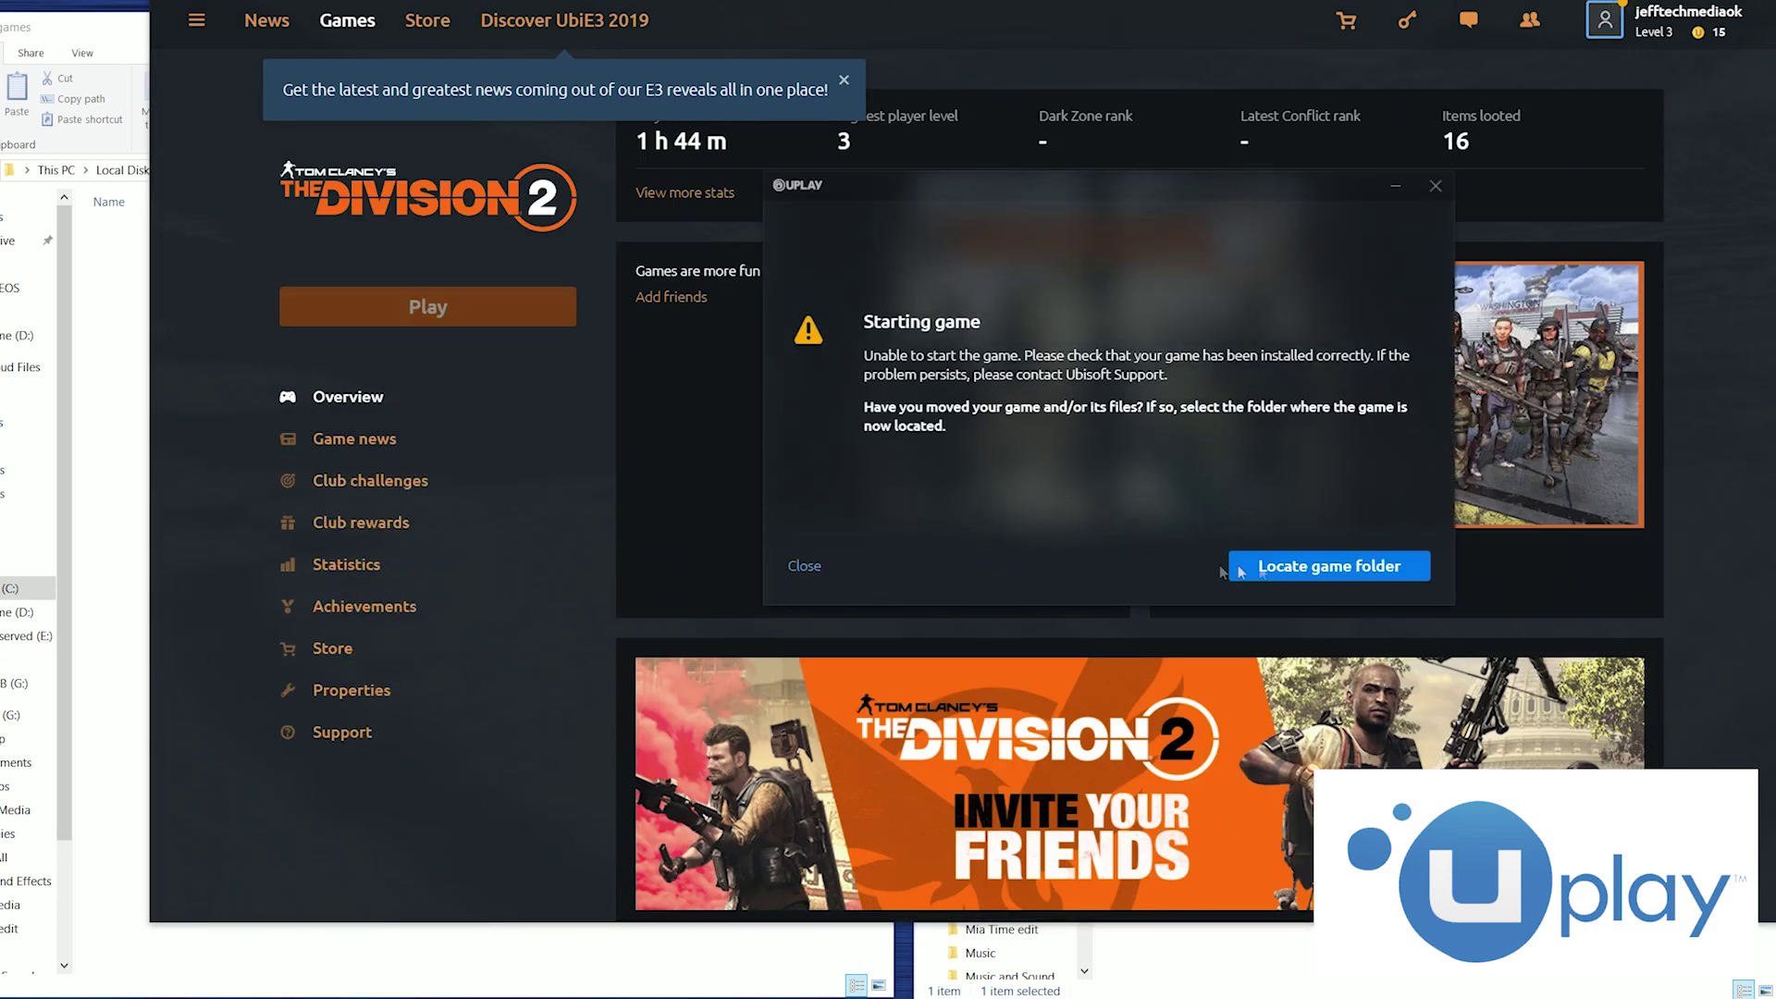
left_click(1321, 568)
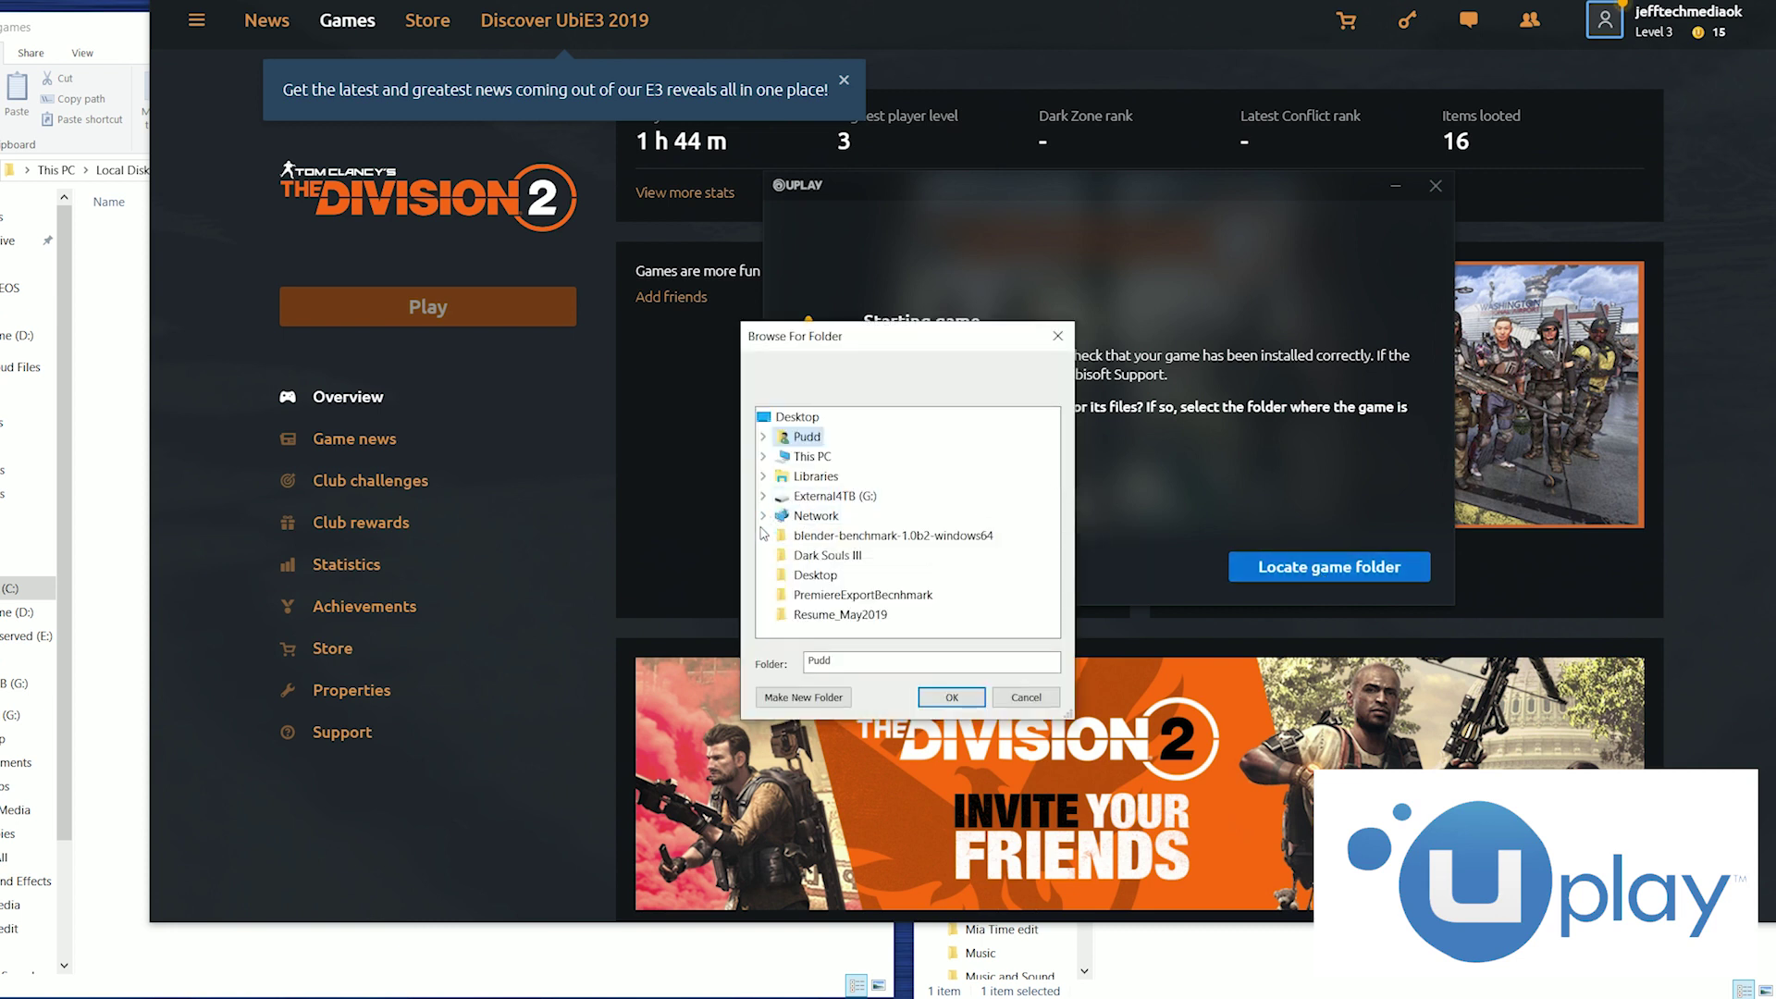
left_click(764, 457)
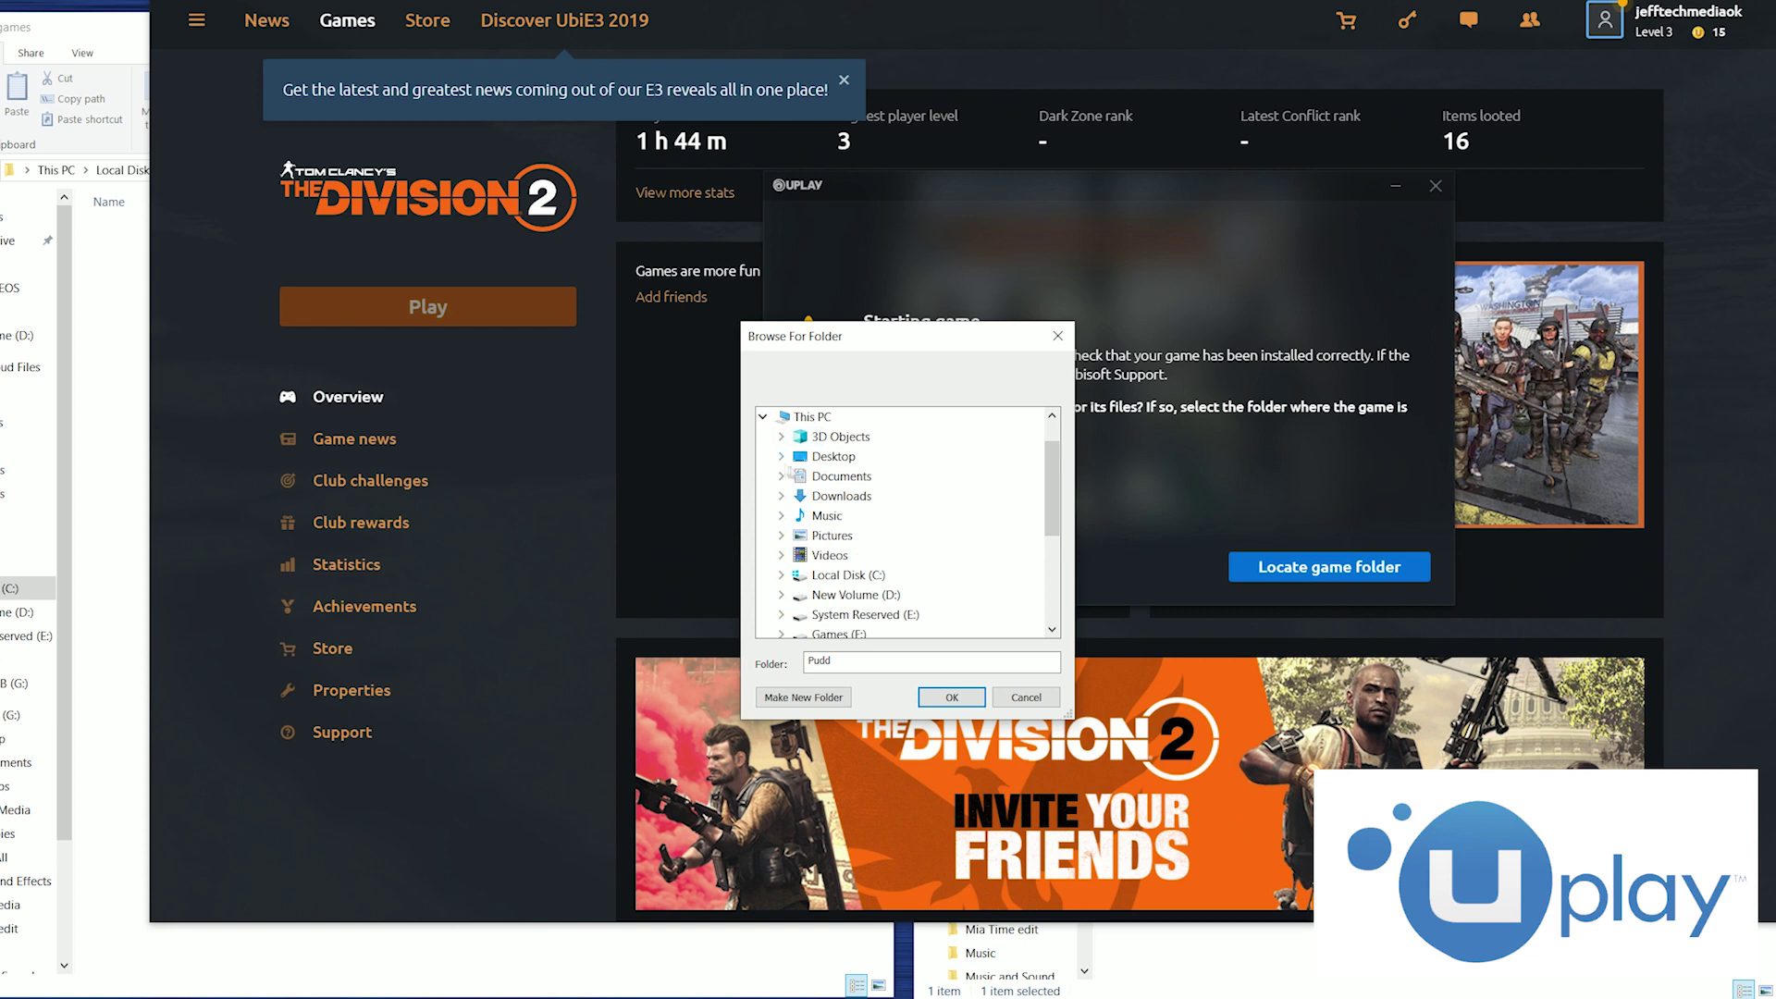
scroll(815, 513, "down", 2)
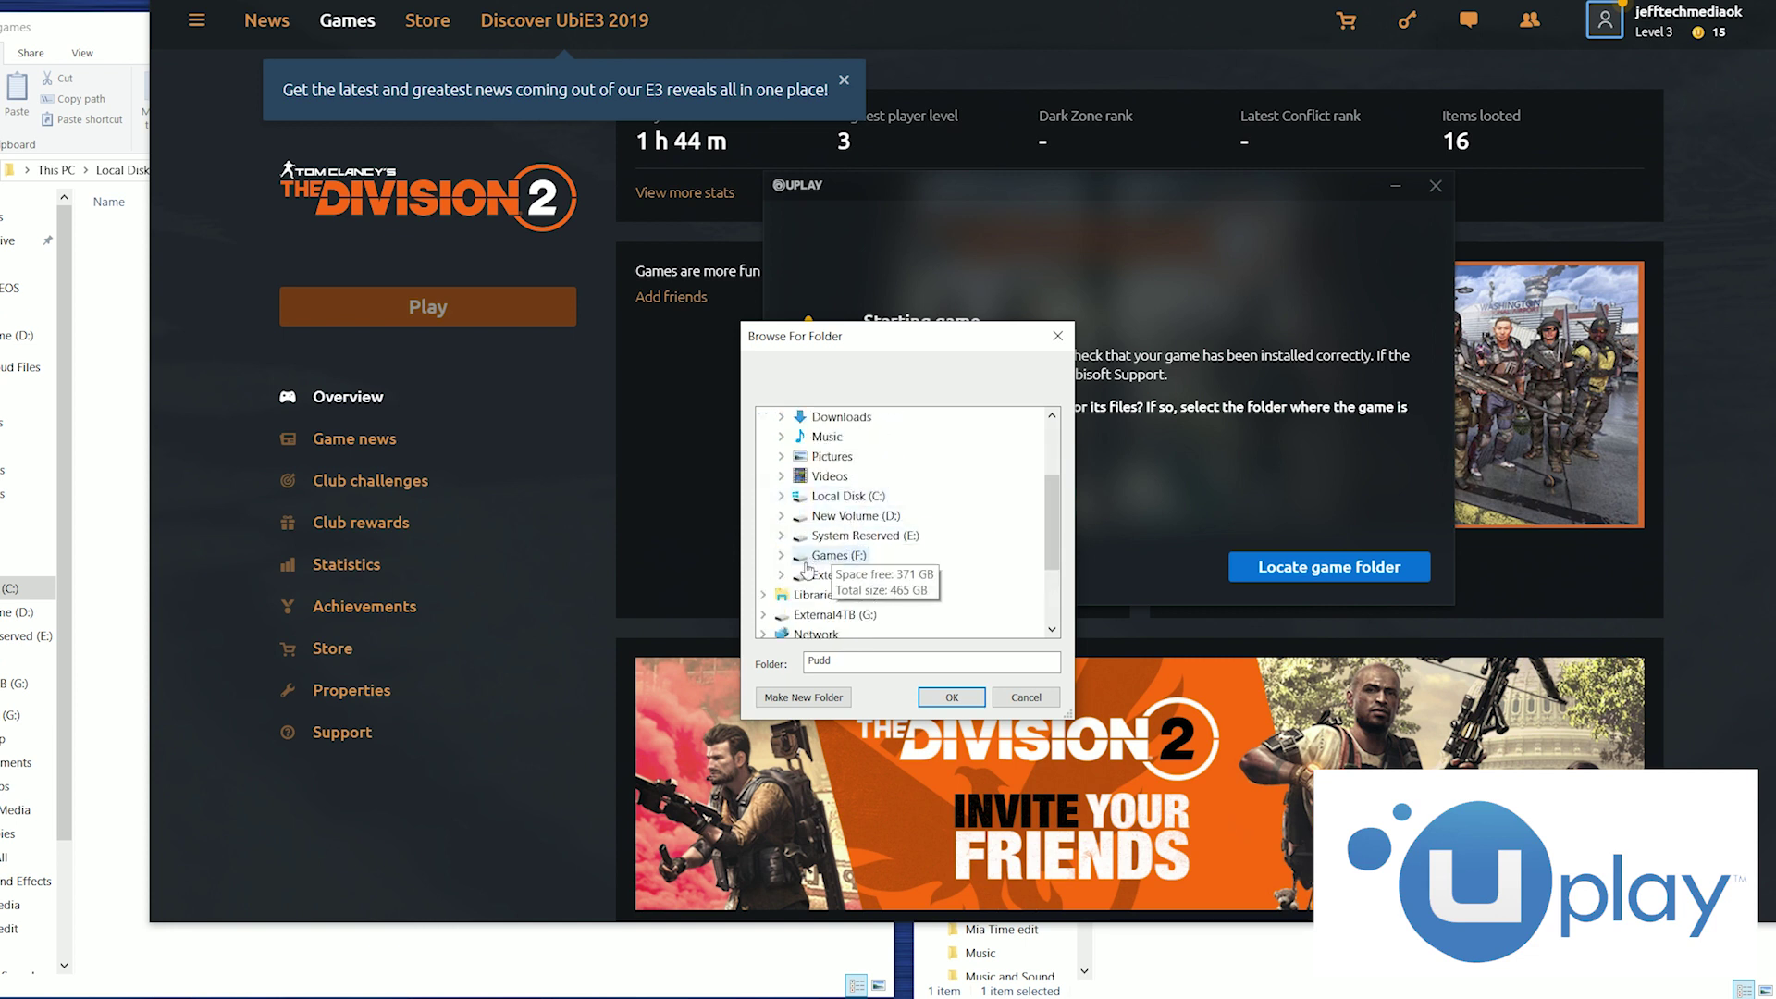
double_click(818, 557)
left_click(799, 614)
left_click(926, 634)
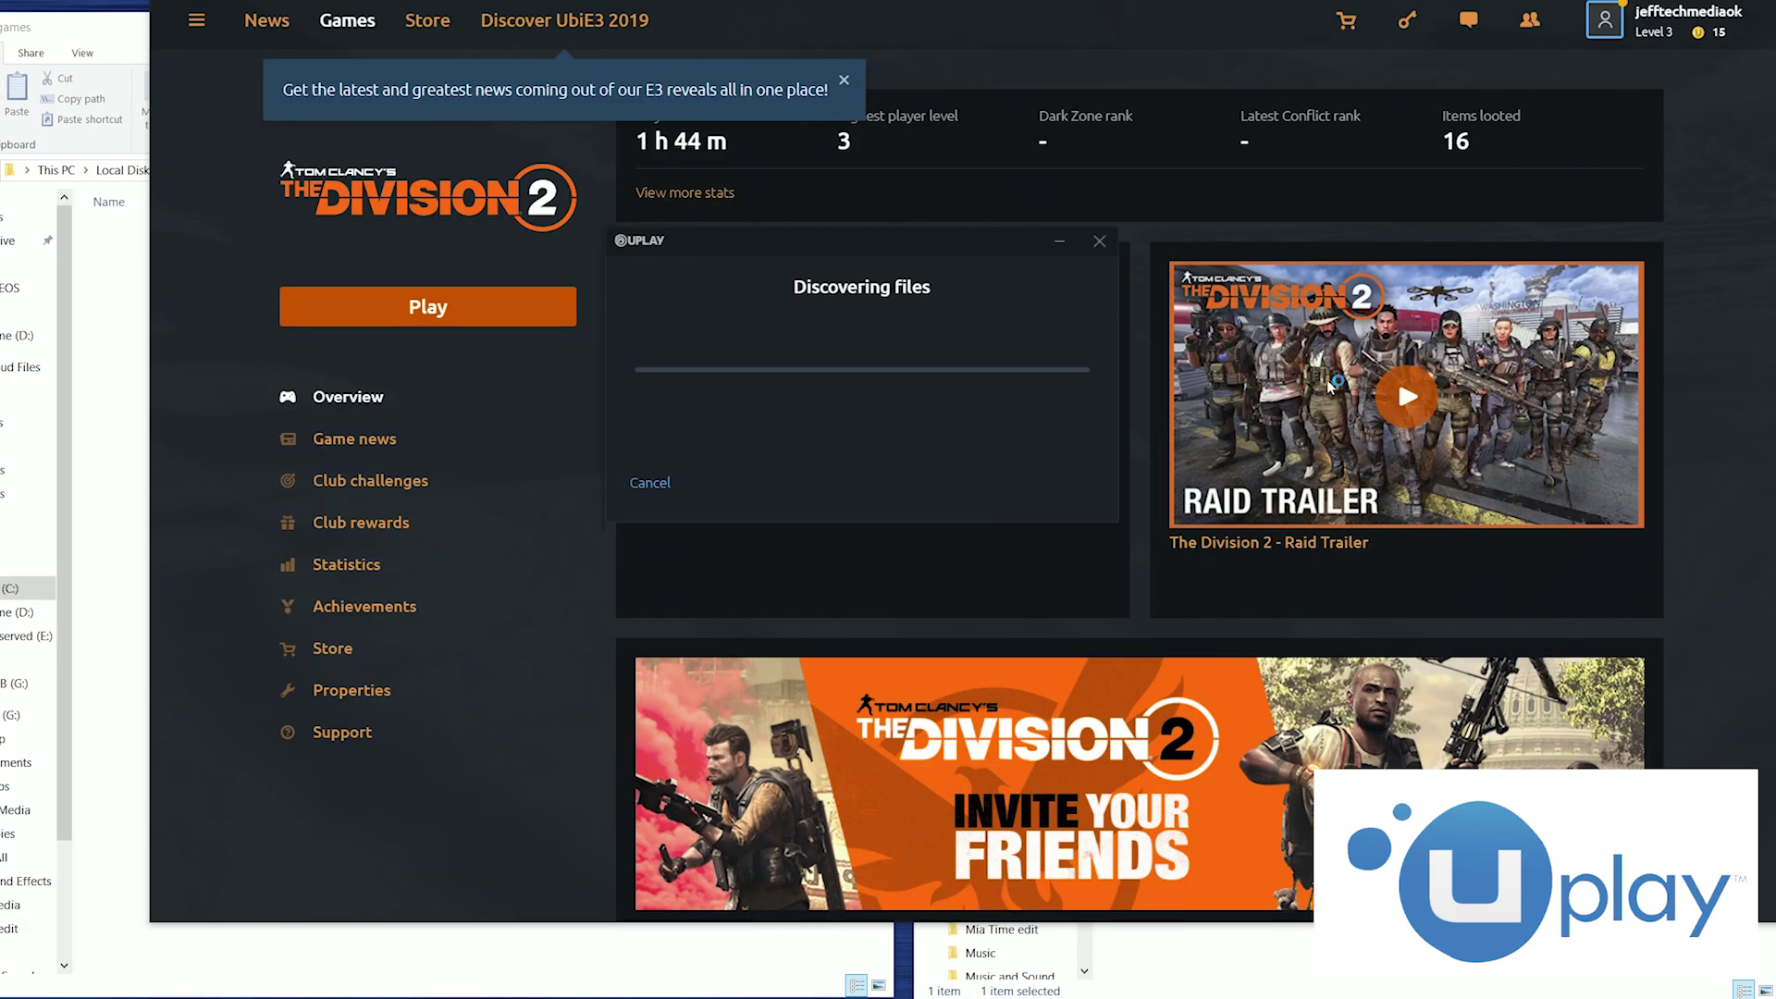
left_click(1069, 477)
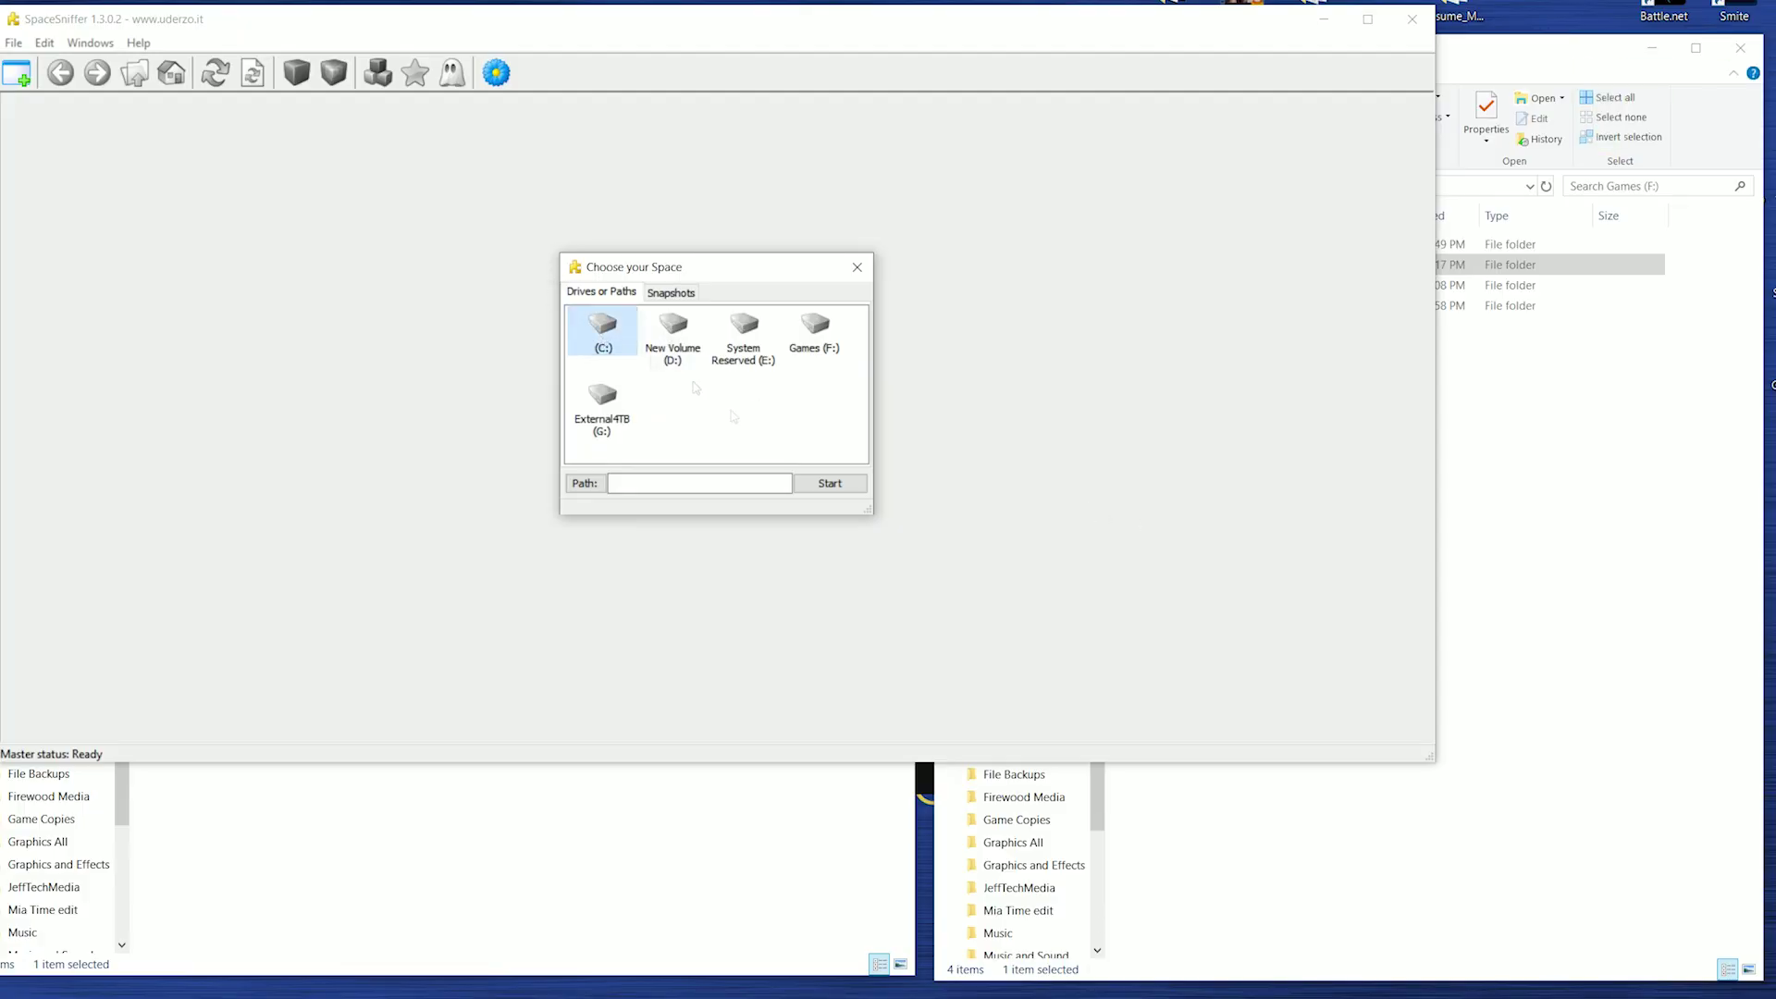
Start a SpaceSniffer scan of drive C: and maximize the window.
left_click(817, 485)
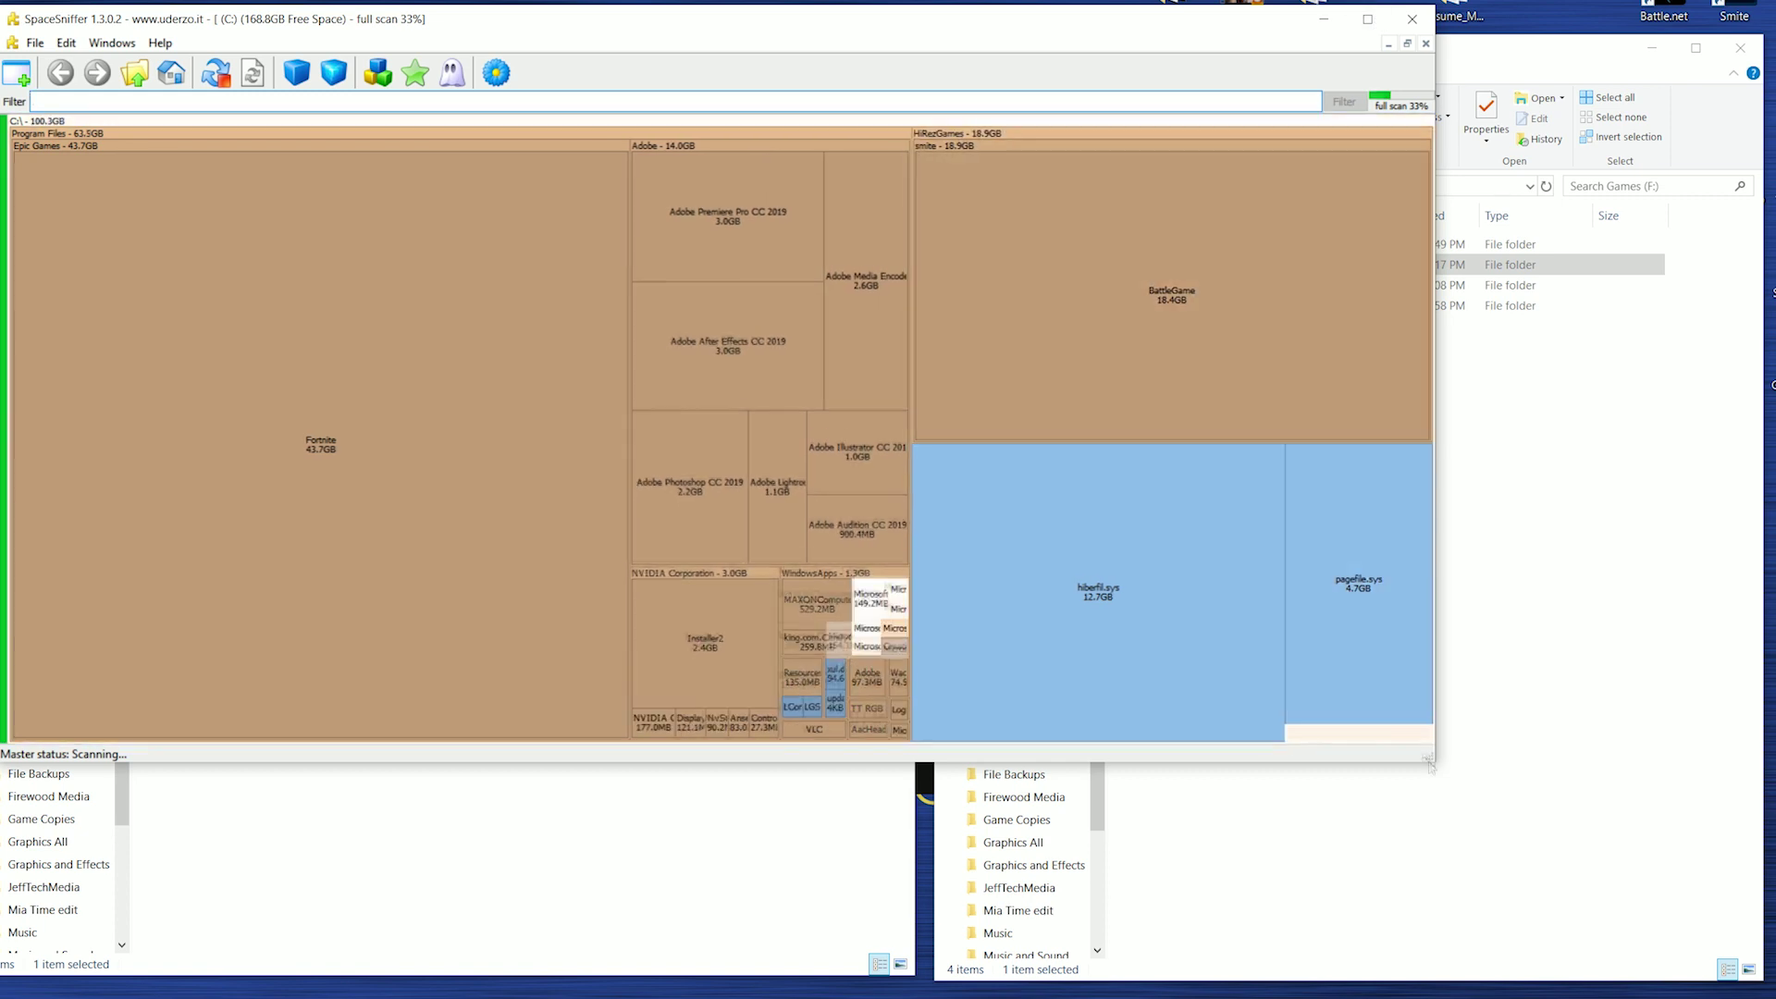
left_click(1368, 19)
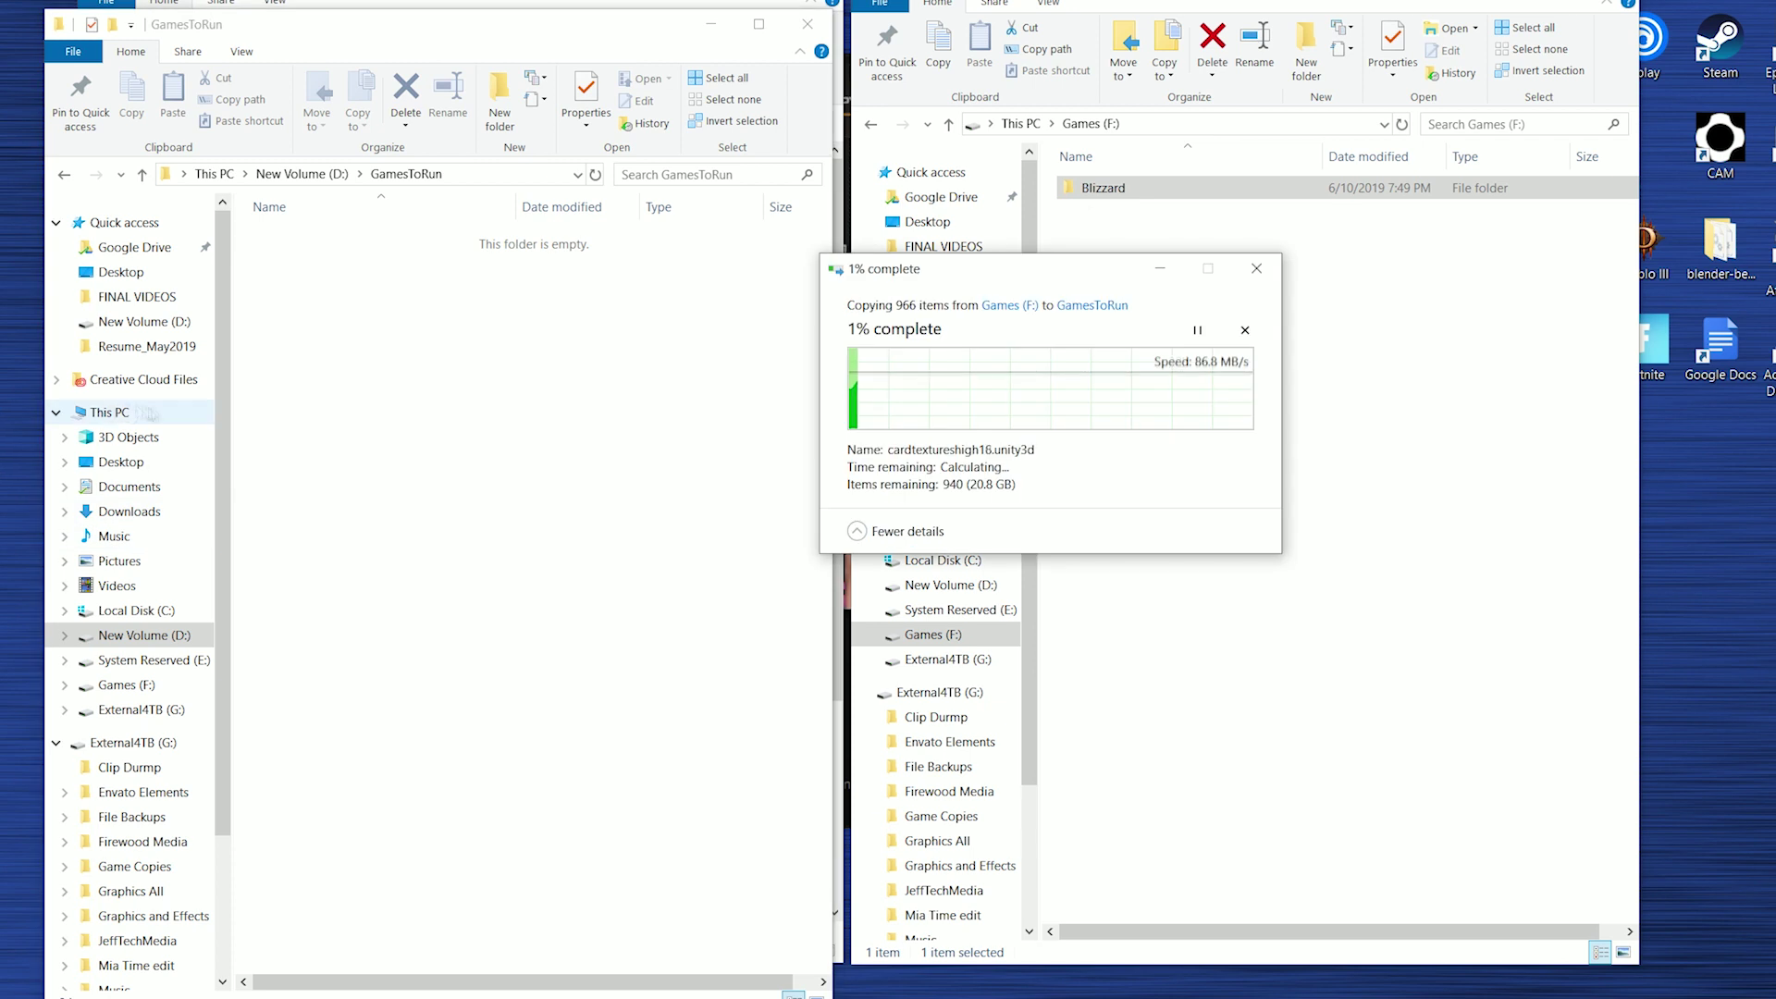
Look inside the Game Copies folder on New Volume (D:).
left_click(64, 176)
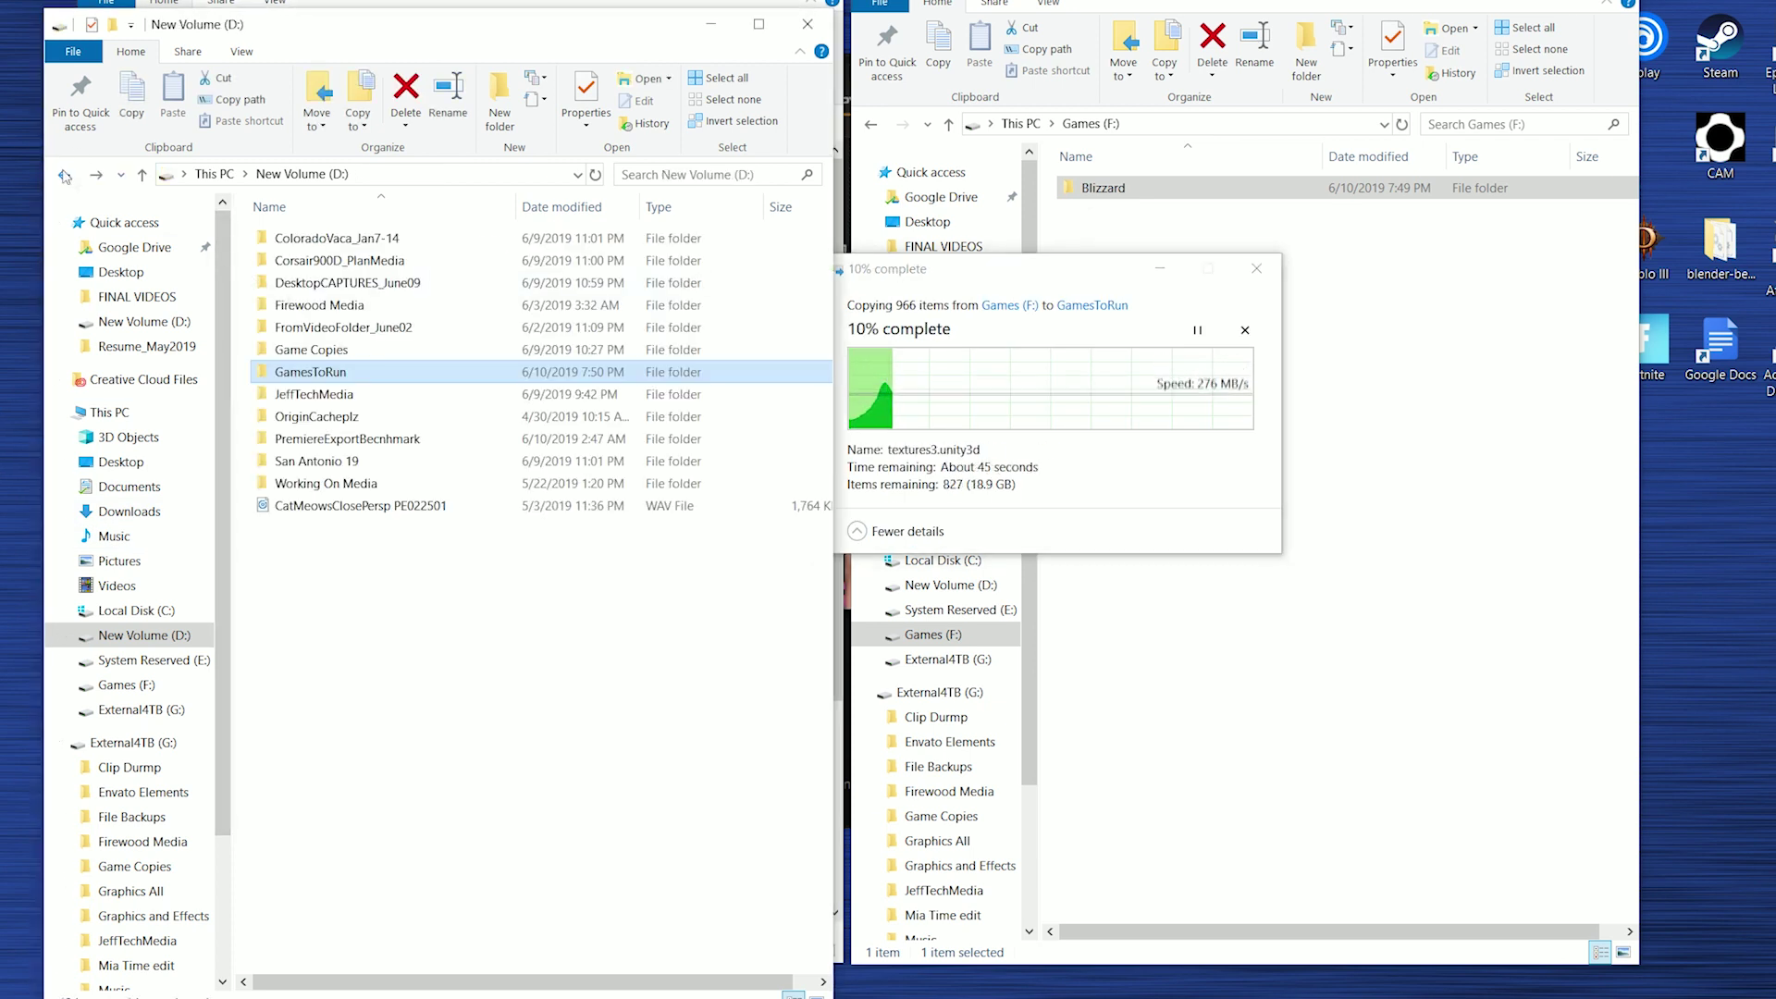
double_click(339, 348)
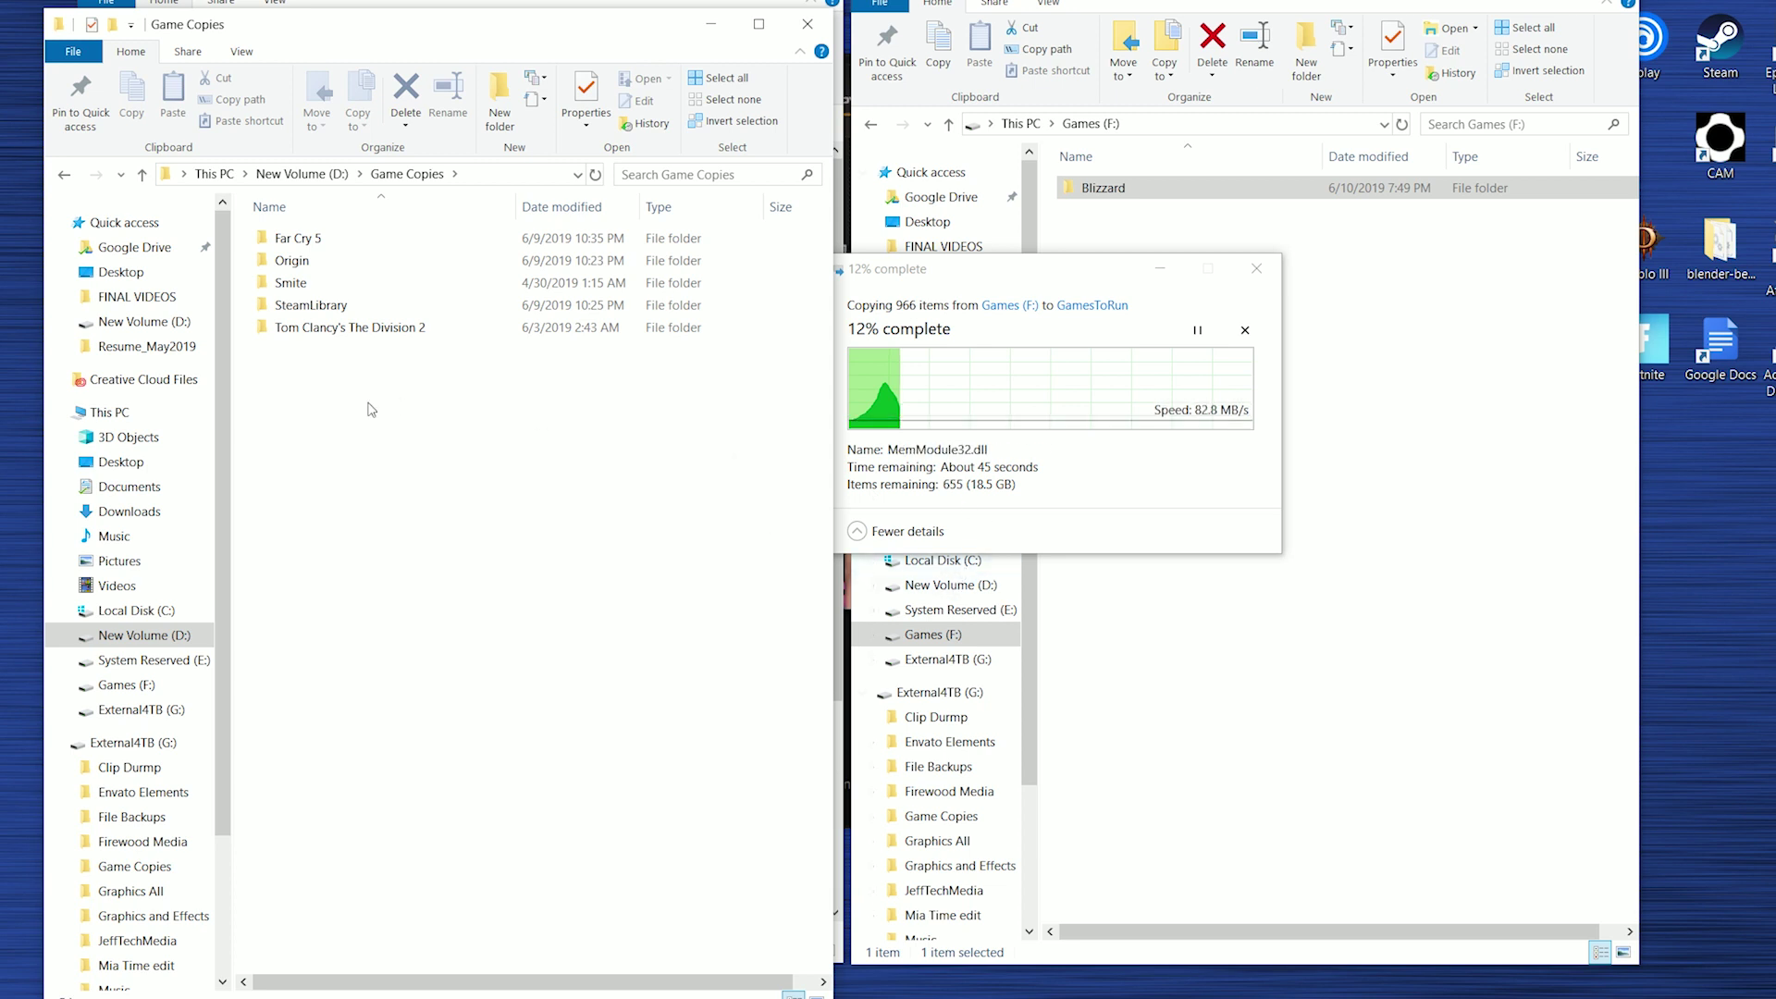
left_click(63, 176)
Open the Game Copies folder on External4TB (G:) via This PC.
left_click(214, 174)
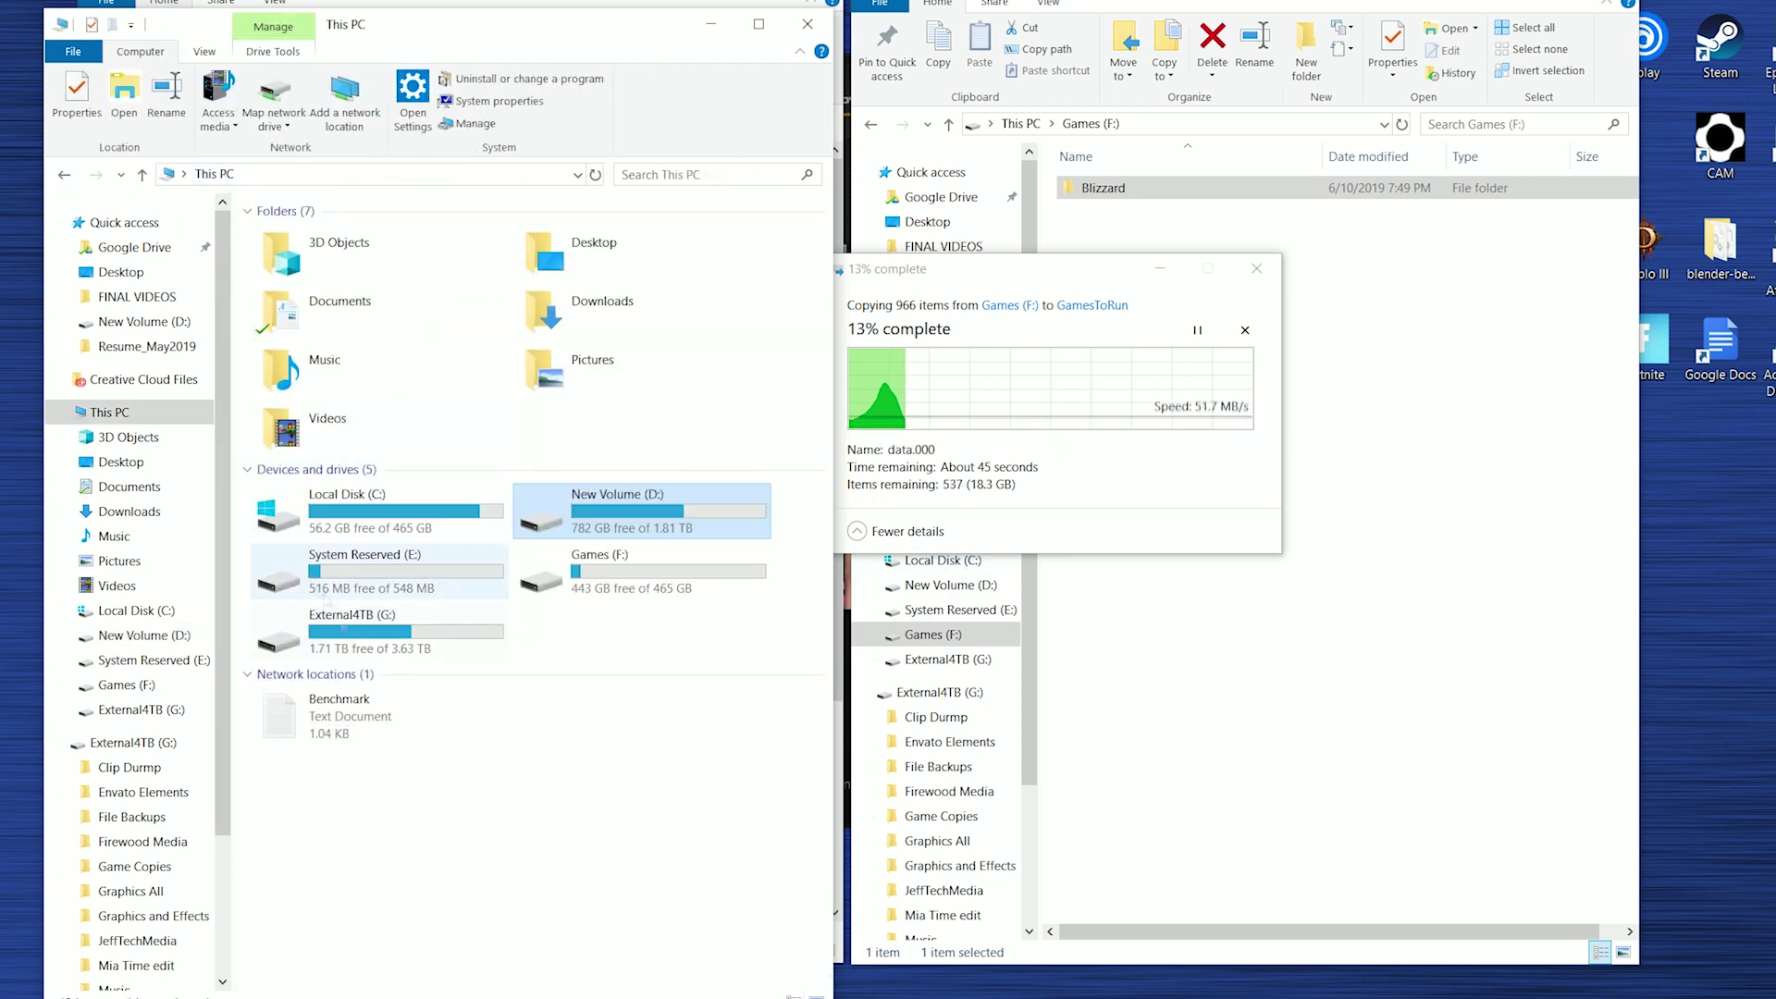
double_click(339, 601)
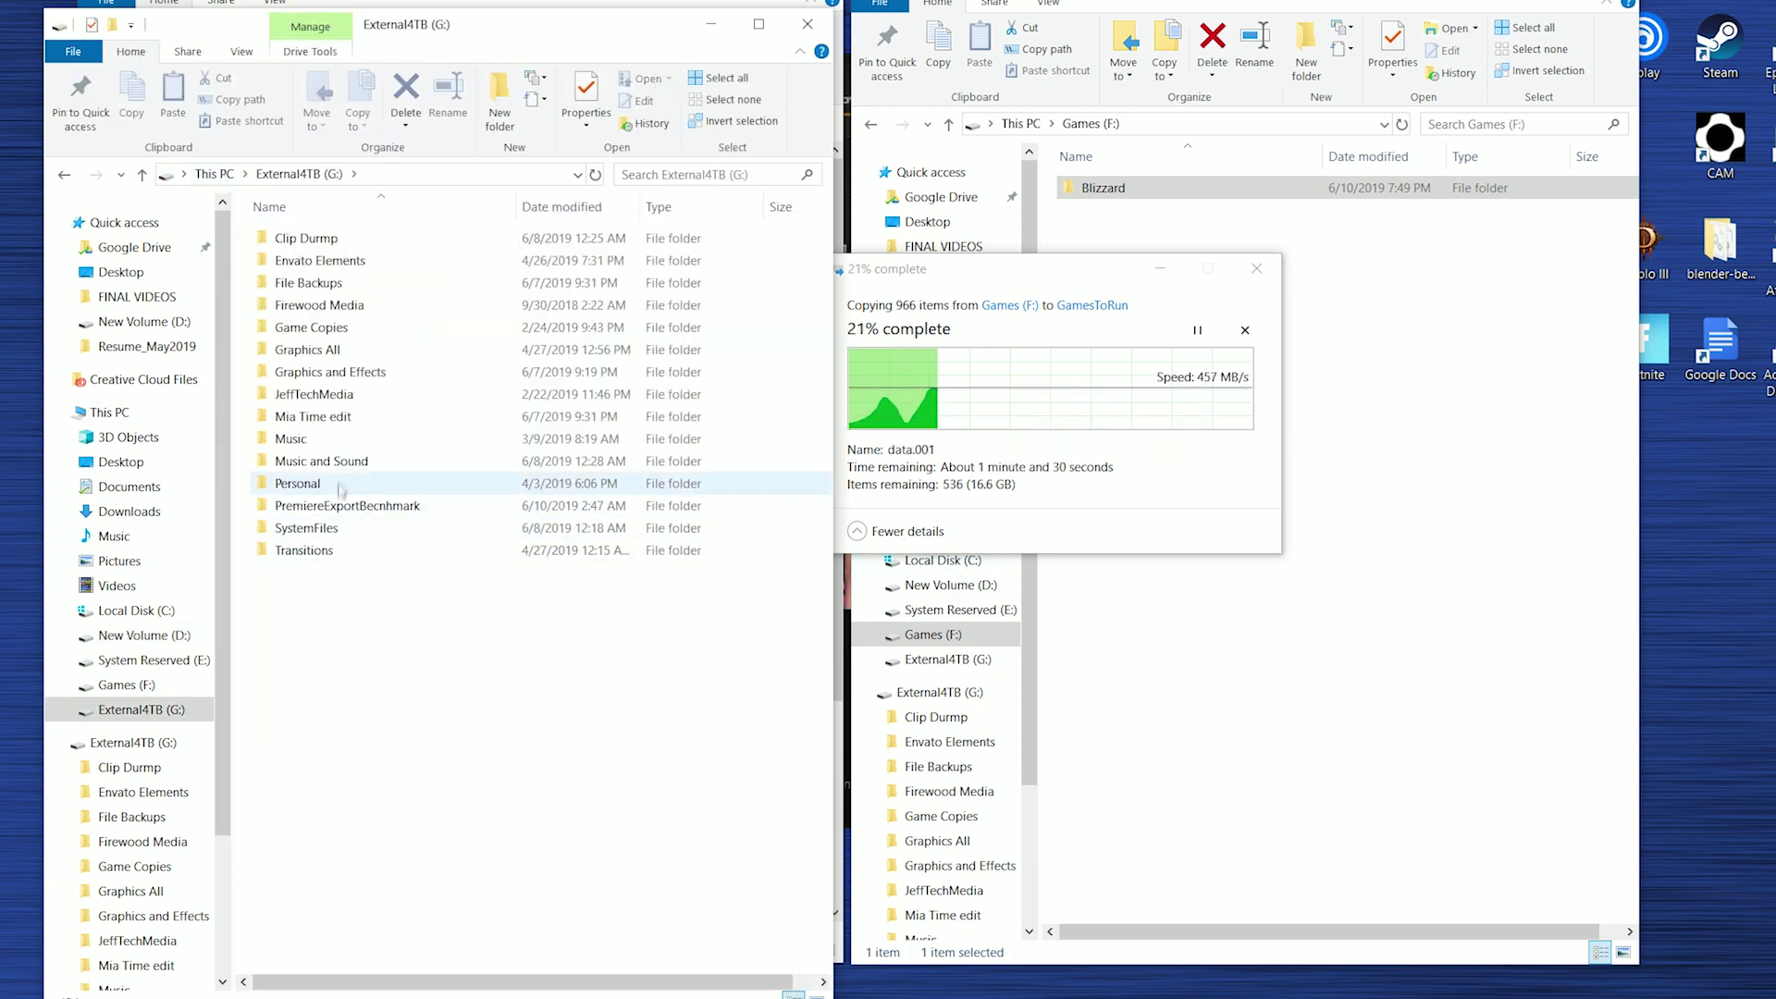
left_click(407, 328)
key("Return")
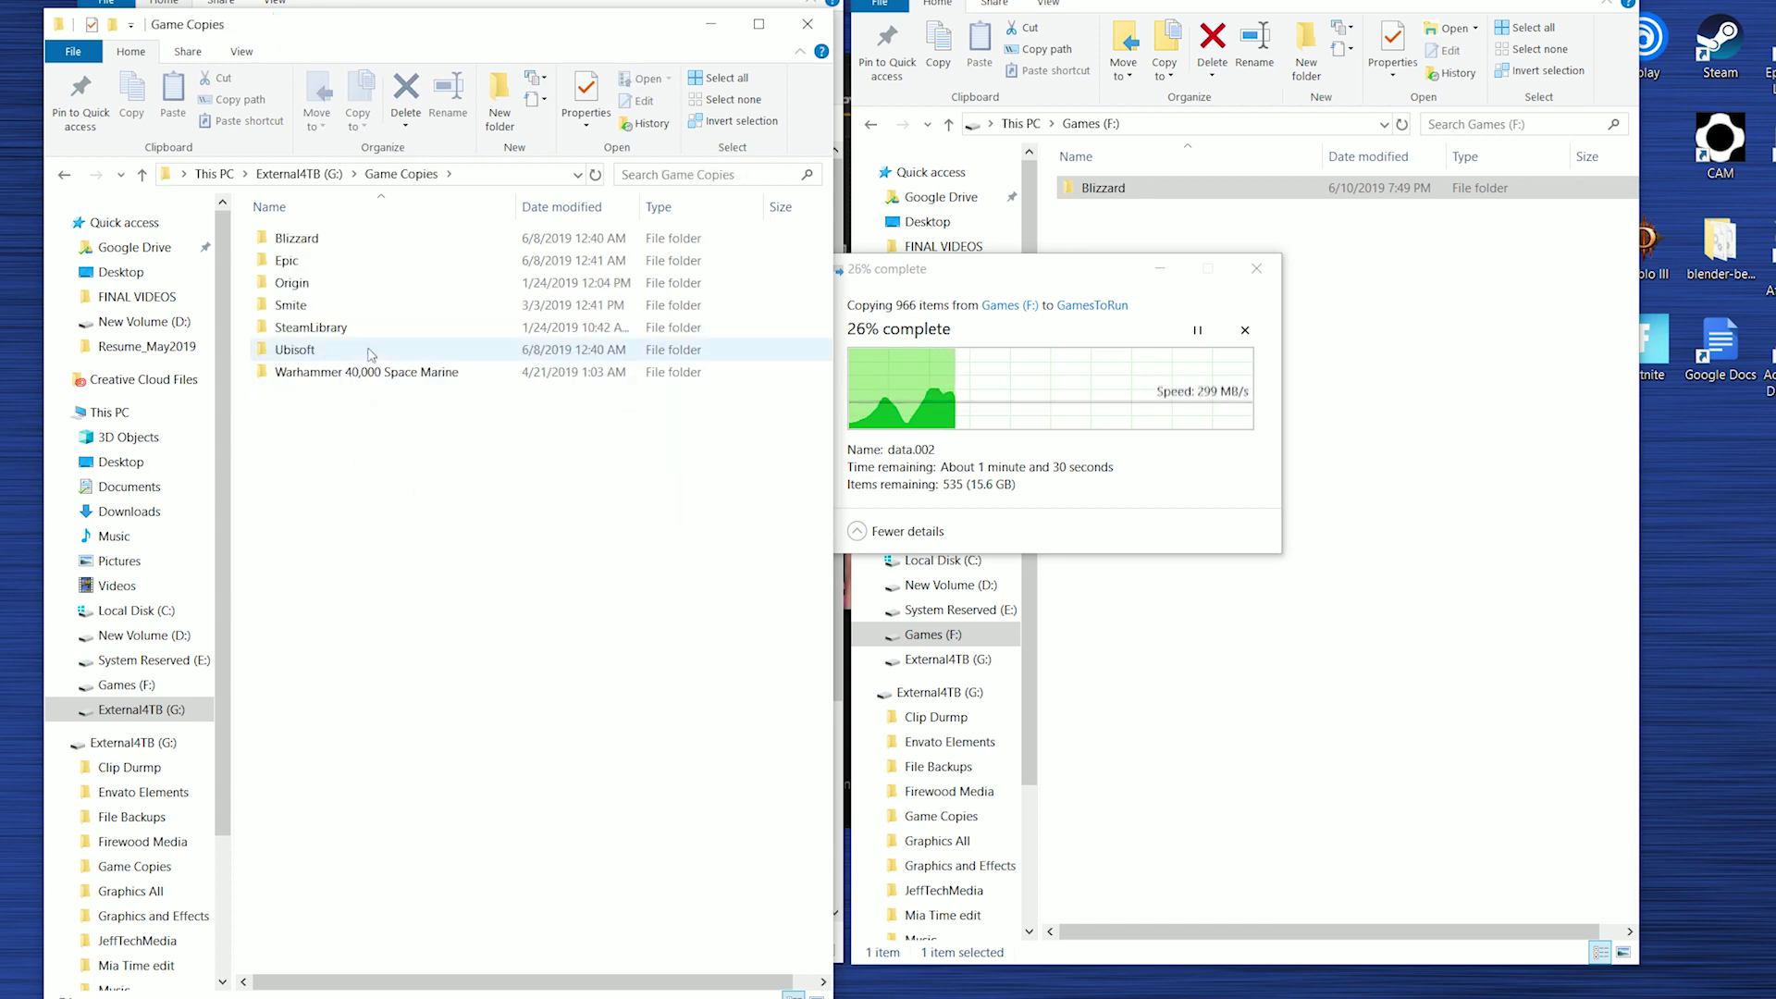